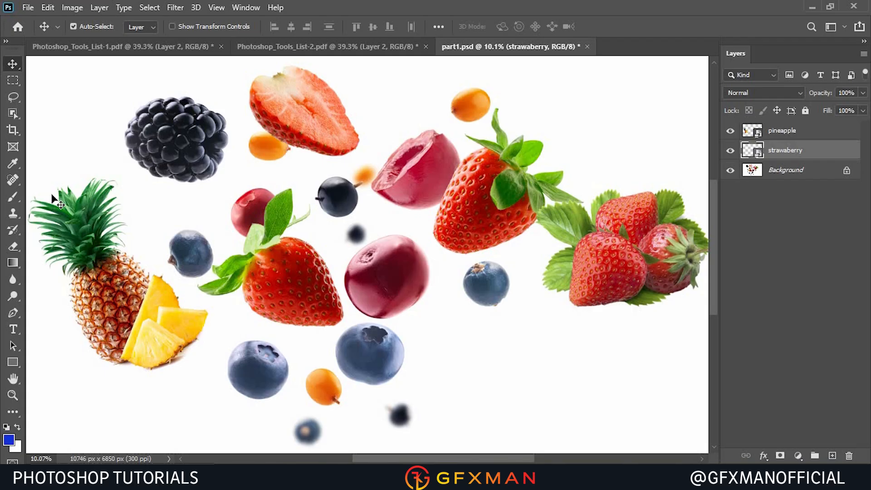
# Reposition the pineapple and strawberry-cluster layers around the canvas with the Move tool.
pyautogui.moveTo(113, 313); pyautogui.dragTo(204, 256)
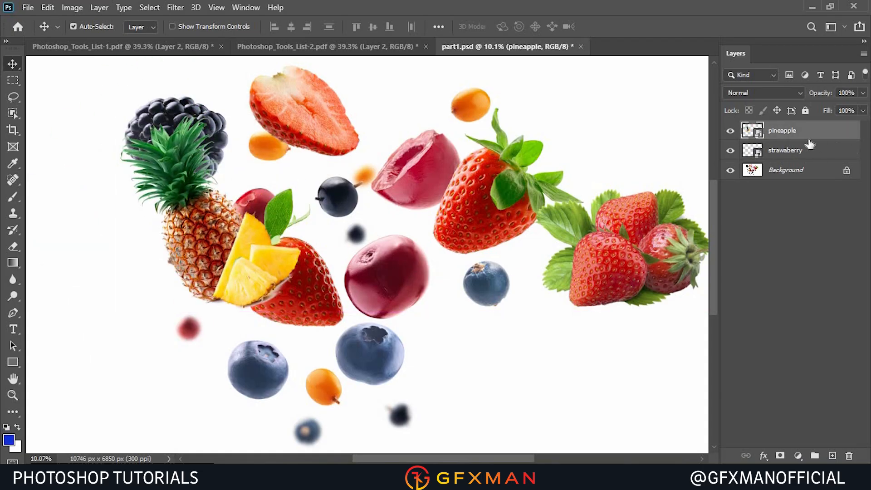
pyautogui.moveTo(667, 252); pyautogui.dragTo(652, 168)
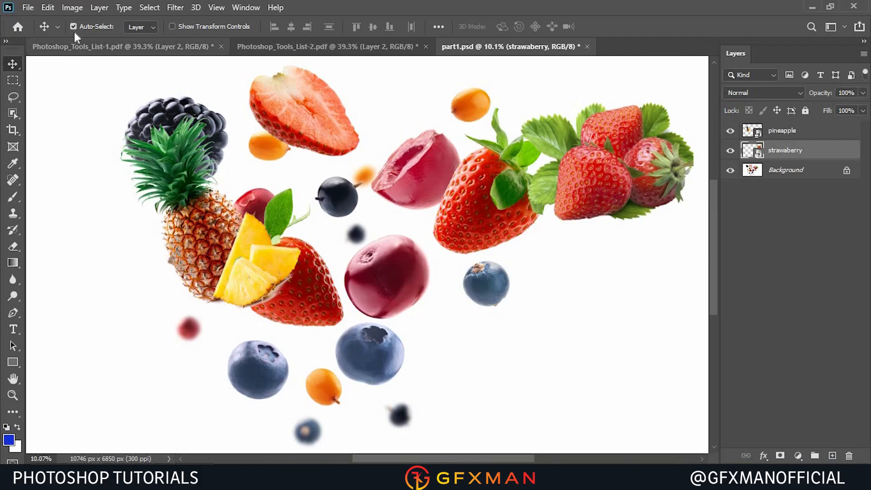
pyautogui.moveTo(191, 212); pyautogui.dragTo(145, 246)
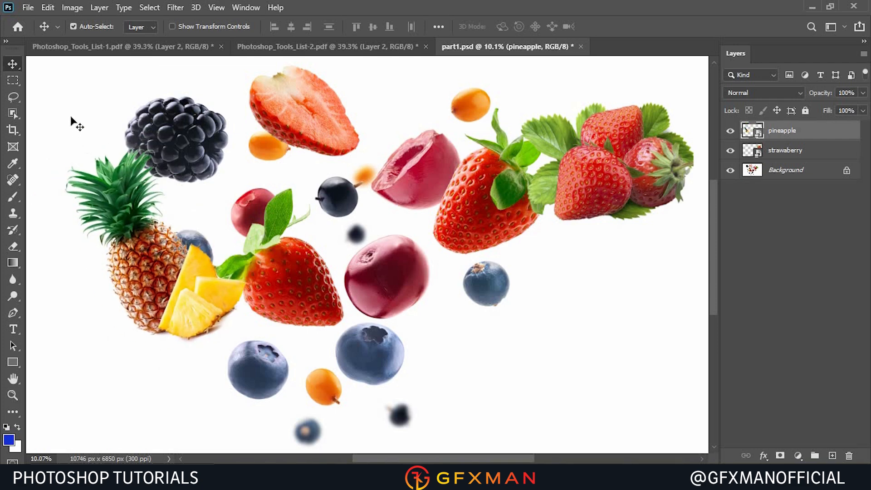
pyautogui.moveTo(42, 86); pyautogui.dragTo(672, 396)
pyautogui.click(630, 371)
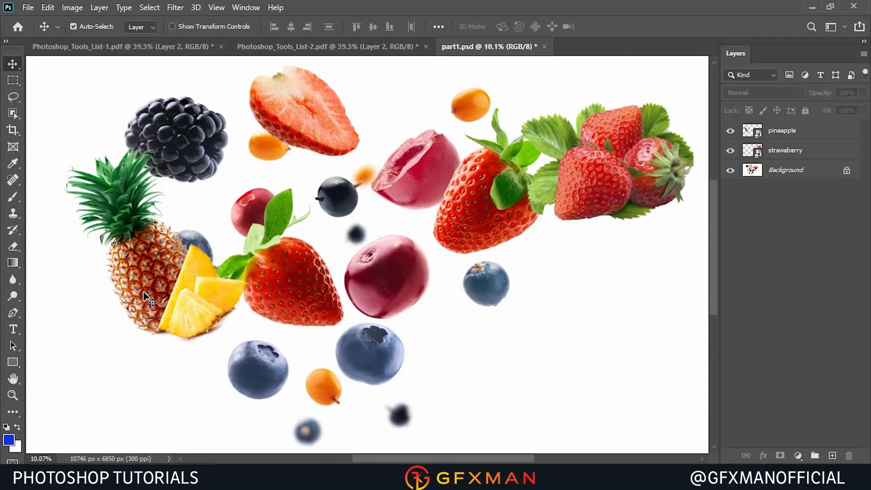
# Show the rulers and pull guides from them onto the fruit image.
pyautogui.hotkey('ctrl', 'r')
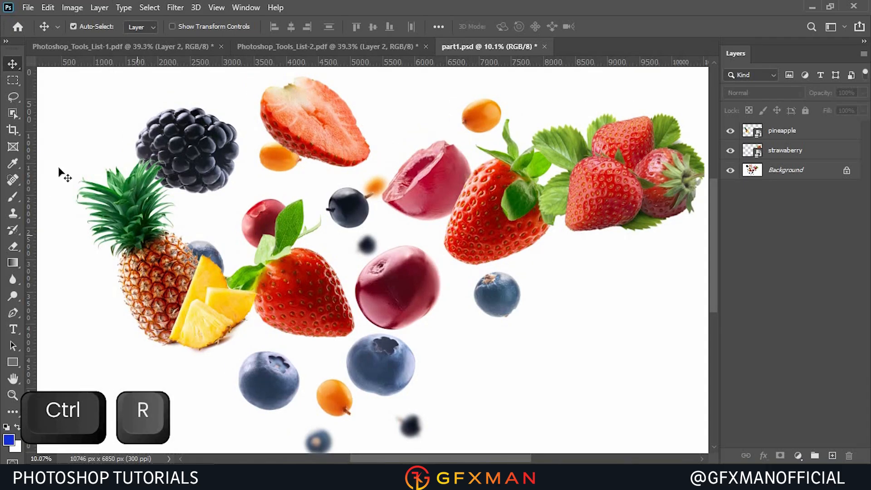
pyautogui.moveTo(32, 157); pyautogui.dragTo(126, 153)
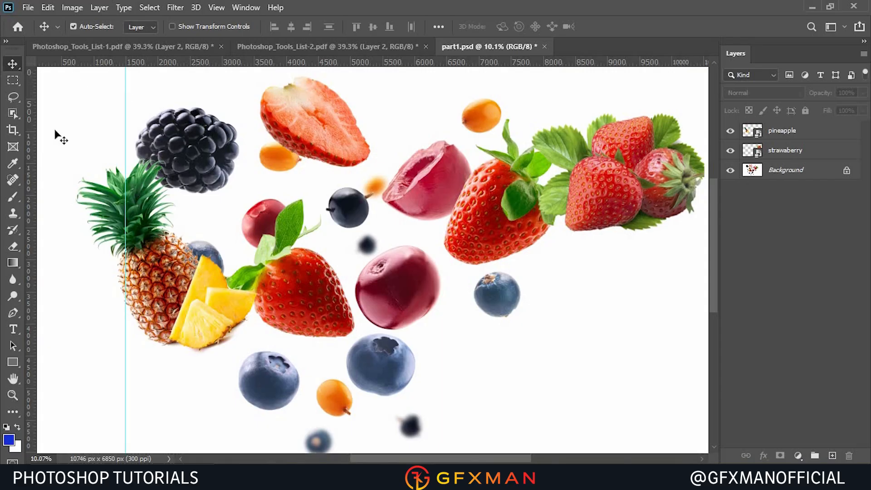
pyautogui.moveTo(105, 63); pyautogui.dragTo(132, 143)
pyautogui.moveTo(135, 62); pyautogui.dragTo(143, 104)
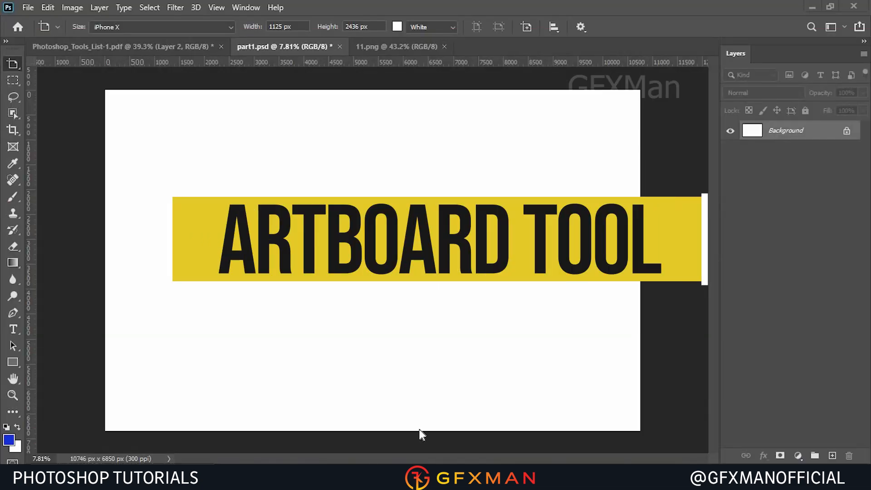
# Switch to the Artboard tool and draw an artboard about 3484 × 6043 px on the blank document.
pyautogui.rightClick(10, 66)
pyautogui.click(68, 76)
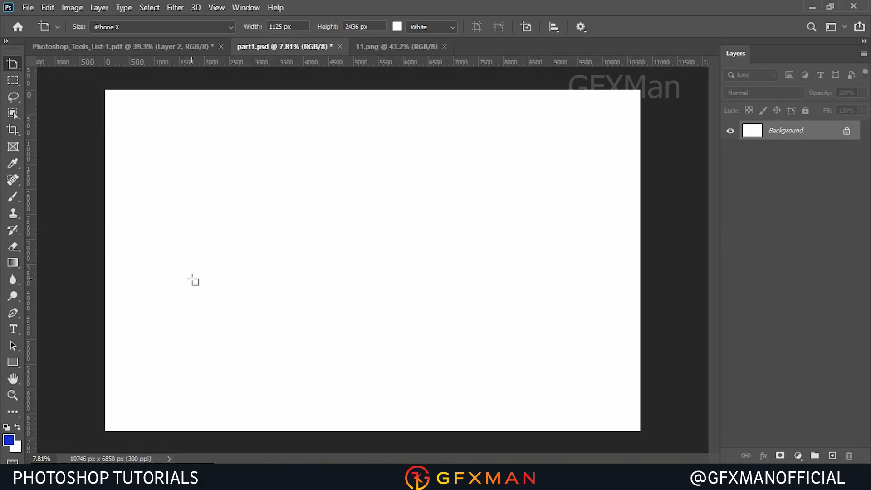
pyautogui.click(372, 48)
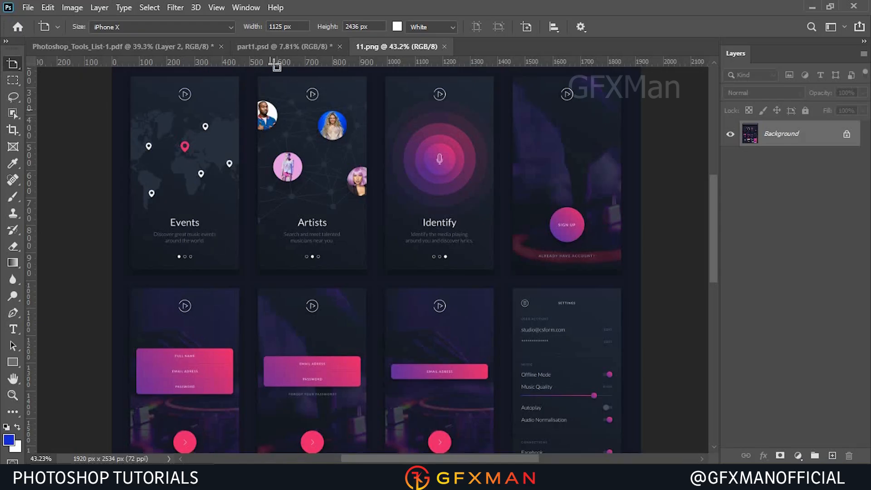
pyautogui.click(272, 50)
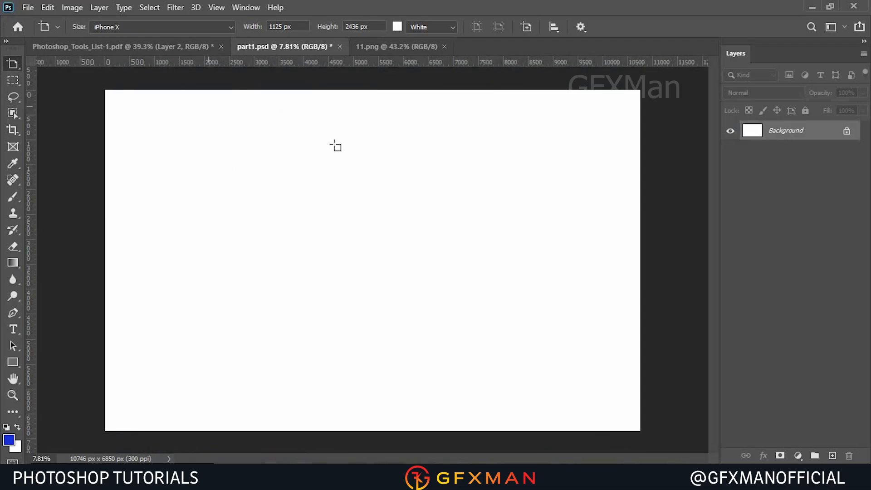
pyautogui.moveTo(292, 103); pyautogui.dragTo(468, 410)
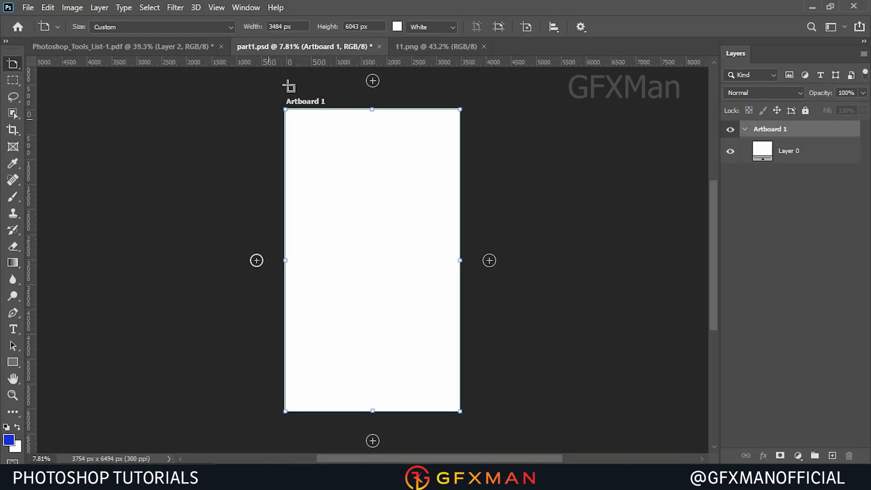
# Set the artboard's size preset to iPhone X.
pyautogui.click(280, 27)
pyautogui.press('Tab')
pyautogui.click(276, 26)
pyautogui.press('Tab')
pyautogui.click(228, 27)
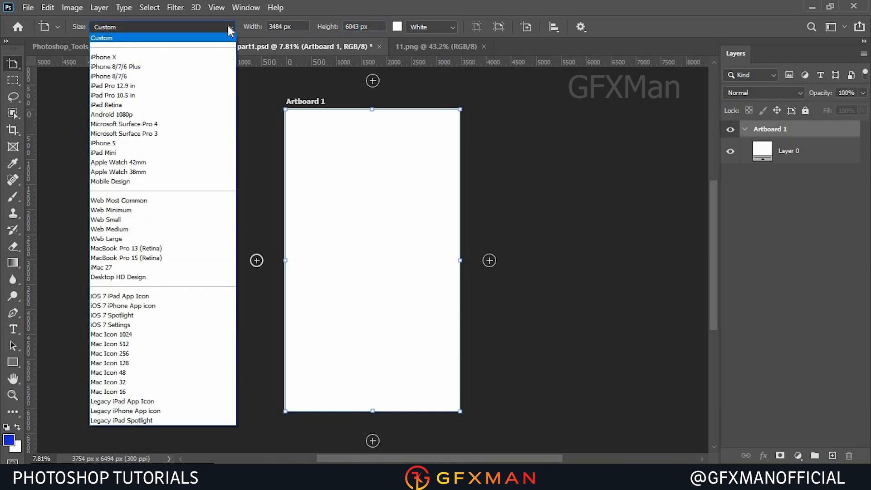
pyautogui.click(157, 58)
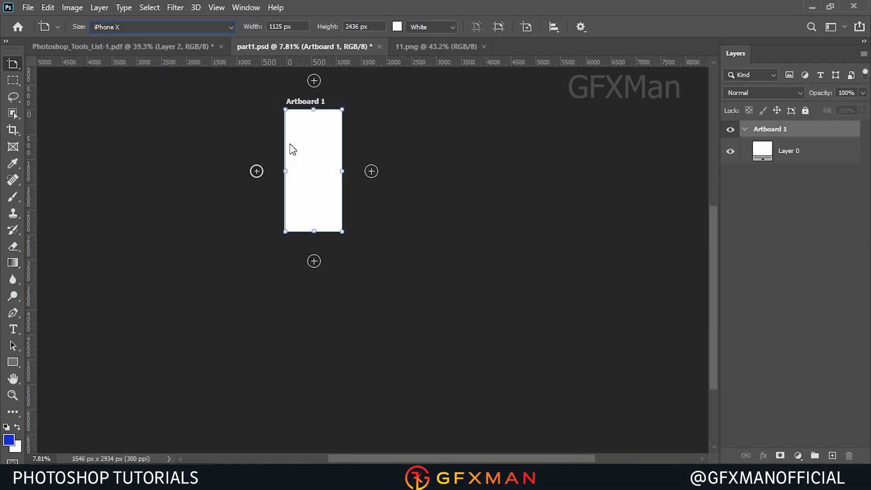
# Add two more artboards beside the first one using its plus controls.
pyautogui.press('alt')
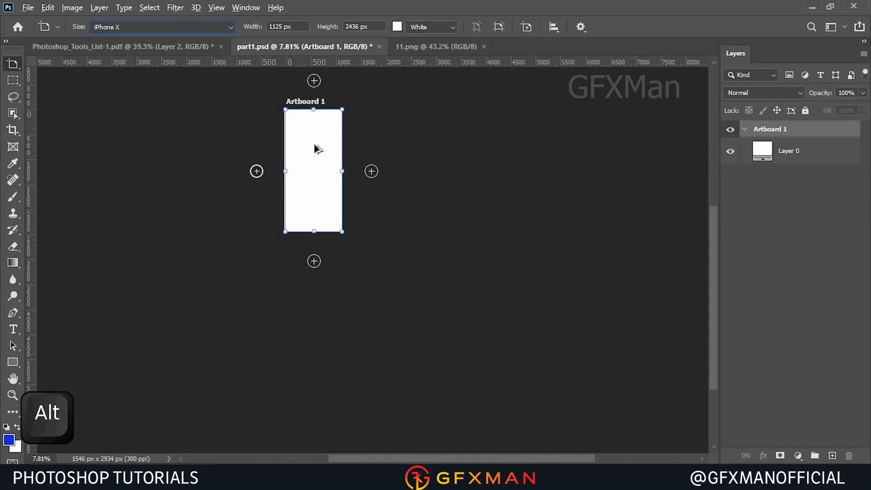
pyautogui.scroll(4, 316, 149)
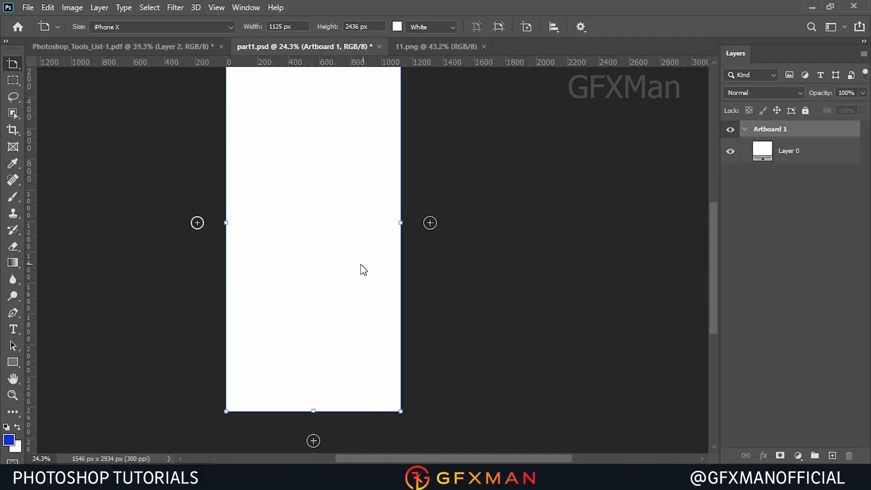
pyautogui.scroll(-1, 373, 288)
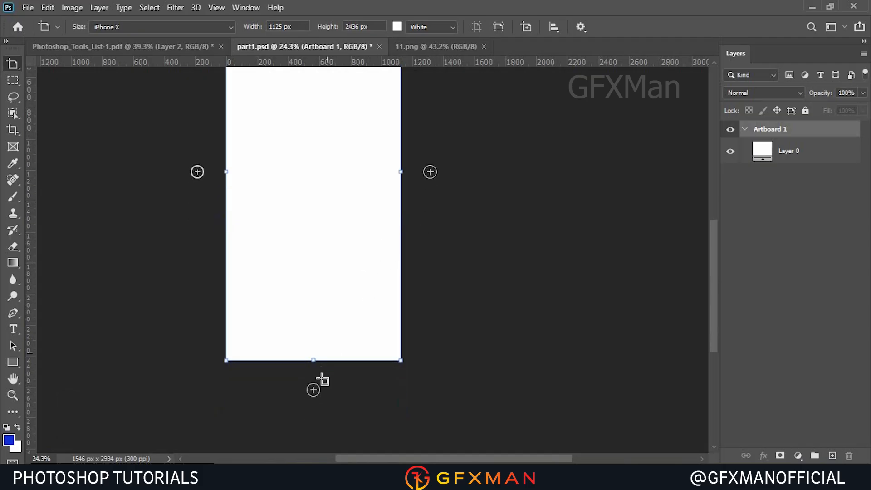
pyautogui.click(313, 389)
pyautogui.scroll(-8, 336, 367)
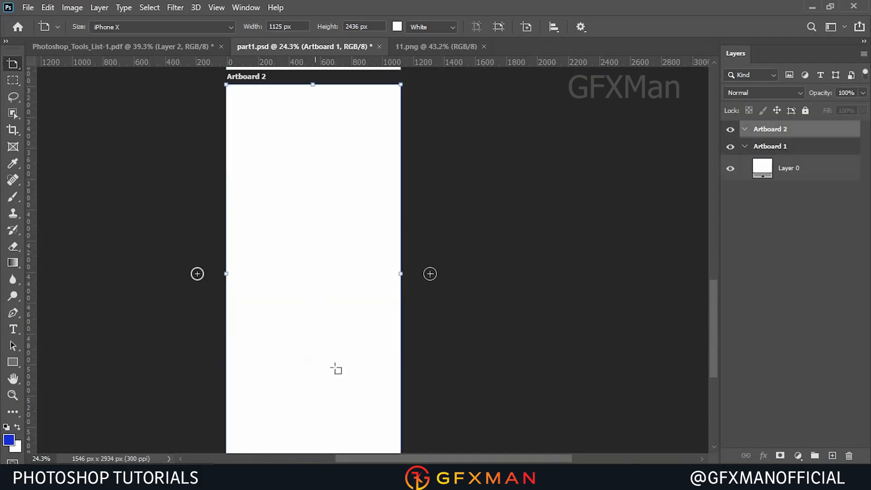
pyautogui.click(198, 172)
pyautogui.click(180, 173)
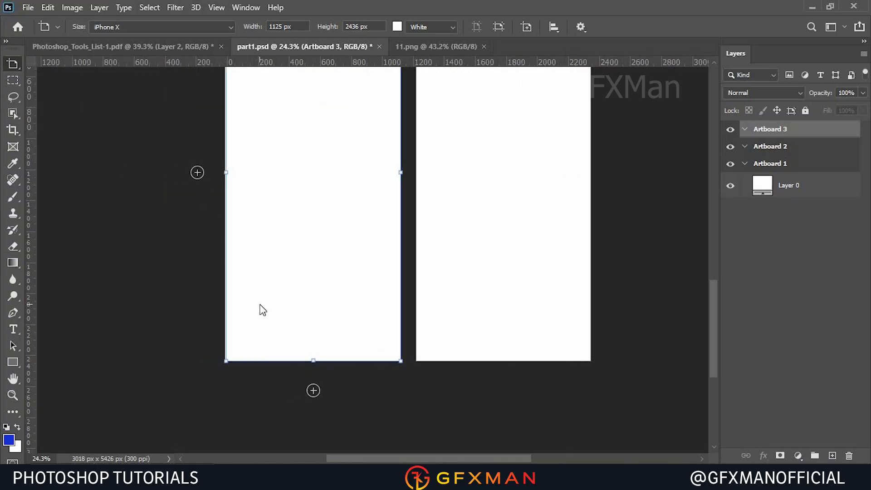
pyautogui.scroll(5, 381, 200)
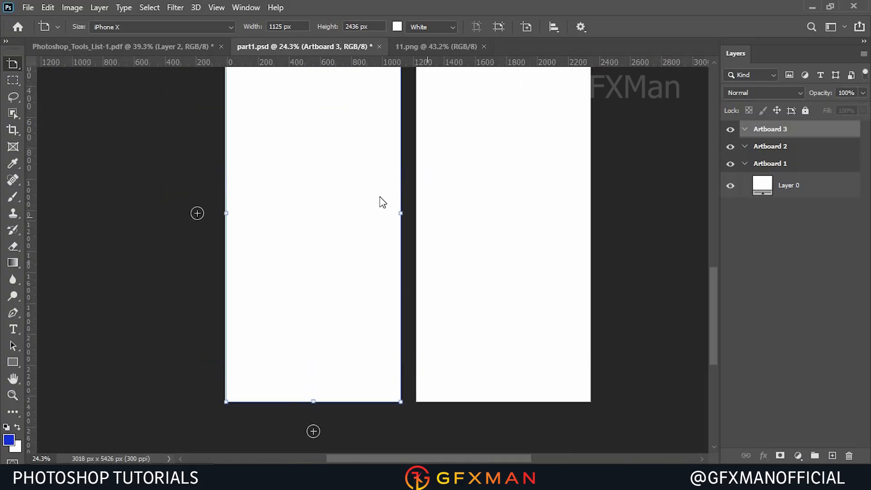
pyautogui.scroll(2, 425, 254)
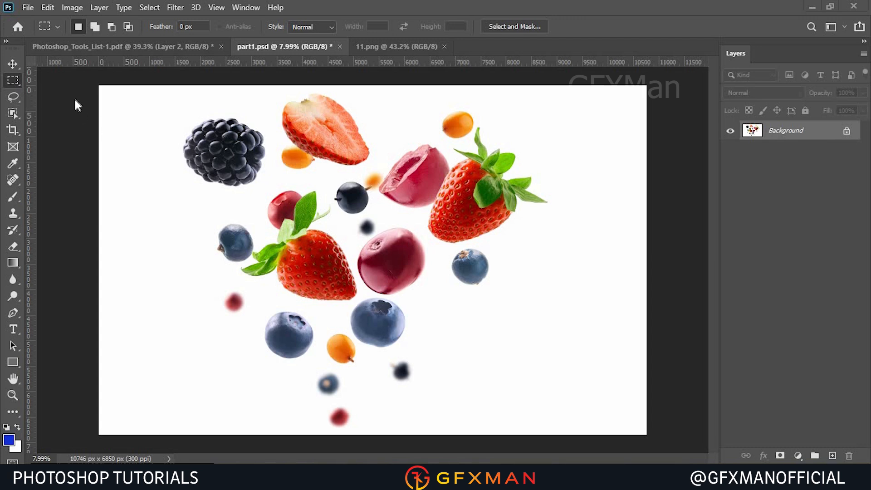
# Draw rectangular marquee selections on the fruit image, ending with a box around the right strawberry and blueberry.
pyautogui.moveTo(350, 132); pyautogui.dragTo(568, 303)
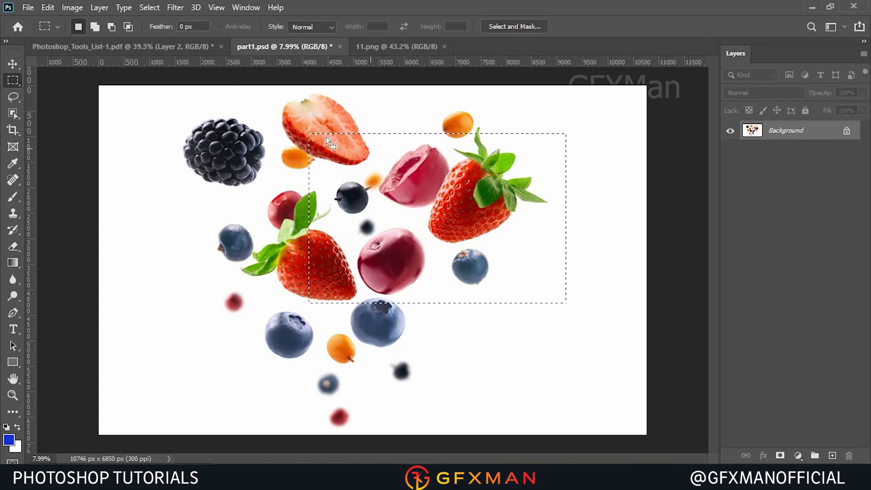
pyautogui.moveTo(264, 145)
pyautogui.mouseDown()
pyautogui.moveTo(391, 185)
pyautogui.moveTo(548, 268)
pyautogui.moveTo(560, 264)
pyautogui.moveTo(593, 325)
pyautogui.mouseUp()
pyautogui.click(353, 194)
pyautogui.moveTo(316, 173); pyautogui.dragTo(519, 315)
pyautogui.press('shift')
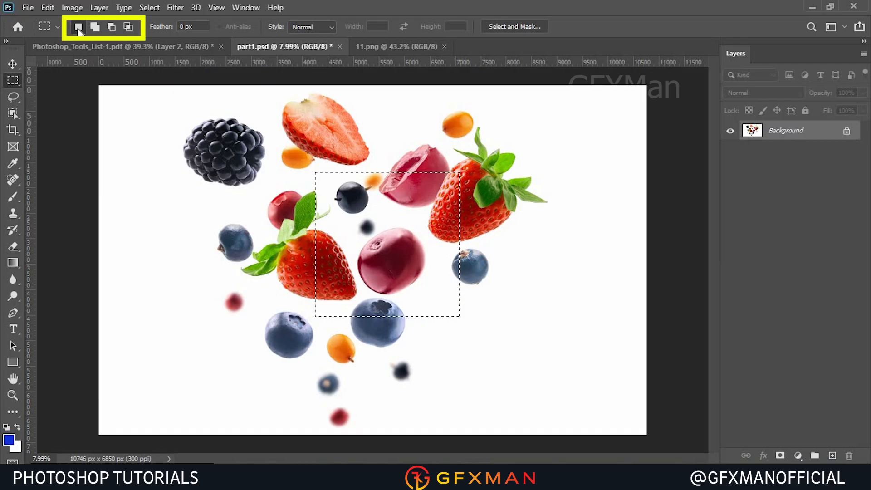
pyautogui.moveTo(200, 174); pyautogui.dragTo(386, 302)
pyautogui.moveTo(454, 171); pyautogui.dragTo(574, 291)
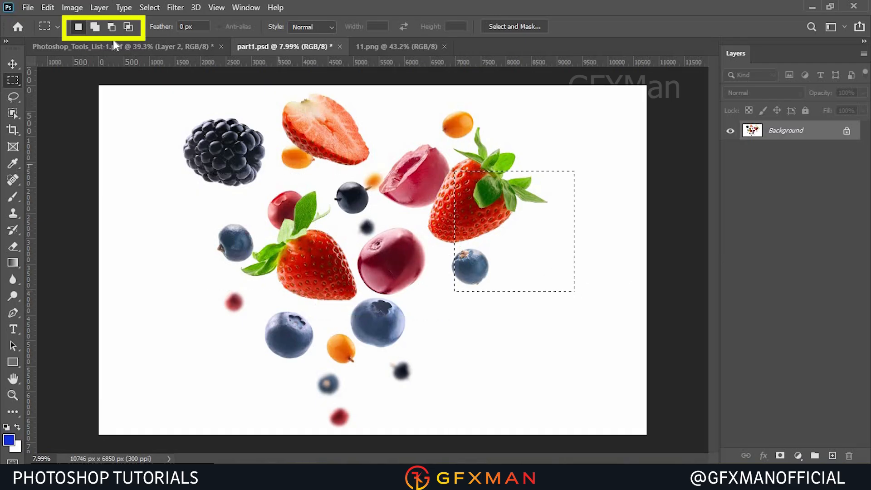
# Switch to Add to Selection mode and add rectangles around the blackberry, blueberries and strawberry.
pyautogui.click(95, 28)
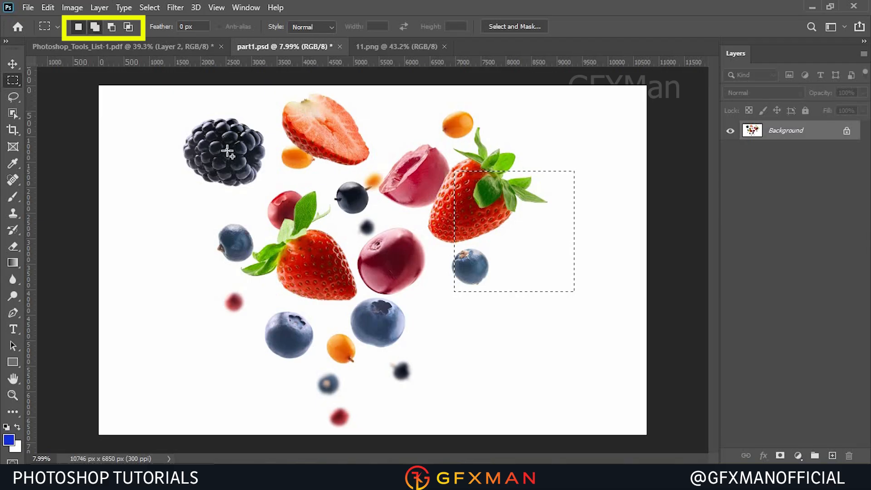
pyautogui.moveTo(200, 150); pyautogui.dragTo(260, 214)
pyautogui.moveTo(232, 272); pyautogui.dragTo(316, 376)
pyautogui.moveTo(360, 340); pyautogui.dragTo(431, 393)
pyautogui.moveTo(392, 207); pyautogui.dragTo(486, 258)
pyautogui.moveTo(457, 134); pyautogui.dragTo(508, 207)
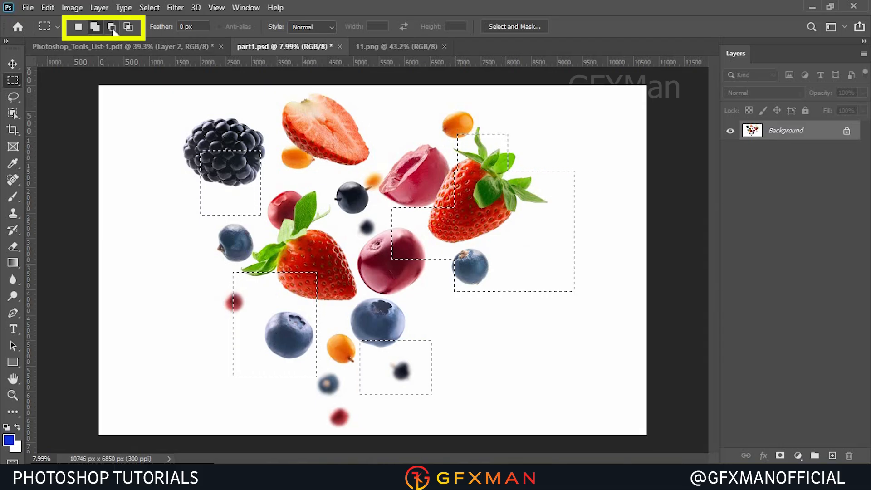
# Subtract rectangles from the selection around the right strawberry and blueberry.
pyautogui.moveTo(450, 112); pyautogui.dragTo(550, 181)
pyautogui.moveTo(501, 136); pyautogui.dragTo(581, 254)
pyautogui.moveTo(544, 162); pyautogui.dragTo(567, 335)
pyautogui.moveTo(552, 245); pyautogui.dragTo(614, 319)
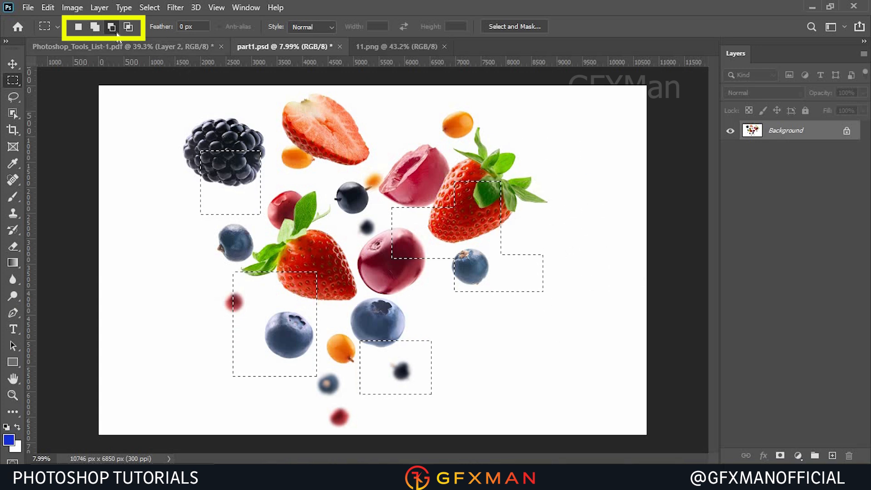
# Intersect the selection with a rectangle around the right strawberry, then return to New Selection mode.
pyautogui.click(128, 27)
pyautogui.moveTo(454, 165); pyautogui.dragTo(588, 331)
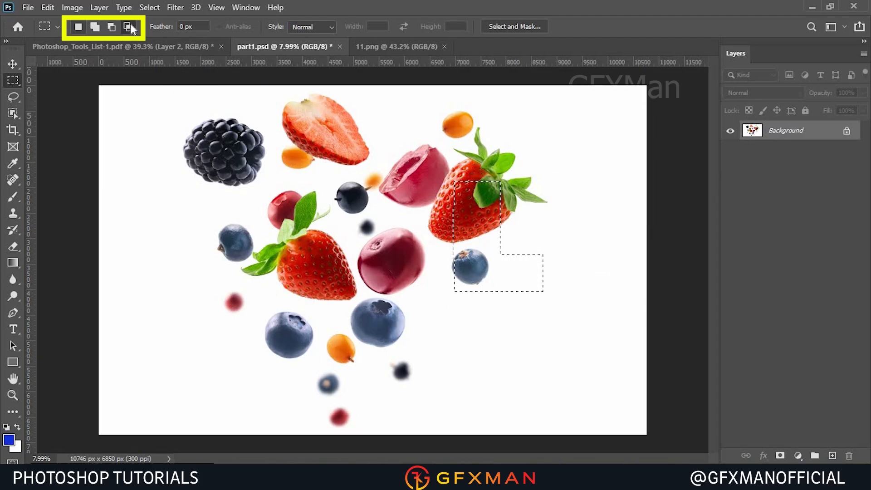
pyautogui.click(77, 28)
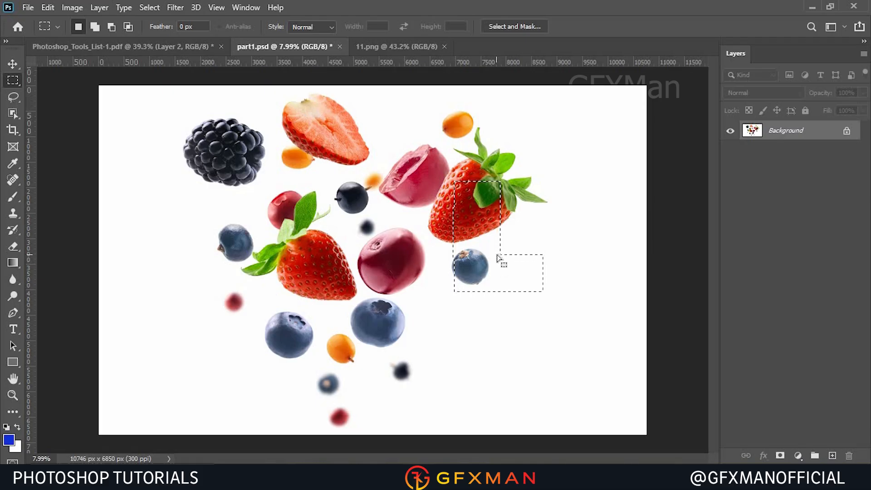
# Open a Gaussian Blur on the selection and adjust its Radius slider.
pyautogui.click(175, 8)
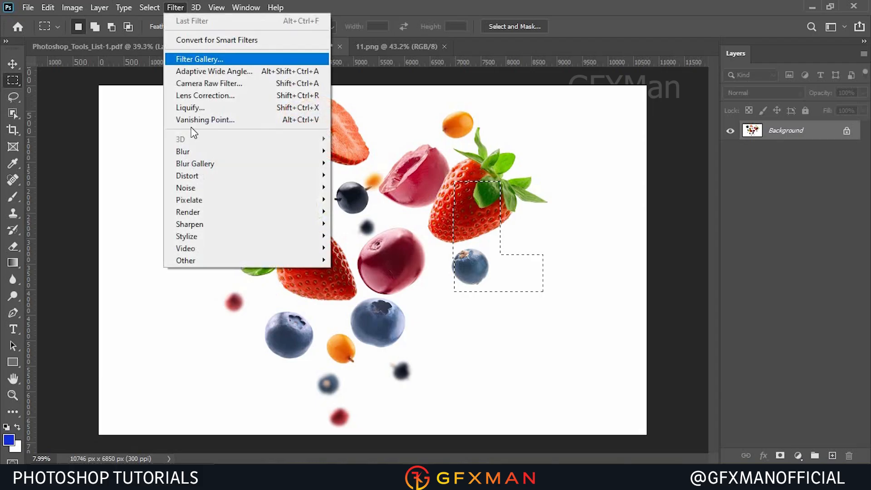
pyautogui.moveTo(318, 152)
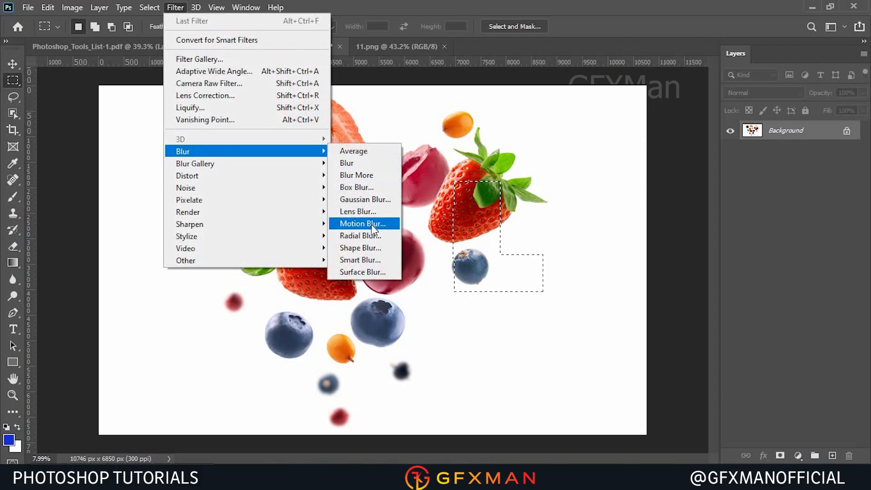
pyautogui.click(385, 199)
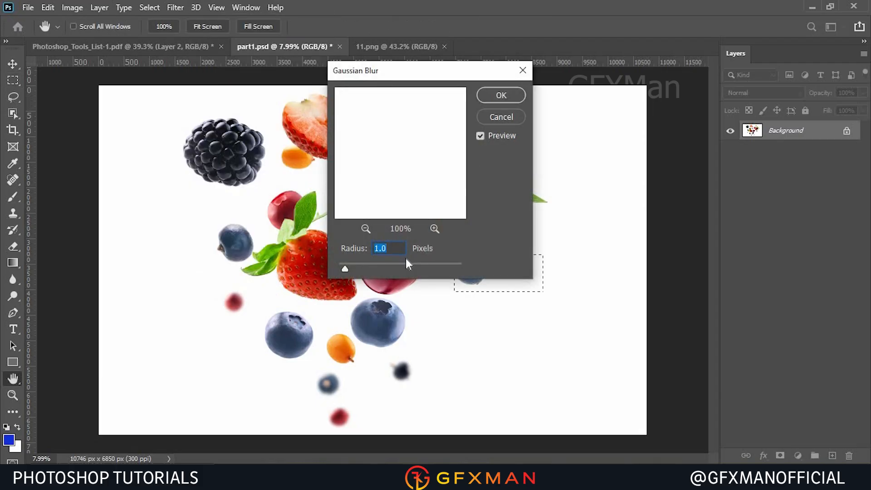
pyautogui.moveTo(444, 70); pyautogui.dragTo(200, 74)
pyautogui.click(172, 270)
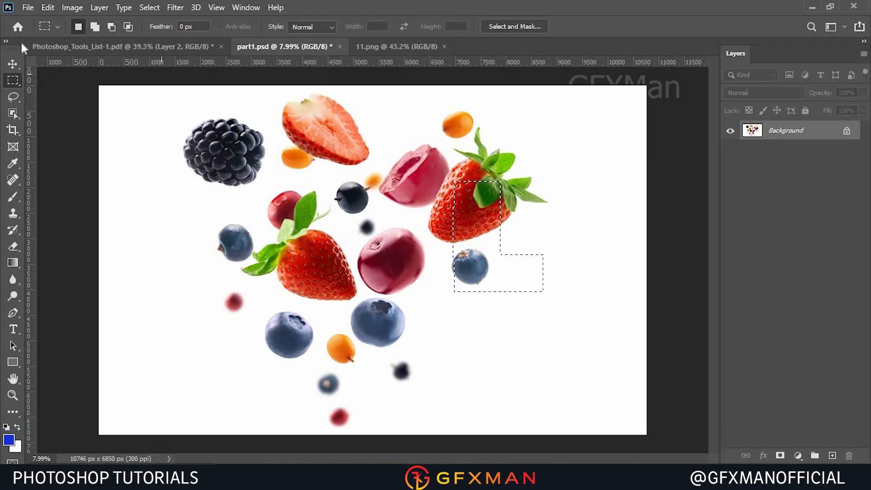
# Move the selected pixels left with the Move tool and undo the move.
pyautogui.click(13, 63)
pyautogui.moveTo(464, 291); pyautogui.dragTo(399, 290)
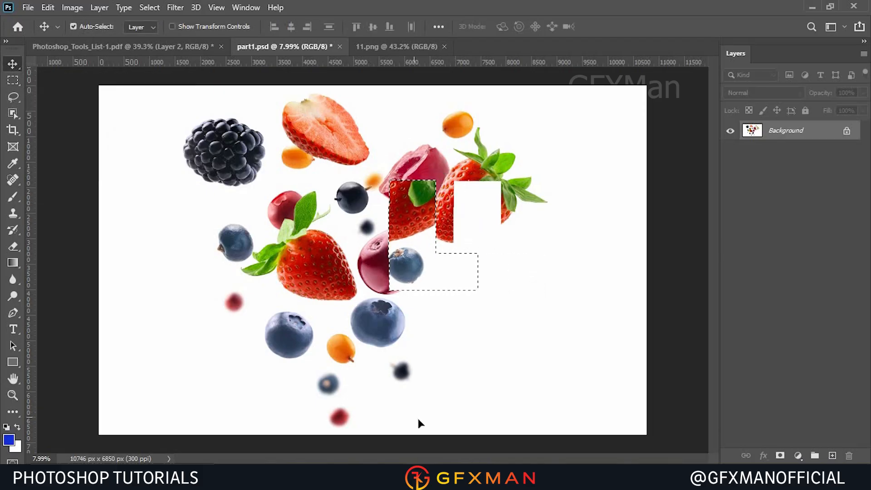
pyautogui.hotkey('ctrl', 'z')
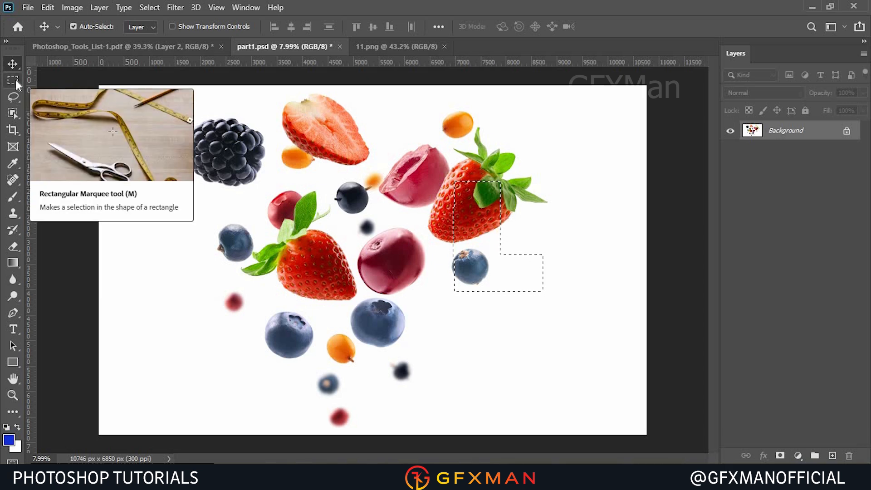
# Deselect the current selection.
pyautogui.click(149, 7)
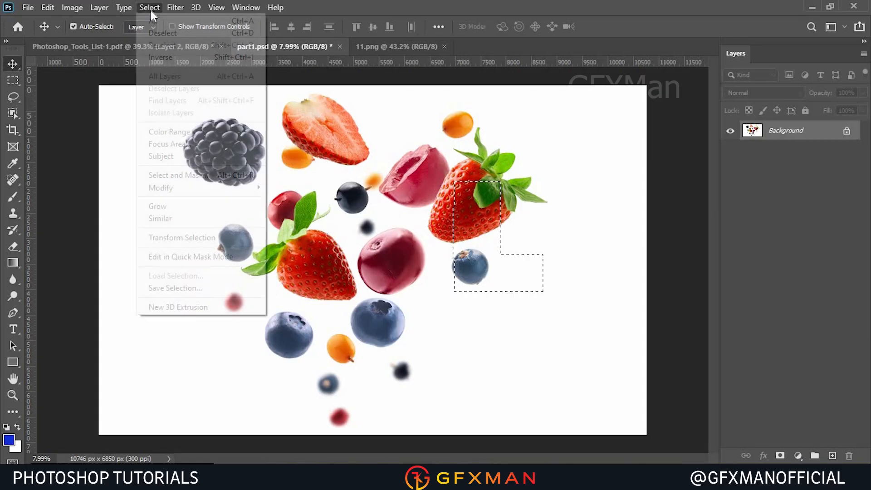
pyautogui.click(164, 35)
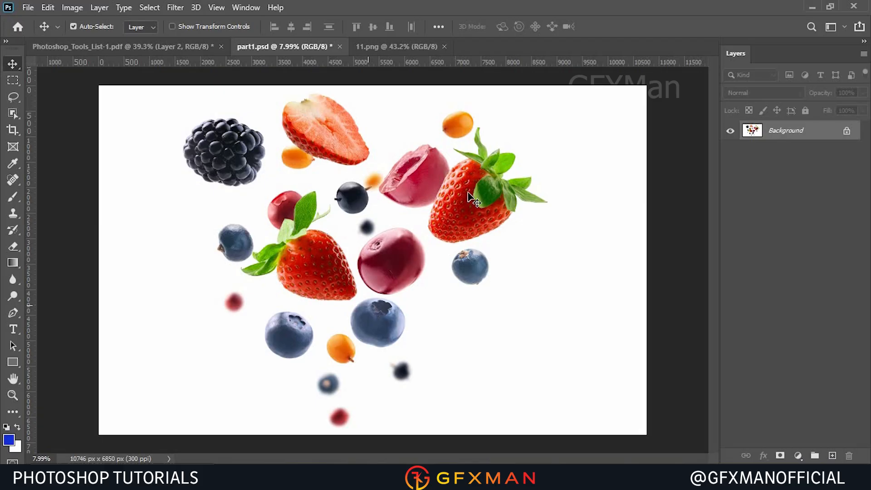
# Draw an elliptical selection around the central fruits with the Elliptical Marquee tool, then deselect it.
pyautogui.click(12, 80)
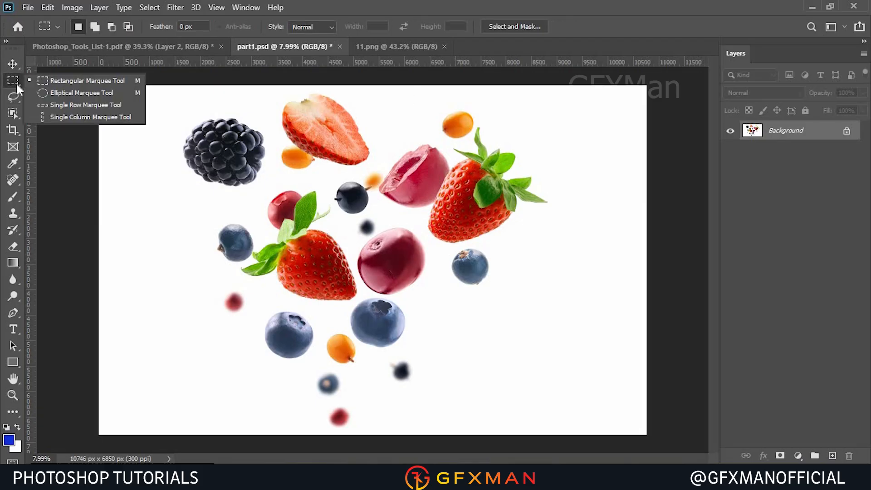
pyautogui.click(72, 94)
pyautogui.moveTo(234, 147); pyautogui.dragTo(521, 323)
pyautogui.click(509, 268)
pyautogui.moveTo(257, 150); pyautogui.dragTo(504, 368)
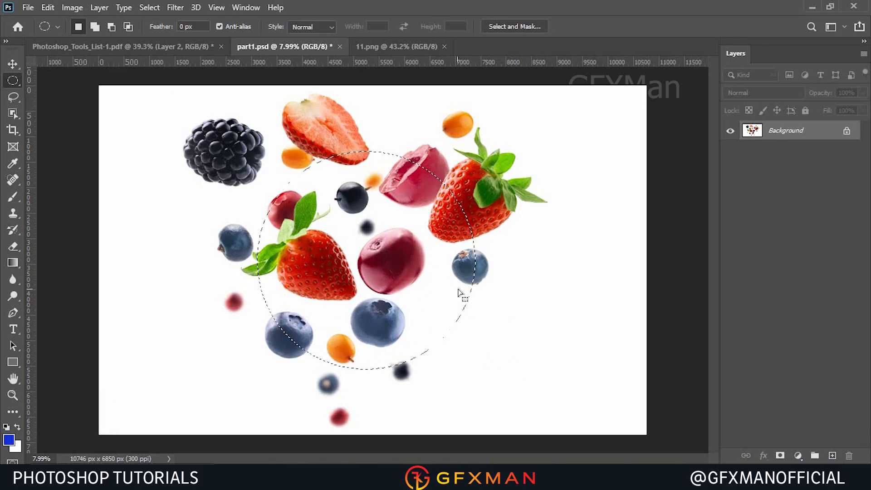
pyautogui.rightClick(364, 186)
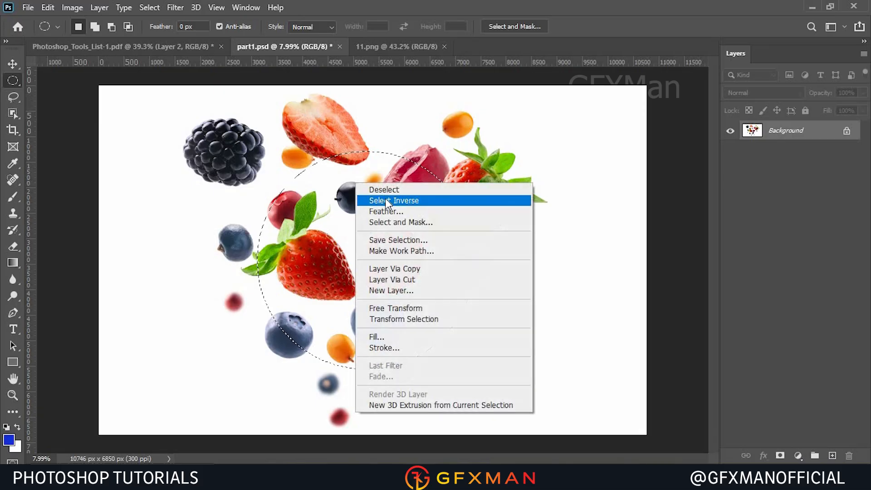
pyautogui.click(385, 189)
# Switch to the Single Row Marquee tool and select a one-pixel row near the top edge of the image.
pyautogui.rightClick(14, 80)
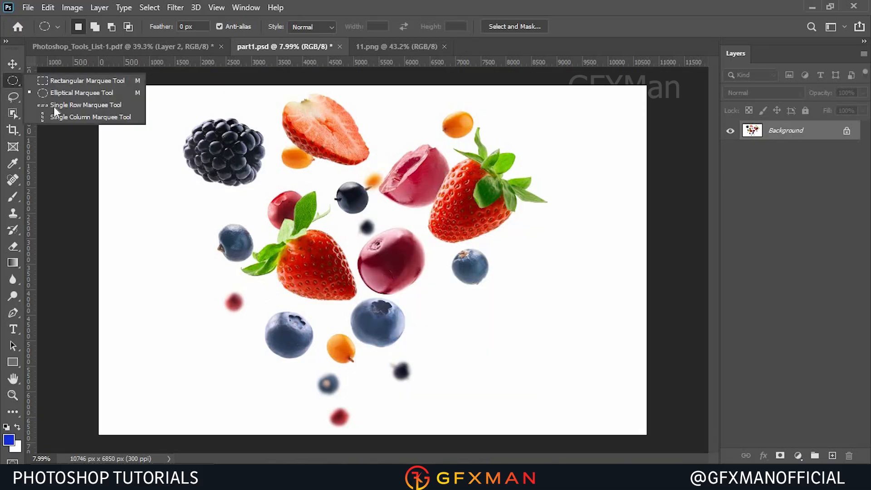
pyautogui.click(54, 107)
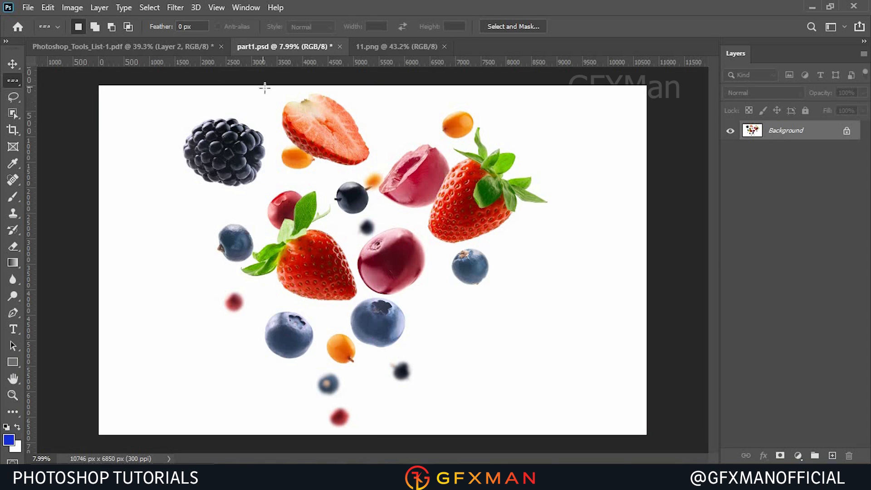
pyautogui.click(250, 90)
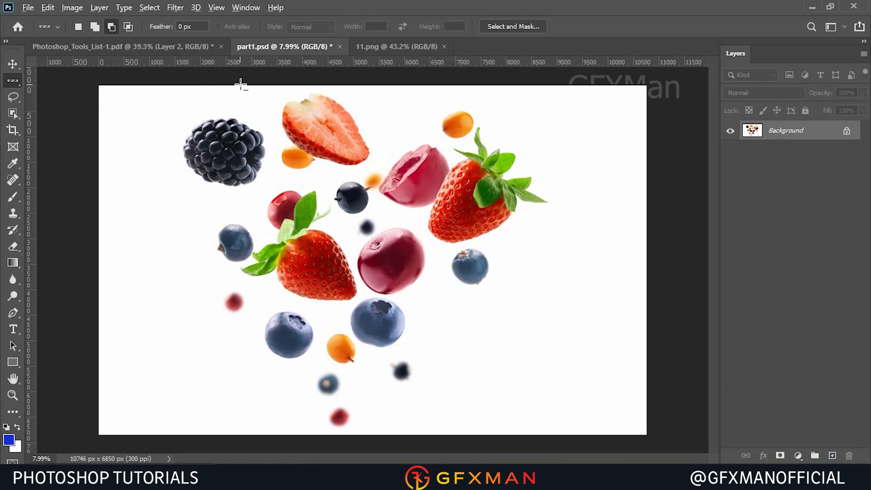
pyautogui.scroll(4, 246, 80)
pyautogui.scroll(12, 247, 78)
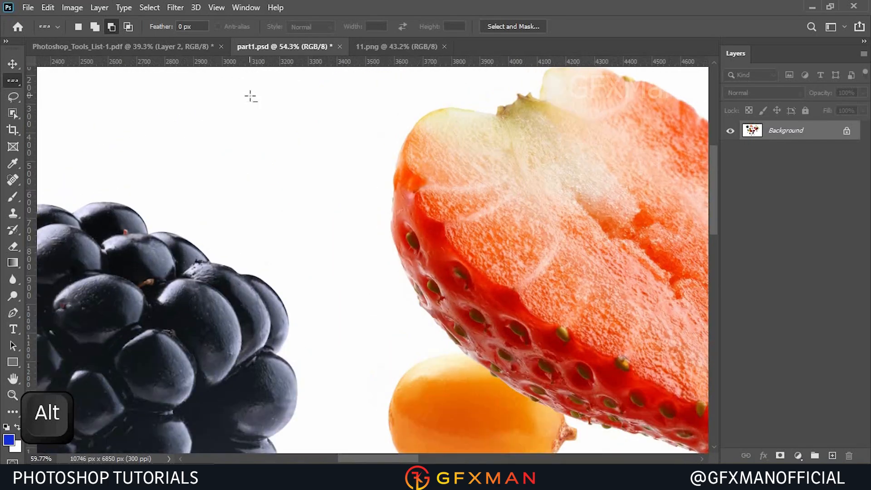
pyautogui.scroll(10, 261, 127)
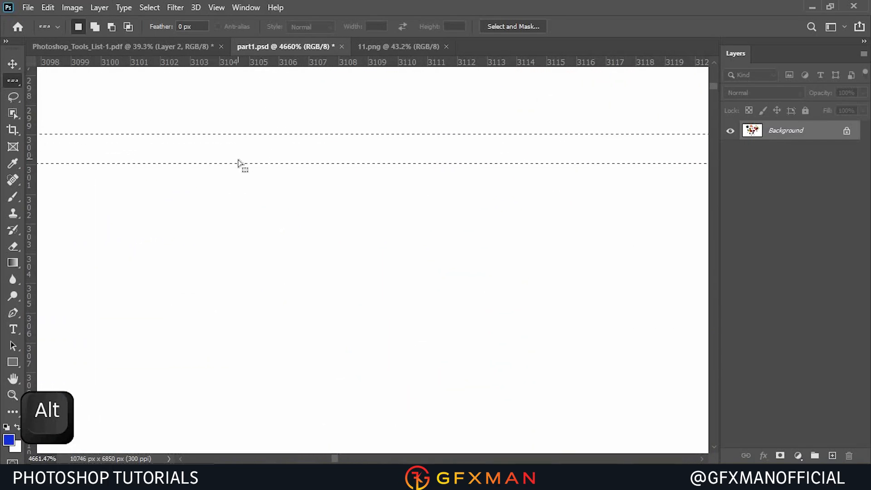
pyautogui.scroll(-3, 262, 151)
pyautogui.scroll(-13, 262, 151)
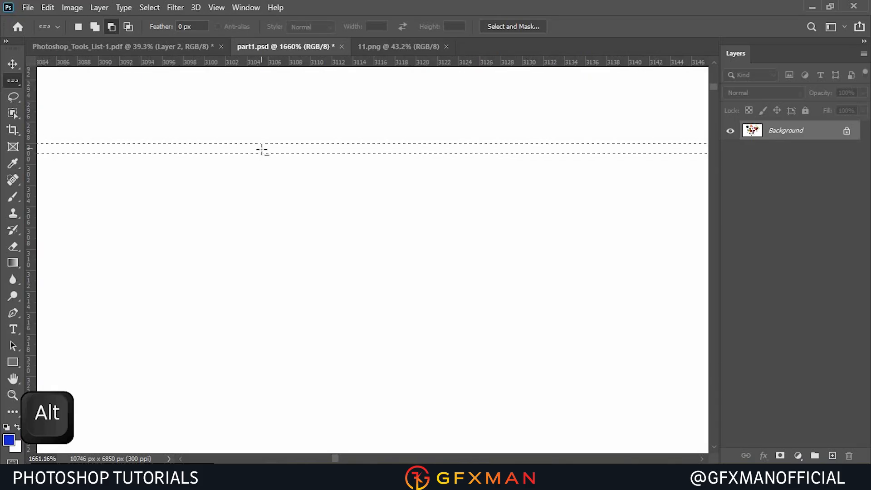
pyautogui.scroll(-7, 263, 152)
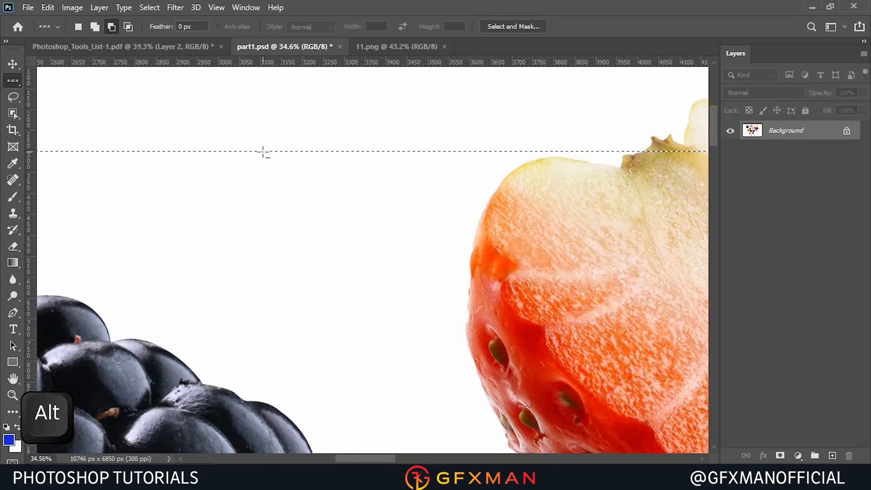
pyautogui.scroll(18, 249, 138)
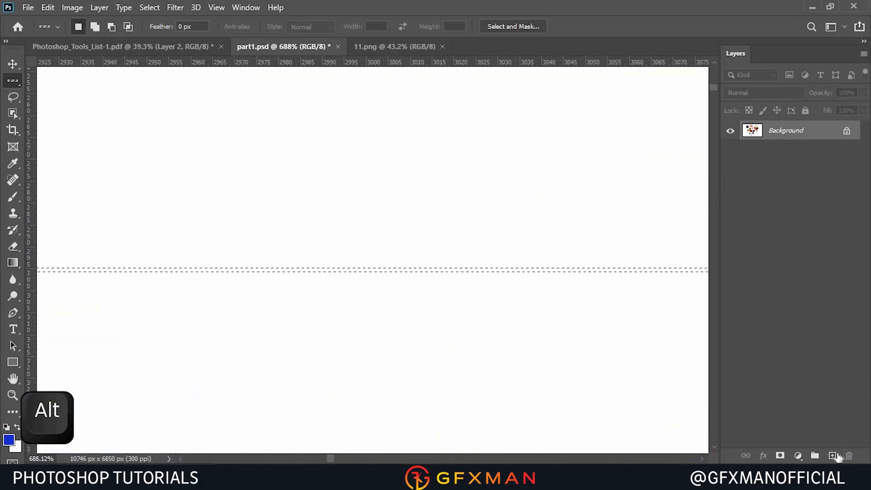
# Add a new layer and fill the row selection with the blue foreground color 1432d6.
pyautogui.click(832, 455)
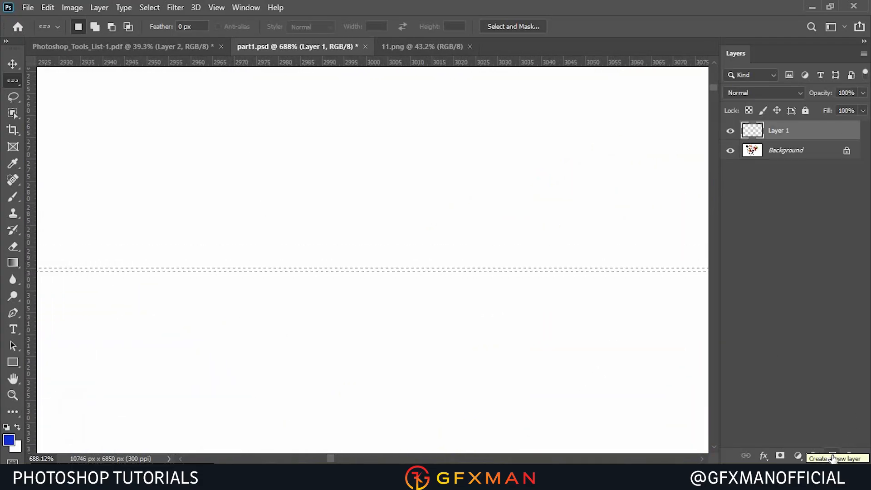
pyautogui.click(8, 439)
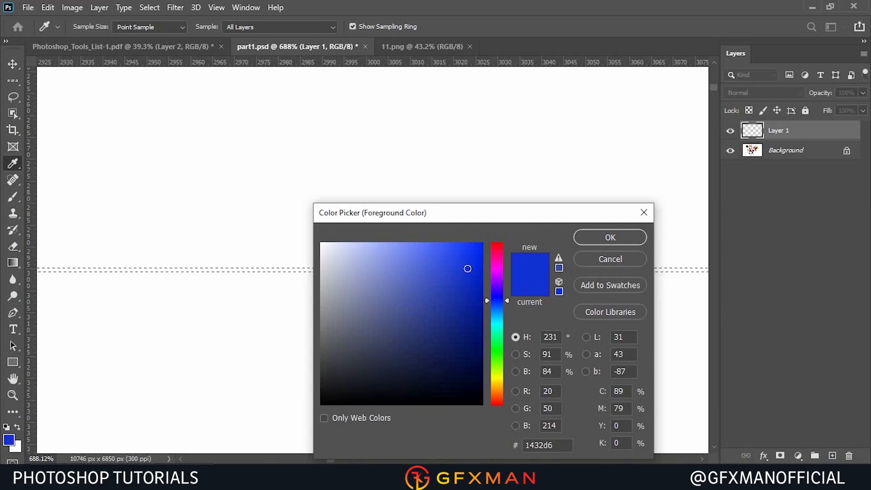
pyautogui.doubleClick(539, 445)
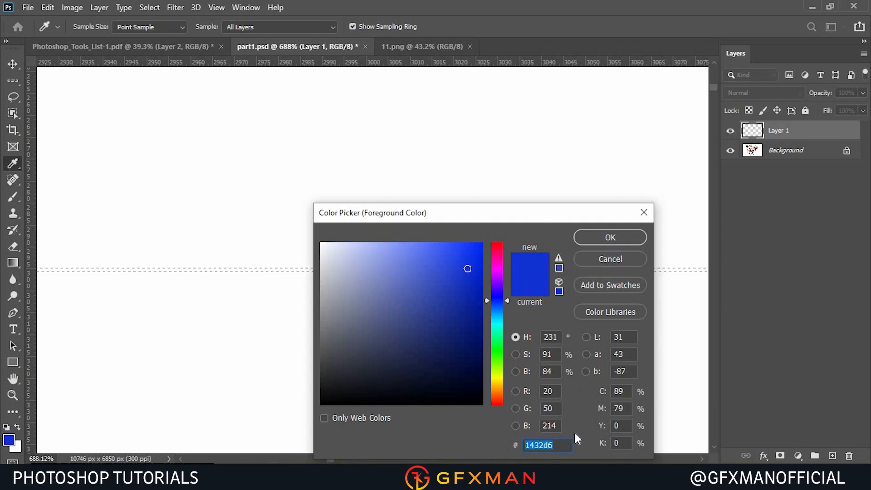
pyautogui.click(610, 239)
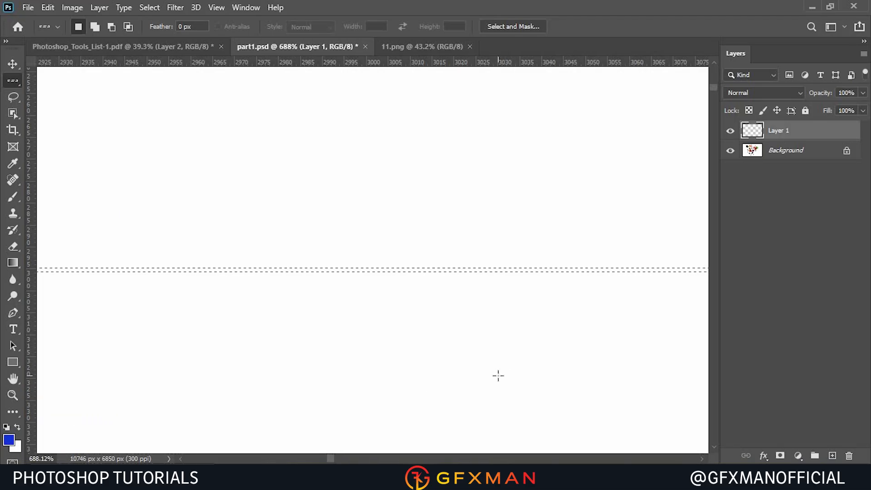
pyautogui.hotkey('alt', 'BackSpace')
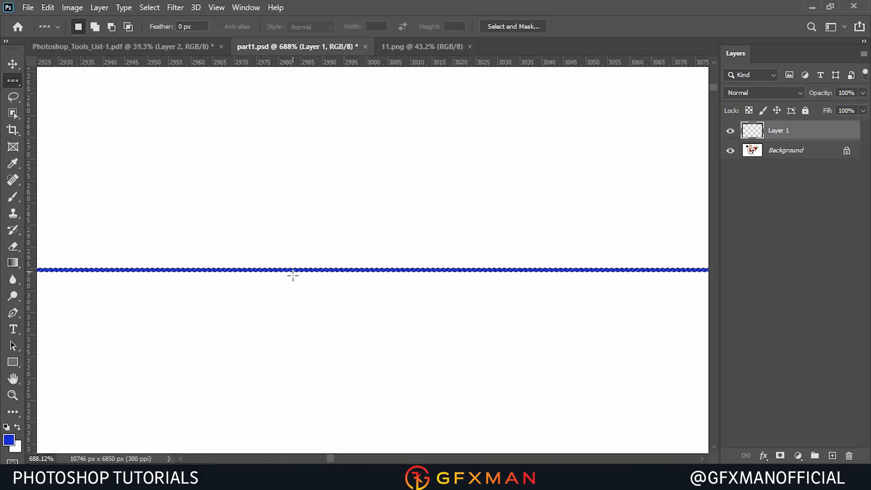
# Deselect the filled row.
pyautogui.click(150, 8)
pyautogui.click(157, 31)
pyautogui.scroll(-10, 237, 255)
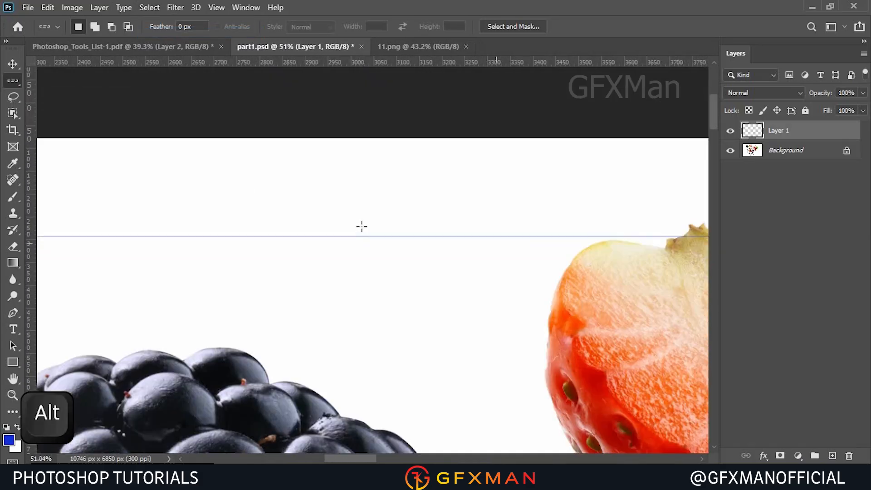
pyautogui.scroll(-5, 362, 226)
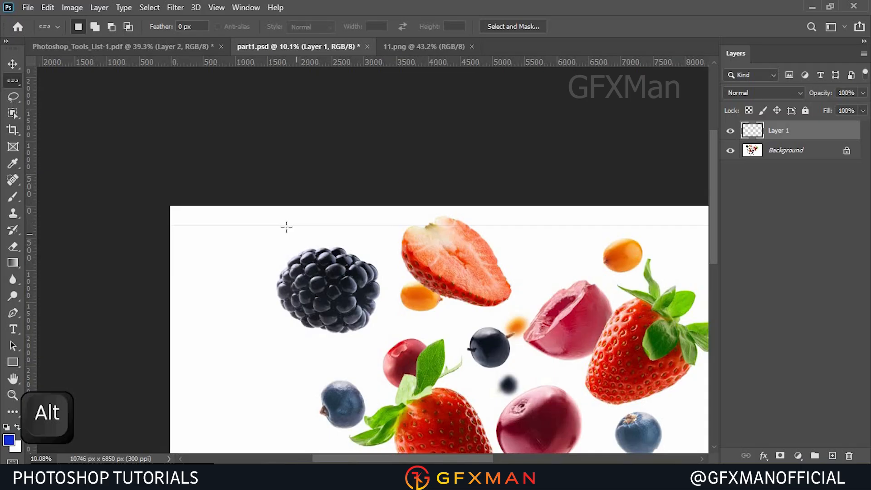
pyautogui.scroll(3, 286, 227)
pyautogui.scroll(-1, 286, 227)
pyautogui.scroll(4, 286, 227)
pyautogui.scroll(-5, 286, 226)
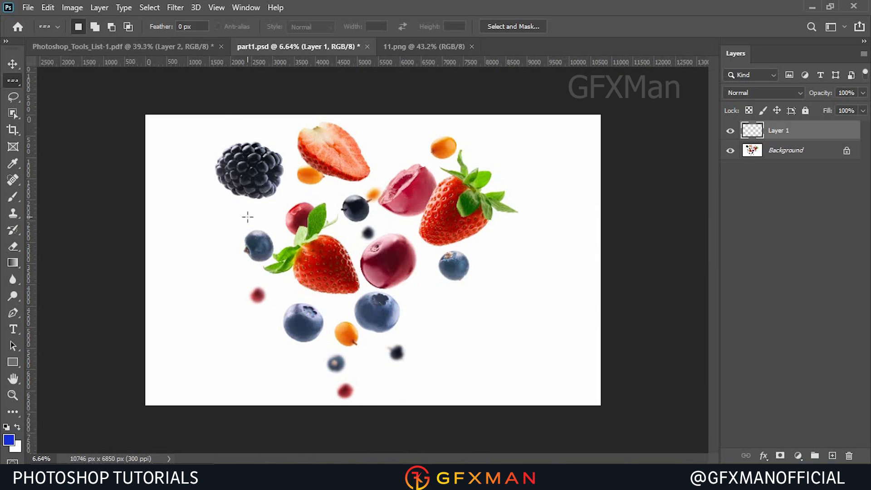
# Switch to the Single Column Marquee tool and add another new layer.
pyautogui.rightClick(10, 85)
pyautogui.click(122, 119)
pyautogui.scroll(5, 80, 148)
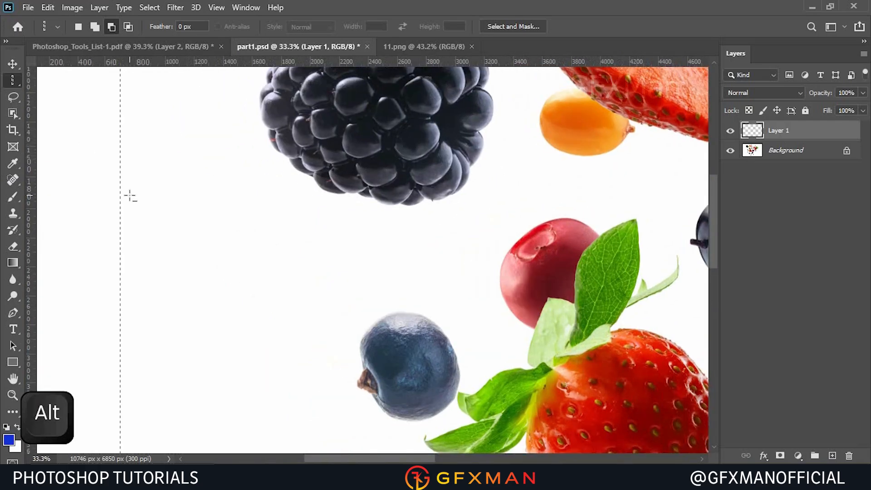
pyautogui.scroll(10, 130, 196)
pyautogui.scroll(3, 121, 204)
pyautogui.click(833, 455)
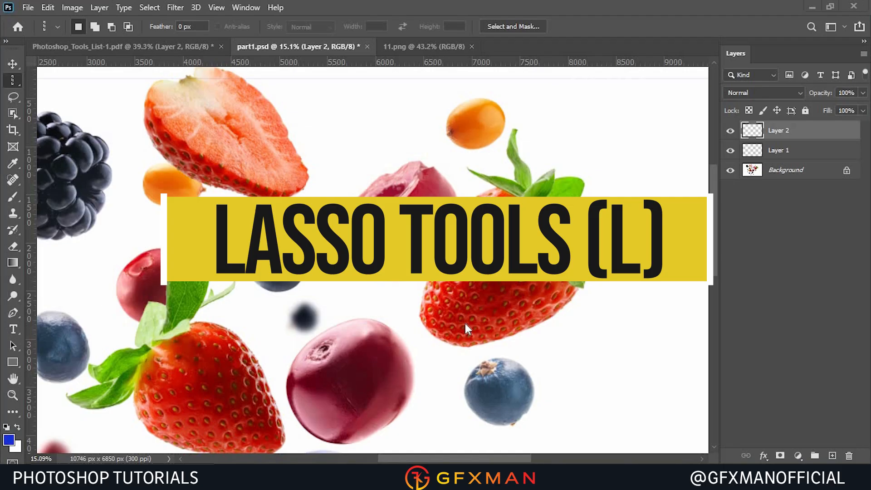
# Switch to the Lasso tool and draw a freehand selection around the small orange berry near the top.
pyautogui.click(13, 102)
pyautogui.rightClick(13, 101)
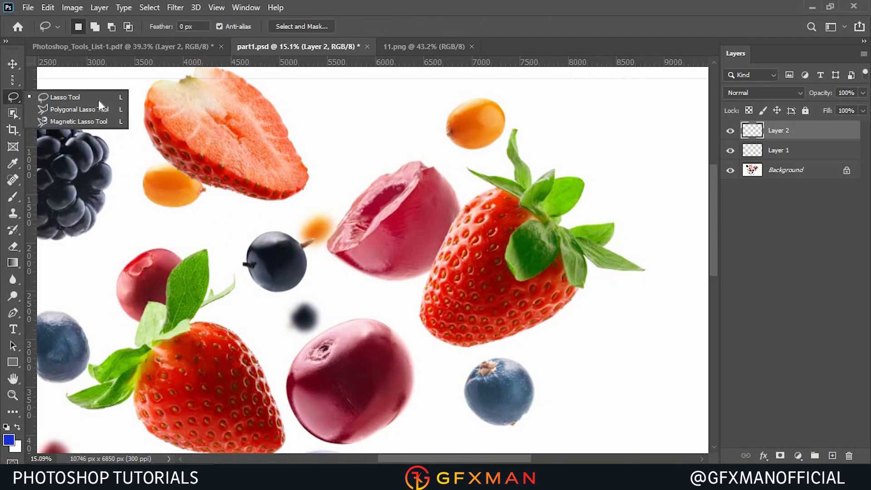
pyautogui.click(528, 114)
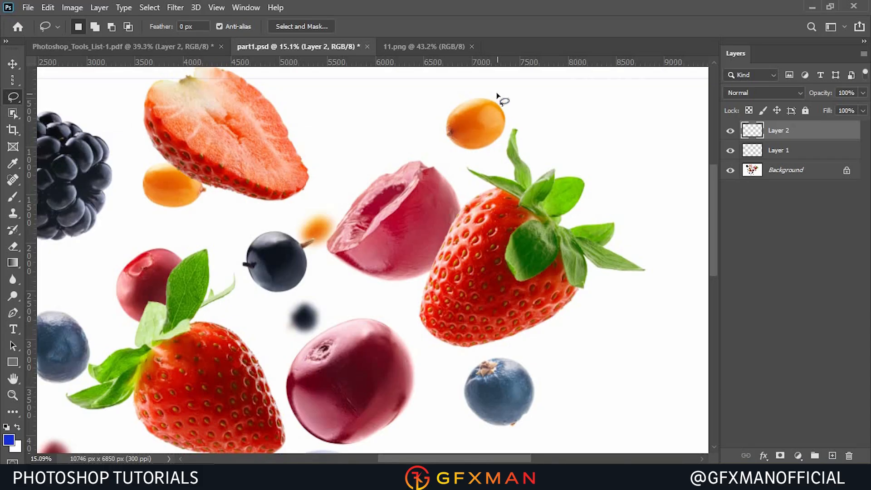
pyautogui.moveTo(467, 97)
pyautogui.mouseDown()
pyautogui.moveTo(441, 125)
pyautogui.moveTo(442, 144)
pyautogui.moveTo(458, 155)
pyautogui.moveTo(485, 154)
pyautogui.moveTo(501, 143)
pyautogui.moveTo(512, 122)
pyautogui.moveTo(496, 94)
pyautogui.mouseUp()
pyautogui.moveTo(378, 103)
pyautogui.mouseDown()
pyautogui.moveTo(364, 103)
pyautogui.moveTo(350, 137)
pyautogui.moveTo(400, 121)
pyautogui.moveTo(378, 103)
pyautogui.mouseUp()
pyautogui.moveTo(483, 96); pyautogui.dragTo(455, 106)
pyautogui.moveTo(460, 151); pyautogui.dragTo(491, 147)
# Set the Lasso to subtract mode and cut an area out of the selection's top edge.
pyautogui.scroll(8, 501, 87)
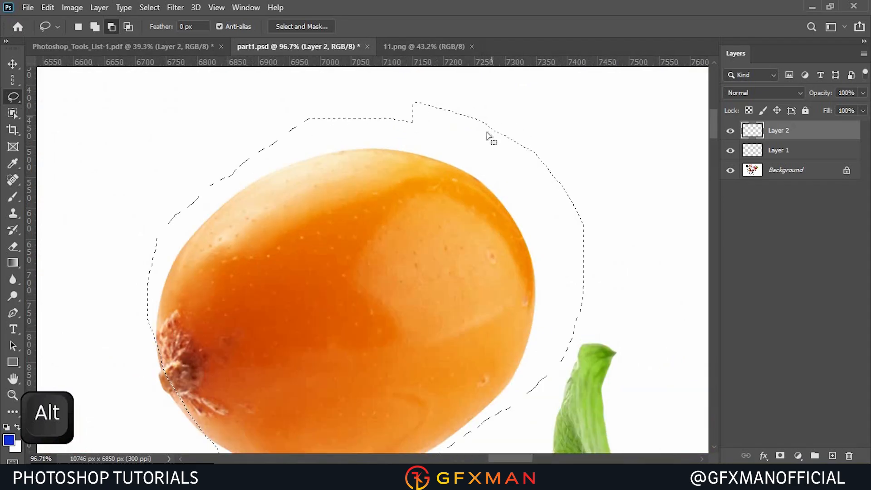
pyautogui.scroll(1, 509, 175)
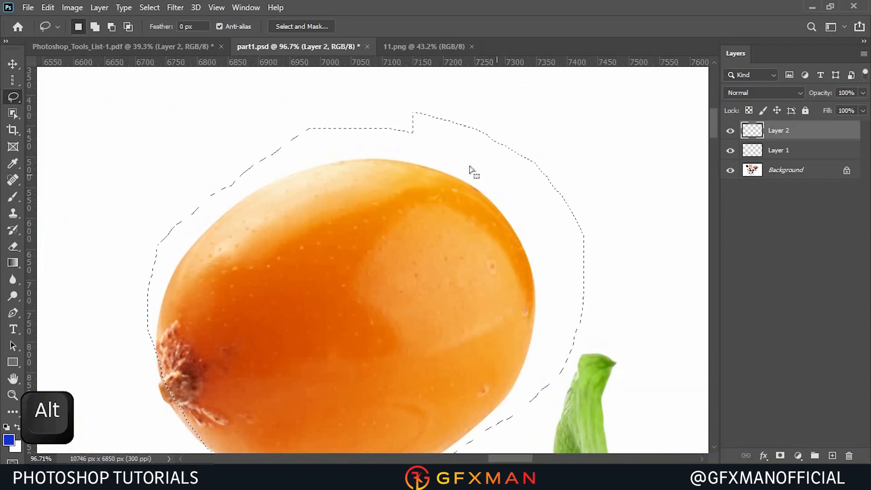
pyautogui.click(111, 26)
pyautogui.moveTo(377, 98)
pyautogui.mouseDown()
pyautogui.moveTo(370, 136)
pyautogui.moveTo(388, 162)
pyautogui.mouseUp()
pyautogui.moveTo(470, 180)
pyautogui.mouseDown()
pyautogui.moveTo(476, 108)
pyautogui.moveTo(372, 125)
pyautogui.mouseUp()
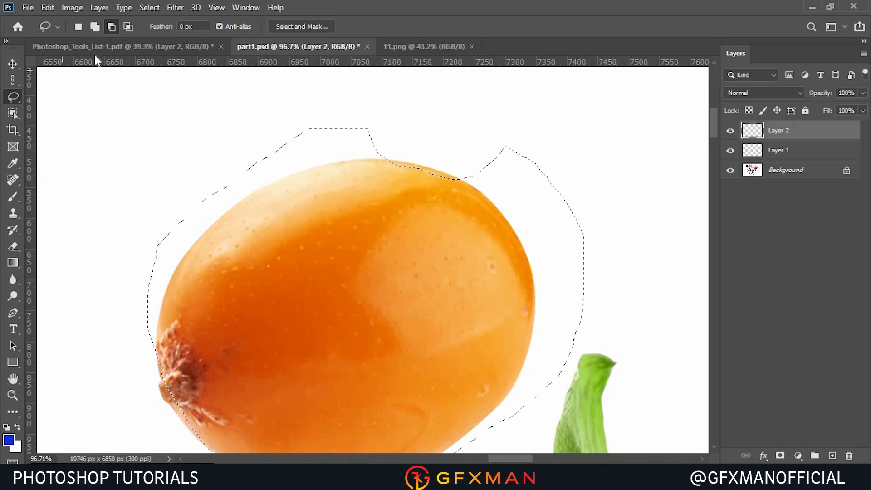
pyautogui.moveTo(373, 130)
pyautogui.mouseDown()
pyautogui.moveTo(468, 92)
pyautogui.moveTo(419, 197)
pyautogui.mouseUp()
# Set the Lasso to add mode and add the berry's top area back into the selection.
pyautogui.click(95, 26)
pyautogui.moveTo(354, 243); pyautogui.dragTo(362, 179)
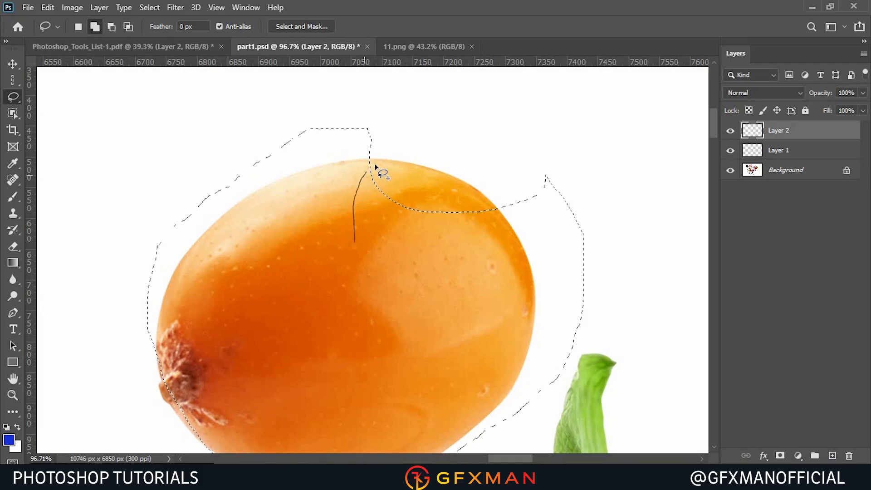
pyautogui.moveTo(468, 186); pyautogui.dragTo(509, 224)
pyautogui.moveTo(420, 283)
pyautogui.mouseDown()
pyautogui.moveTo(358, 261)
pyautogui.moveTo(352, 242)
pyautogui.mouseUp()
pyautogui.scroll(-2, 354, 171)
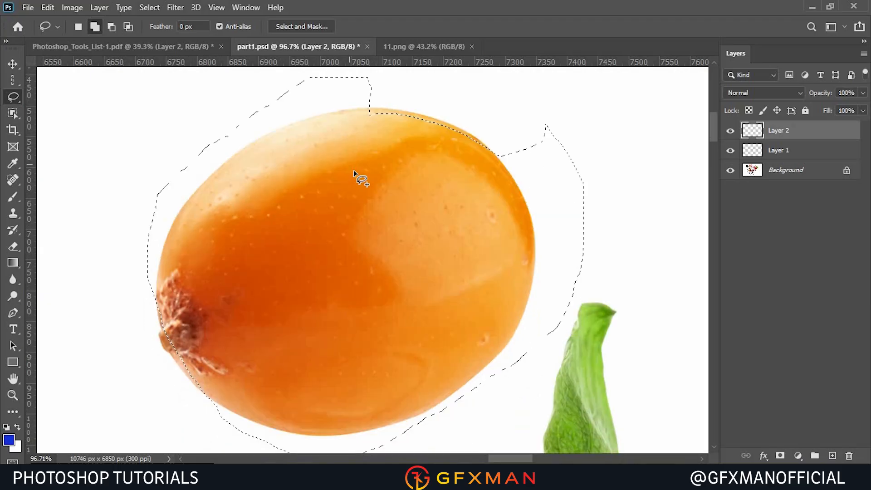
pyautogui.scroll(-2, 354, 171)
pyautogui.scroll(1, 546, 249)
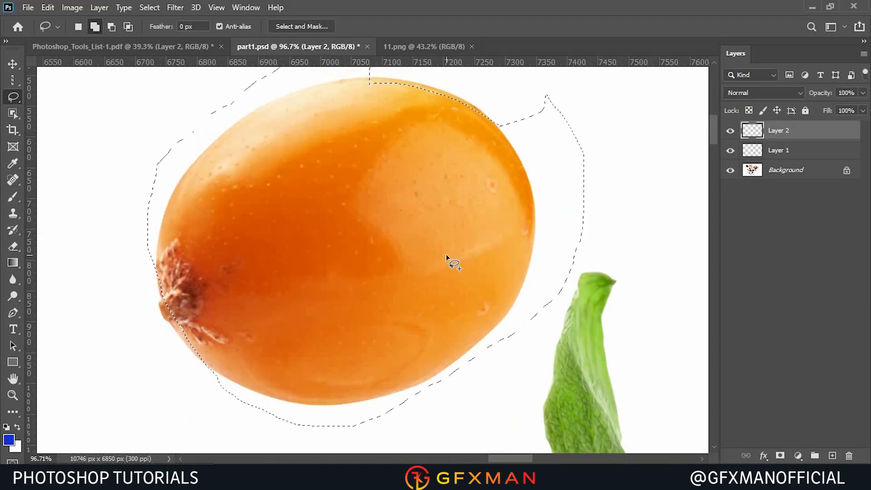
pyautogui.scroll(1, 446, 254)
pyautogui.scroll(1, 446, 254)
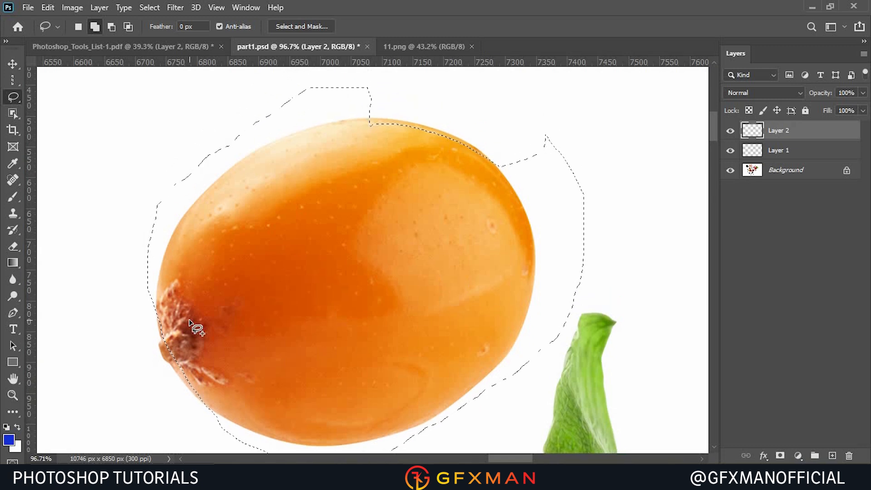
pyautogui.scroll(2, 199, 321)
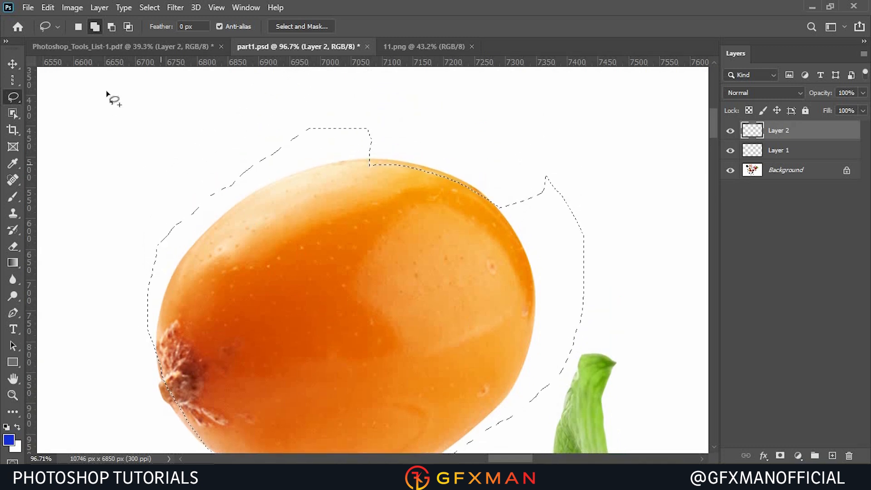
# Switch to the Polygonal Lasso tool and deselect the berry selection.
pyautogui.rightClick(15, 104)
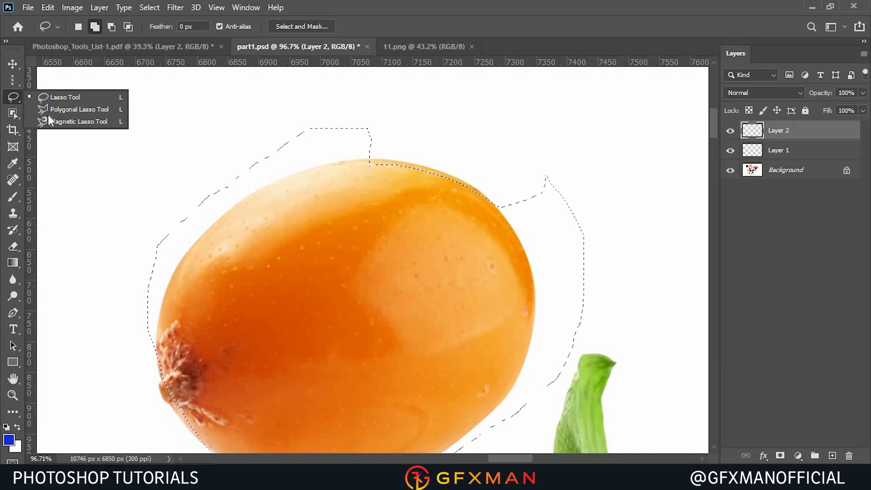
pyautogui.click(66, 110)
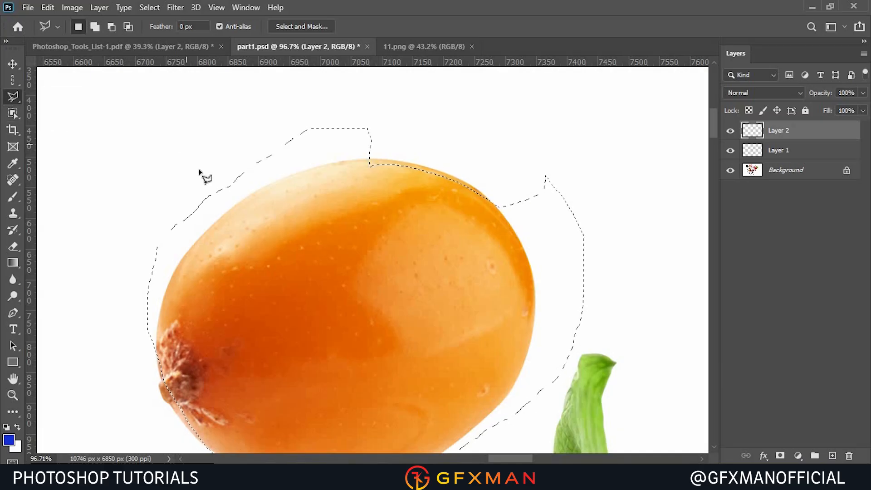
pyautogui.click(150, 7)
pyautogui.click(163, 32)
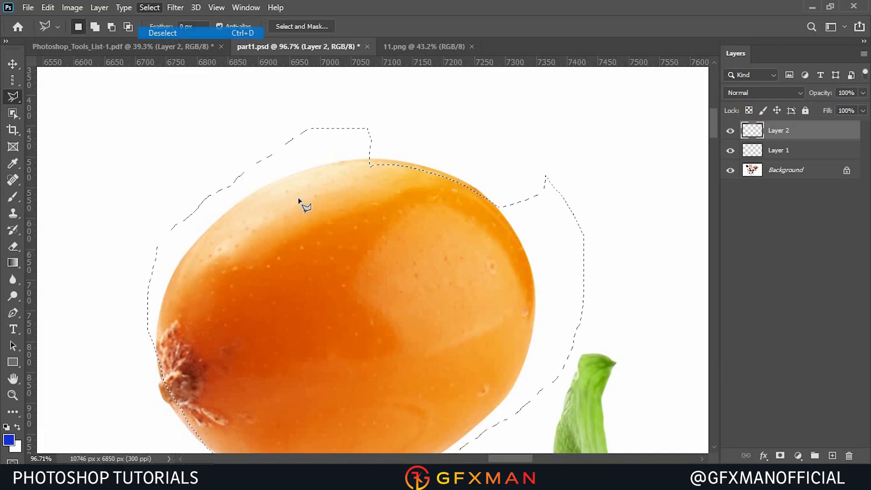
pyautogui.scroll(-5, 304, 199)
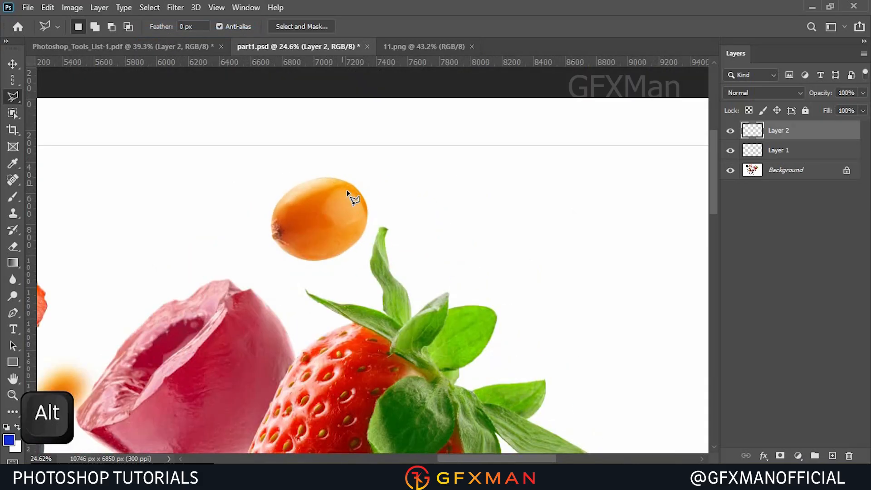
# Trace the berry's outline point by point with the Polygonal Lasso tool.
pyautogui.scroll(-3, 232, 300)
pyautogui.scroll(3, 317, 207)
pyautogui.scroll(-4, 349, 175)
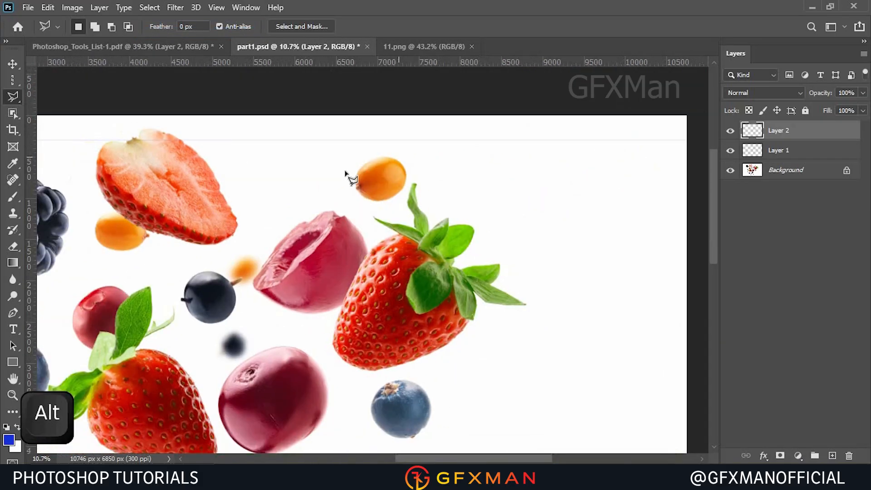
pyautogui.scroll(4, 495, 96)
pyautogui.scroll(5, 496, 96)
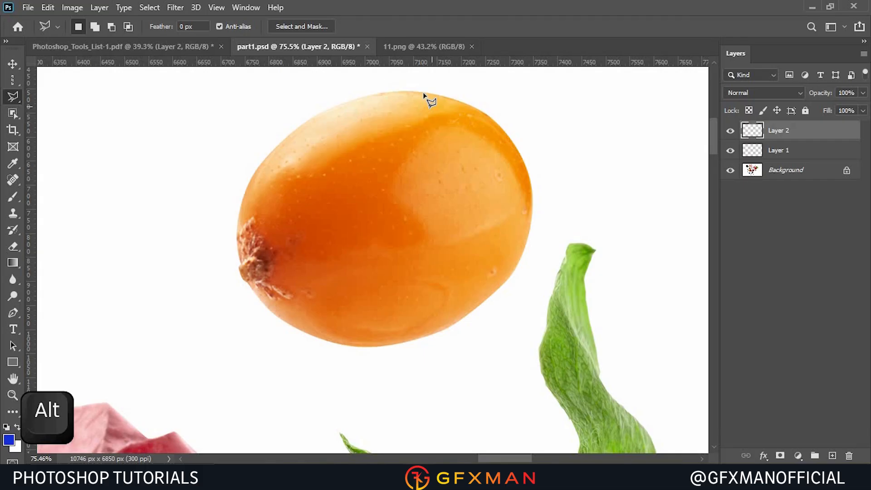
pyautogui.click(480, 110)
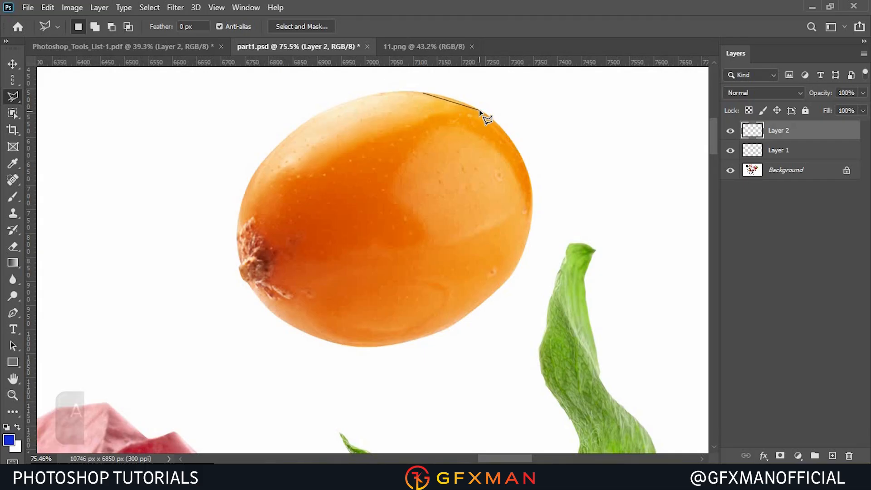
pyautogui.click(521, 156)
pyautogui.click(532, 195)
pyautogui.click(528, 232)
pyautogui.click(502, 284)
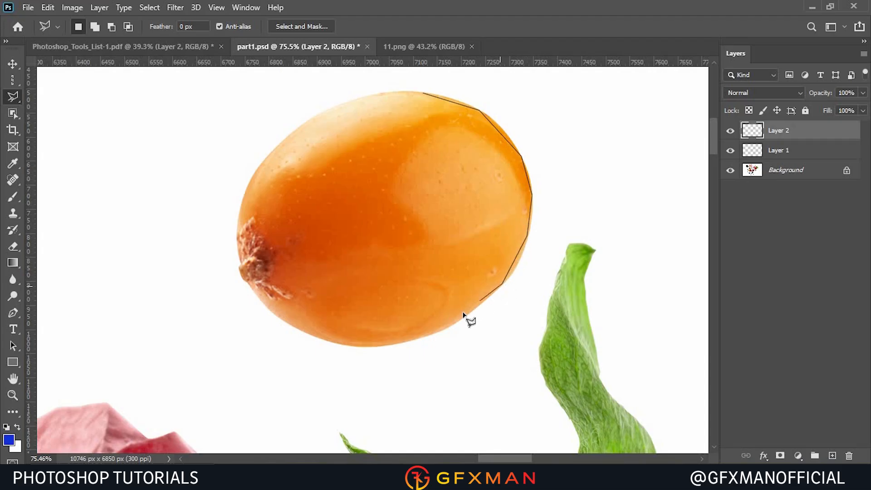
pyautogui.click(449, 326)
pyautogui.click(384, 344)
pyautogui.click(301, 333)
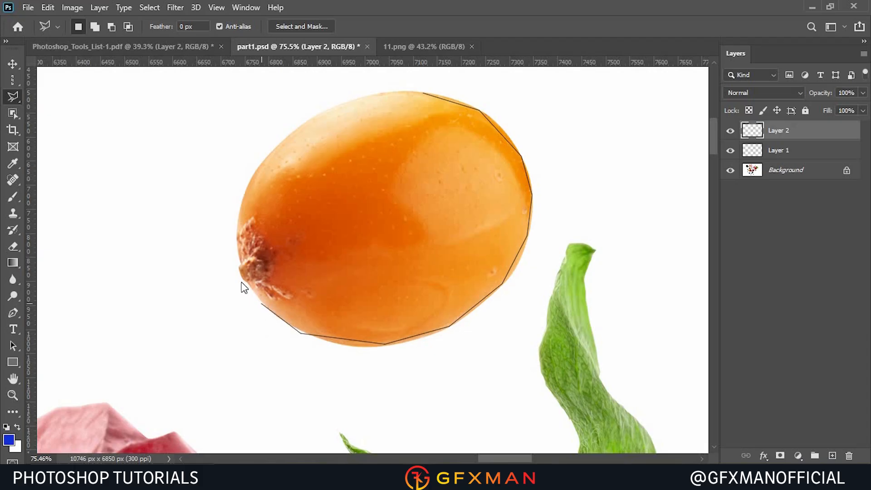
pyautogui.click(277, 143)
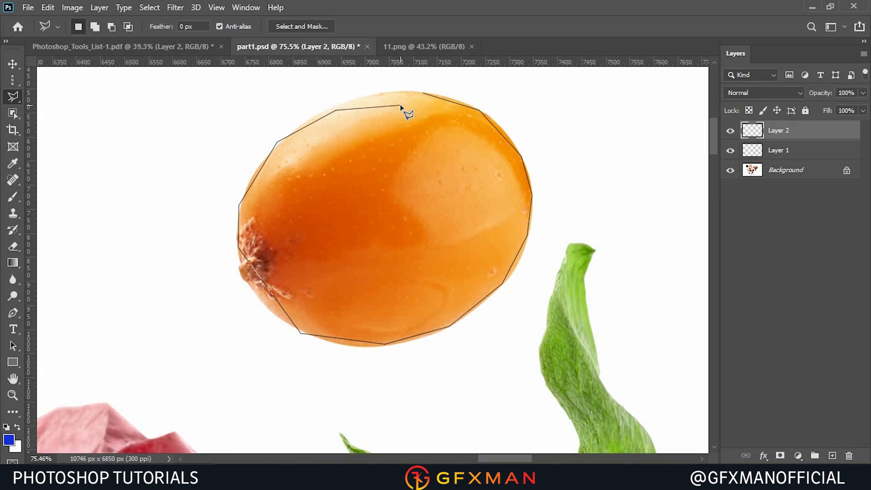
# Remove misplaced polygon points, close the polygonal selection around the berry, and deselect it.
pyautogui.click(407, 236)
pyautogui.press('BackSpace')
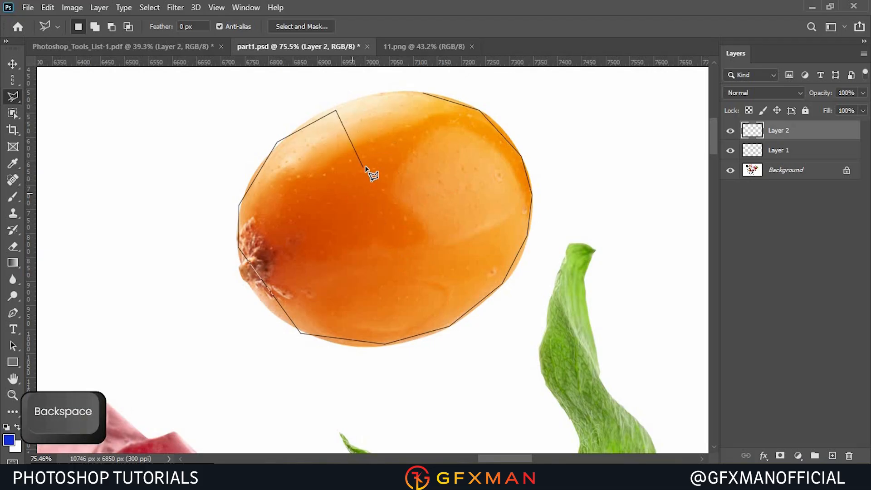
pyautogui.click(348, 218)
pyautogui.click(297, 241)
pyautogui.click(251, 250)
pyautogui.press('BackSpace')
pyautogui.press('BackSpace')
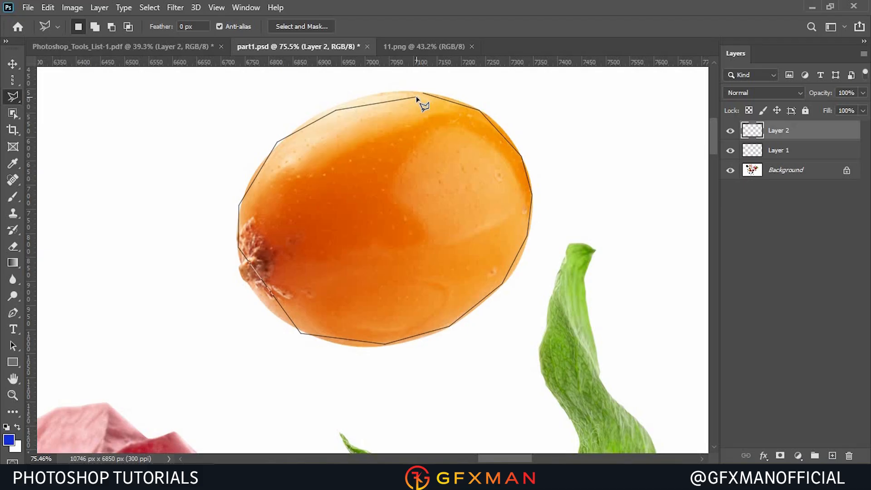
pyautogui.hotkey('ctrl', 'Return')
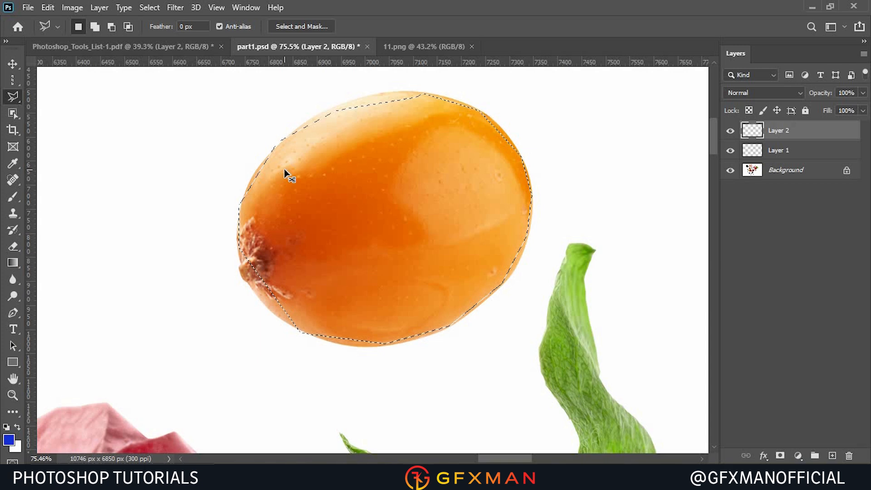
pyautogui.hotkey('ctrl', 'd')
# Draw a polygonal selection over the berry's upper half and deselect it.
pyautogui.click(352, 113)
pyautogui.click(407, 94)
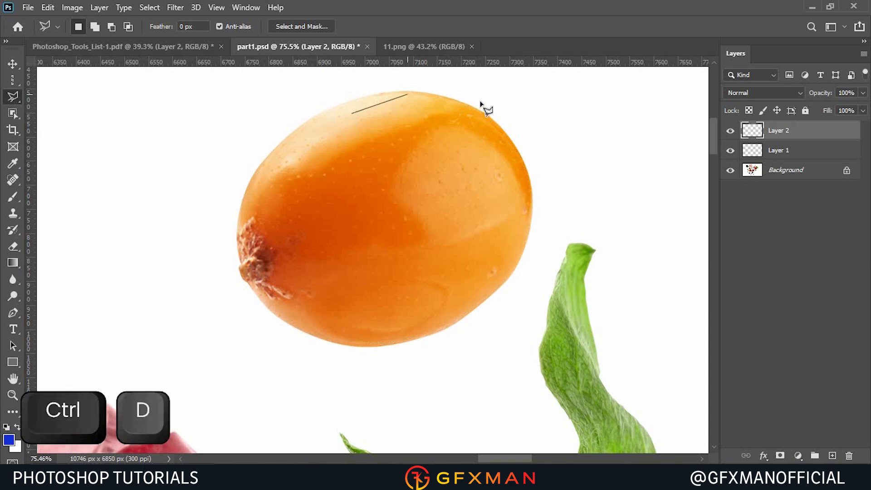
pyautogui.click(489, 114)
pyautogui.click(512, 160)
pyautogui.click(476, 207)
pyautogui.click(318, 239)
pyautogui.click(242, 203)
pyautogui.click(256, 150)
pyautogui.click(273, 124)
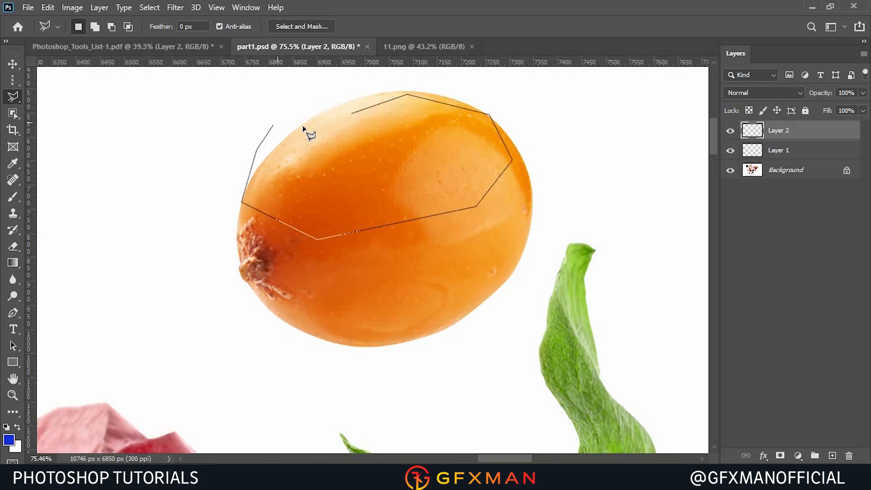
pyautogui.click(350, 116)
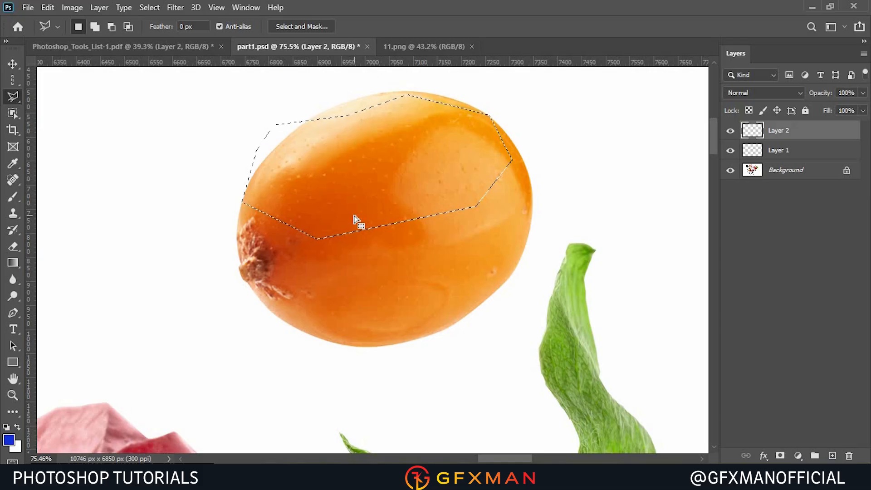
pyautogui.hotkey('ctrl', 'd')
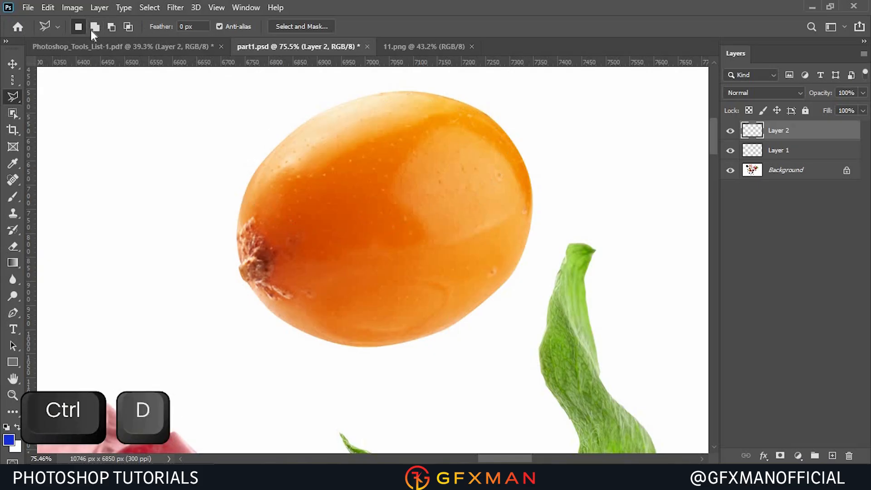
# Switch to the Magnetic Lasso tool and trace the berry's edge, removing two misplaced anchor points.
pyautogui.rightClick(14, 100)
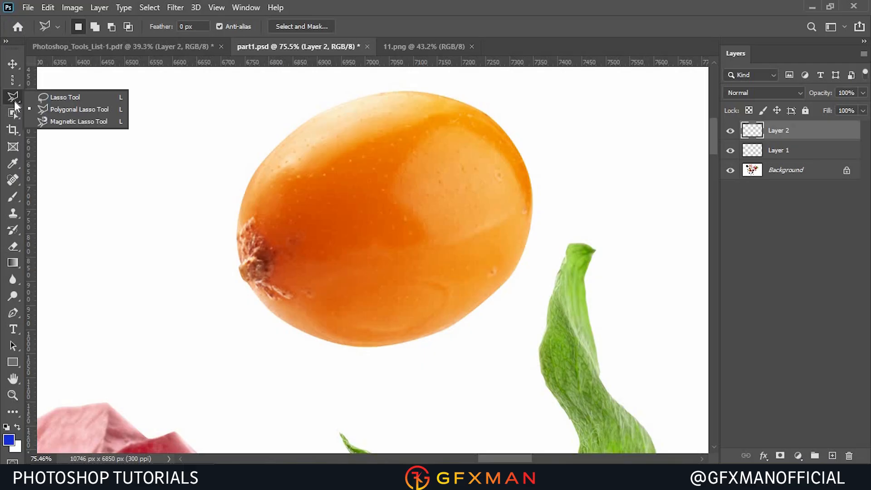
pyautogui.click(51, 124)
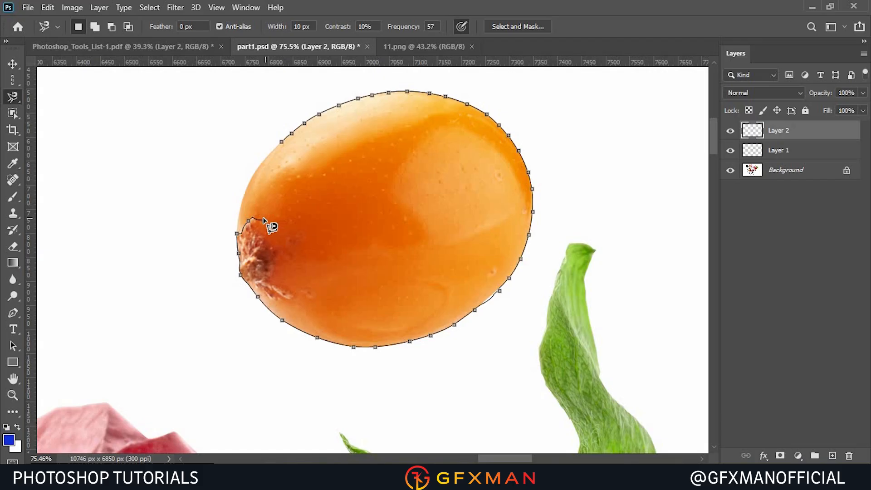
pyautogui.press('BackSpace')
pyautogui.press('BackSpace')
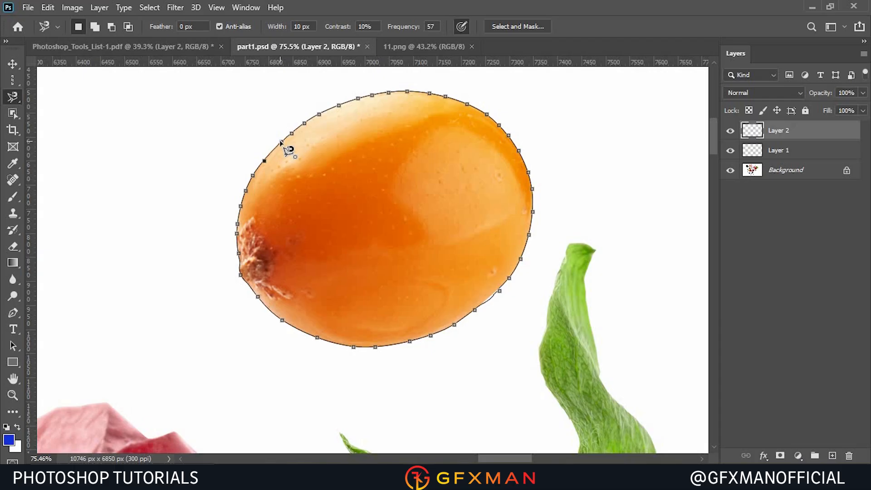
pyautogui.click(281, 142)
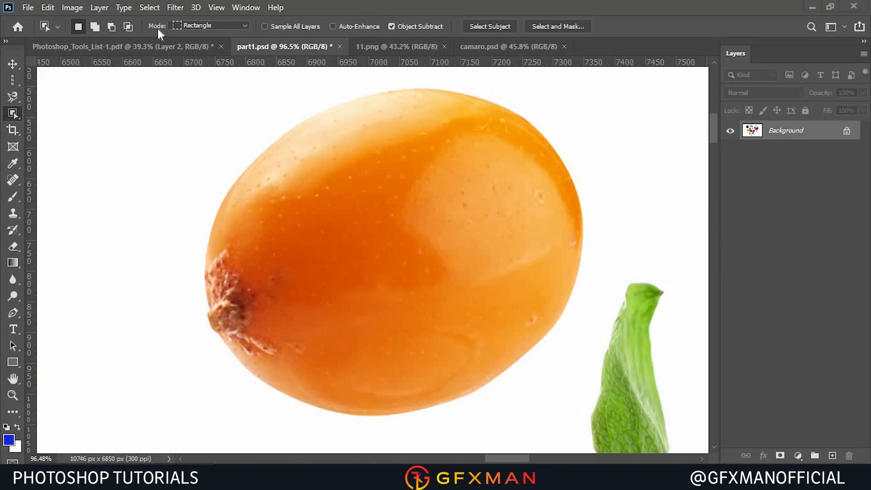
# Set the Object Selection tool's mode to Rectangle and drag a box around the berry to select it.
pyautogui.click(227, 28)
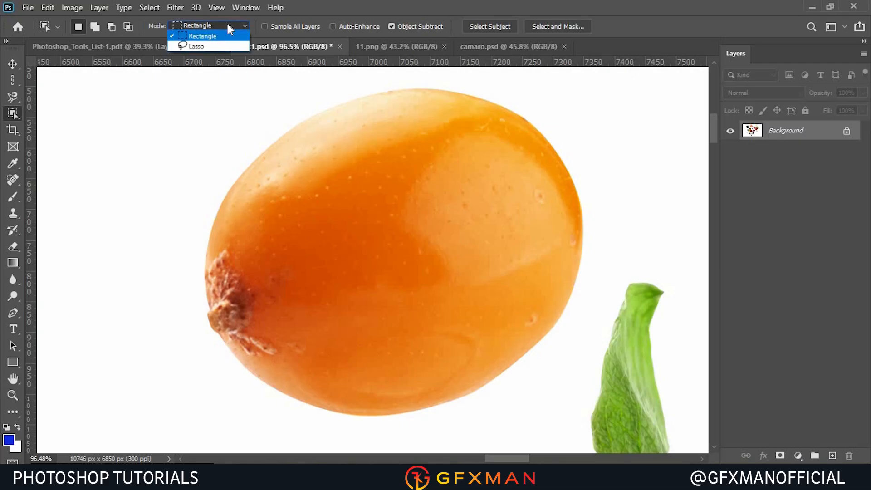
pyautogui.click(214, 25)
pyautogui.moveTo(203, 82); pyautogui.dragTo(587, 440)
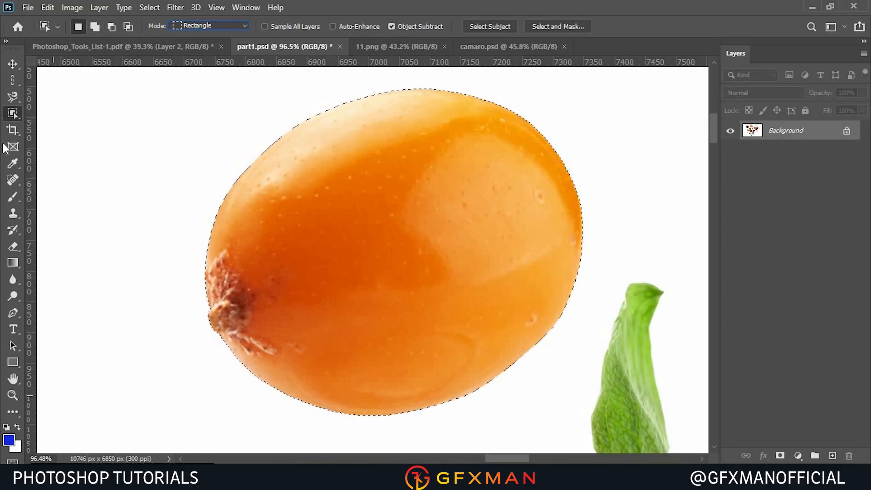
# Switch to the Quick Selection tool and deselect the berry.
pyautogui.rightClick(12, 113)
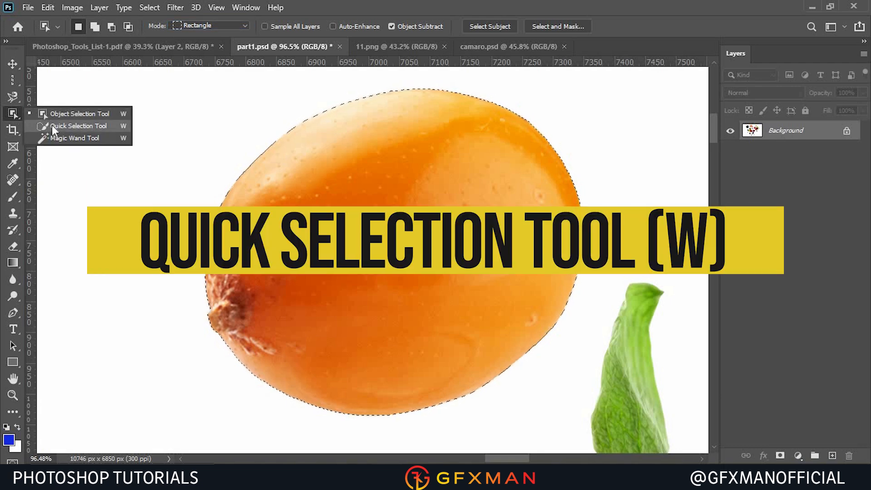
pyautogui.click(53, 126)
pyautogui.click(150, 8)
pyautogui.click(162, 33)
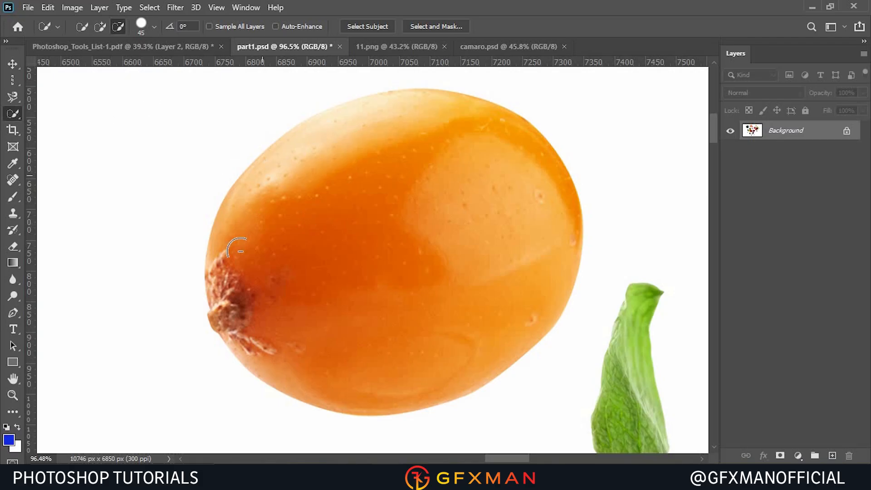
# Set the Quick Selection tool to add mode and paint across the berry to select it.
pyautogui.click(95, 28)
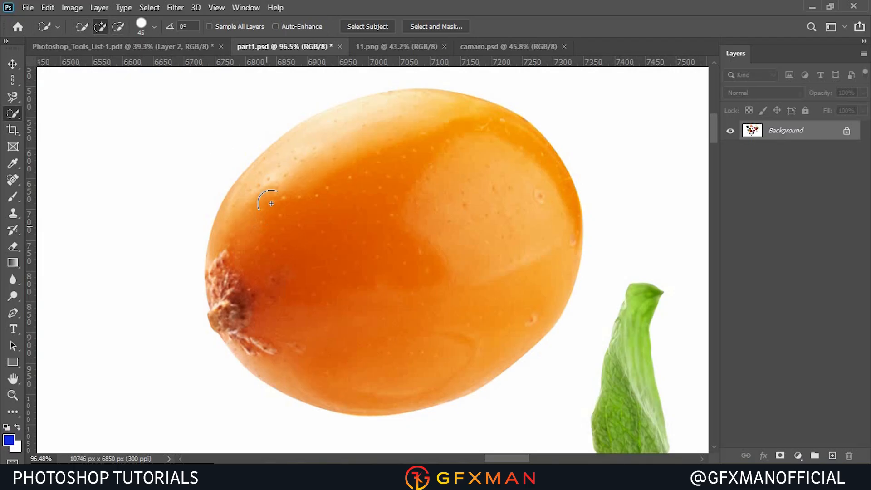
pyautogui.moveTo(313, 183); pyautogui.dragTo(345, 159)
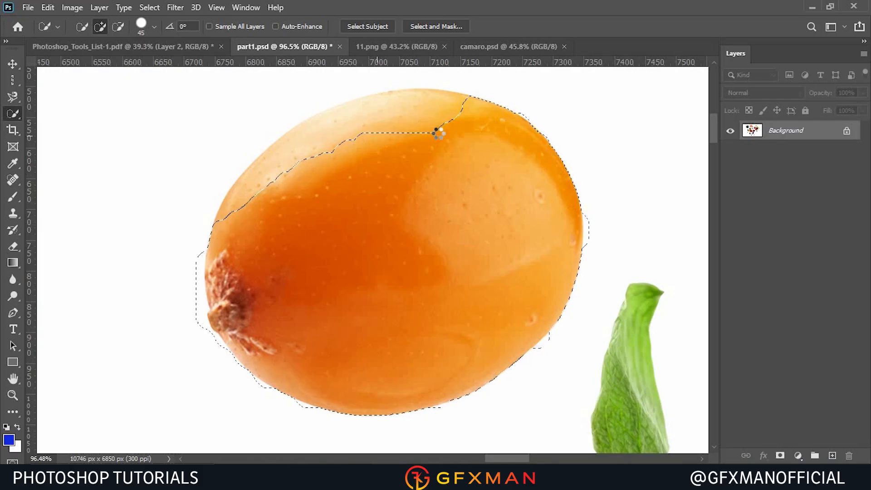
pyautogui.moveTo(440, 140); pyautogui.dragTo(407, 138)
pyautogui.click(154, 31)
pyautogui.click(155, 31)
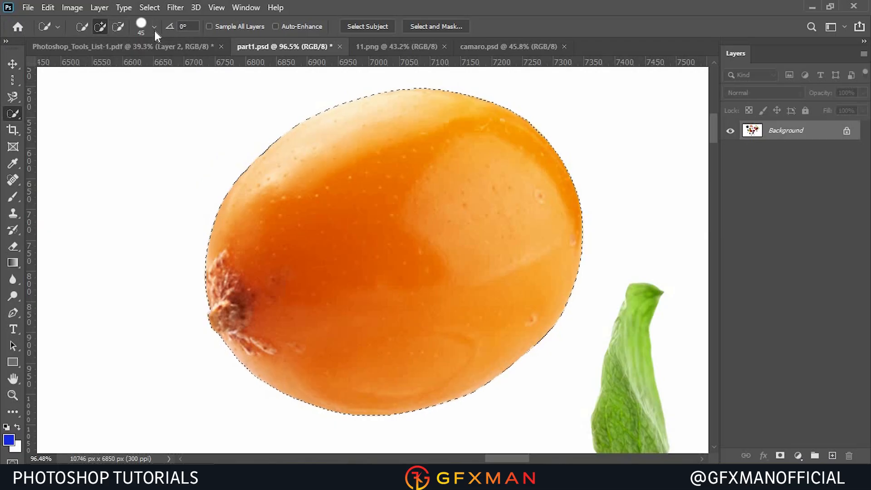
# Increase the Quick Selection brush size in six steps.
pyautogui.press(']')
pyautogui.press(']')
pyautogui.press(']')
pyautogui.press(']')
pyautogui.press(']')
pyautogui.press(']')
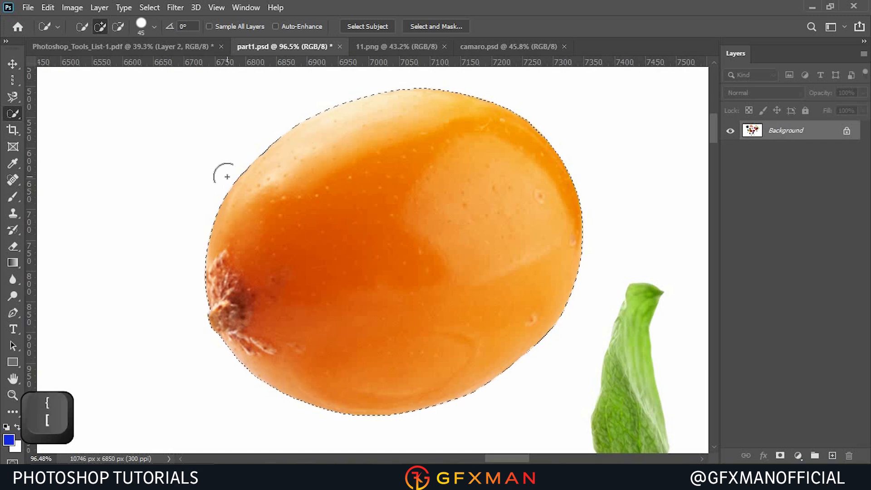
# Switch to the Magic Wand tool, deselect, and select a patch of the berry at tolerance 10.
pyautogui.rightClick(18, 115)
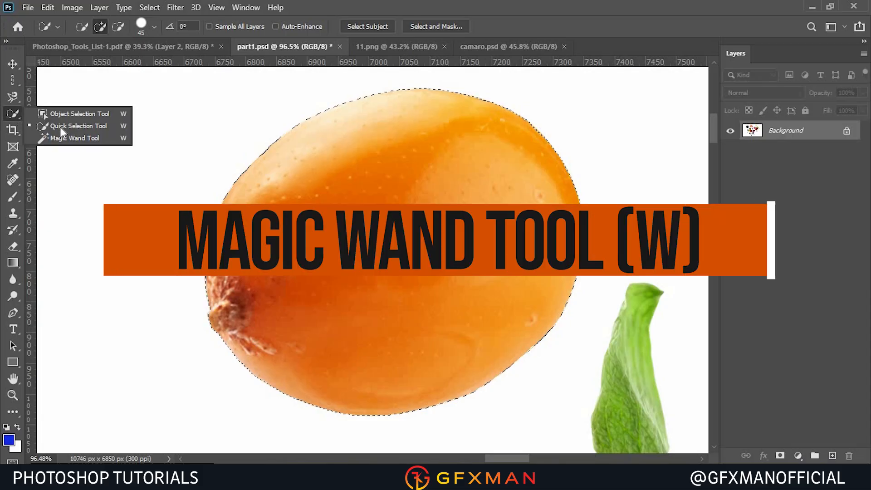
pyautogui.click(68, 138)
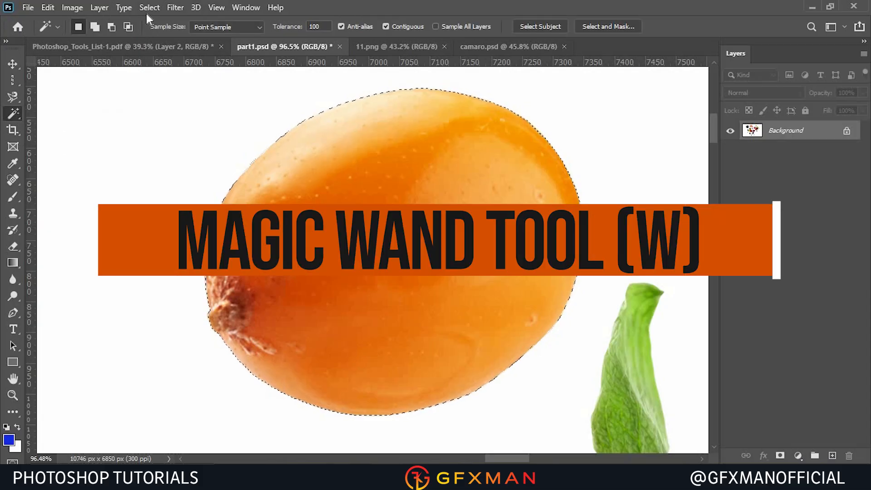
pyautogui.click(146, 11)
pyautogui.click(161, 34)
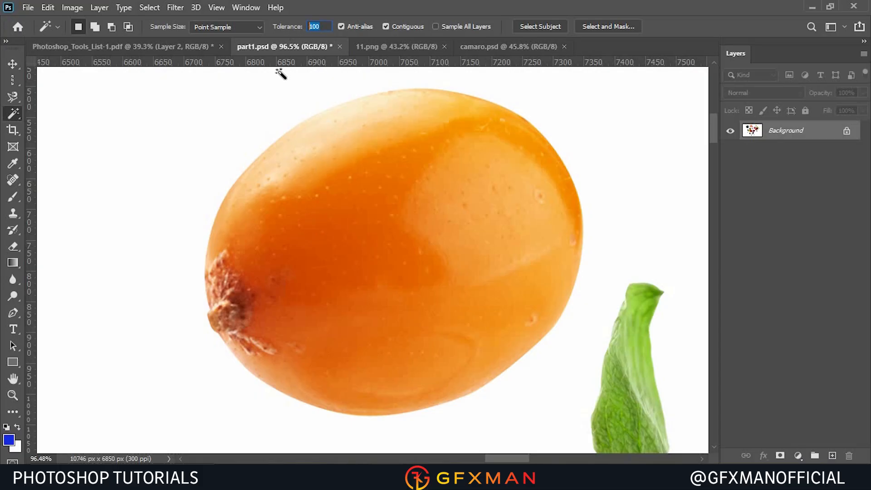
pyautogui.write('10')
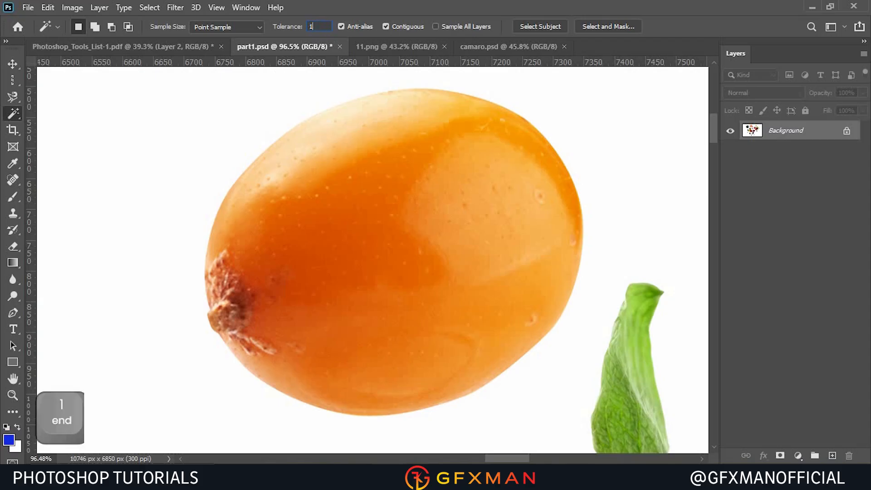
pyautogui.click(336, 234)
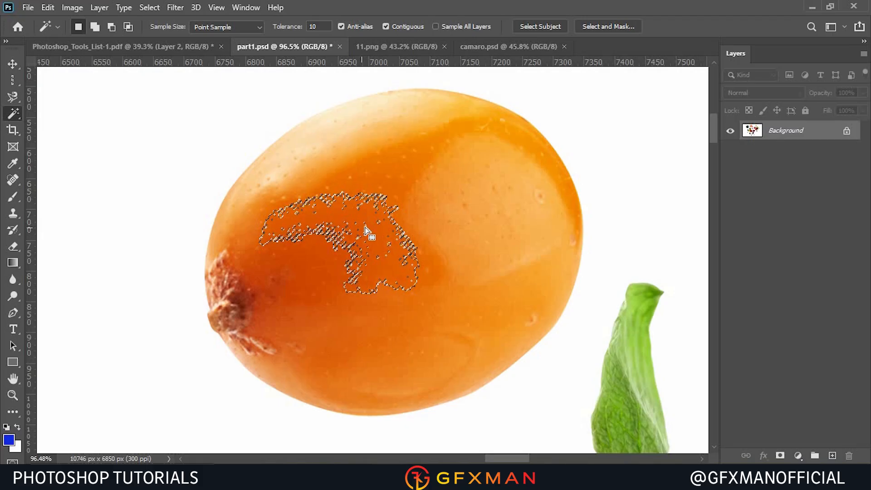
# Deselect, set the Magic Wand tolerance to 100, and select the berry again.
pyautogui.click(156, 10)
pyautogui.click(164, 33)
pyautogui.click(313, 27)
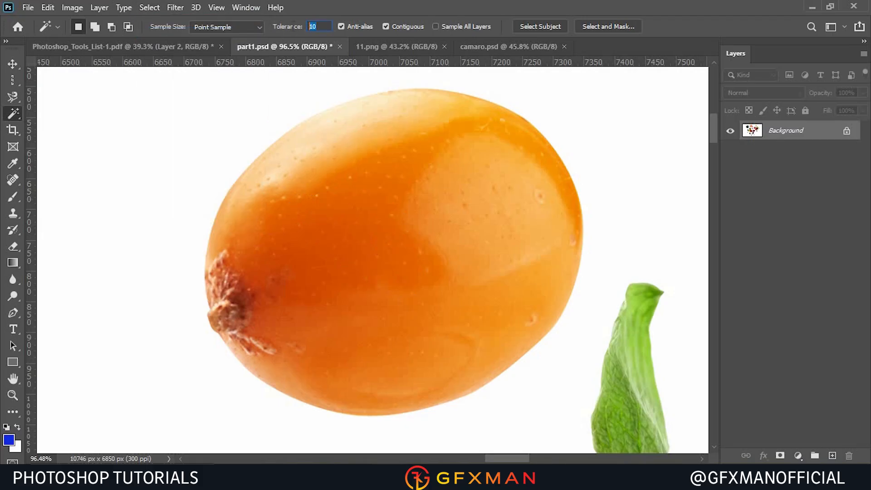
pyautogui.write('100')
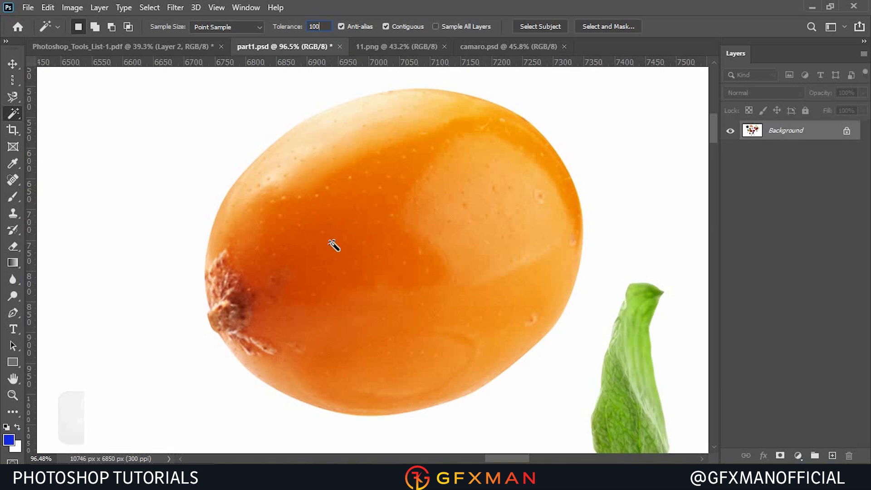
pyautogui.click(354, 349)
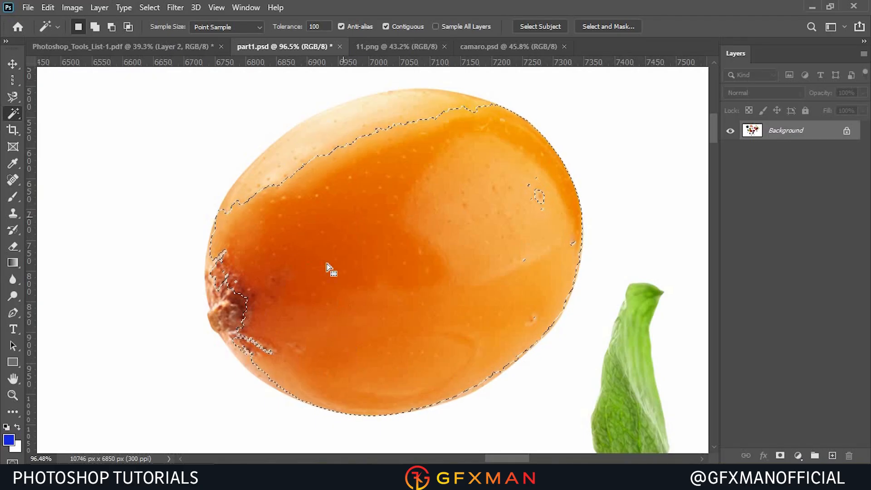
# Switch to the camaro.psd document and select its teal background with the Magic Wand.
pyautogui.click(477, 47)
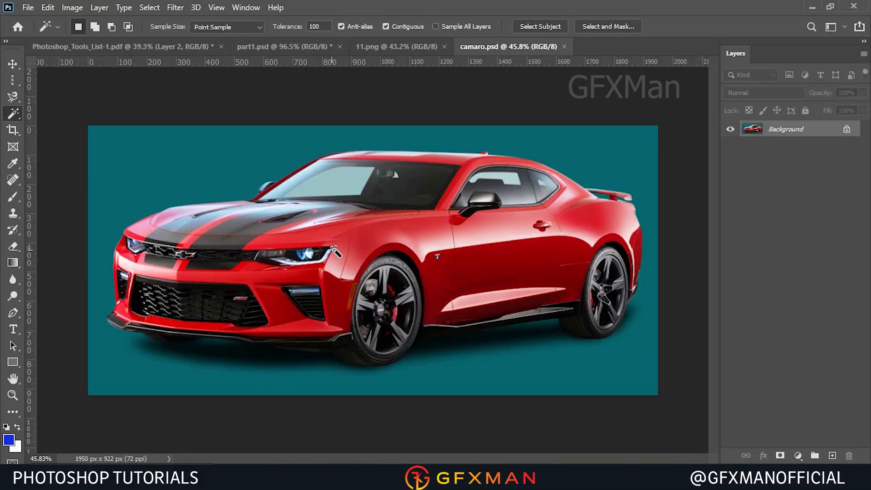
pyautogui.click(202, 163)
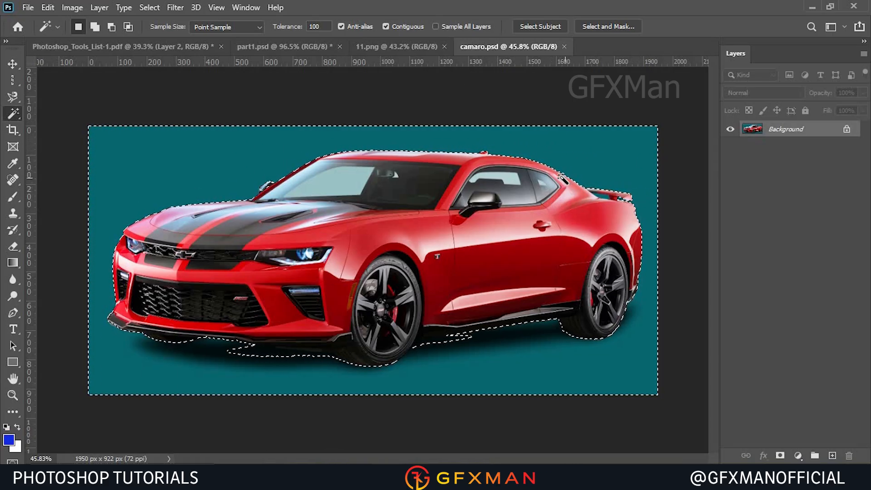
# Invert the selection so the car is selected instead of the teal background.
pyautogui.rightClick(221, 148)
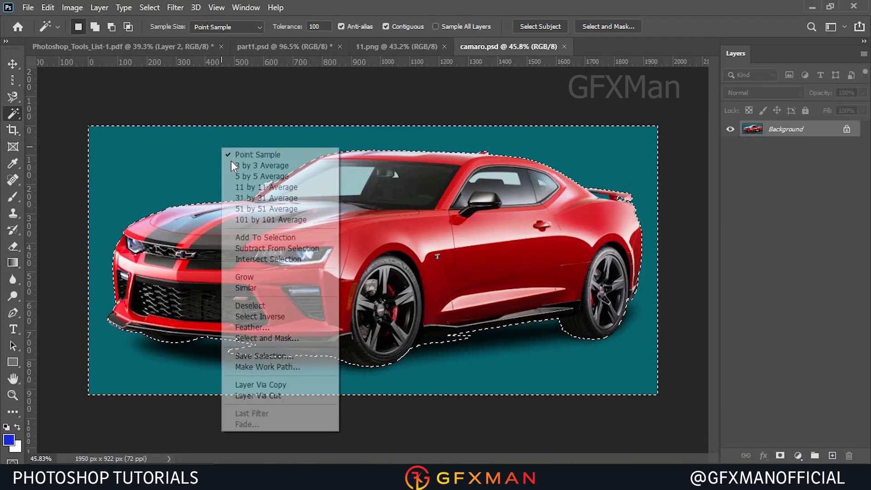
pyautogui.click(270, 317)
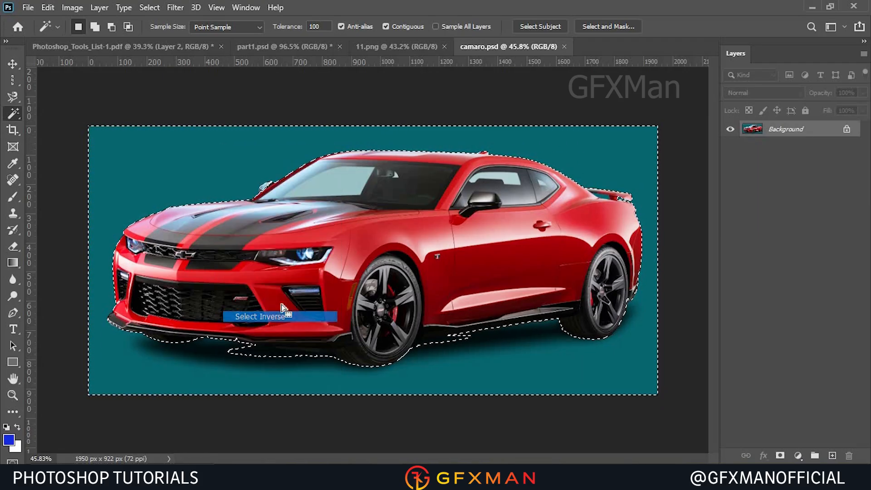
pyautogui.click(144, 7)
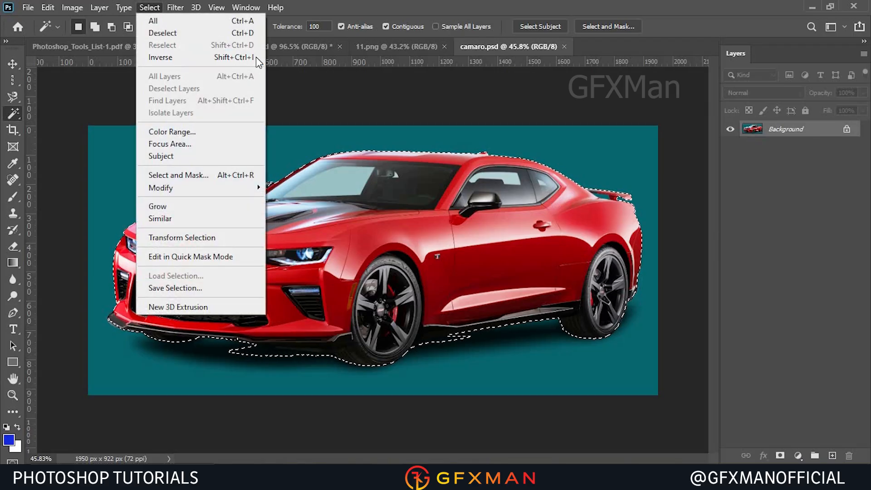
pyautogui.click(319, 150)
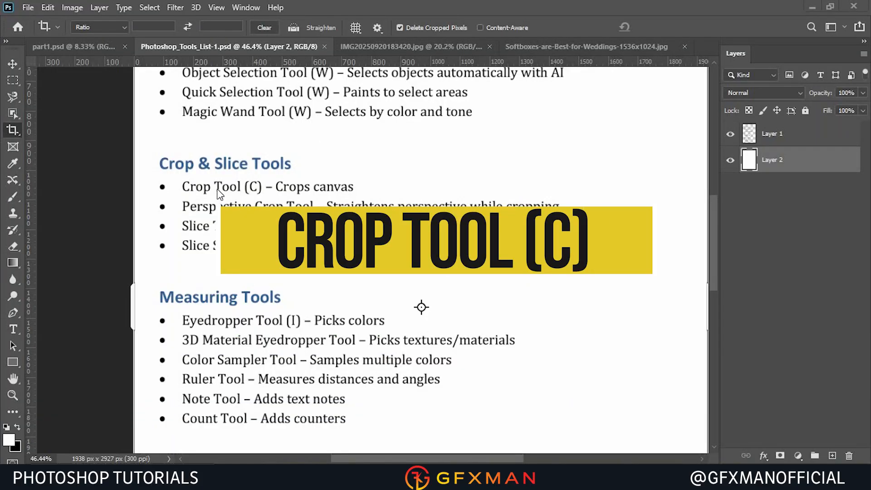
# Switch to the Softboxes-are-Best-for-Weddings image and crop away its black border with the Crop tool.
pyautogui.click(542, 47)
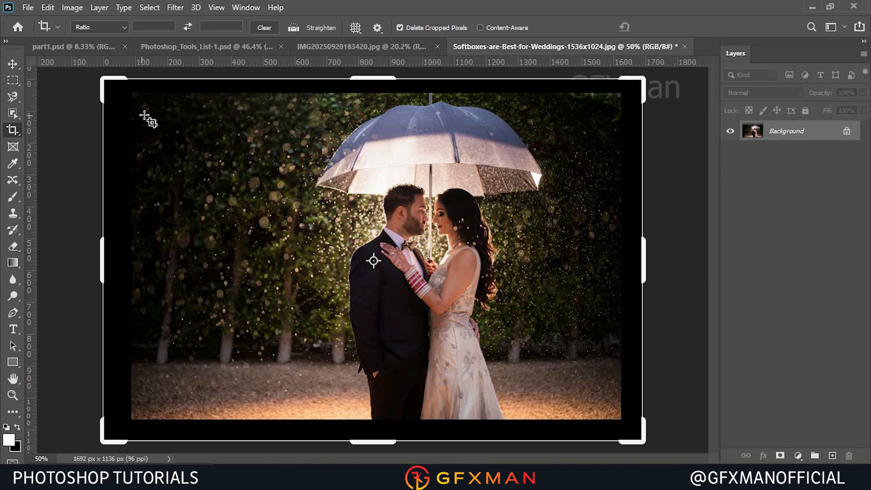
pyautogui.moveTo(132, 94); pyautogui.dragTo(616, 414)
pyautogui.moveTo(617, 260); pyautogui.dragTo(617, 247)
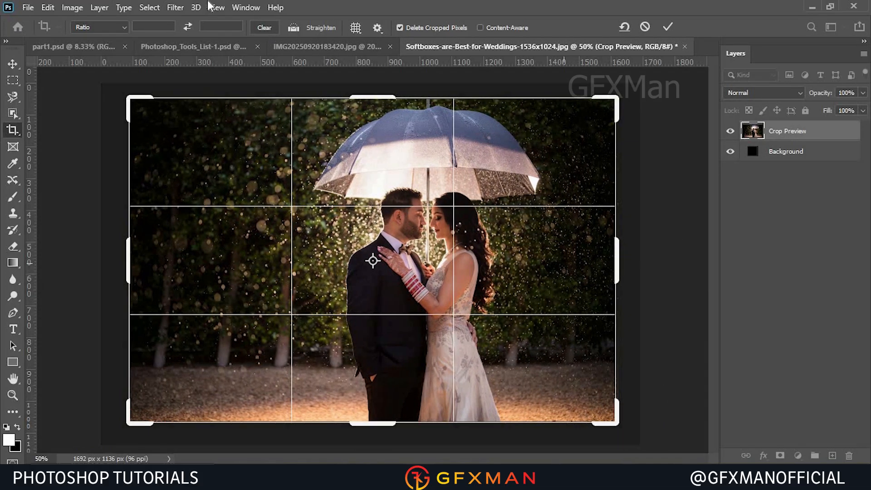
pyautogui.click(110, 29)
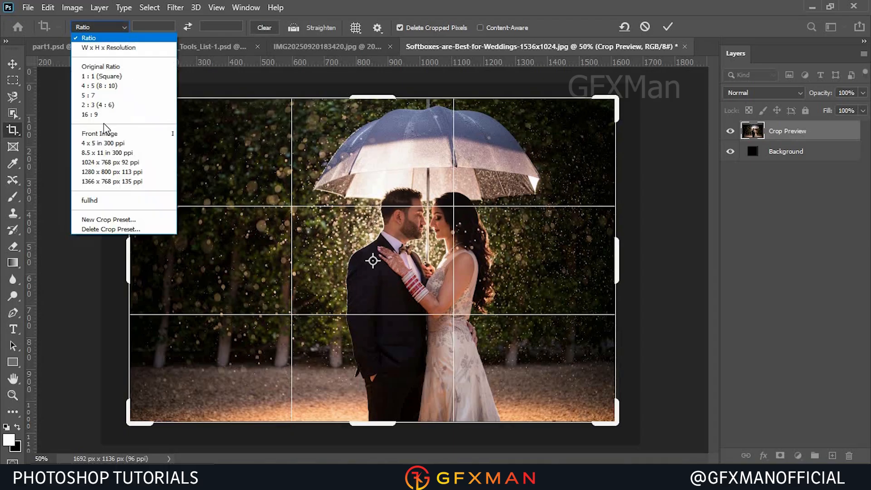
pyautogui.click(121, 26)
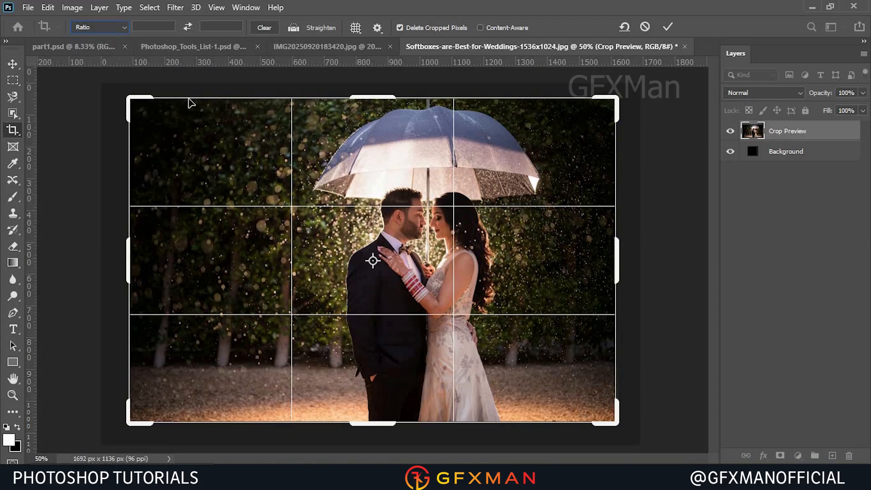
pyautogui.click(666, 28)
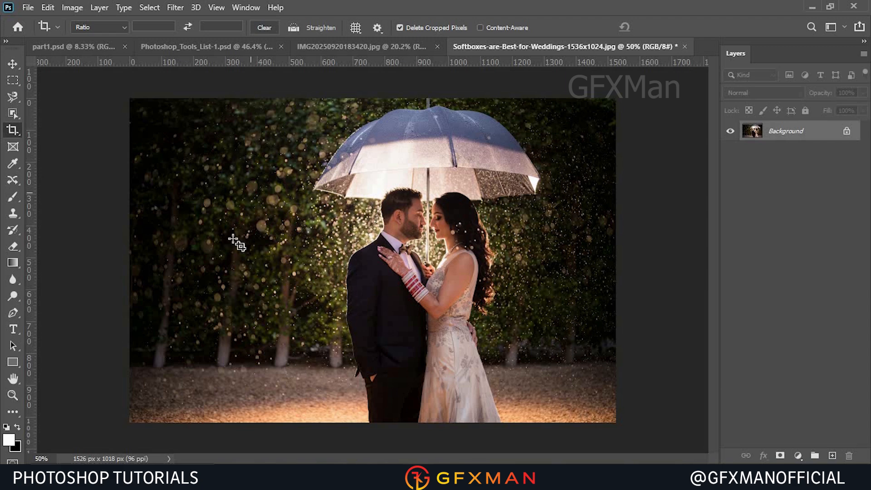
# Switch to the Perspective Crop tool and open the IMG20250920183420.jpg document.
pyautogui.rightClick(12, 132)
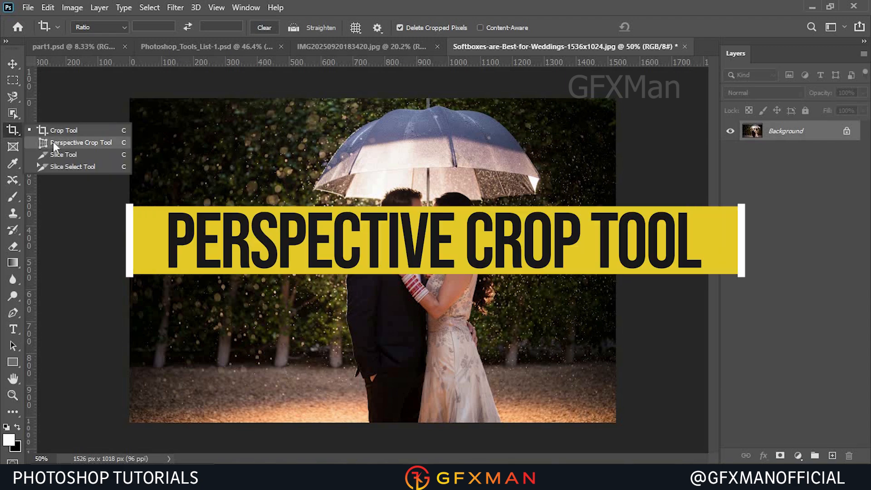
pyautogui.click(53, 141)
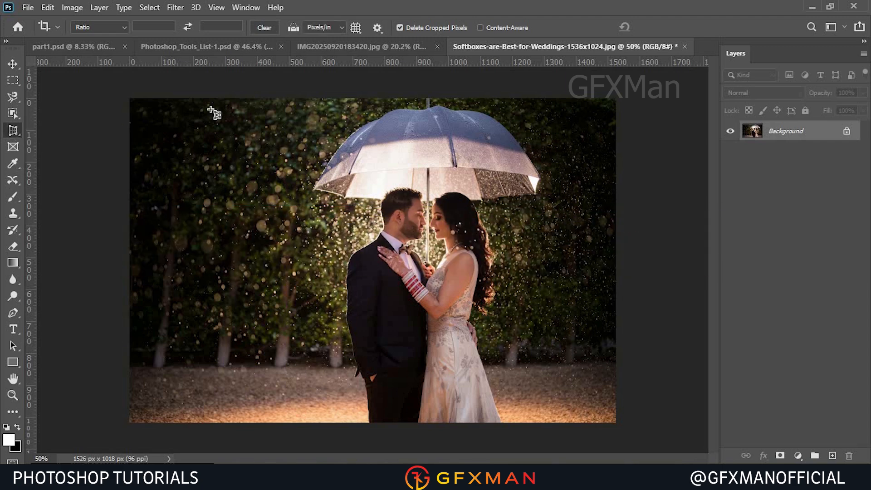
pyautogui.click(332, 47)
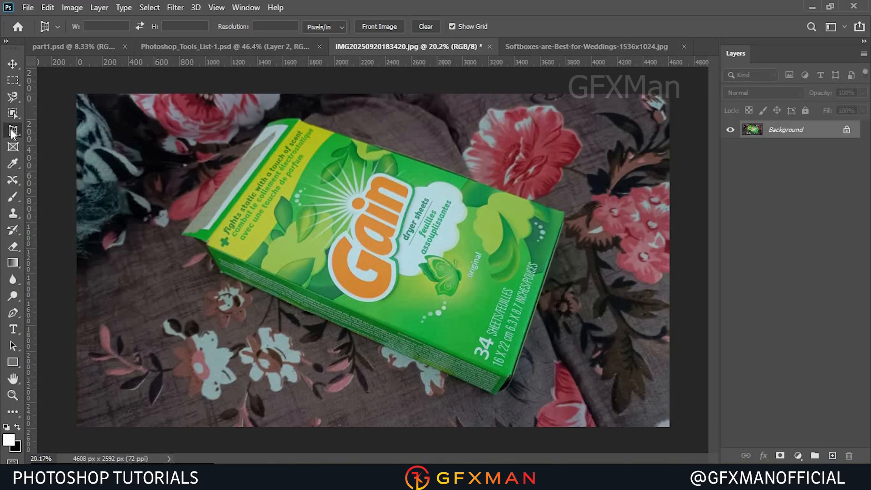
# Perspective-crop the image to the Gain box by placing a point on each of its four corners.
pyautogui.click(315, 127)
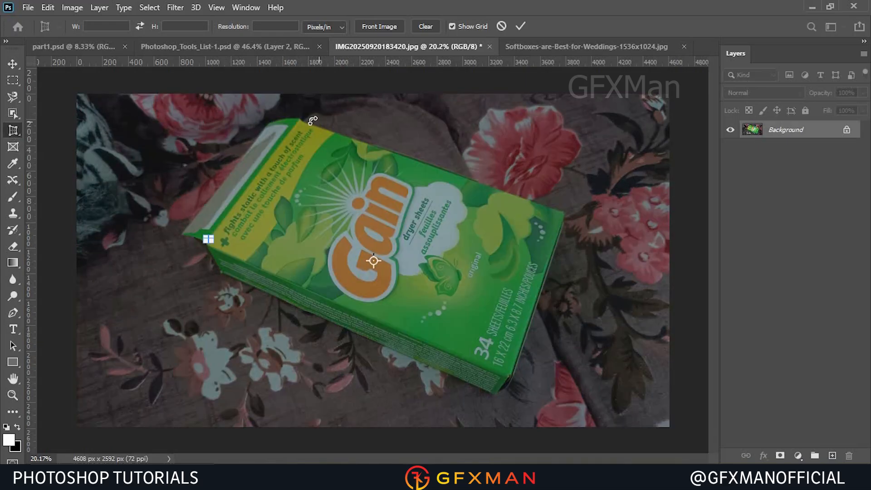
pyautogui.click(501, 26)
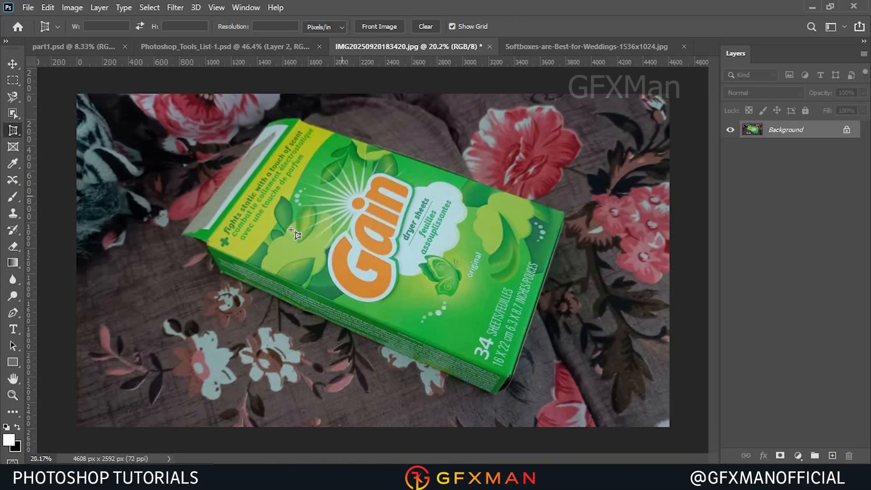
pyautogui.click(208, 241)
pyautogui.click(300, 120)
pyautogui.click(562, 213)
pyautogui.click(506, 379)
pyautogui.click(521, 27)
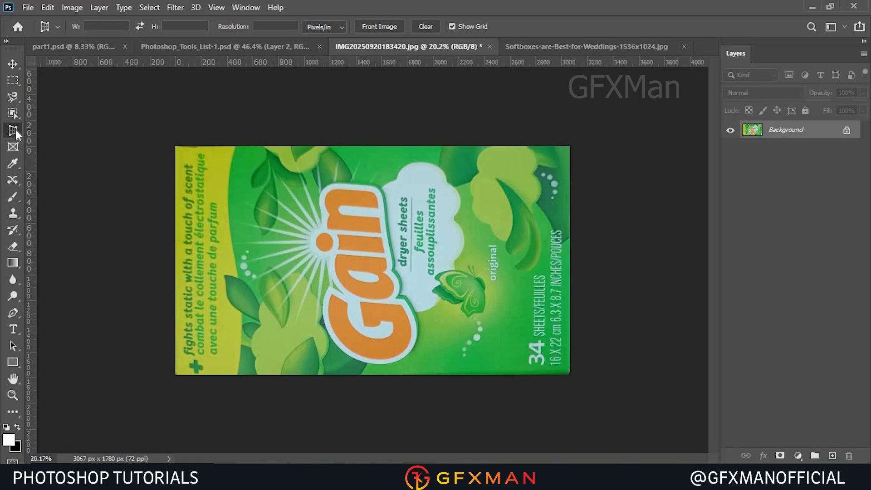
# Return to the wedding photo and switch to the Slice tool.
pyautogui.click(550, 46)
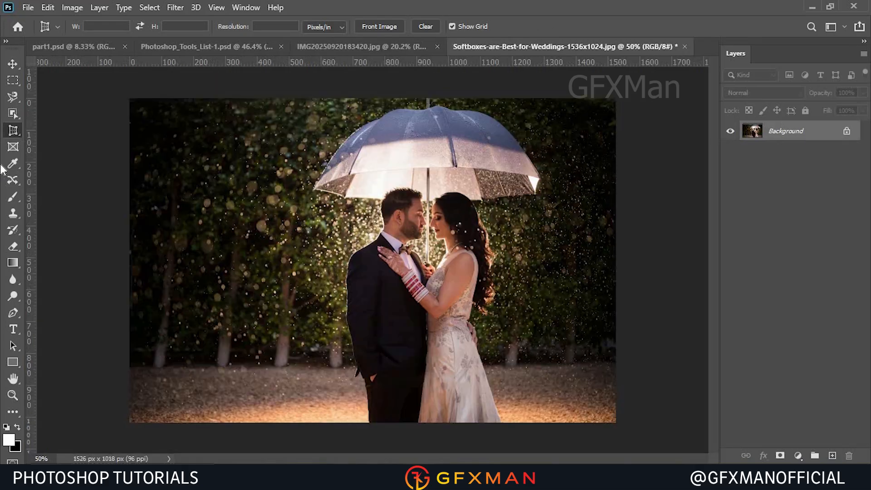
pyautogui.rightClick(18, 131)
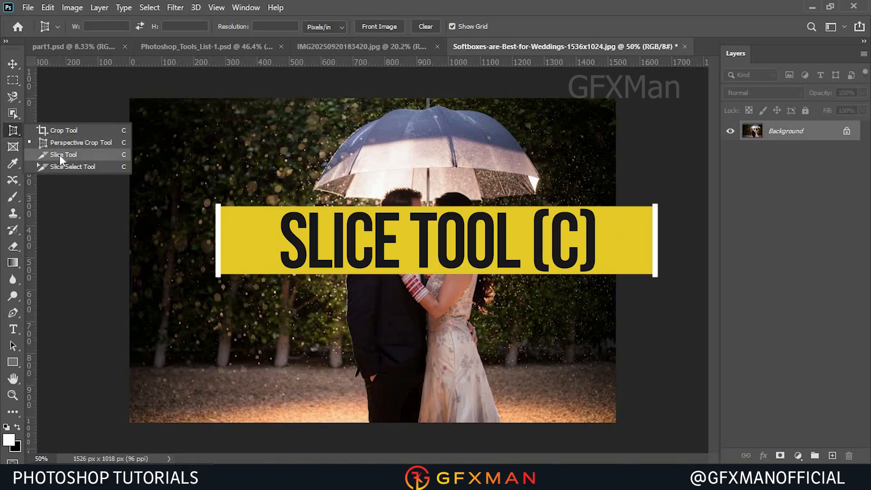
pyautogui.click(59, 155)
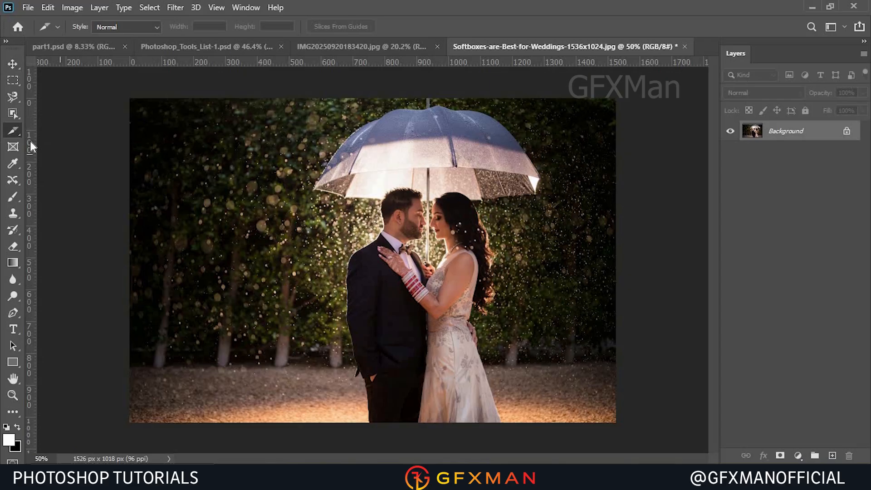
pyautogui.rightClick(265, 207)
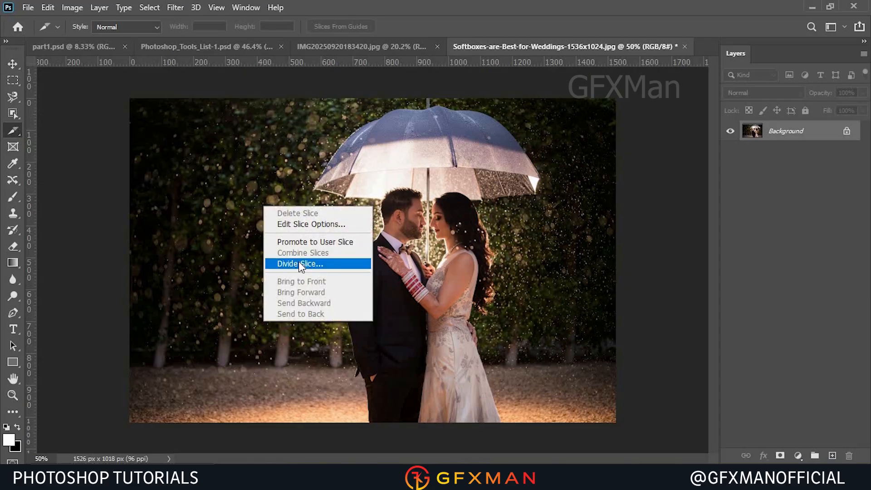
pyautogui.click(180, 161)
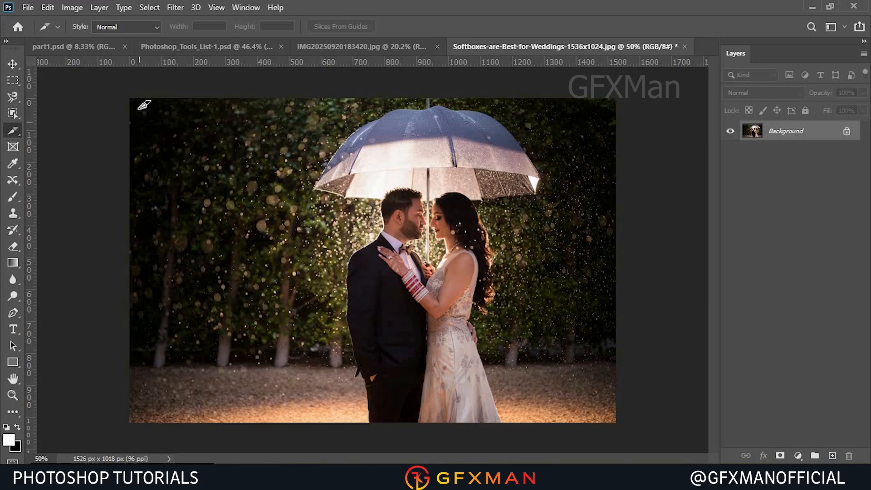
# Draw three rectangular slices over the photo and undo them.
pyautogui.moveTo(130, 100); pyautogui.dragTo(234, 198)
pyautogui.moveTo(243, 139); pyautogui.dragTo(337, 250)
pyautogui.moveTo(407, 160); pyautogui.dragTo(522, 259)
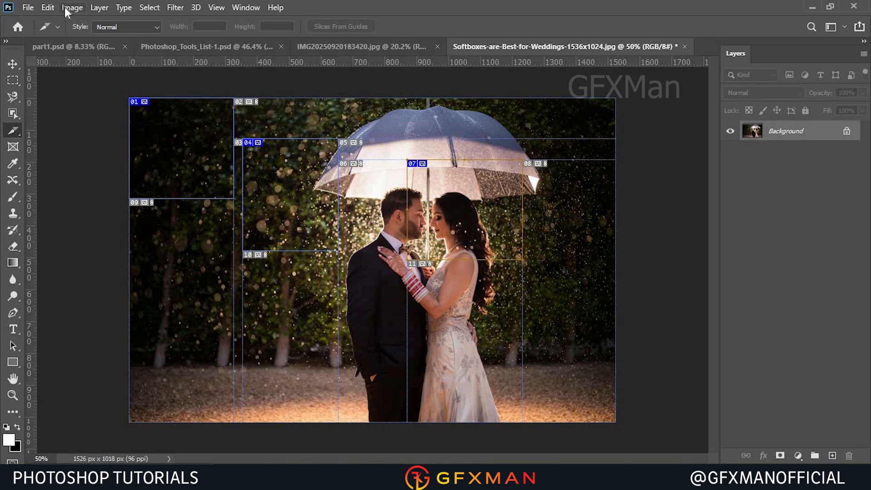
pyautogui.click(49, 9)
pyautogui.click(69, 20)
pyautogui.click(43, 8)
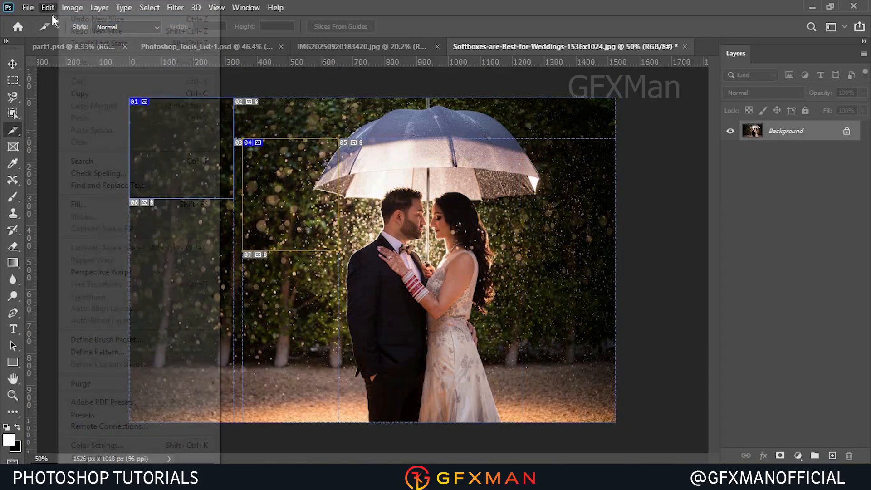
pyautogui.click(69, 19)
pyautogui.click(47, 8)
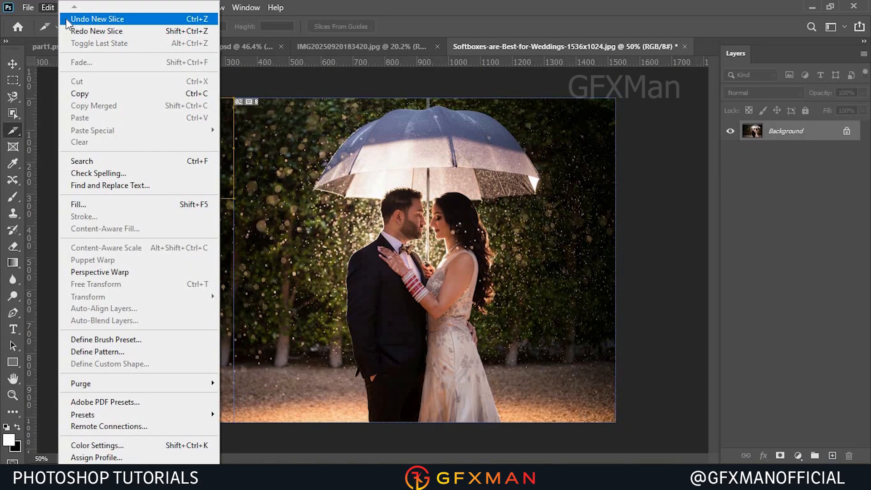
pyautogui.click(66, 19)
# Divide the image slice into 3 slices down and 4 slices across, evenly spaced.
pyautogui.rightClick(289, 224)
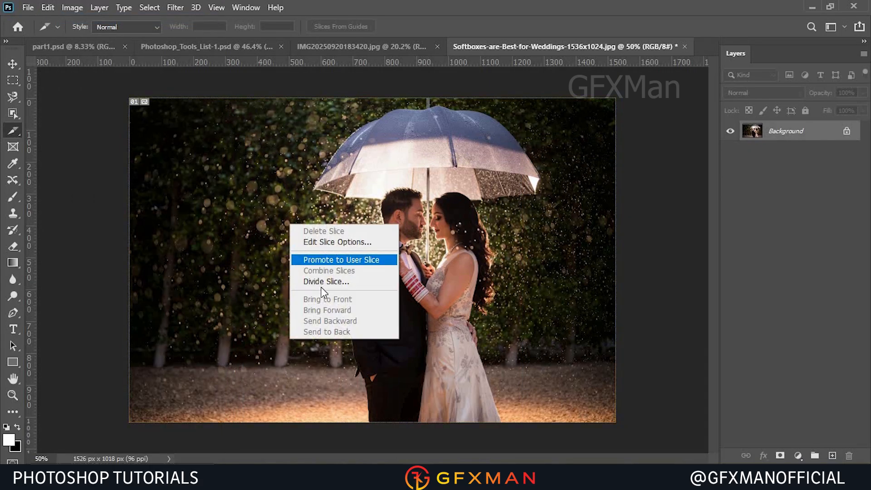
pyautogui.click(323, 282)
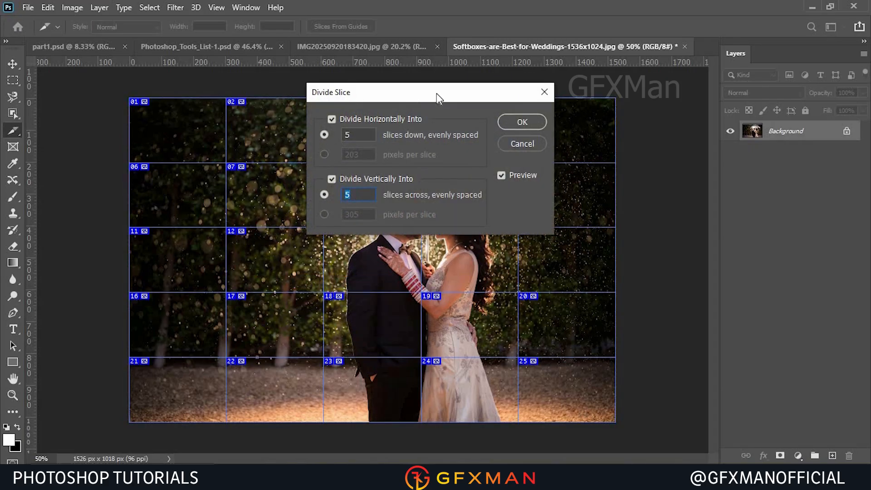
pyautogui.moveTo(412, 95); pyautogui.dragTo(506, 71)
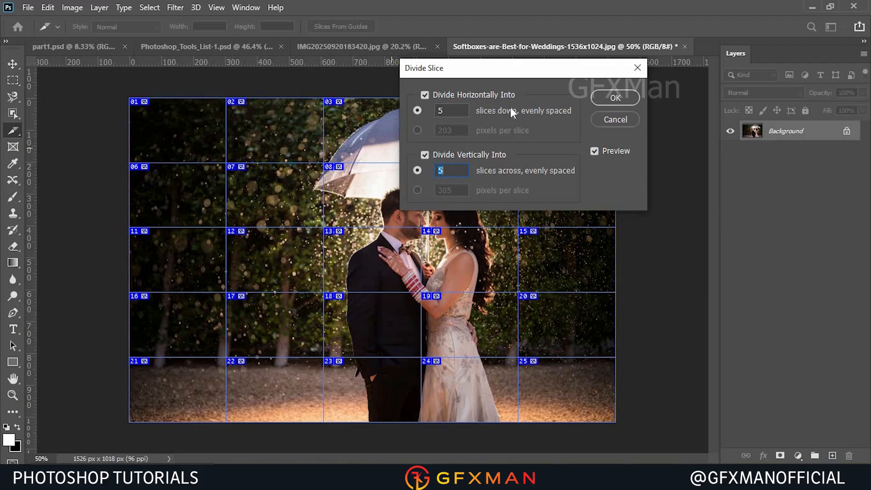
pyautogui.moveTo(505, 73); pyautogui.dragTo(622, 23)
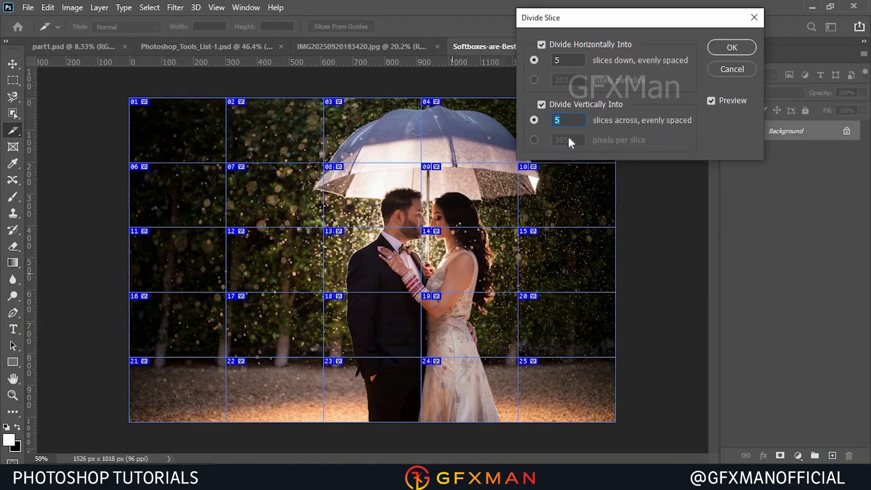
pyautogui.click(565, 60)
pyautogui.write('3')
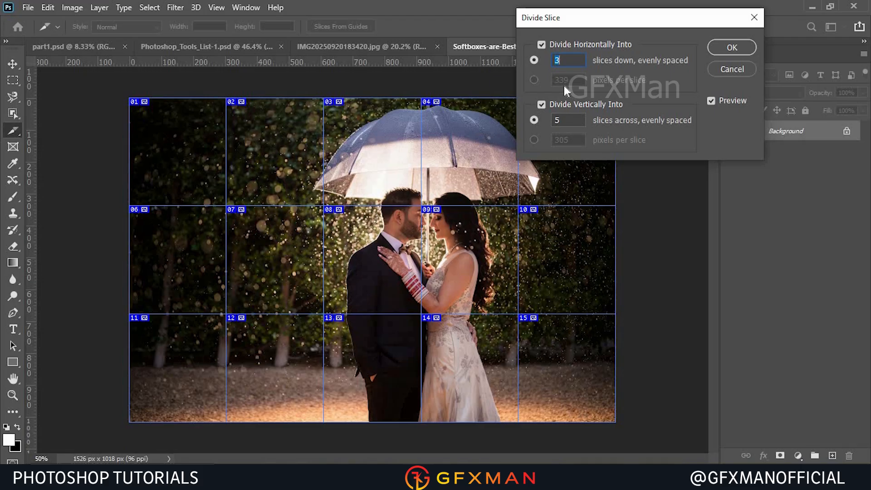
pyautogui.click(567, 120)
pyautogui.write('4')
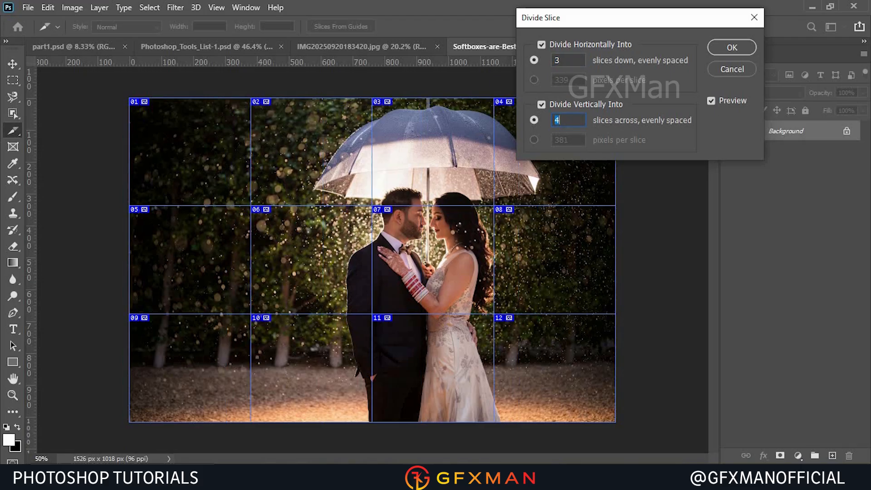
pyautogui.click(725, 45)
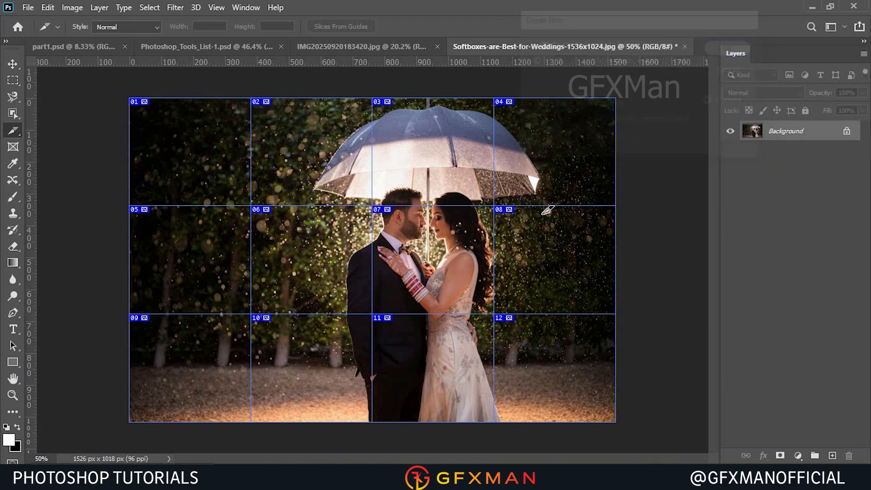
# With the Slice Select tool, delete the slice above the couple and stretch the slice below up to the image's top edge.
pyautogui.rightClick(17, 129)
pyautogui.click(67, 165)
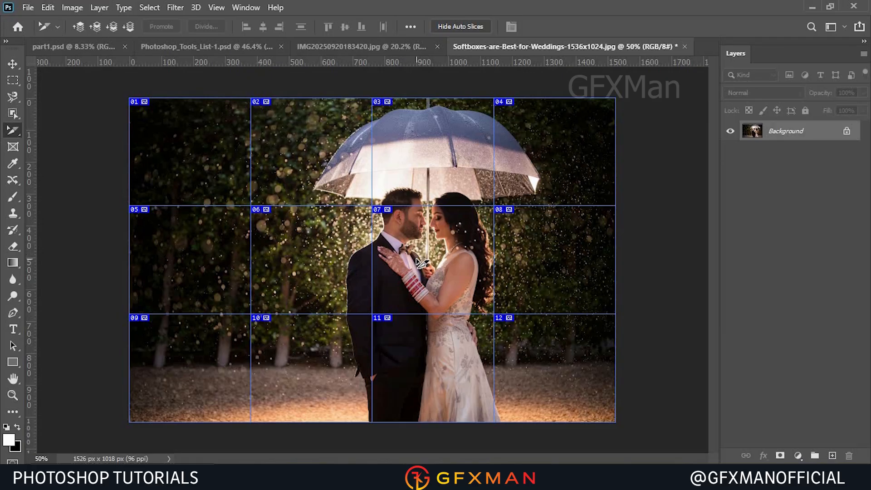
pyautogui.click(433, 168)
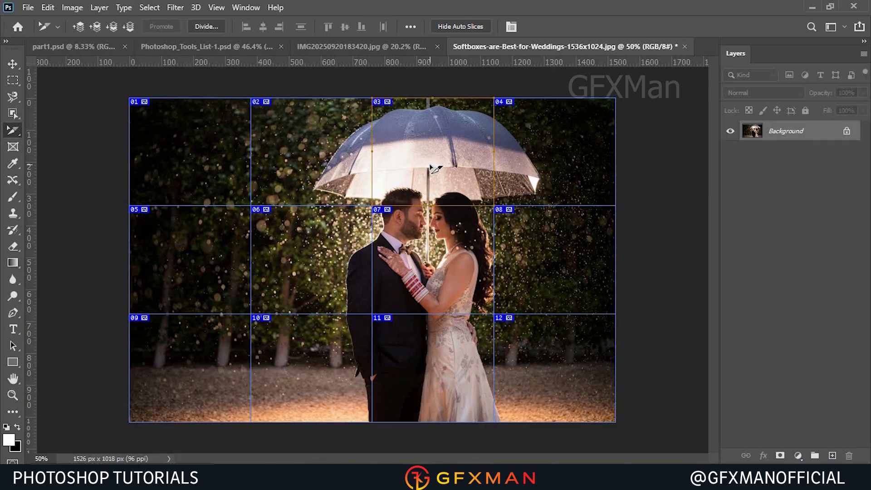
pyautogui.press('Delete')
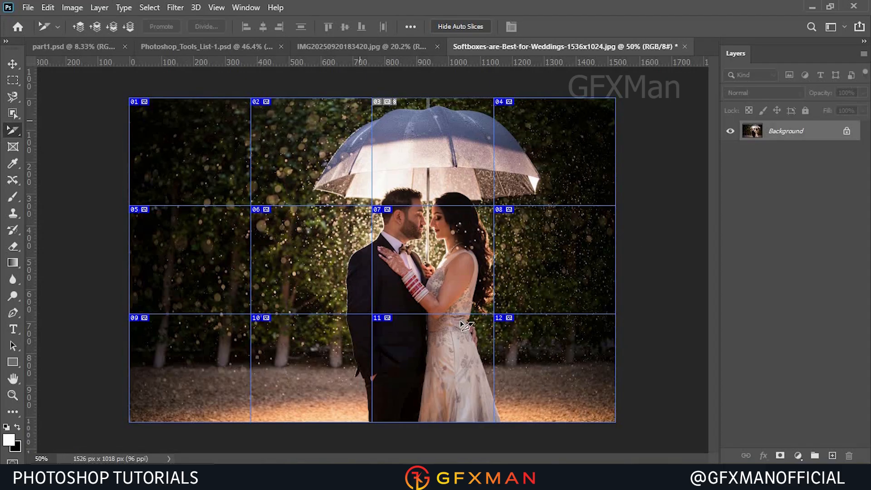
pyautogui.click(420, 262)
pyautogui.moveTo(432, 206); pyautogui.dragTo(435, 98)
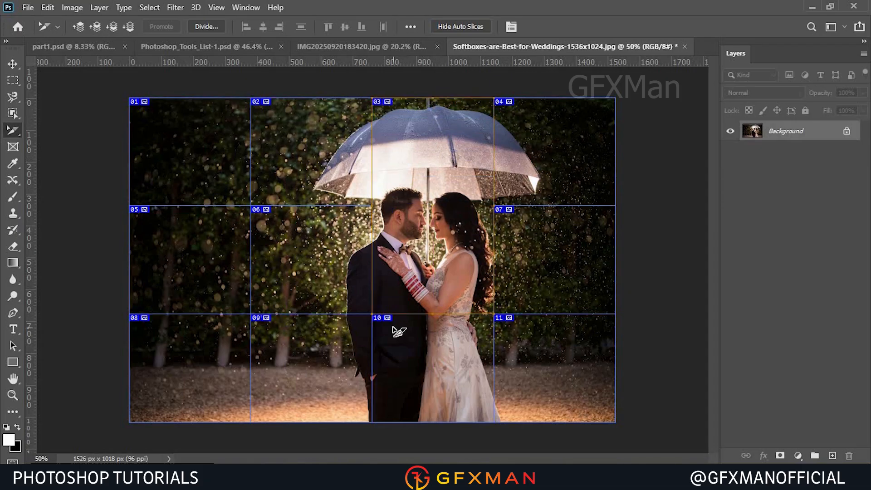
# Open Save for Web (Legacy) and select slices 01, 02 and 05 in the preview.
pyautogui.click(26, 10)
pyautogui.moveTo(88, 195)
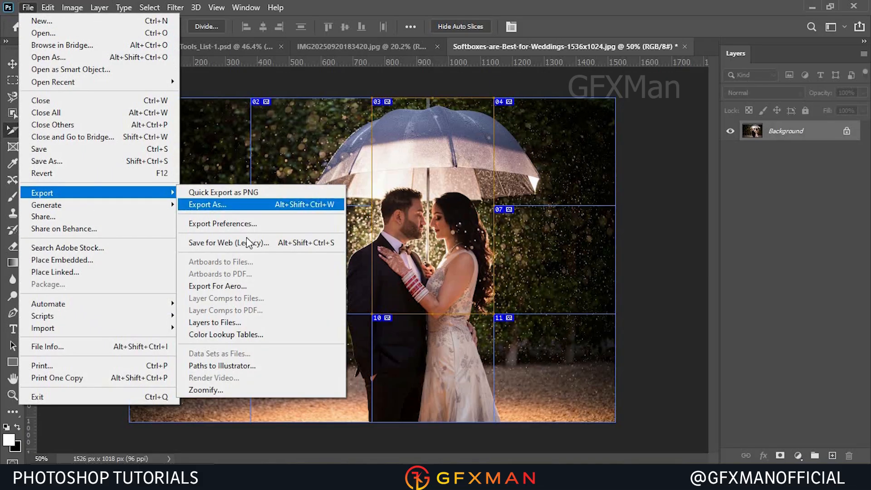
pyautogui.click(247, 243)
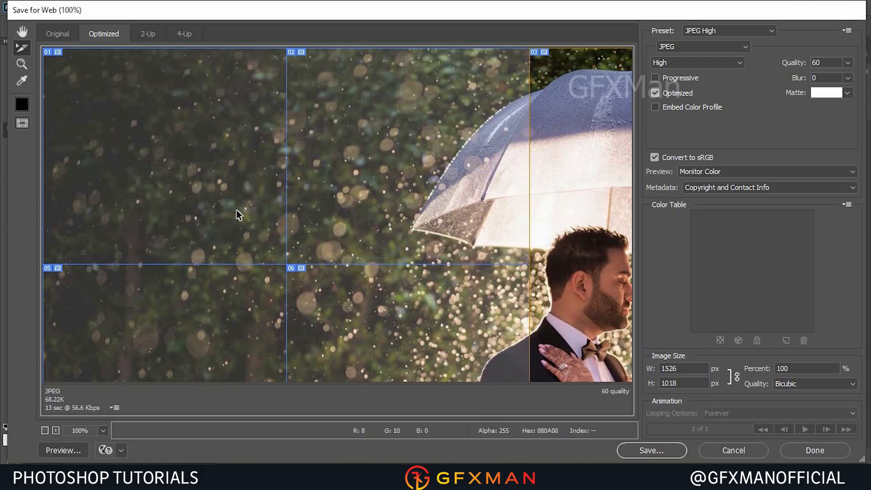
pyautogui.click(197, 184)
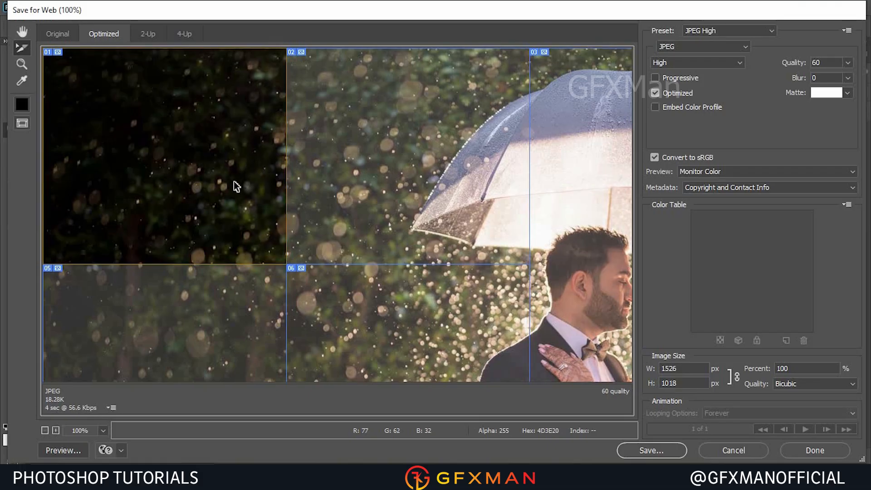
pyautogui.keyDown('shift'); pyautogui.click(350, 177); pyautogui.keyUp('shift')
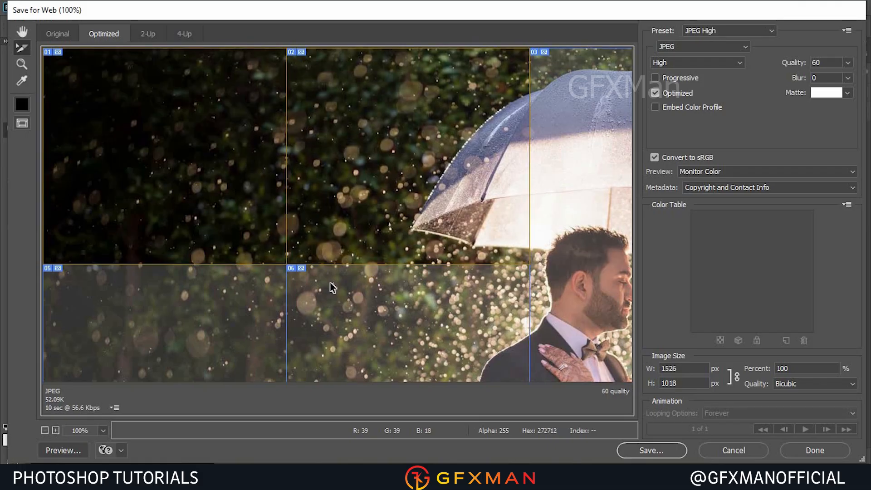
pyautogui.keyDown('shift'); pyautogui.click(244, 288); pyautogui.keyUp('shift')
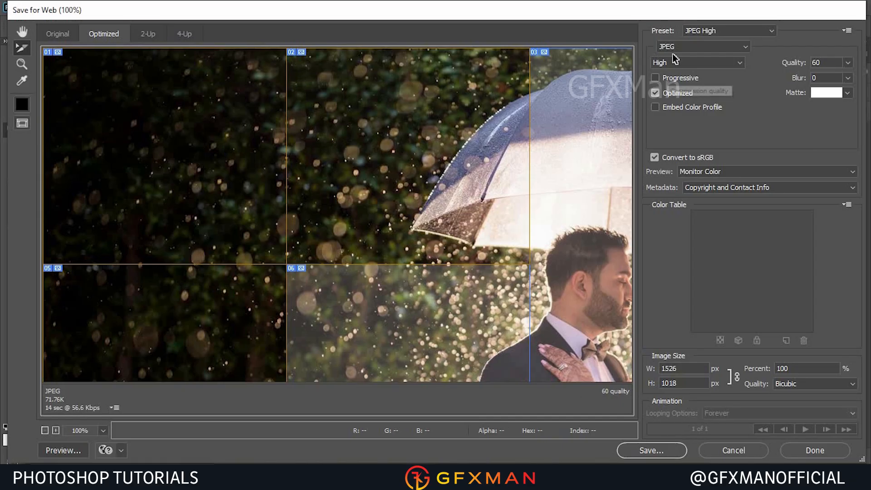
# Save the optimized image with All Slices into the New folder inside samle.
pyautogui.click(654, 449)
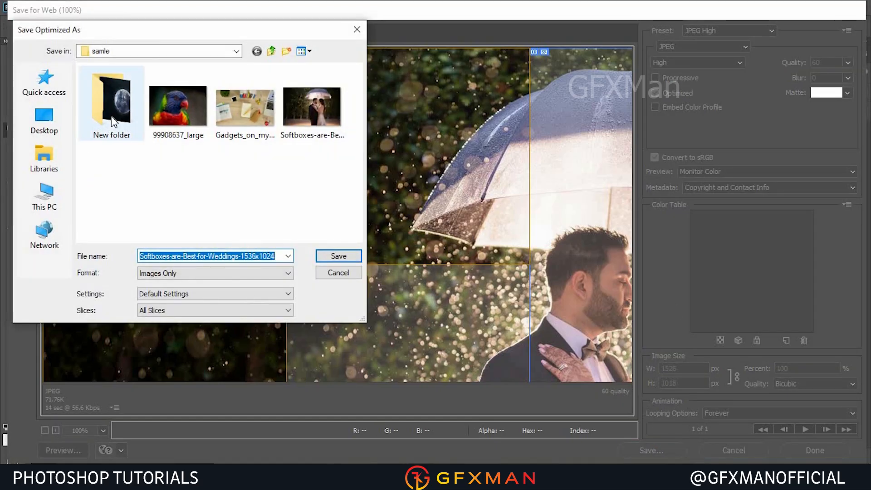
pyautogui.doubleClick(113, 119)
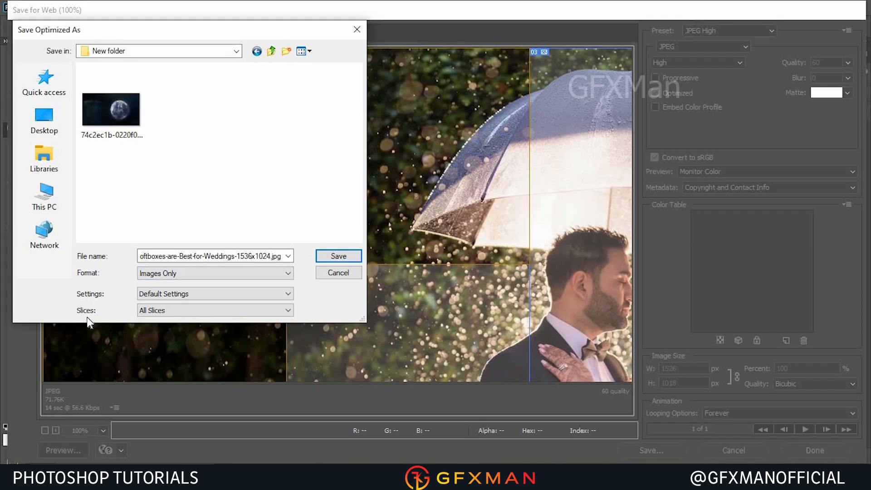
pyautogui.click(155, 312)
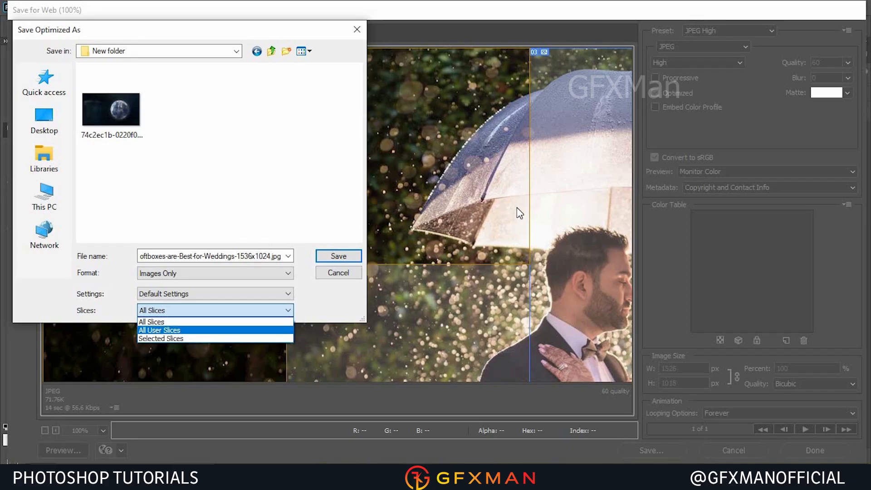
pyautogui.click(163, 323)
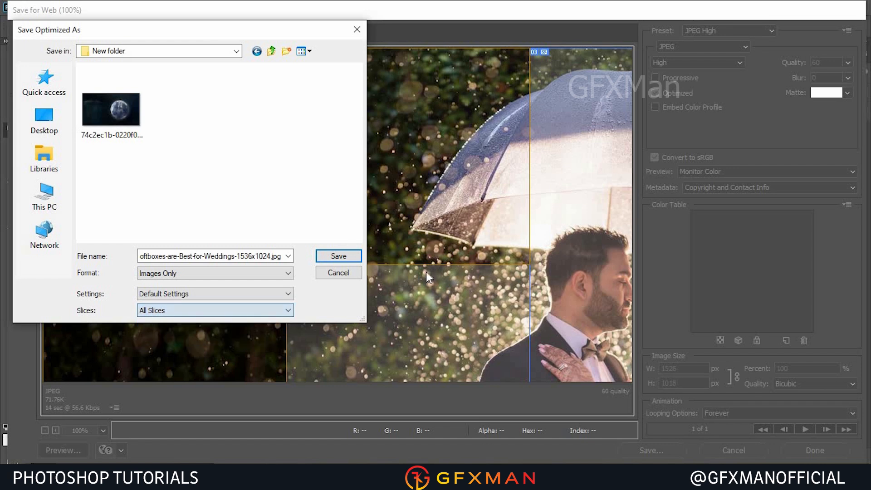
pyautogui.click(340, 257)
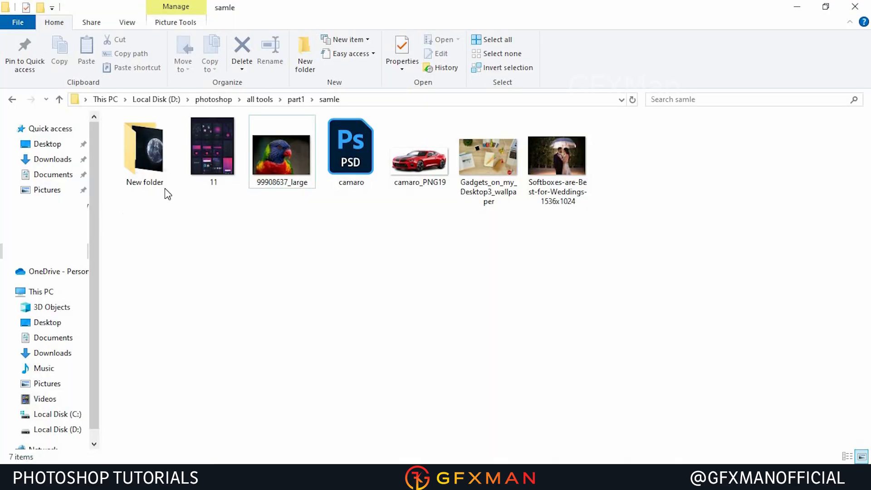
# Open the exported images folder in File Explorer and inspect the individual slice image files.
pyautogui.doubleClick(153, 183)
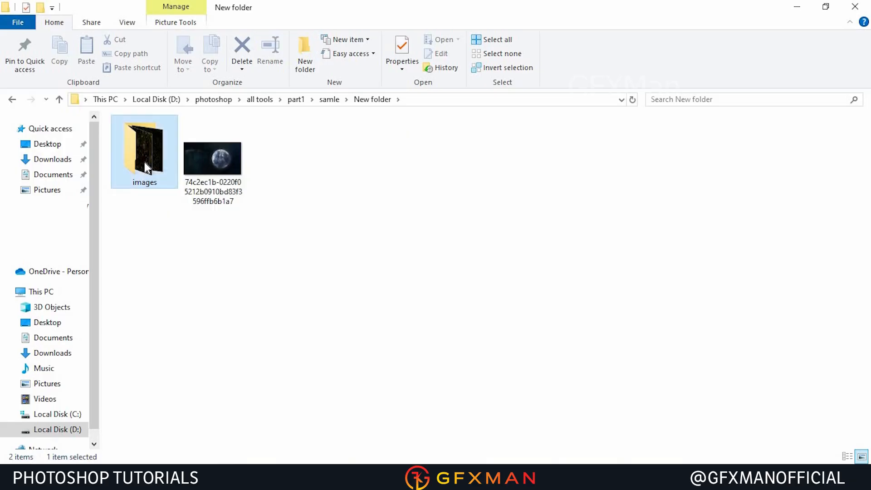
pyautogui.doubleClick(148, 164)
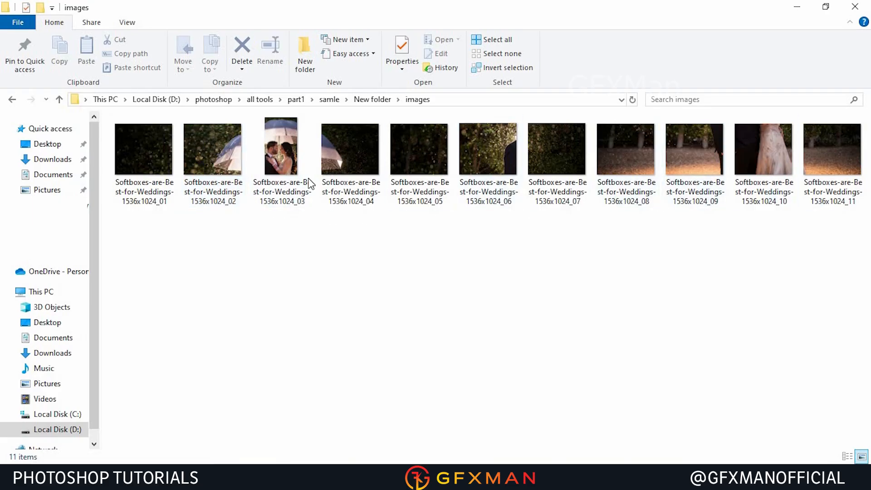
pyautogui.click(278, 148)
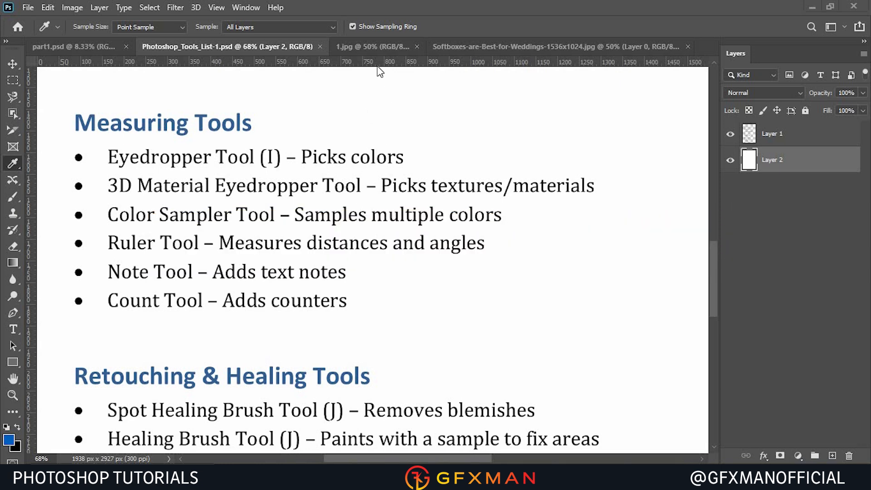
# Switch to the 1.jpg image and sample several paint colors with the Eyedropper tool.
pyautogui.click(373, 45)
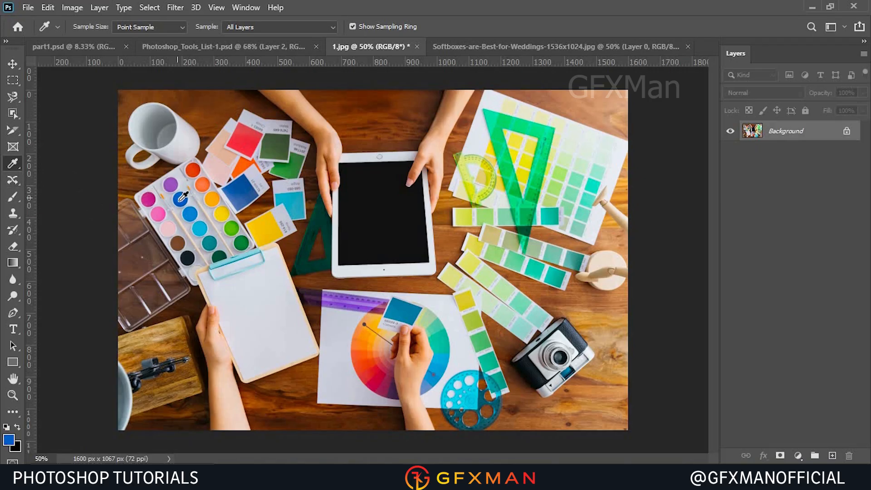
pyautogui.click(182, 196)
pyautogui.click(220, 216)
pyautogui.click(367, 171)
pyautogui.click(146, 199)
# Open the Eyedropper tool group to show its other measuring tools.
pyautogui.rightClick(14, 168)
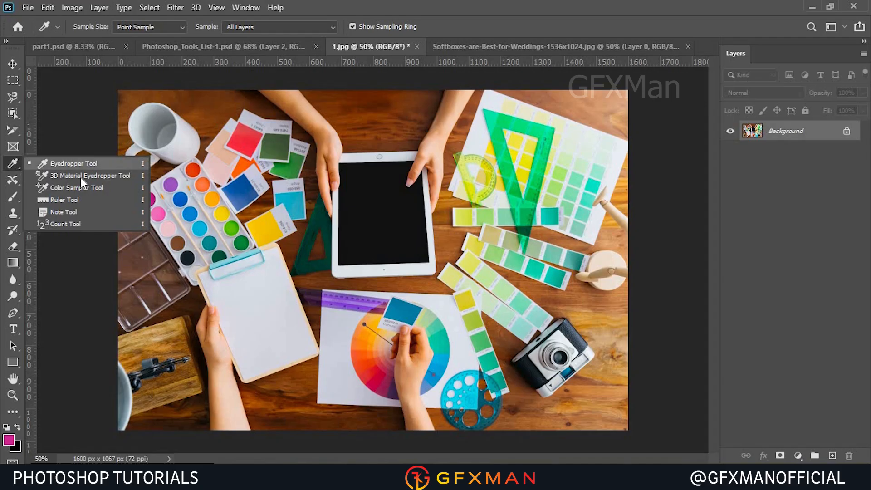
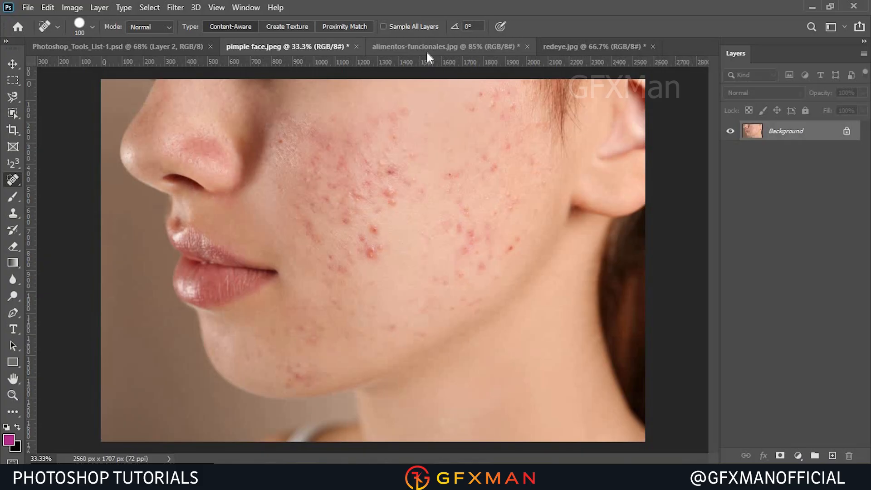
# Switch to the alimentos-funcionales image and remove the upper-right tomato with the Spot Healing Brush.
pyautogui.click(426, 47)
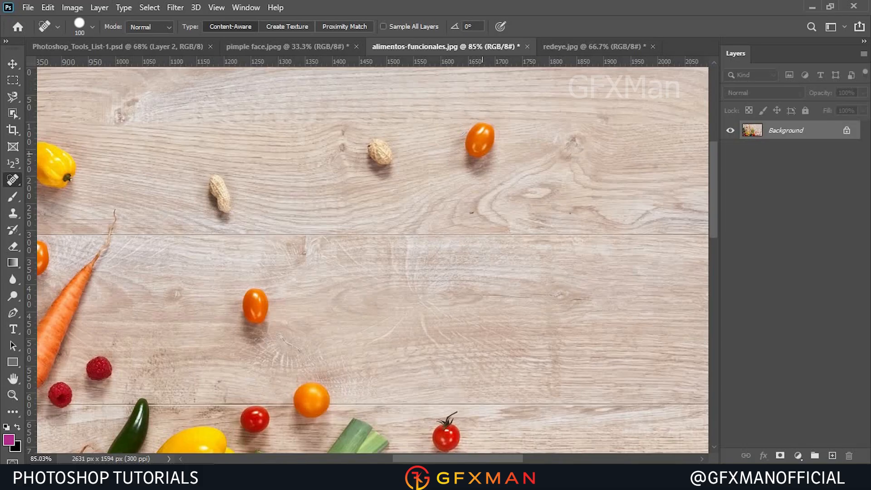
pyautogui.click(478, 140)
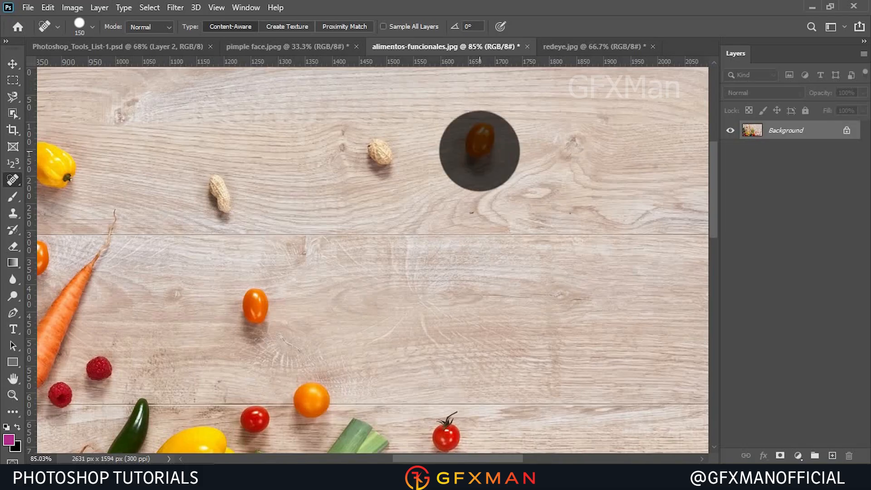
pyautogui.moveTo(417, 481)
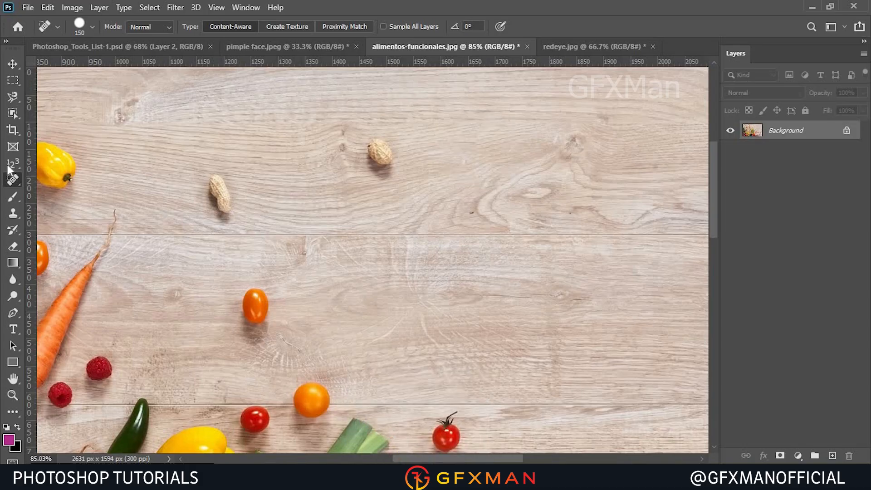
# Switch to the Healing Brush Tool, enlarge the brush to 80, and sample the lower-left tomato as the source.
pyautogui.rightClick(17, 177)
pyautogui.click(86, 194)
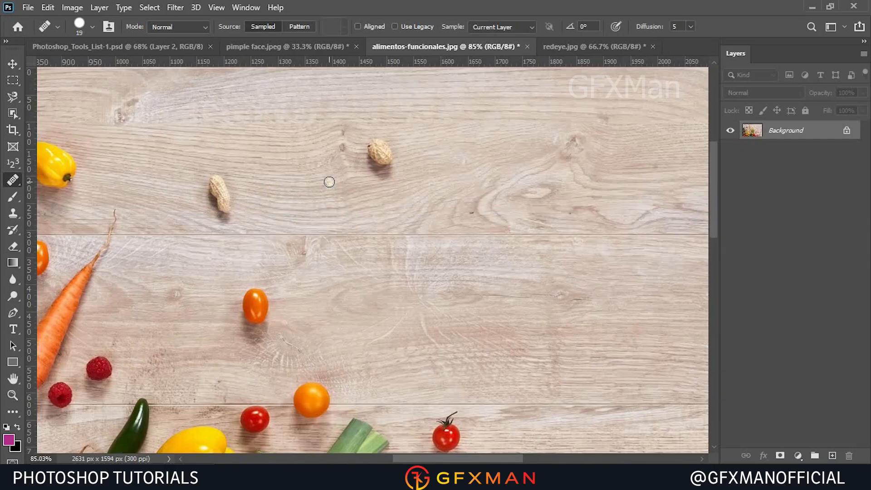
pyautogui.press(']')
pyautogui.press(']')
pyautogui.press(']')
pyautogui.press(']')
pyautogui.press(']')
pyautogui.press(']')
pyautogui.press(']')
pyautogui.press(']')
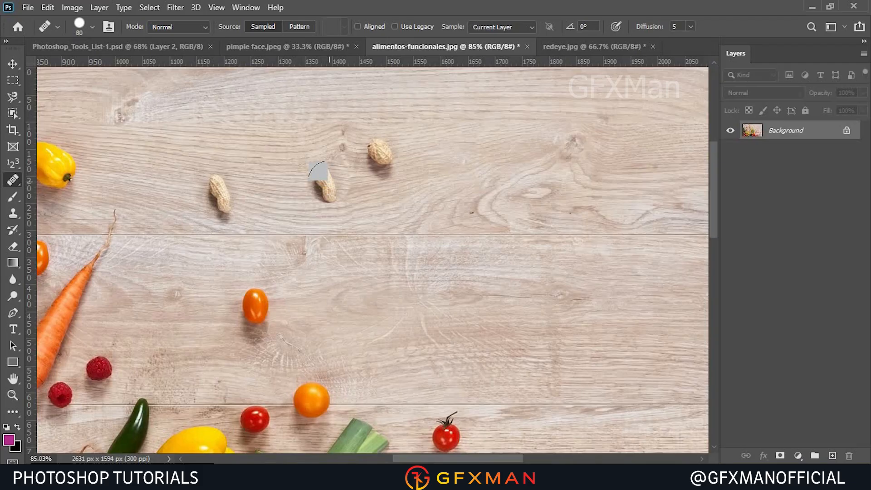
pyautogui.moveTo(324, 177); pyautogui.dragTo(328, 189)
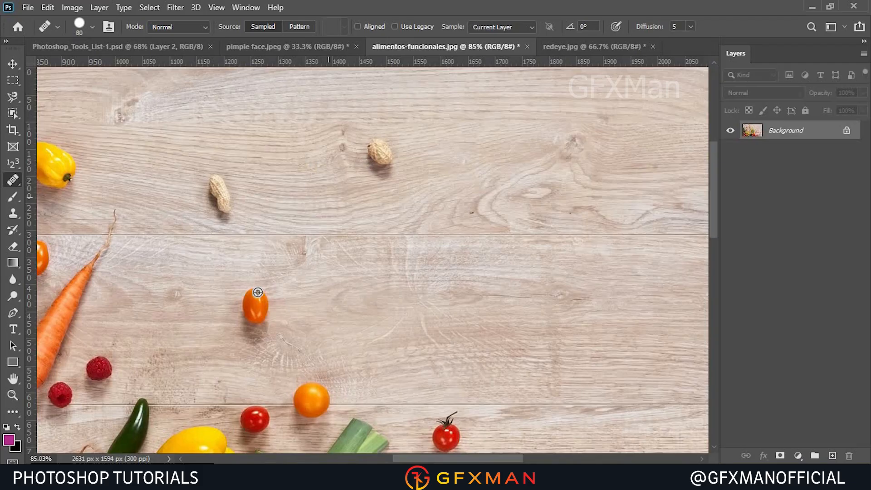
pyautogui.keyDown('alt'); pyautogui.click(253, 311); pyautogui.keyUp('alt')
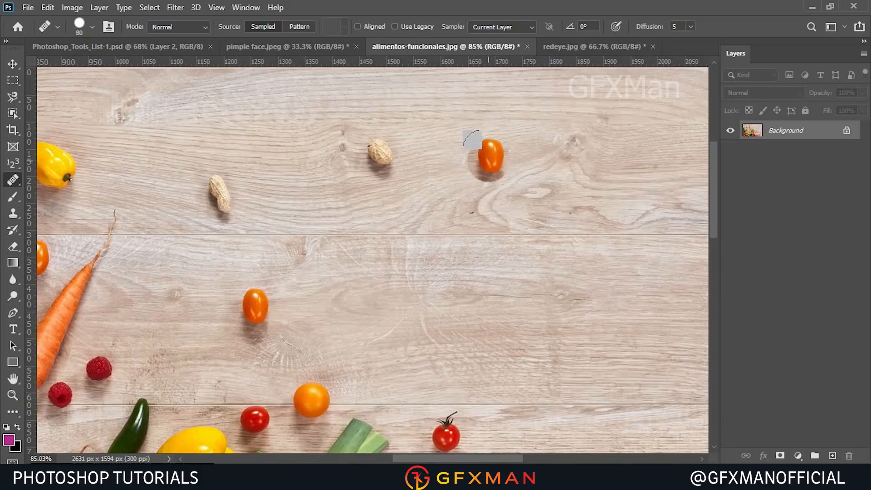
# Paint several tomato copies onto the empty wood with the Healing Brush.
pyautogui.click(476, 137)
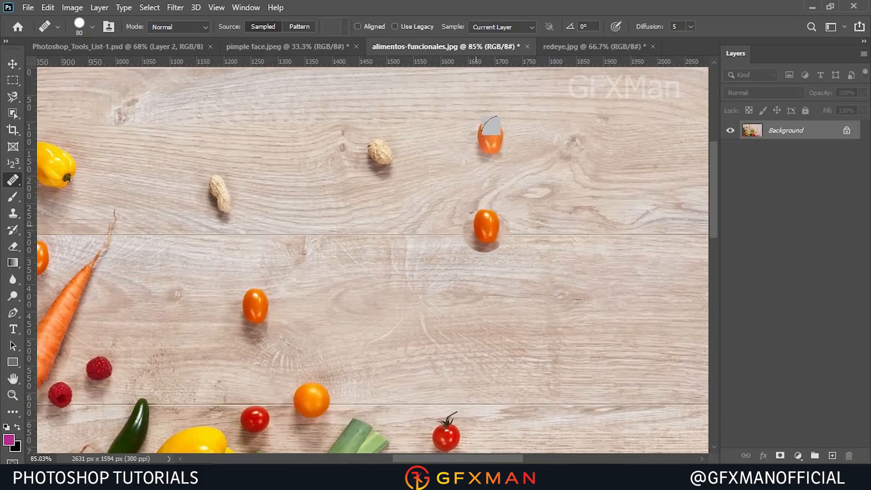
pyautogui.click(531, 190)
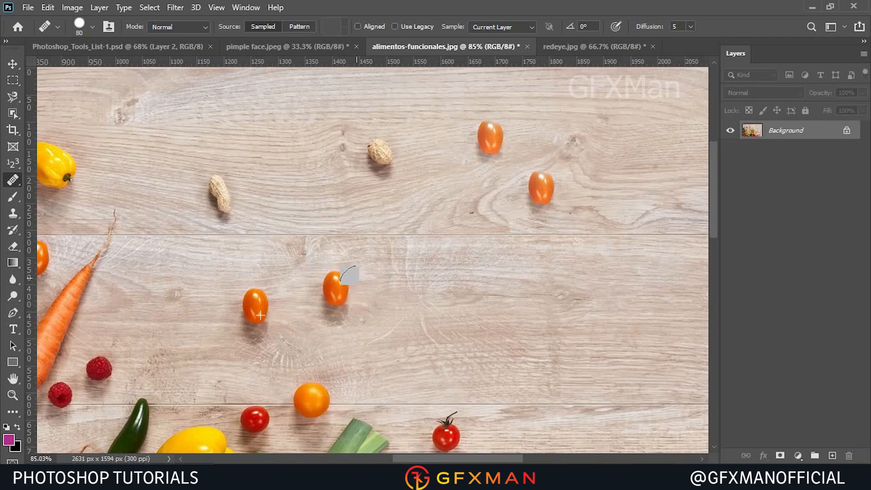
pyautogui.moveTo(335, 284)
pyautogui.mouseDown()
pyautogui.moveTo(335, 297)
pyautogui.moveTo(340, 282)
pyautogui.moveTo(395, 280)
pyautogui.moveTo(413, 302)
pyautogui.moveTo(454, 308)
pyautogui.mouseUp()
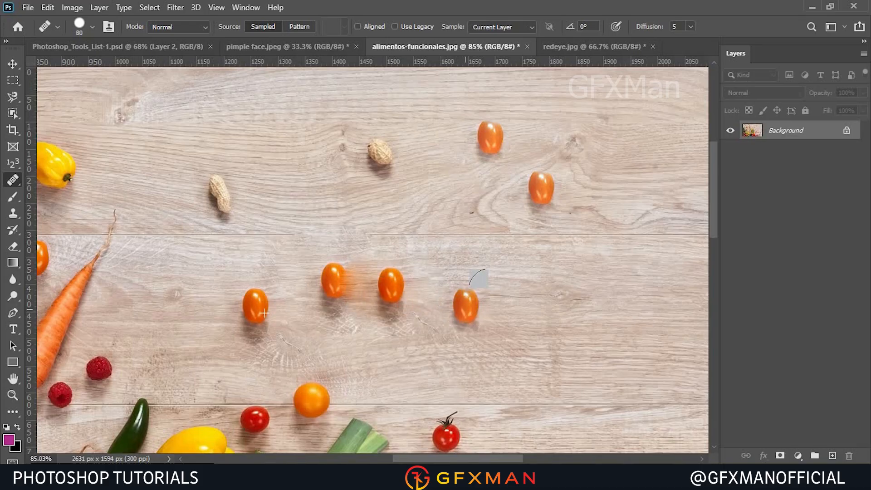
# Switch to the pimple face image, zoom in, sample clear skin and heal several pimples on the cheek.
pyautogui.click(282, 45)
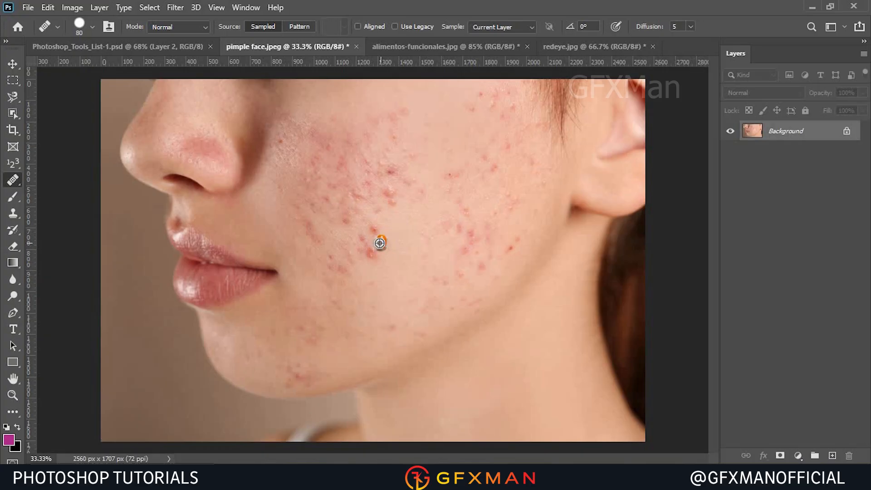
pyautogui.scroll(4, 381, 241)
pyautogui.scroll(1, 390, 222)
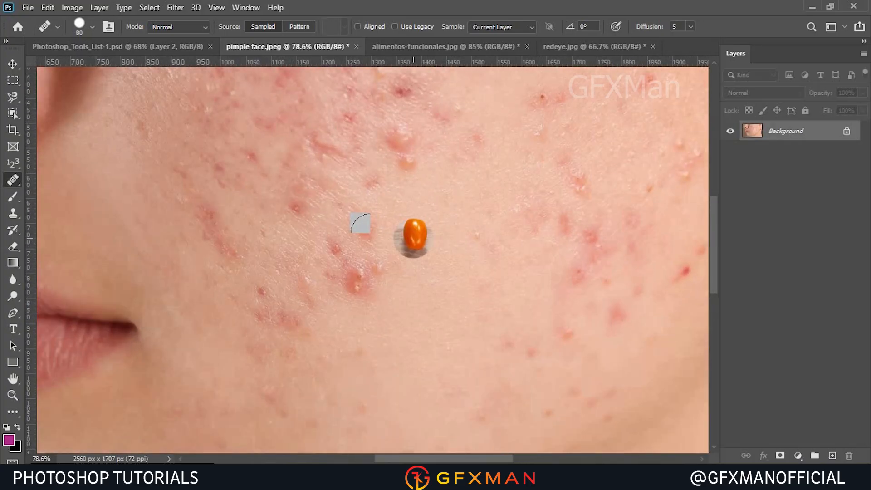
pyautogui.keyDown('alt'); pyautogui.click(413, 241); pyautogui.keyUp('alt')
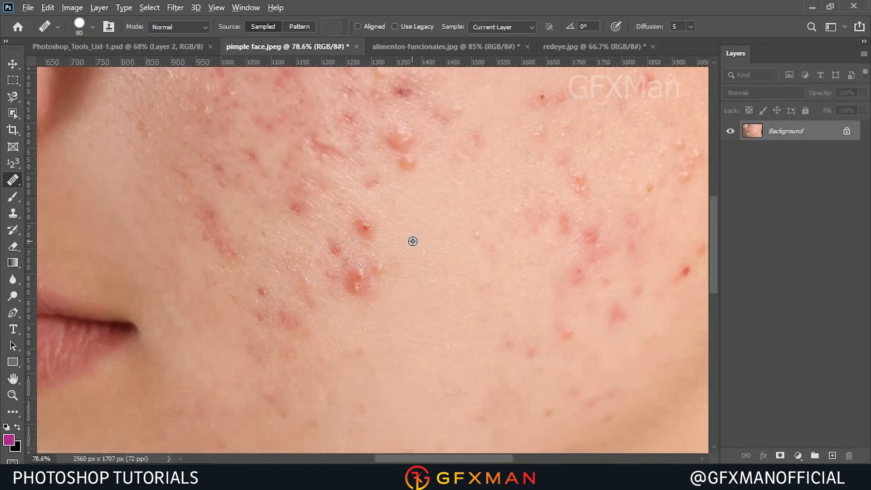
pyautogui.click(363, 226)
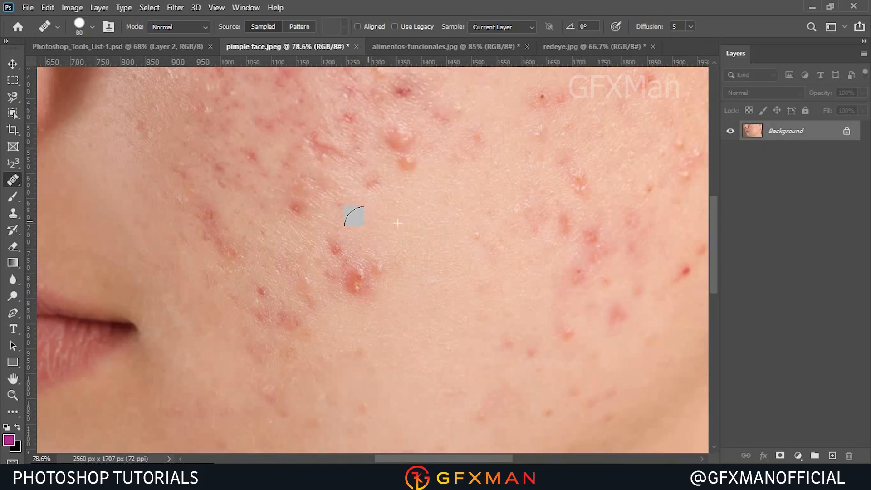
pyautogui.keyDown('alt'); pyautogui.click(396, 314); pyautogui.keyUp('alt')
pyautogui.click(356, 278)
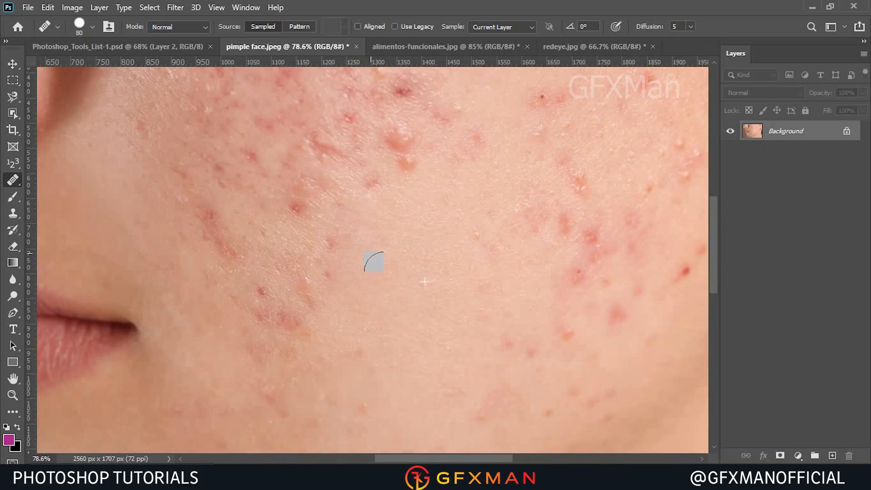
# Switch to the Patch Tool, outline a pimple and drag the selection onto clear skin to patch it.
pyautogui.rightClick(10, 188)
pyautogui.click(78, 202)
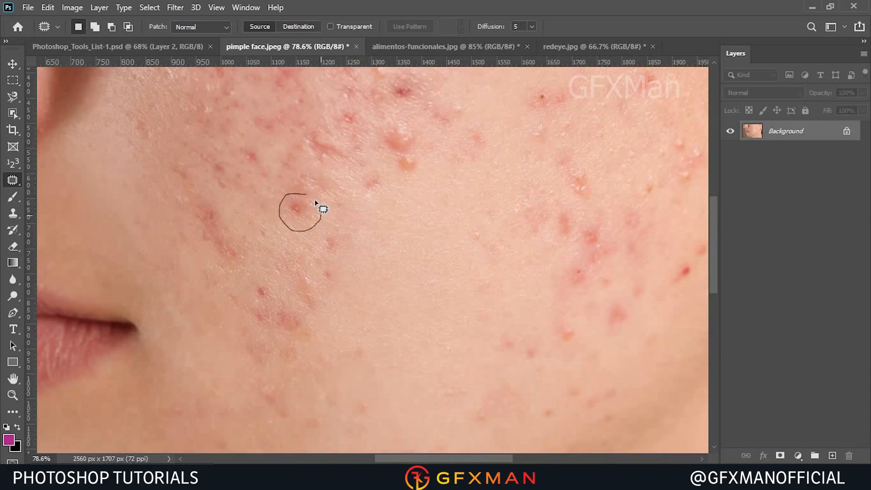
pyautogui.moveTo(292, 220)
pyautogui.mouseDown()
pyautogui.moveTo(313, 214)
pyautogui.moveTo(359, 227)
pyautogui.moveTo(366, 220)
pyautogui.moveTo(387, 230)
pyautogui.mouseUp()
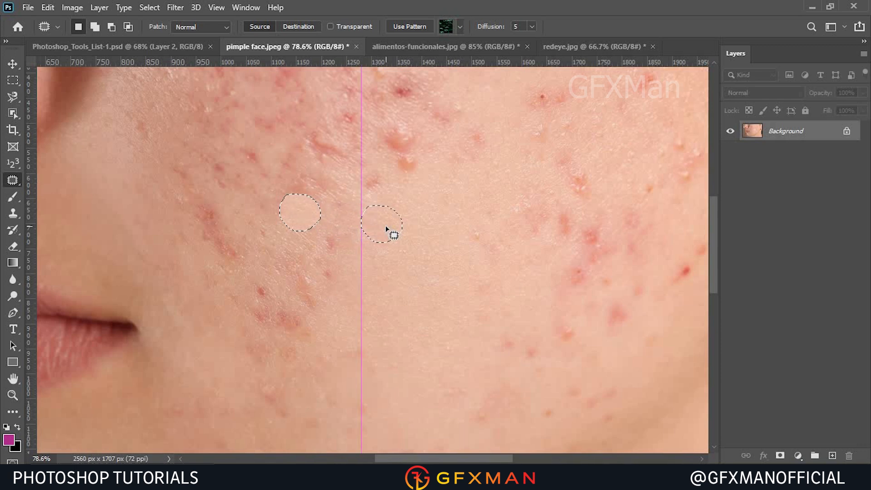
pyautogui.moveTo(386, 227); pyautogui.dragTo(387, 229)
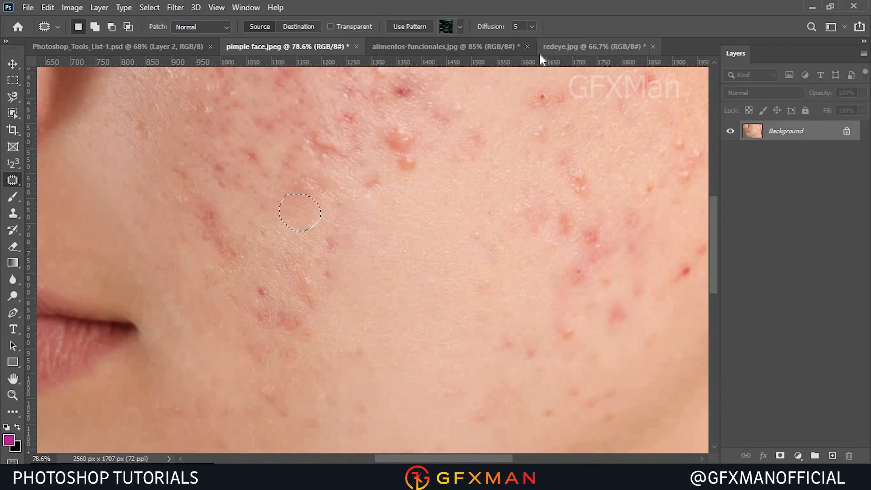
# Switch to the alimentos-funcionales image and patch the two upper-right tomatoes with plain wood, then deselect.
pyautogui.click(475, 48)
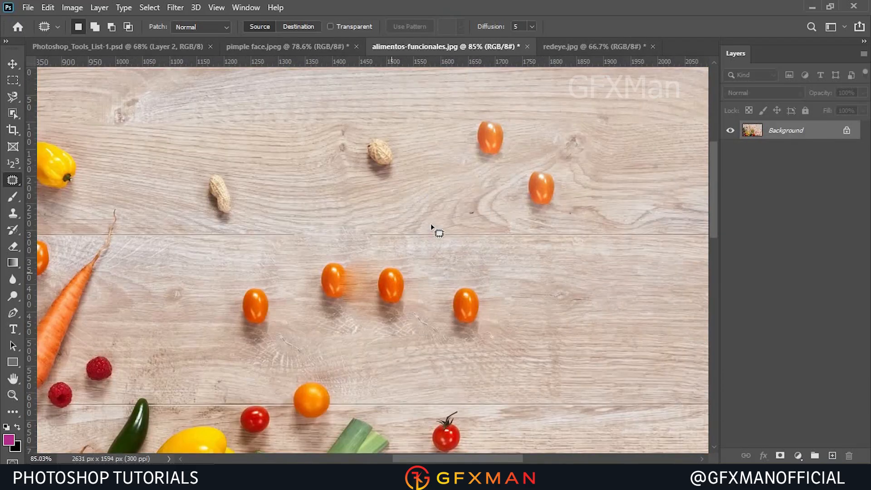
pyautogui.moveTo(497, 110)
pyautogui.mouseDown()
pyautogui.moveTo(466, 120)
pyautogui.moveTo(467, 174)
pyautogui.moveTo(510, 235)
pyautogui.moveTo(554, 231)
pyautogui.moveTo(569, 179)
pyautogui.moveTo(531, 114)
pyautogui.mouseUp()
pyautogui.moveTo(535, 189); pyautogui.dragTo(383, 158)
pyautogui.hotkey('ctrl', 'd')
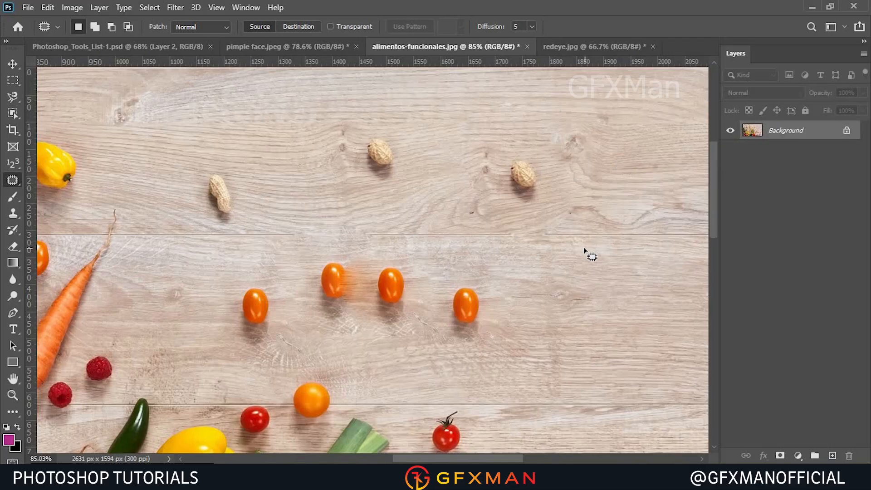
# Patch the left peanut with a tomato from the wood, then deselect.
pyautogui.moveTo(212, 146)
pyautogui.mouseDown()
pyautogui.moveTo(176, 199)
pyautogui.moveTo(237, 229)
pyautogui.moveTo(258, 167)
pyautogui.moveTo(211, 145)
pyautogui.mouseUp()
pyautogui.moveTo(233, 194)
pyautogui.mouseDown()
pyautogui.moveTo(400, 171)
pyautogui.moveTo(390, 167)
pyautogui.moveTo(401, 298)
pyautogui.moveTo(478, 323)
pyautogui.mouseUp()
pyautogui.hotkey('ctrl', 'd')
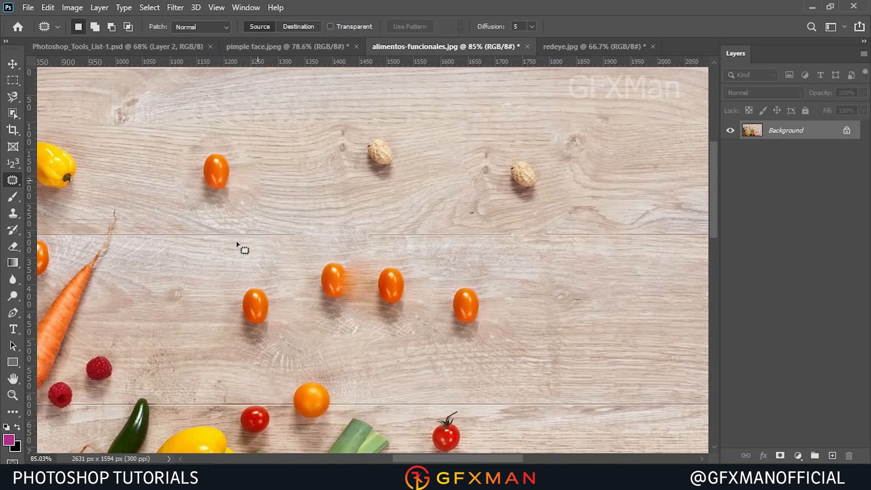
# Switch to the Content-Aware Move Tool and draw a selection around the upper-left tomato.
pyautogui.rightClick(13, 180)
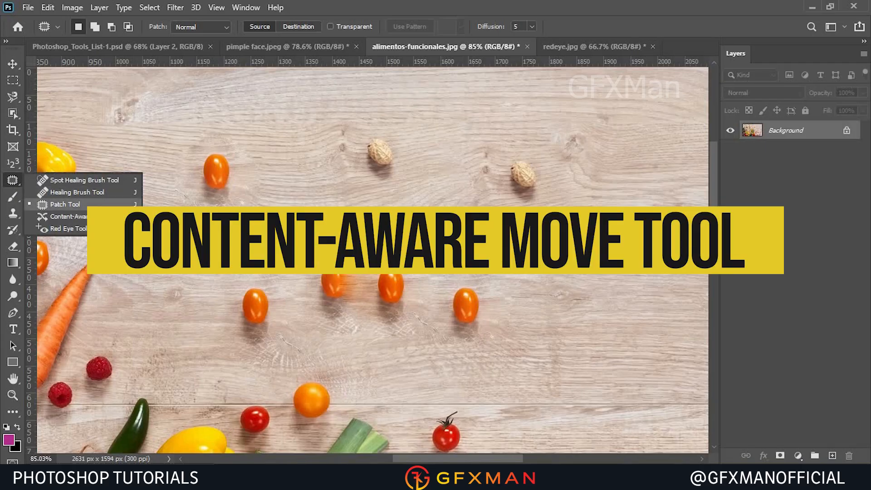
pyautogui.click(68, 216)
pyautogui.moveTo(217, 145)
pyautogui.mouseDown()
pyautogui.moveTo(229, 215)
pyautogui.moveTo(241, 151)
pyautogui.moveTo(221, 141)
pyautogui.mouseUp()
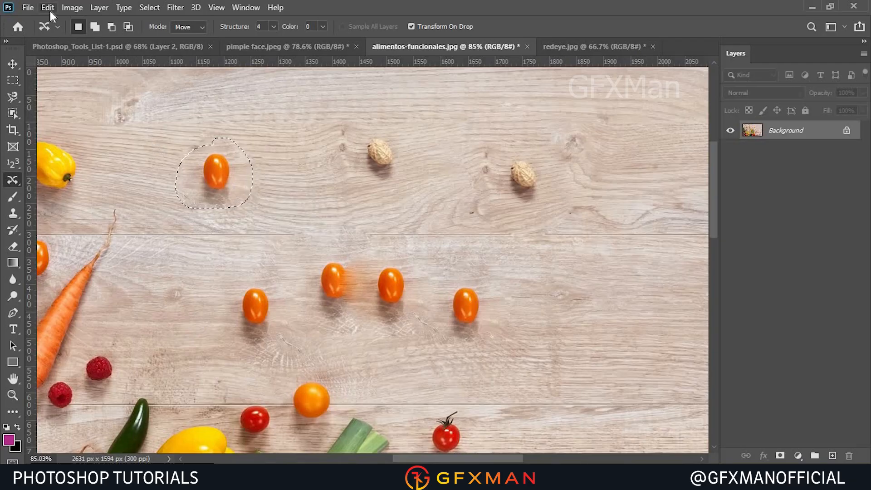
# Fill the selection with Content-Aware fill to remove the tomato, then deselect.
pyautogui.moveTo(417, 481)
pyautogui.hotkey('shift', 'F5')
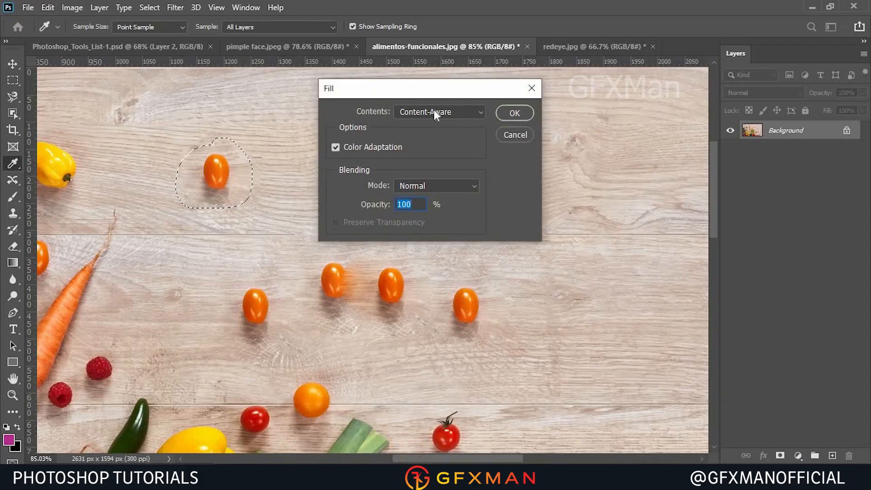
pyautogui.click(506, 113)
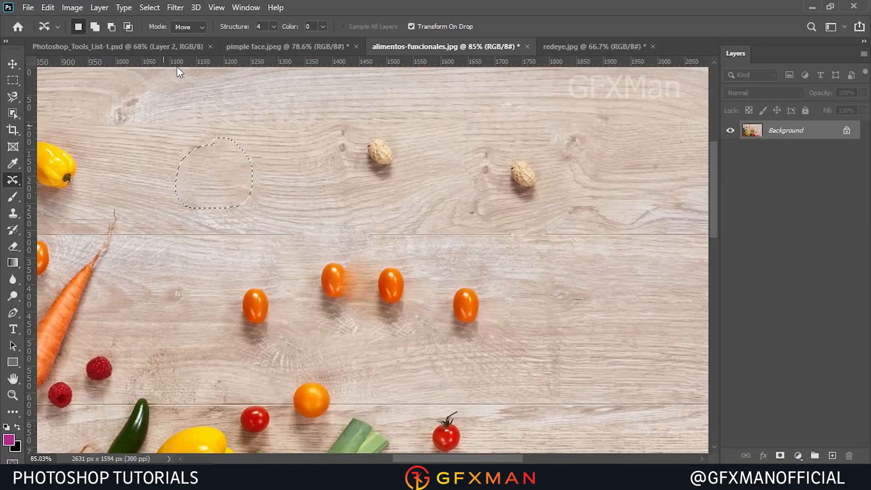
pyautogui.click(147, 9)
pyautogui.click(162, 33)
# Select the Red Eye Tool, open the redeye image, zoom in, and fix the baby's left red pupil.
pyautogui.rightClick(13, 179)
pyautogui.click(59, 230)
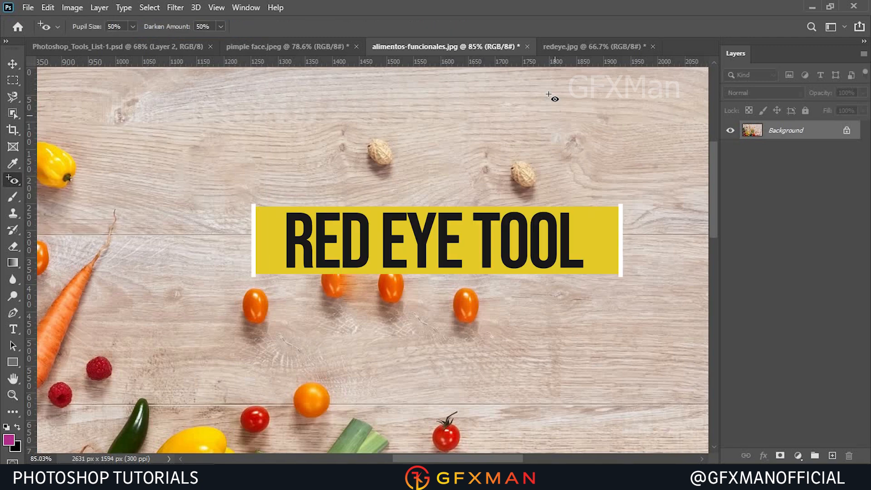
pyautogui.click(576, 47)
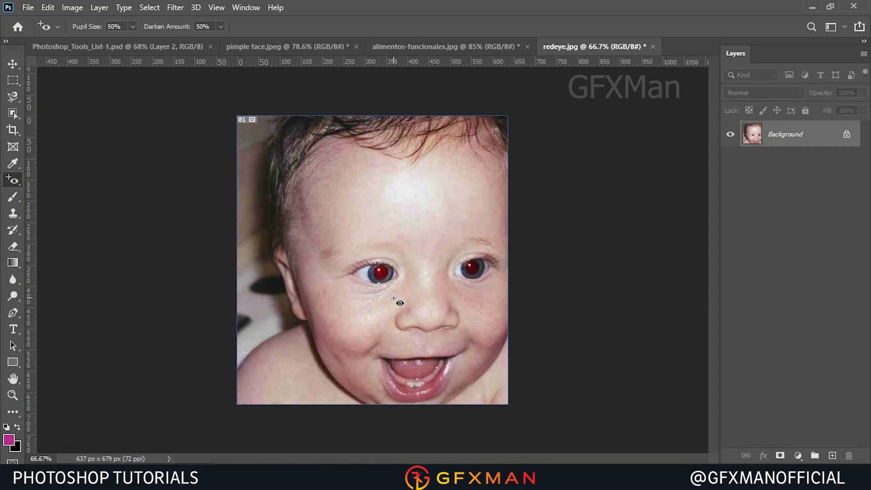
pyautogui.scroll(5, 394, 298)
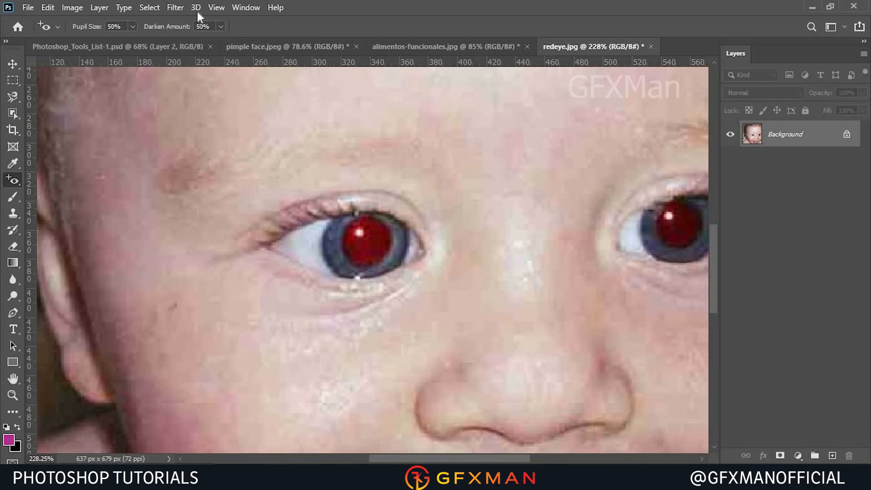
pyautogui.click(353, 236)
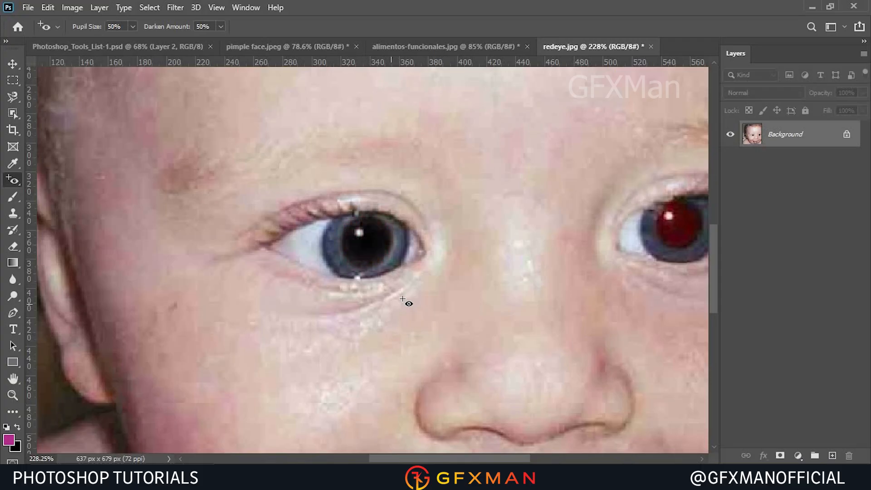
# Set Pupil Size to 100% and Darken Amount to 80%, then fix the right red pupil.
pyautogui.click(132, 26)
pyautogui.moveTo(135, 44); pyautogui.dragTo(248, 30)
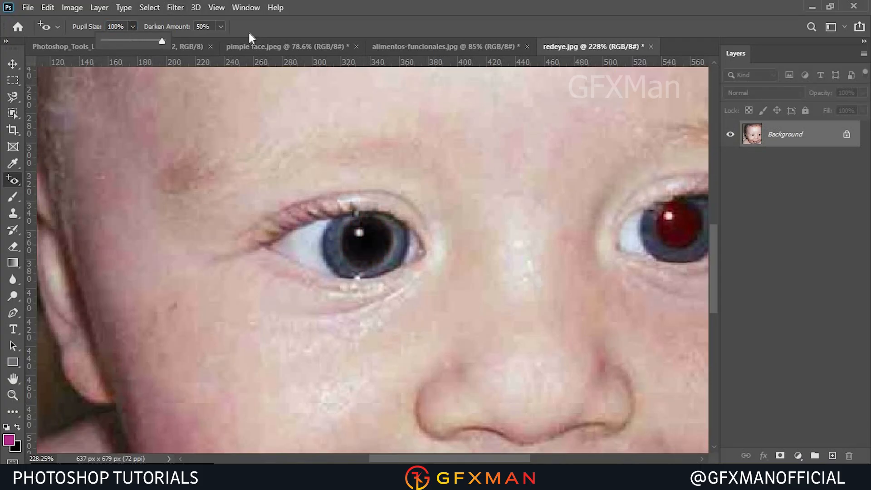
pyautogui.click(223, 28)
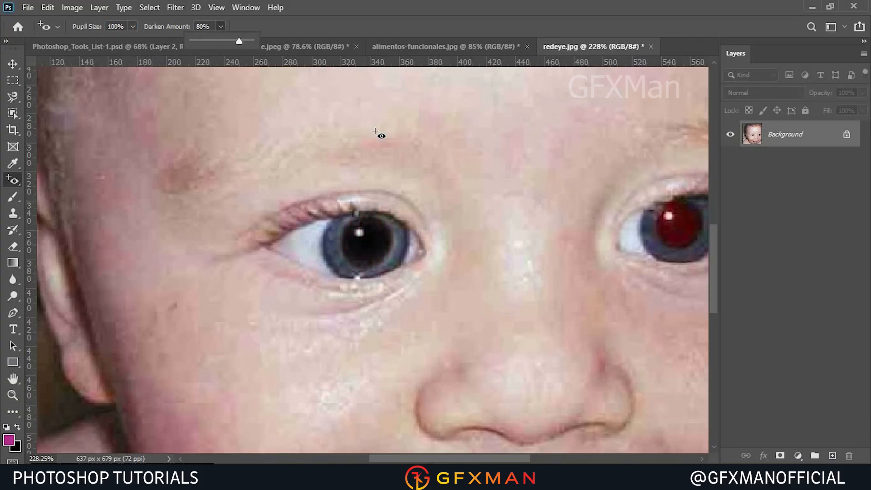
pyautogui.click(670, 222)
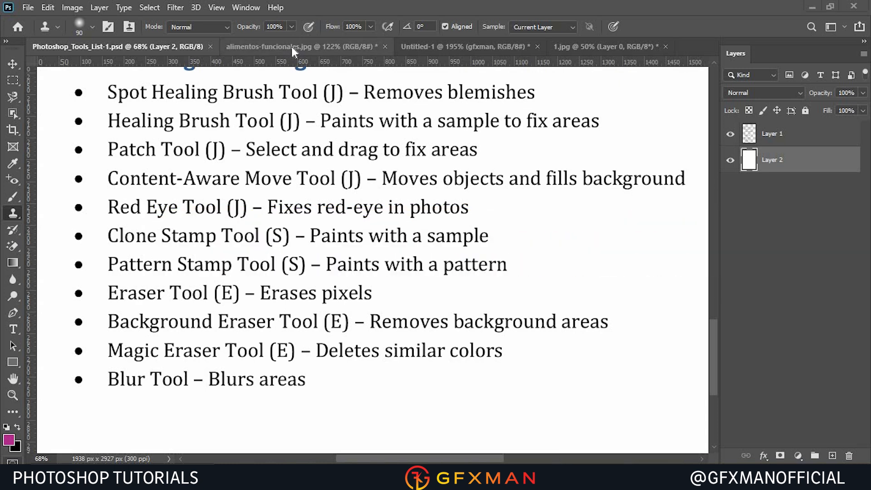
# Open the tomatoes image and clone wood texture over the upper-left tomato to remove it.
pyautogui.click(292, 47)
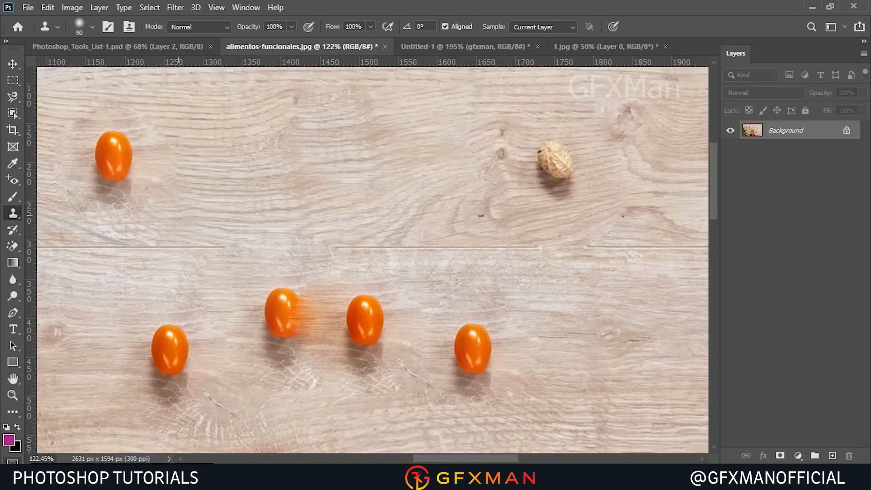
pyautogui.press('alt')
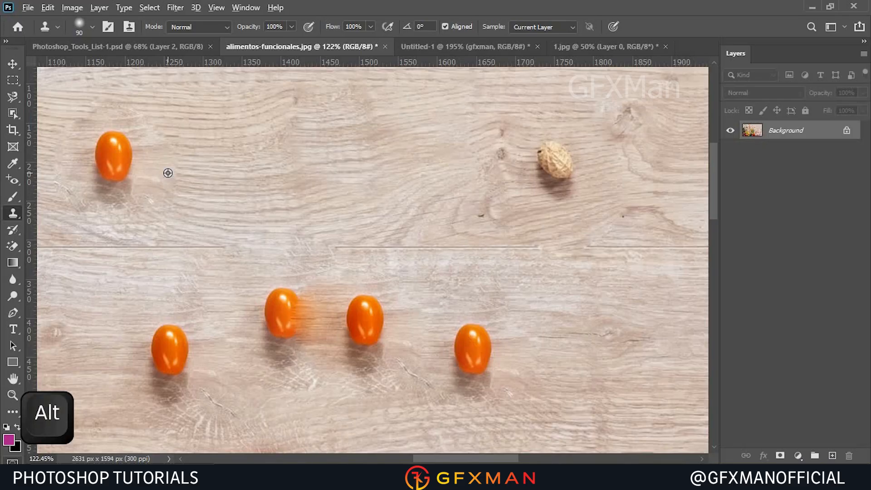
pyautogui.keyDown('alt'); pyautogui.click(168, 173); pyautogui.keyUp('alt')
pyautogui.moveTo(129, 200)
pyautogui.mouseDown()
pyautogui.moveTo(97, 144)
pyautogui.moveTo(73, 197)
pyautogui.moveTo(56, 178)
pyautogui.mouseUp()
pyautogui.moveTo(108, 185); pyautogui.dragTo(108, 200)
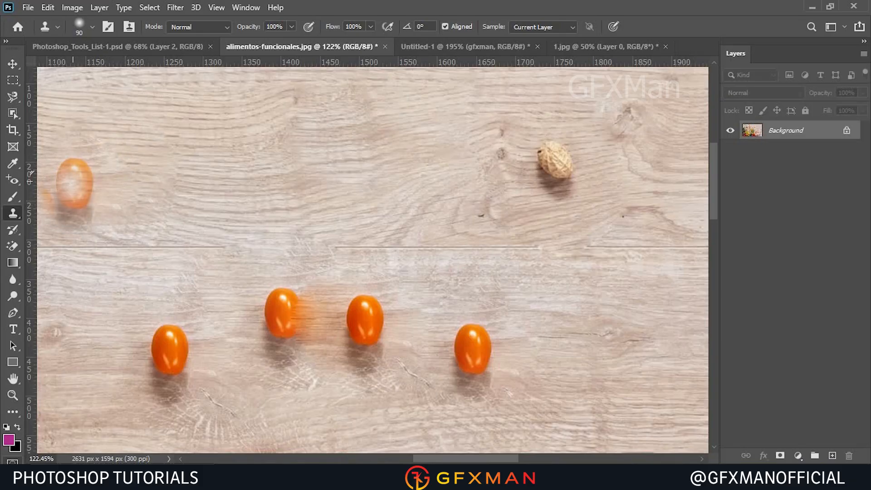
pyautogui.hotkey('ctrl', 'z')
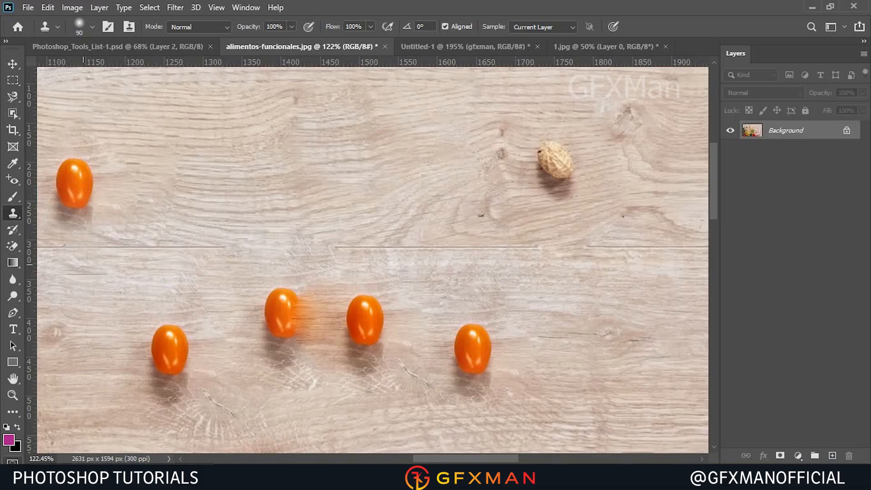
pyautogui.keyDown('alt'); pyautogui.click(83, 265); pyautogui.keyUp('alt')
pyautogui.moveTo(70, 187)
pyautogui.mouseDown()
pyautogui.moveTo(97, 168)
pyautogui.moveTo(59, 206)
pyautogui.moveTo(82, 216)
pyautogui.mouseUp()
# Sample nearby wood and clone it over the peanut to remove it.
pyautogui.keyDown('alt'); pyautogui.click(635, 214); pyautogui.keyUp('alt')
pyautogui.moveTo(552, 160); pyautogui.dragTo(536, 171)
pyautogui.hotkey('ctrl', 'z')
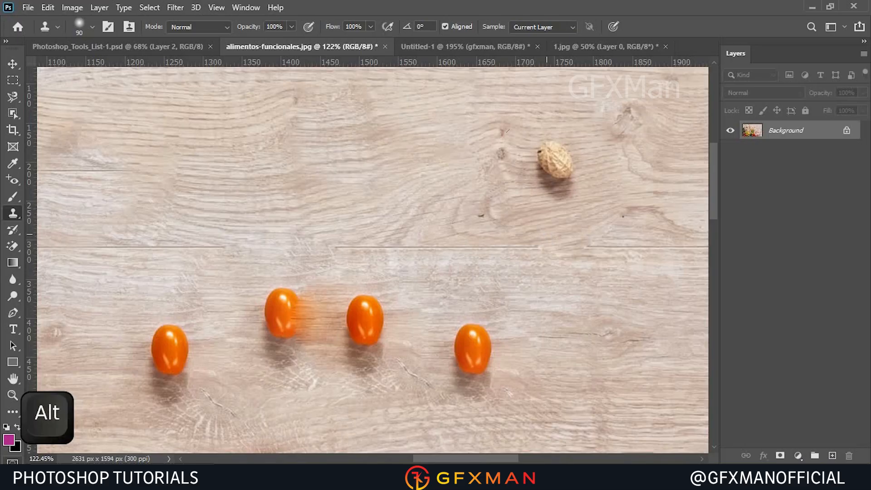
pyautogui.moveTo(544, 159)
pyautogui.mouseDown()
pyautogui.moveTo(564, 184)
pyautogui.moveTo(535, 173)
pyautogui.mouseUp()
# Try cloning wood over the lower-right tomato, then undo the stroke.
pyautogui.keyDown('alt'); pyautogui.click(535, 334); pyautogui.keyUp('alt')
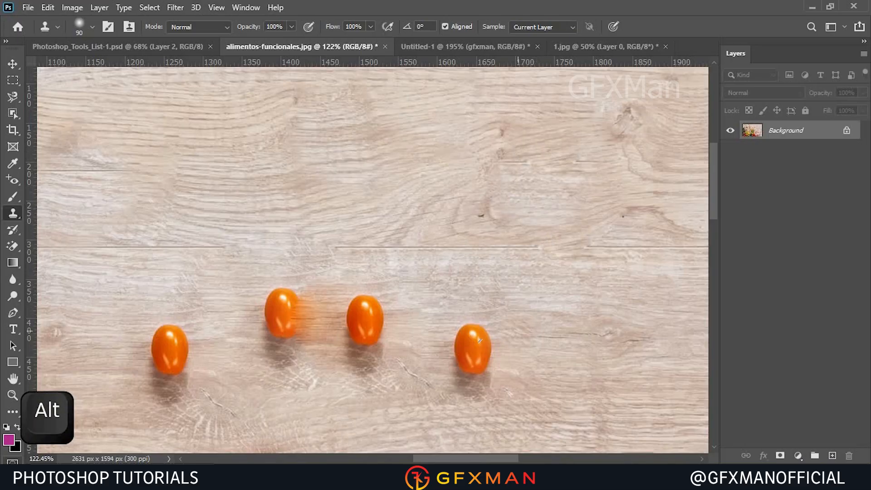
pyautogui.moveTo(491, 359); pyautogui.dragTo(510, 357)
pyautogui.hotkey('ctrl', 'z')
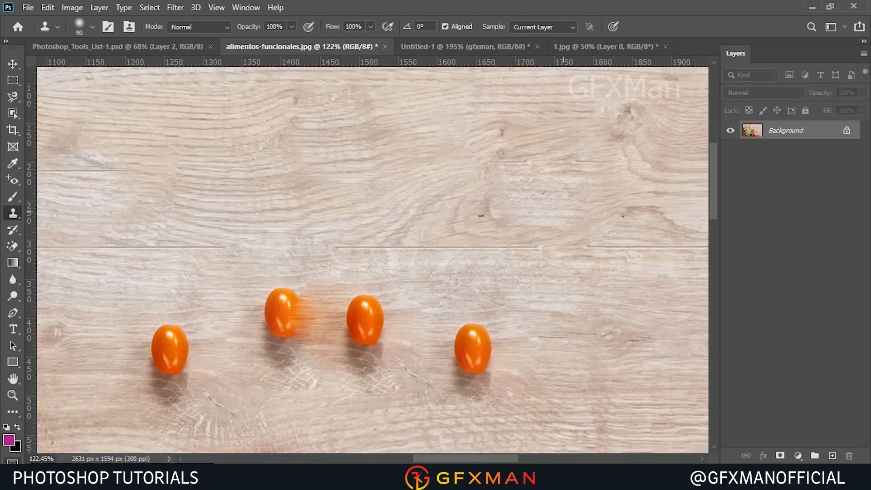
# Switch to the Pattern Stamp Tool and open the GFXMAN text document.
pyautogui.rightClick(15, 216)
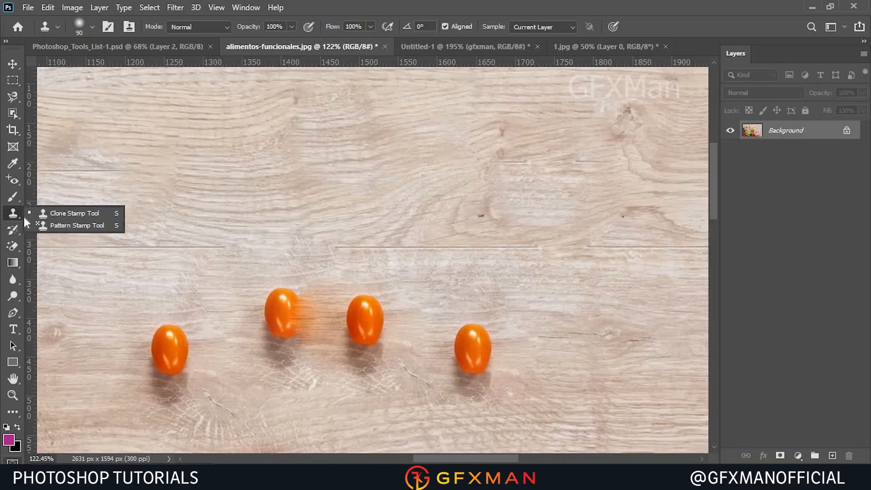
pyautogui.click(64, 228)
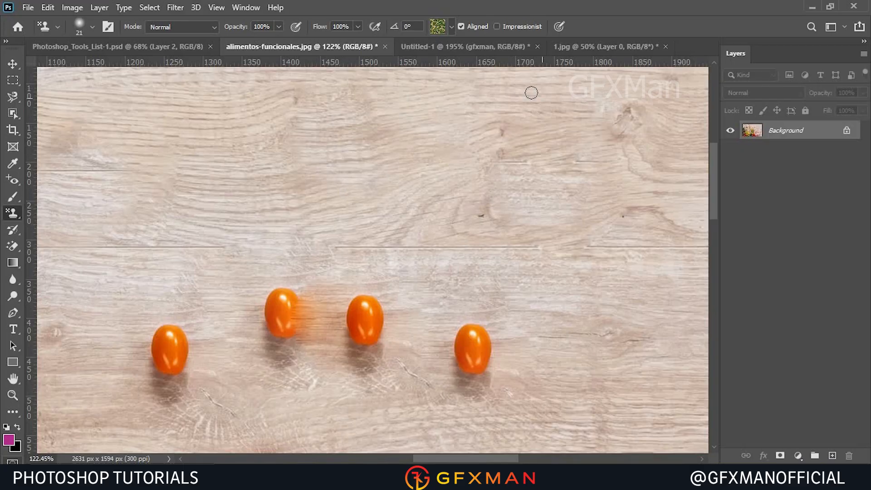
pyautogui.click(569, 51)
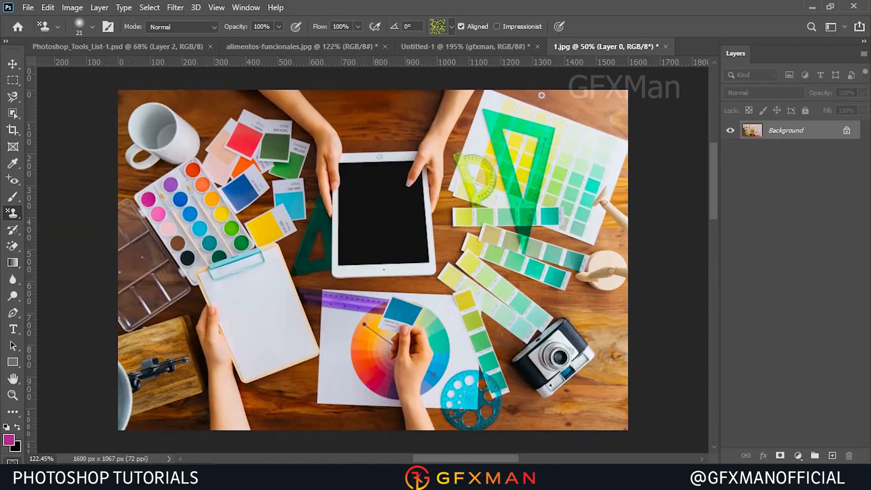
pyautogui.click(501, 45)
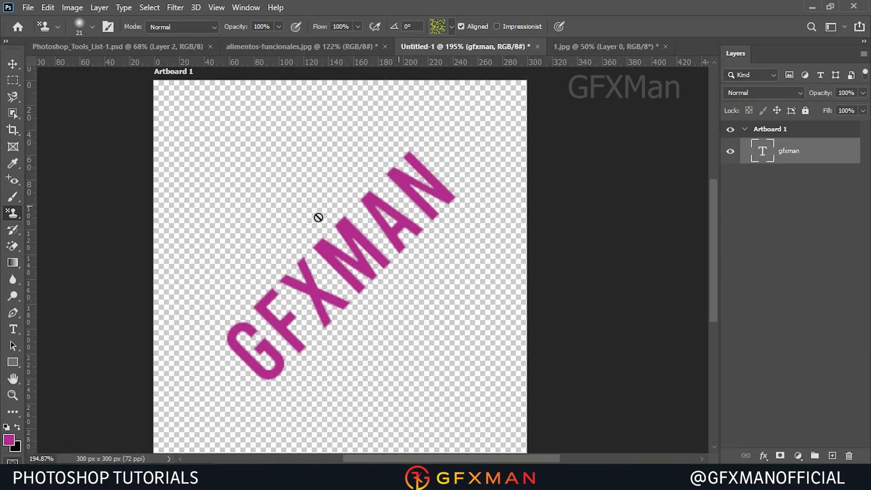
# Edit the GFXMAN text and change its colour to white (ffffff), then commit the edit.
pyautogui.click(11, 63)
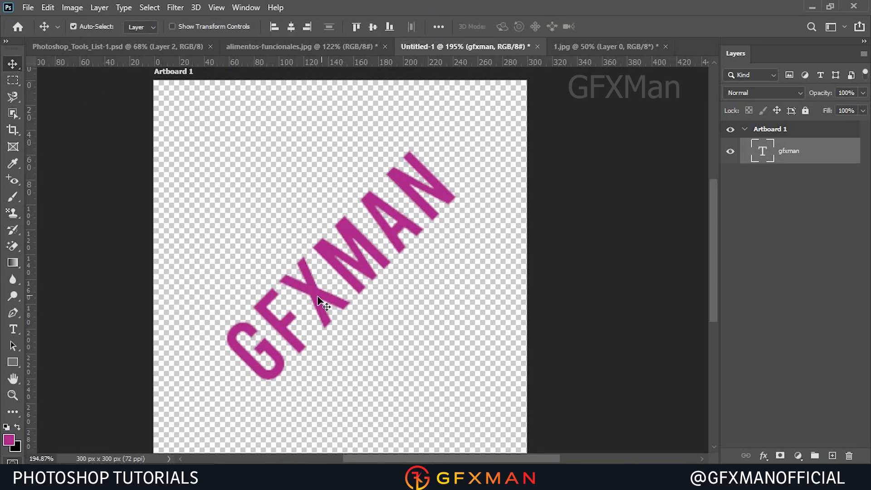
pyautogui.doubleClick(275, 348)
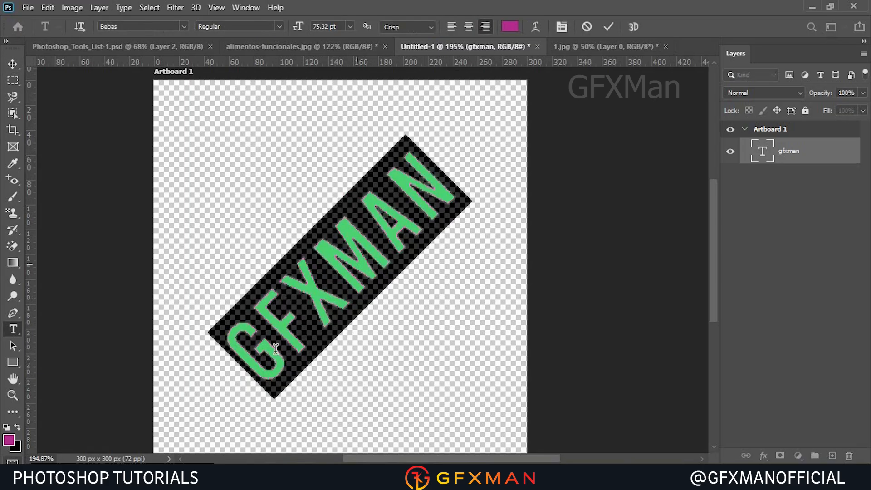
pyautogui.click(510, 26)
pyautogui.click(321, 243)
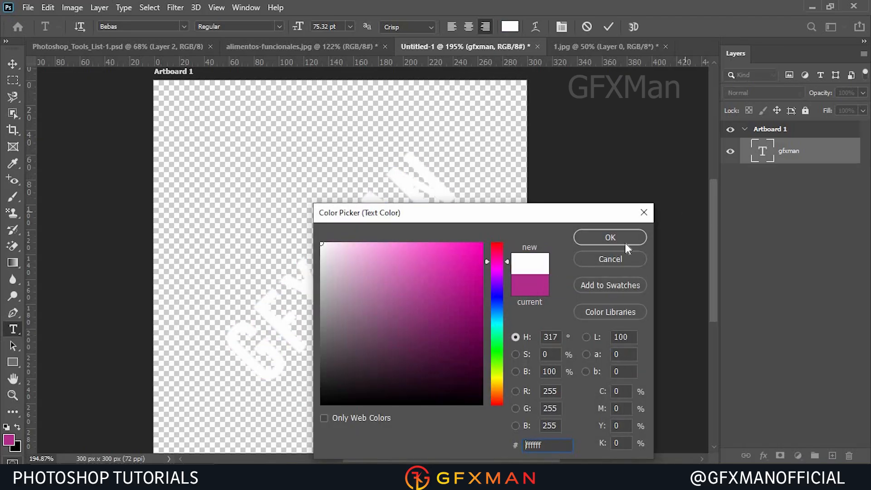
pyautogui.click(607, 237)
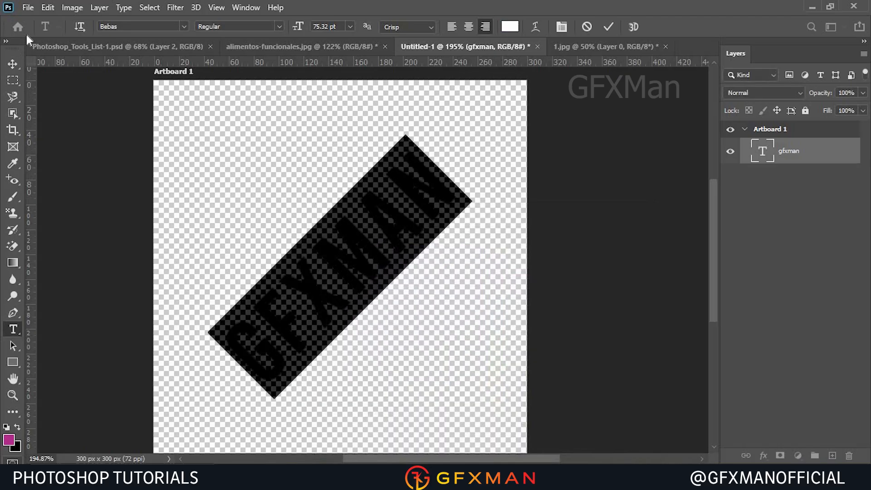
pyautogui.click(608, 27)
# Define the document as a new pattern named wwww.
pyautogui.press('v')
pyautogui.click(49, 8)
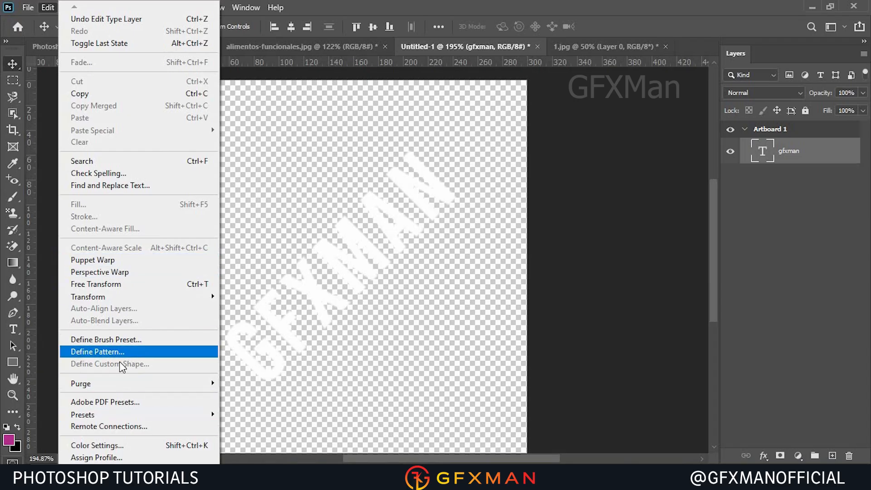
pyautogui.click(132, 352)
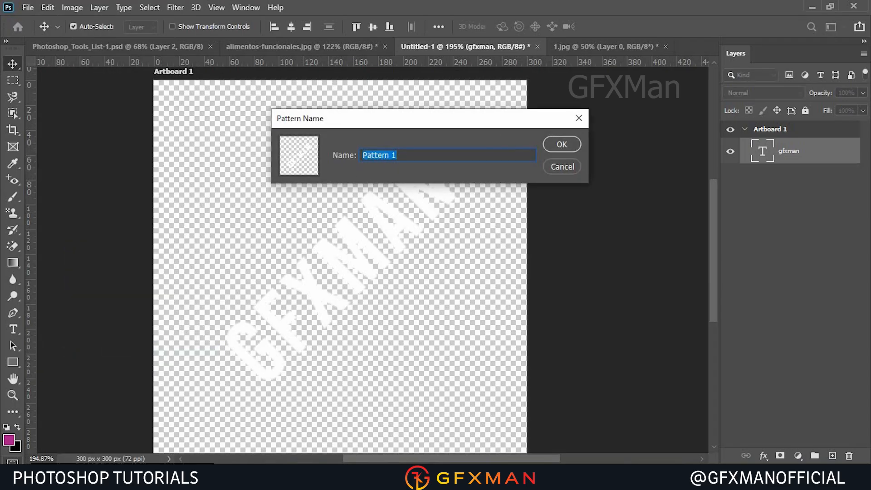
pyautogui.write('wwww')
pyautogui.click(561, 145)
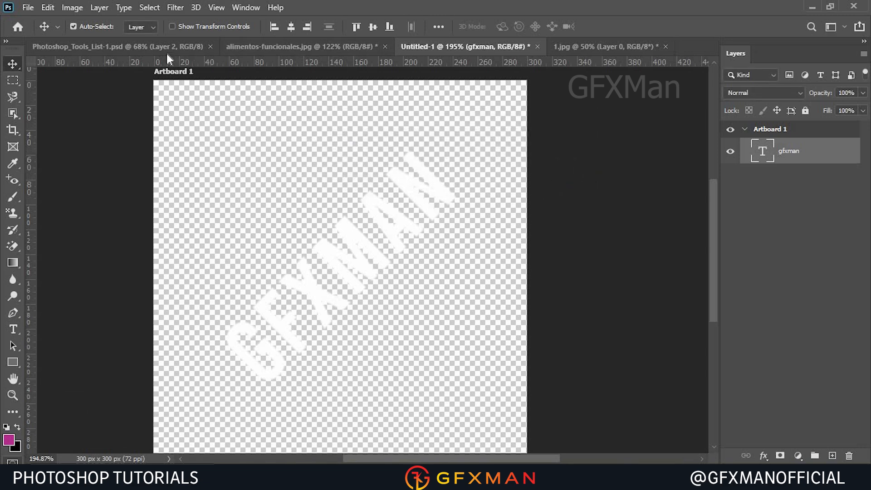
# Return to the tomatoes image and add a new empty layer.
pyautogui.click(260, 46)
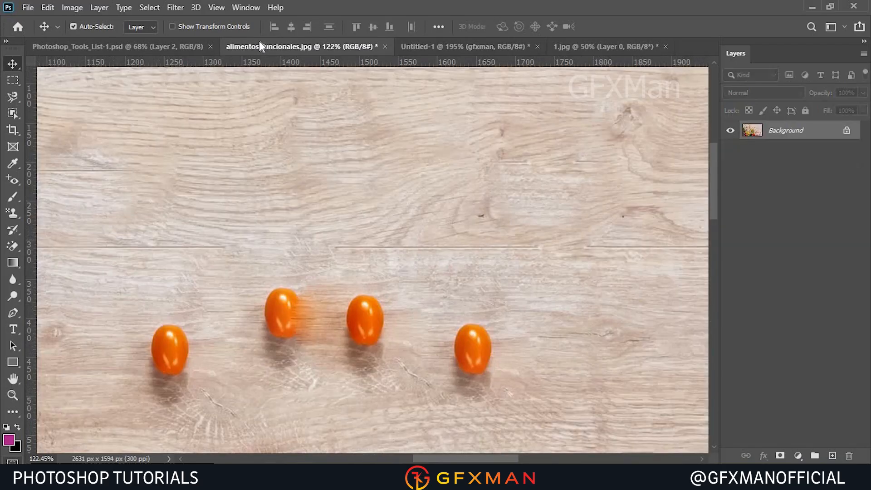
pyautogui.click(28, 7)
pyautogui.press('Escape')
pyautogui.click(832, 456)
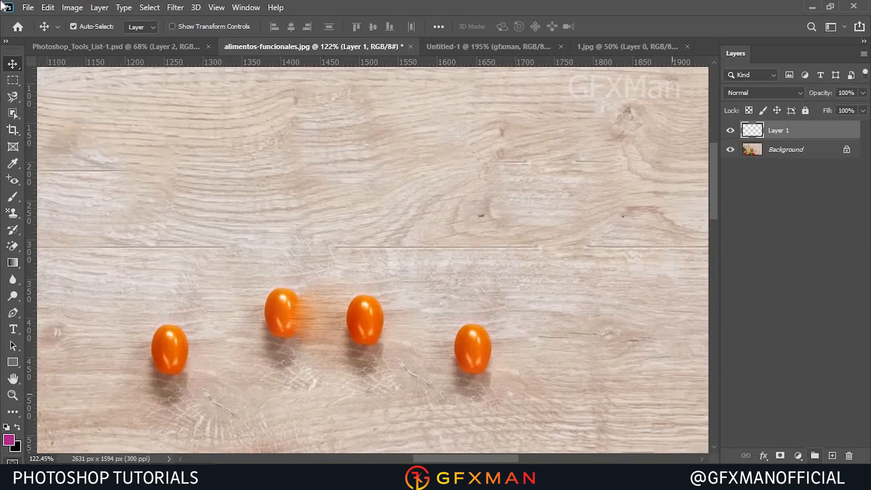
# Select the Pattern Stamp Tool.
pyautogui.click(52, 10)
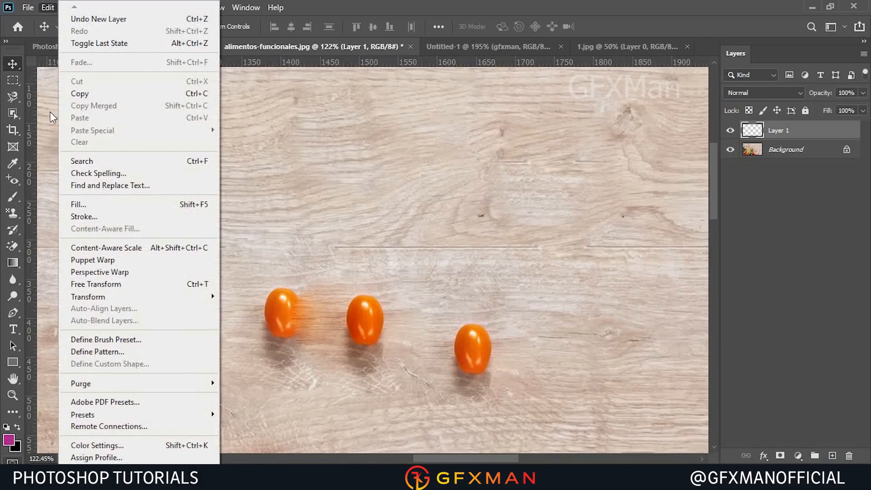
pyautogui.click(396, 236)
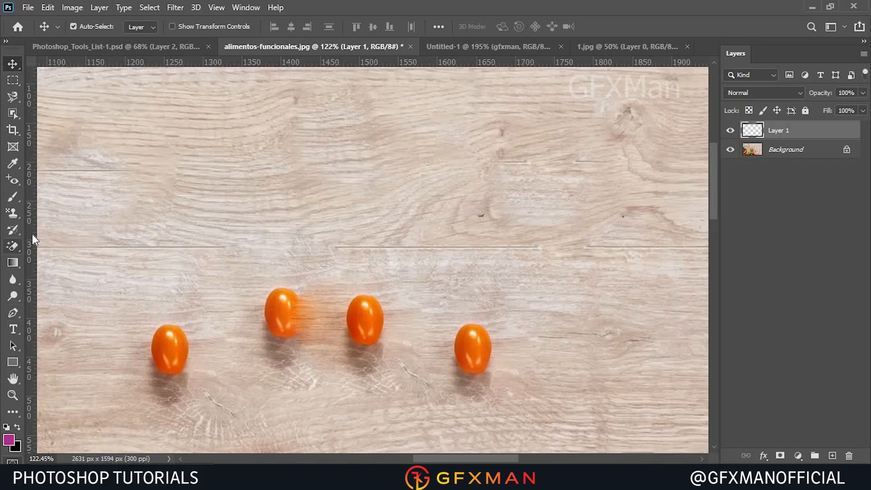
pyautogui.rightClick(16, 211)
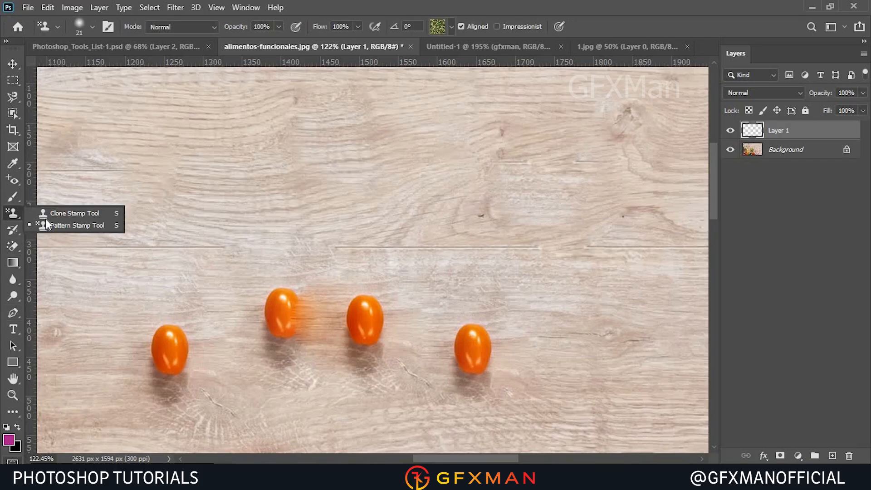
pyautogui.click(62, 227)
# Paint a stroke with the default grass pattern on the new layer and undo it.
pyautogui.moveTo(253, 182); pyautogui.dragTo(426, 154)
pyautogui.moveTo(346, 153)
pyautogui.mouseDown()
pyautogui.moveTo(420, 156)
pyautogui.moveTo(336, 174)
pyautogui.mouseUp()
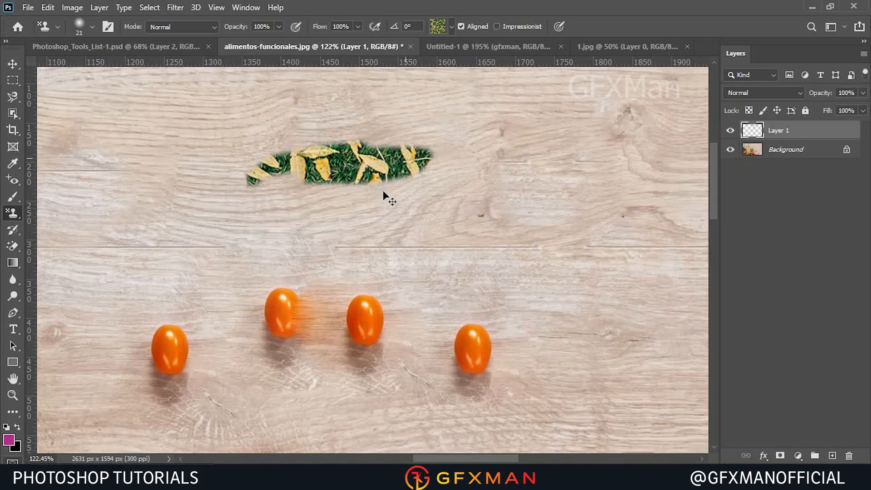
pyautogui.hotkey('ctrl', 'z')
# Choose the custom wwww text pattern and stamp a short stroke on the new layer.
pyautogui.click(451, 26)
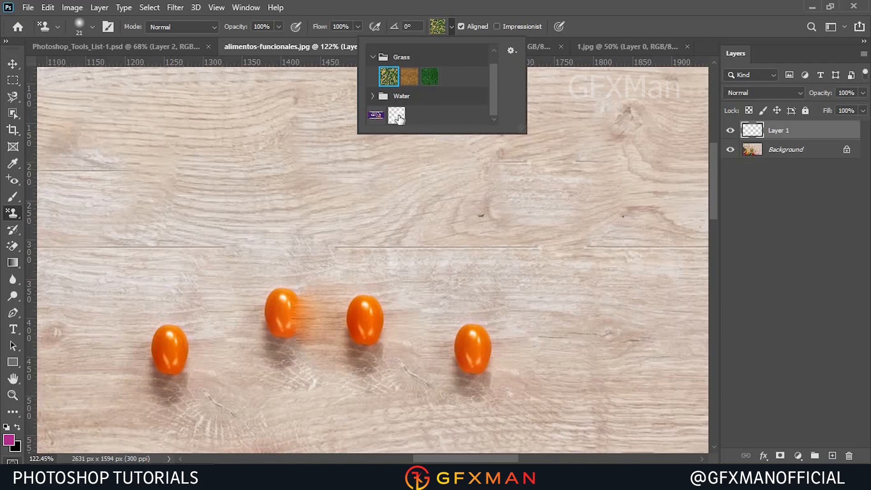
pyautogui.click(397, 117)
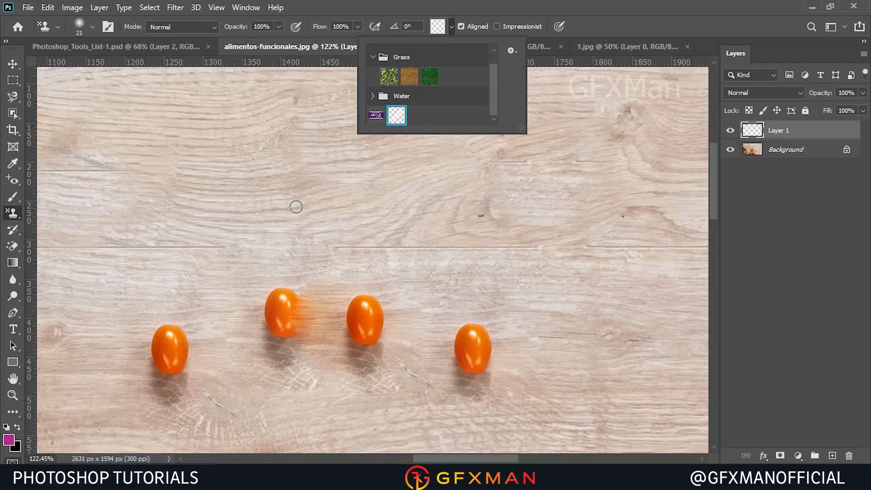
pyautogui.click(434, 160)
pyautogui.moveTo(433, 159)
pyautogui.mouseDown()
pyautogui.moveTo(482, 181)
pyautogui.moveTo(486, 121)
pyautogui.moveTo(454, 139)
pyautogui.mouseUp()
# Enlarge the brush to 1300 px and paint the text pattern across the whole image.
pyautogui.scroll(-6, 453, 138)
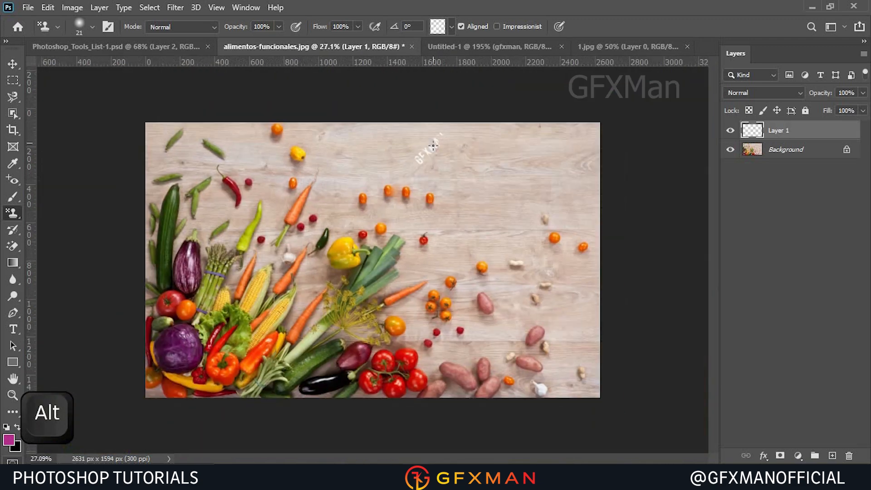
pyautogui.scroll(3, 411, 217)
pyautogui.press(']')
pyautogui.press(']')
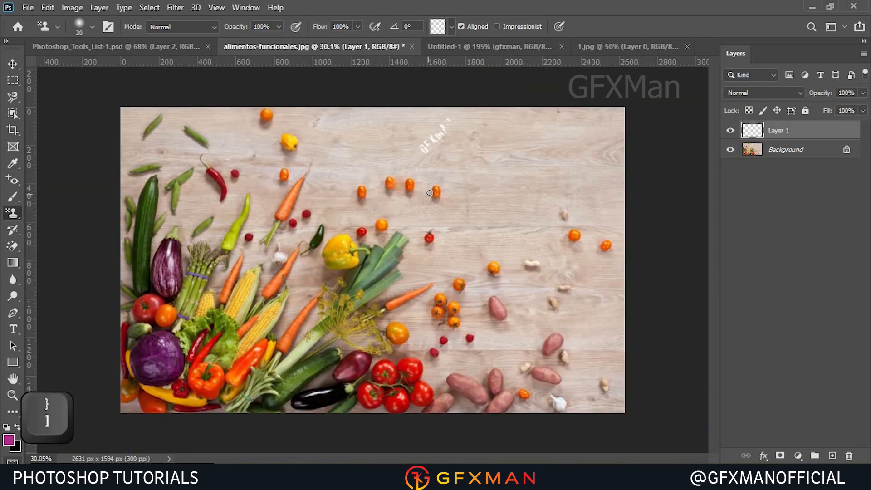
pyautogui.press(']')
pyautogui.press(']')
pyautogui.press(']')
pyautogui.press(']')
pyautogui.press(']')
pyautogui.press(']')
pyautogui.press(']')
pyautogui.press(']')
pyautogui.press(']')
pyautogui.press(']')
pyautogui.press(']')
pyautogui.press(']')
pyautogui.press(']')
pyautogui.press(']')
pyautogui.press(']')
pyautogui.press(']')
pyautogui.press(']')
pyautogui.press(']')
pyautogui.press(']')
pyautogui.press(']')
pyautogui.click(427, 191)
pyautogui.moveTo(426, 189)
pyautogui.mouseDown()
pyautogui.moveTo(282, 290)
pyautogui.moveTo(195, 236)
pyautogui.moveTo(528, 275)
pyautogui.mouseUp()
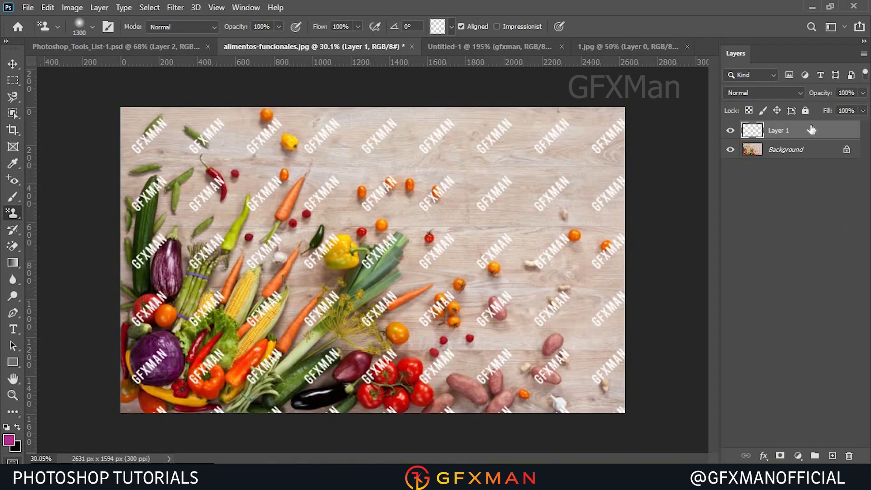
# Set the watermark layer's blend mode to Soft Light and its opacity to 50%.
pyautogui.click(791, 94)
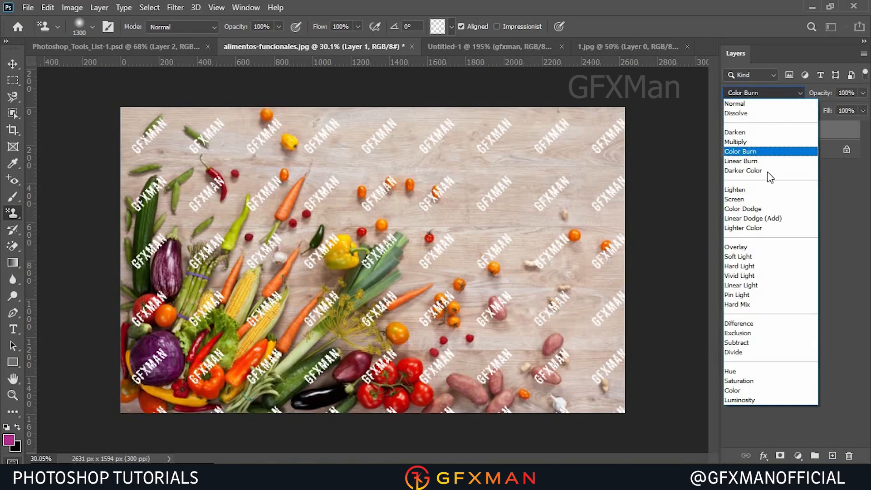
pyautogui.click(754, 257)
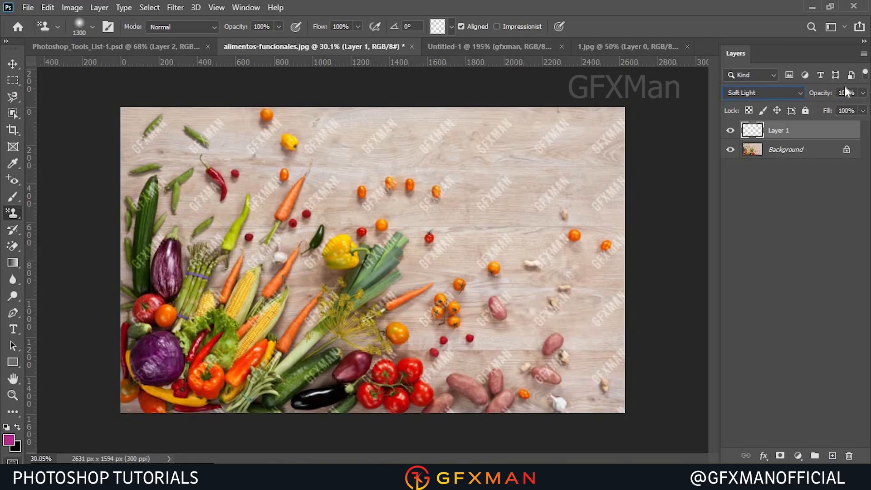
pyautogui.moveTo(861, 107); pyautogui.dragTo(831, 107)
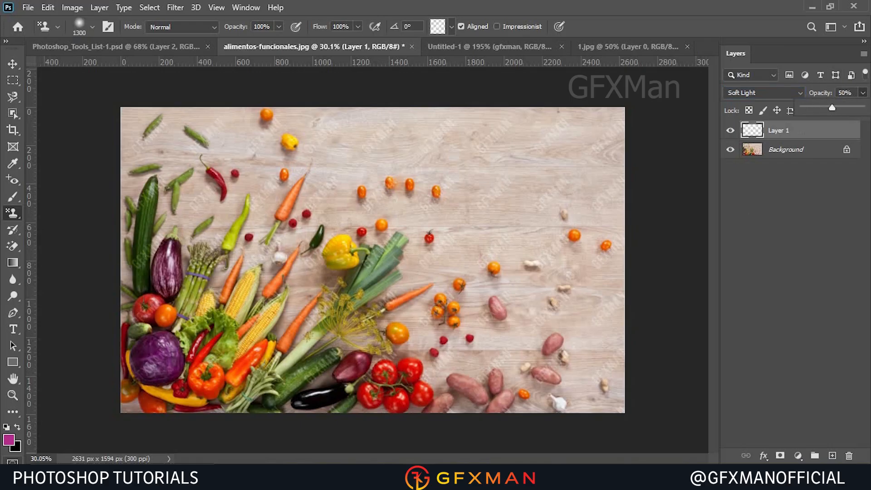
# Zoom in to inspect the watermark over the vegetables.
pyautogui.scroll(5, 319, 209)
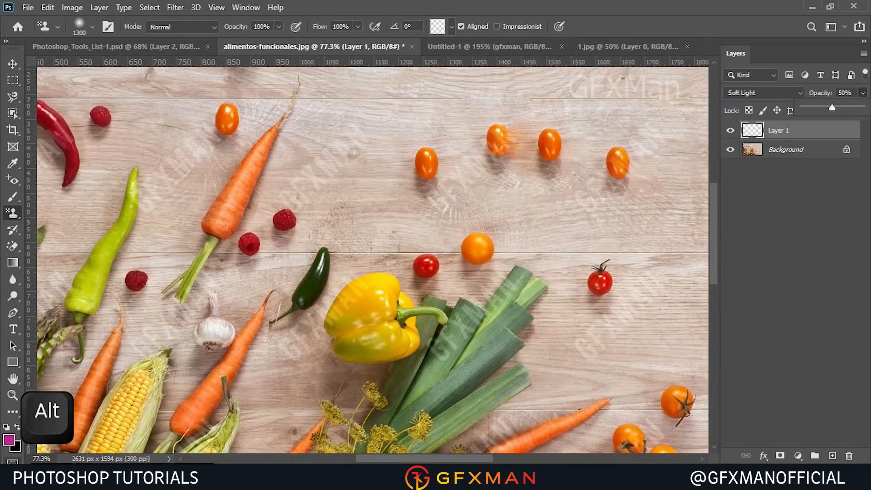
pyautogui.click(12, 65)
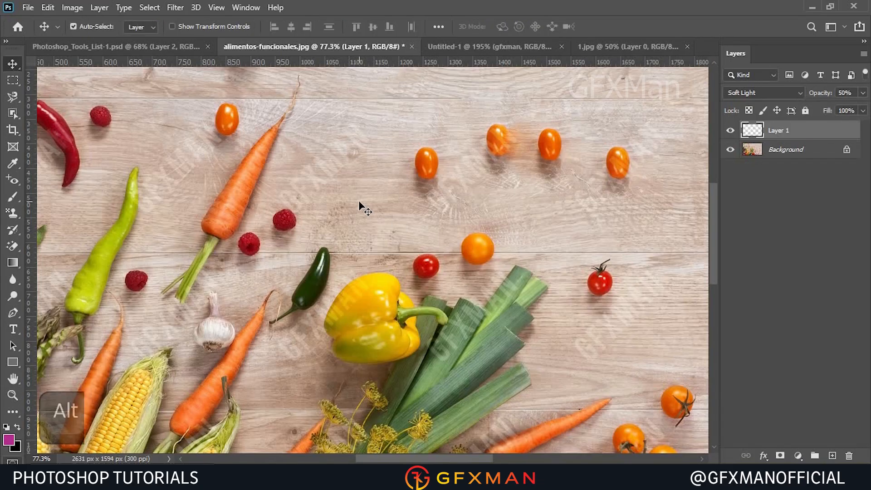
pyautogui.click(363, 211)
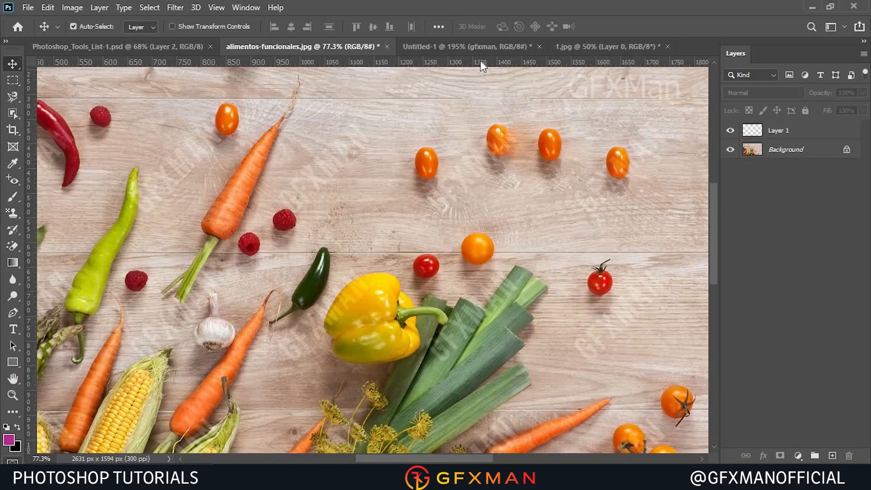
# Pan across the watermarked vegetable image to examine the text pattern over the tabletop.
pyautogui.scroll(1, 437, 181)
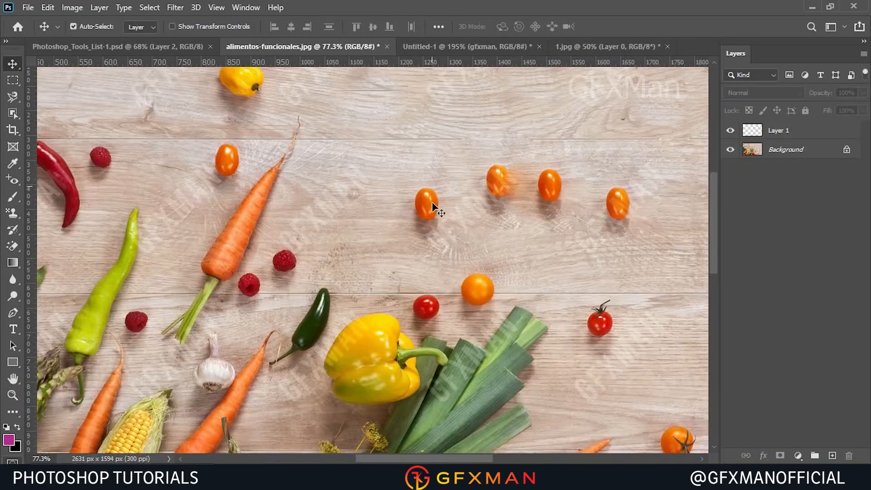
pyautogui.scroll(1, 435, 236)
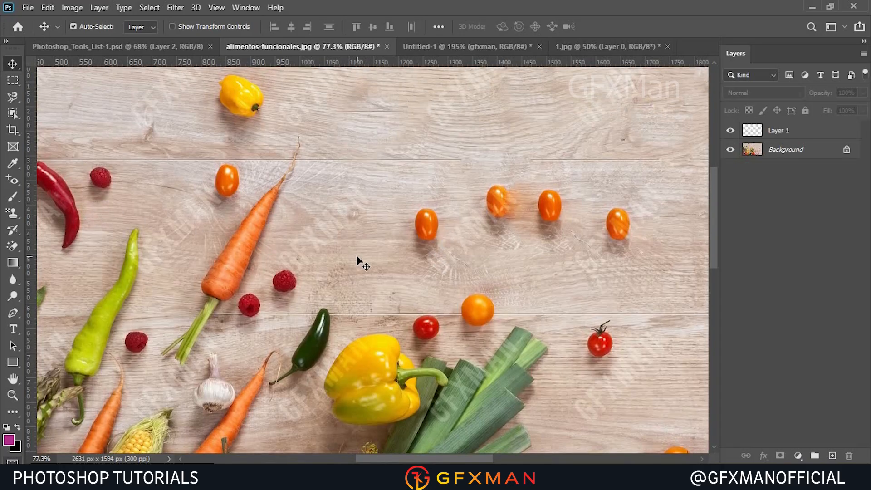
pyautogui.scroll(2, 357, 257)
pyautogui.scroll(1, 357, 256)
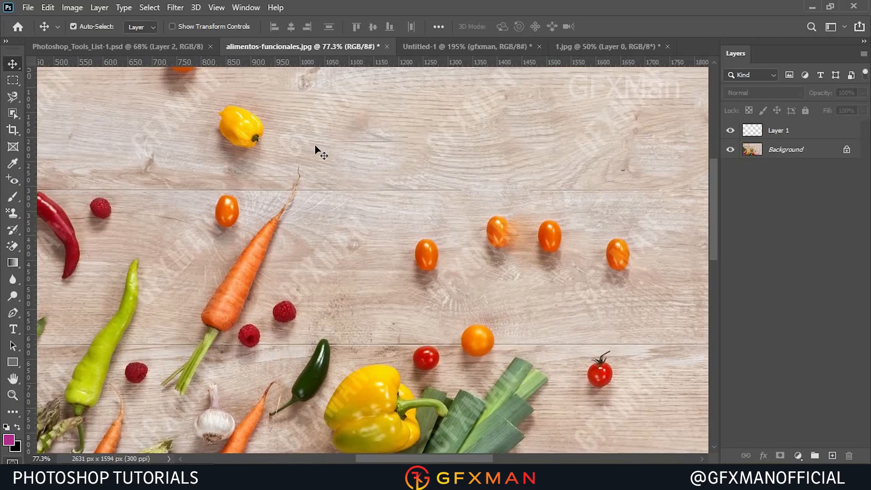
# Select the Eraser Tool in the 1.jpg image, erase a stroke on the tablet, and undo back to the Background layer.
pyautogui.click(12, 245)
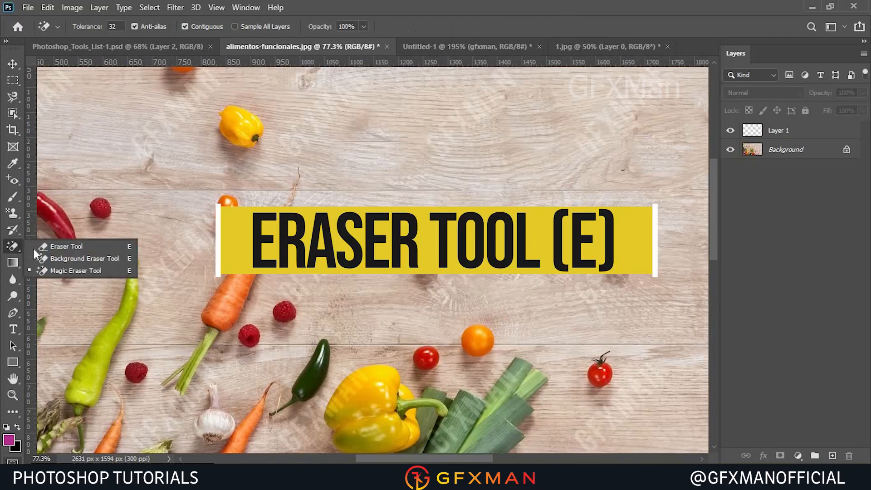
pyautogui.click(64, 249)
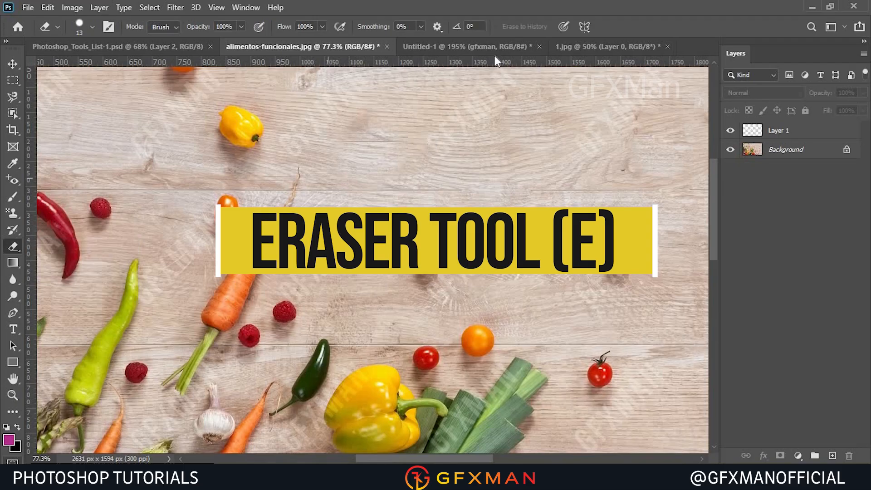
pyautogui.click(455, 46)
pyautogui.click(573, 47)
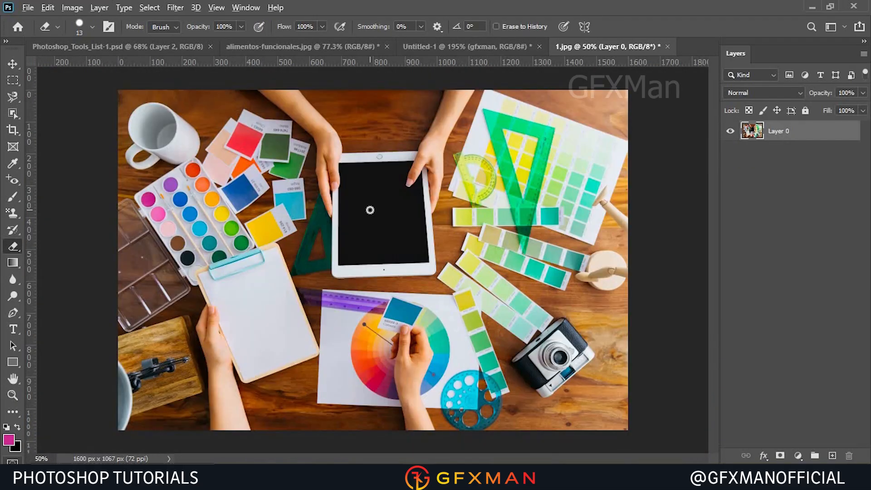
pyautogui.keyDown('alt'); pyautogui.scroll(3, 370, 210); pyautogui.keyUp('alt')
pyautogui.moveTo(340, 159)
pyautogui.mouseDown()
pyautogui.moveTo(369, 142)
pyautogui.moveTo(349, 155)
pyautogui.moveTo(319, 154)
pyautogui.moveTo(358, 144)
pyautogui.mouseUp()
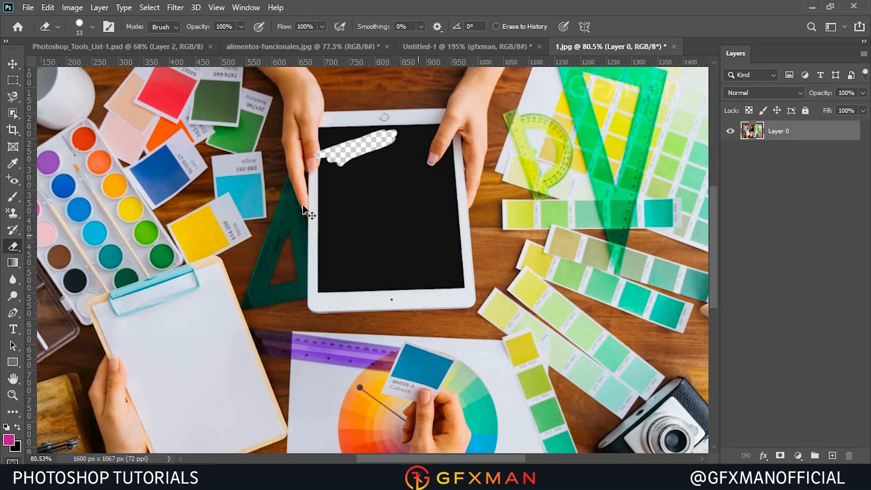
pyautogui.hotkey('ctrl', 'z')
pyautogui.hotkey('ctrl', 'z')
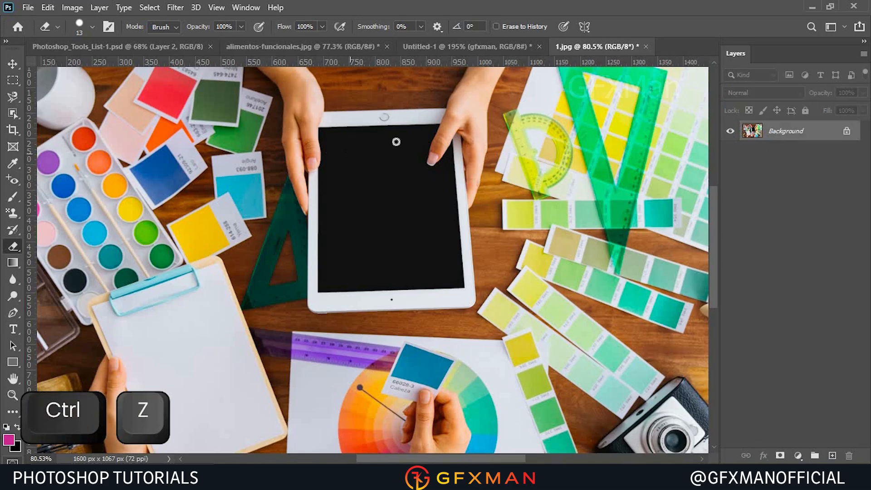
# Erase on the Background layer, painting the background colour over the blue swatch beside the paint box.
pyautogui.moveTo(396, 142); pyautogui.dragTo(352, 154)
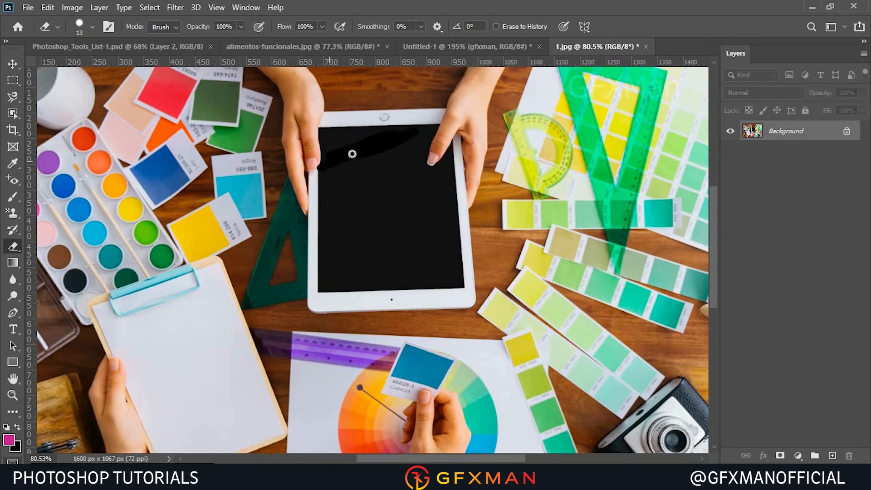
pyautogui.hotkey('ctrl', 'z')
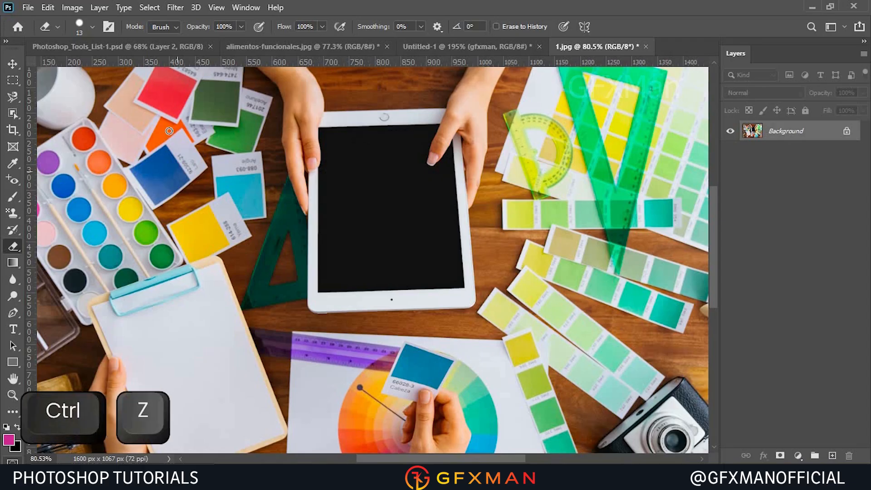
pyautogui.moveTo(144, 175)
pyautogui.mouseDown()
pyautogui.moveTo(168, 168)
pyautogui.moveTo(132, 178)
pyautogui.moveTo(172, 150)
pyautogui.moveTo(184, 155)
pyautogui.moveTo(148, 190)
pyautogui.mouseUp()
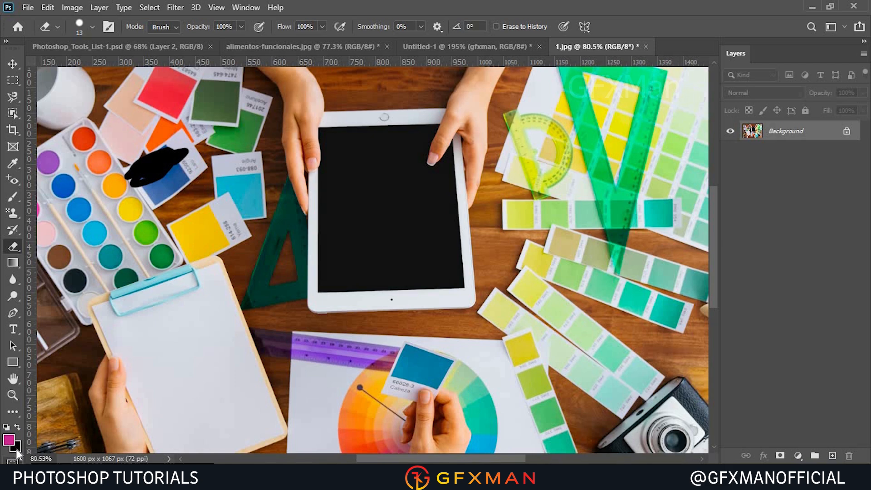
# Set the background colour to white (ffffff) and erase over the green and red swatches to paint them white.
pyautogui.click(17, 449)
pyautogui.moveTo(376, 324); pyautogui.dragTo(290, 193)
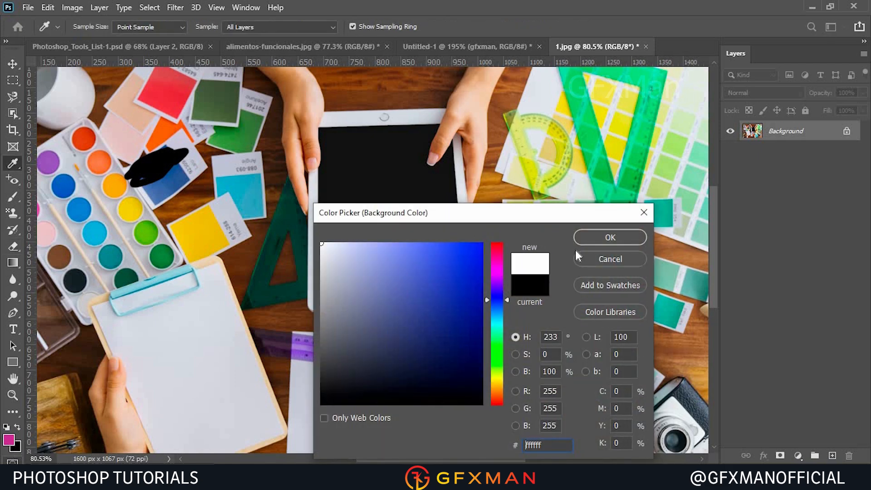
pyautogui.click(588, 237)
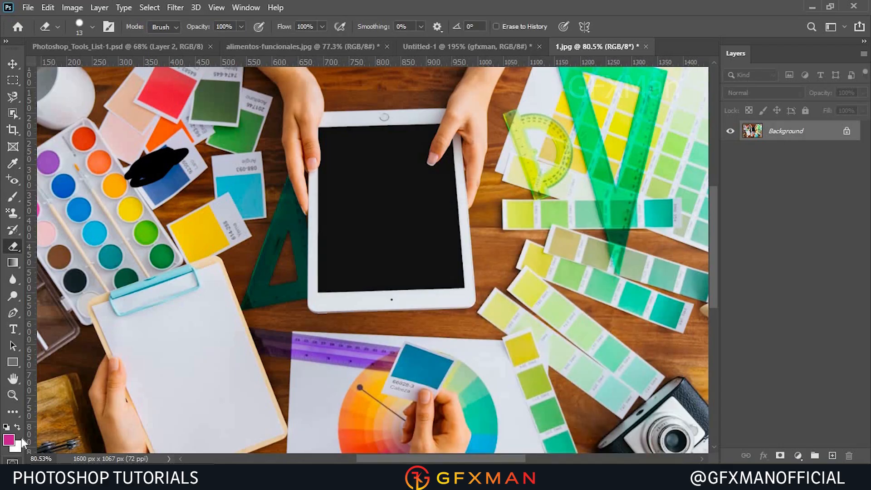
pyautogui.moveTo(217, 119); pyautogui.dragTo(236, 96)
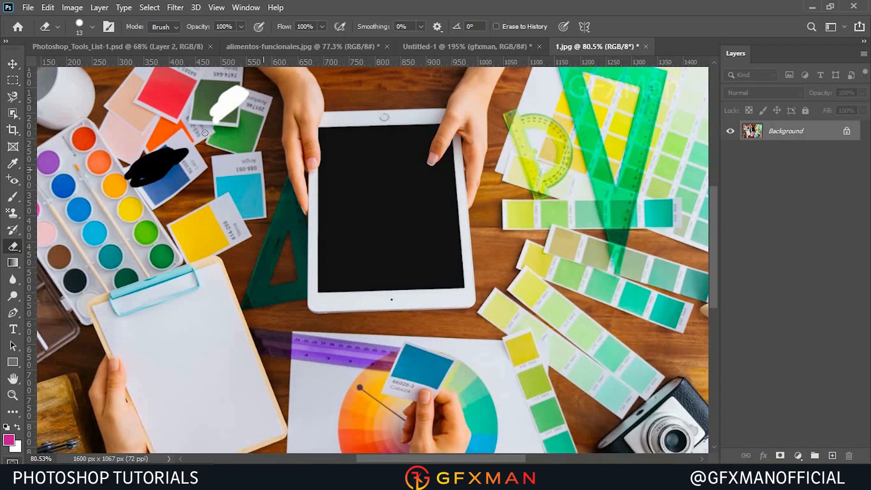
pyautogui.moveTo(175, 98); pyautogui.dragTo(159, 101)
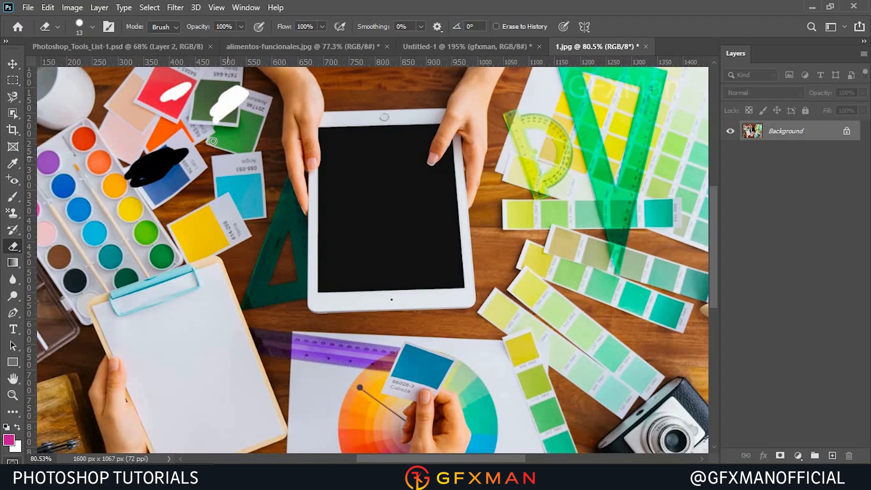
# Switch to the Background Eraser Tool and erase a vertical strip of swatches left of the tablet to transparency.
pyautogui.rightClick(18, 245)
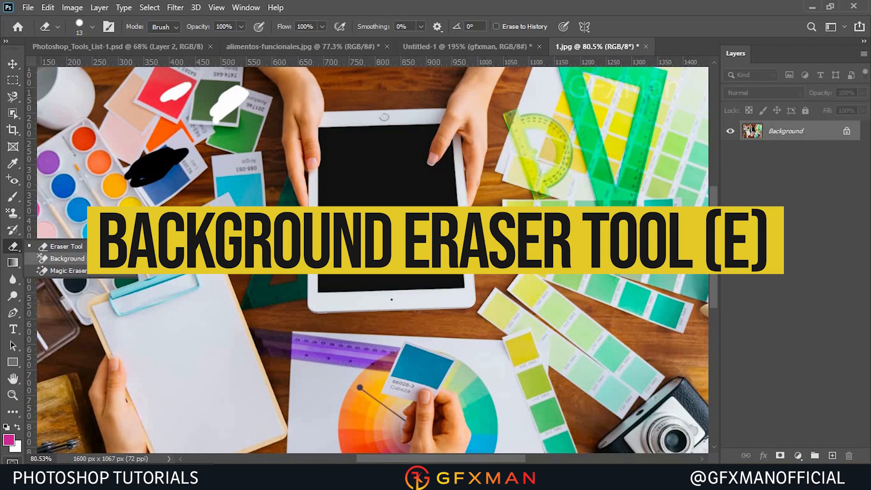
pyautogui.click(63, 258)
pyautogui.moveTo(251, 122)
pyautogui.mouseDown()
pyautogui.moveTo(216, 142)
pyautogui.moveTo(245, 145)
pyautogui.moveTo(235, 188)
pyautogui.moveTo(250, 191)
pyautogui.moveTo(232, 214)
pyautogui.moveTo(224, 202)
pyautogui.moveTo(243, 186)
pyautogui.moveTo(250, 215)
pyautogui.mouseUp()
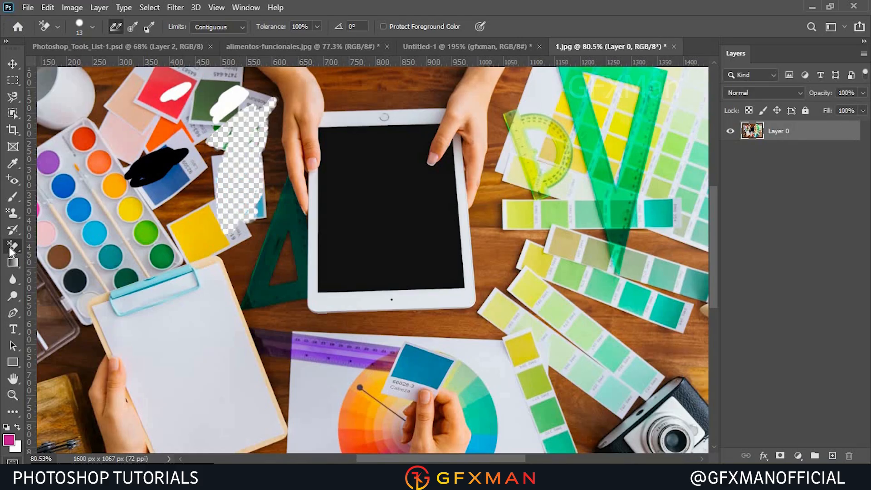
# Switch to the Magic Eraser Tool and remove the tablet screen, the clipboard paper and several paint wells.
pyautogui.rightClick(11, 249)
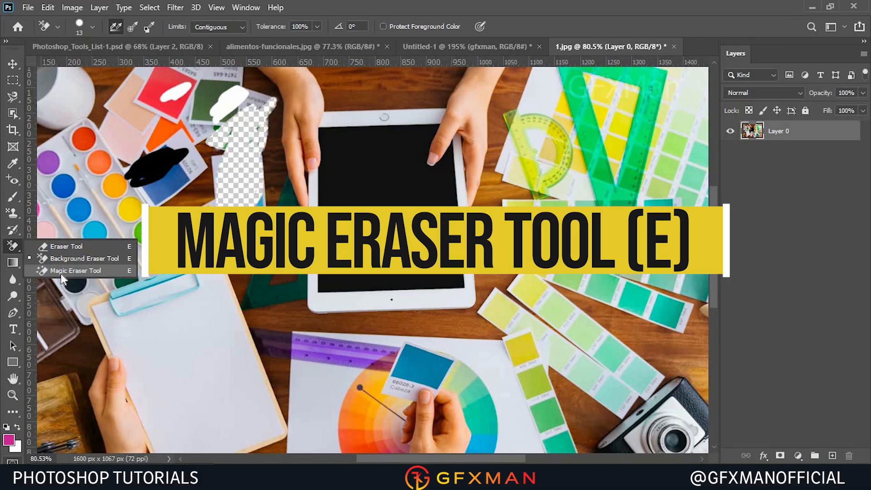
pyautogui.click(61, 272)
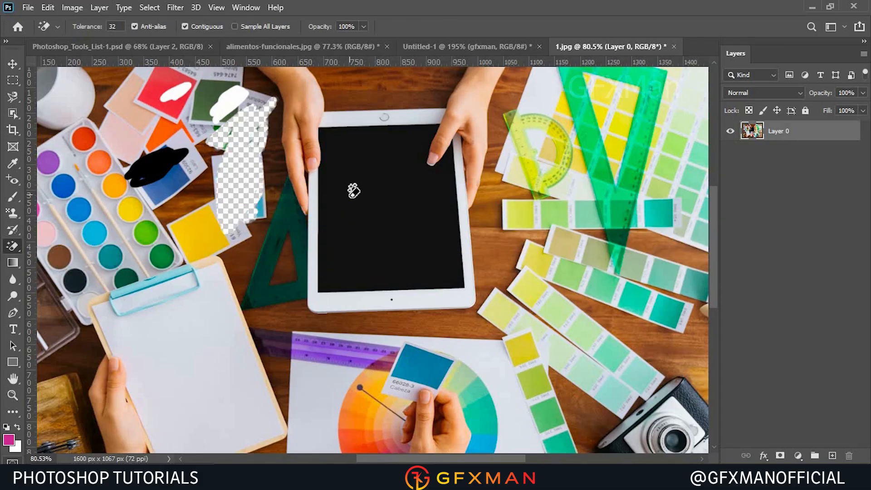
pyautogui.click(353, 190)
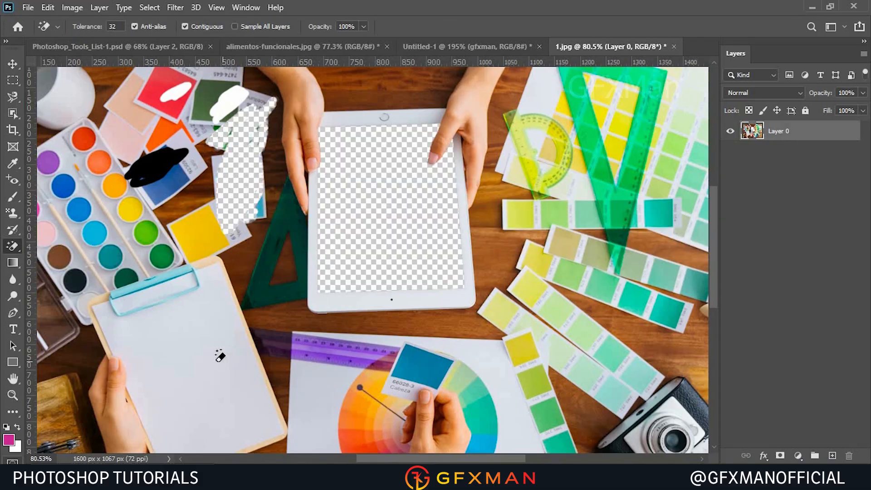
pyautogui.click(136, 390)
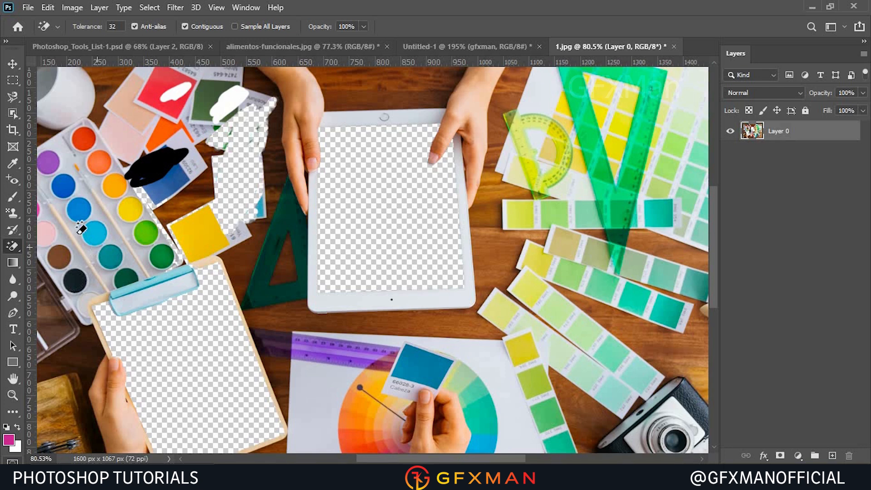
pyautogui.click(78, 210)
pyautogui.click(63, 185)
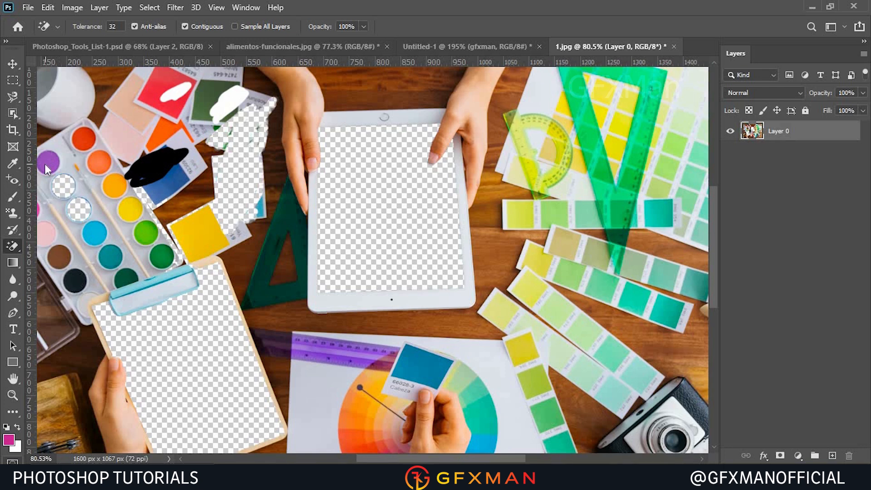
pyautogui.click(48, 162)
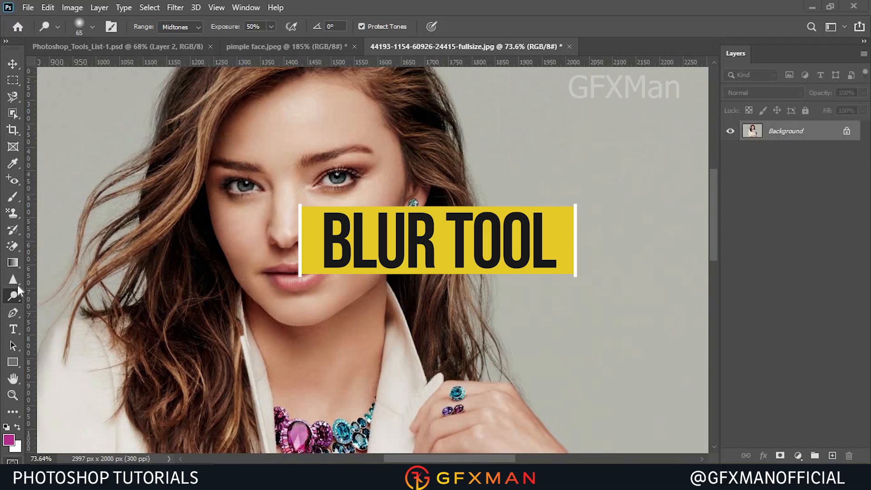
pyautogui.moveTo(15, 281); pyautogui.dragTo(60, 277)
pyautogui.click(61, 280)
pyautogui.scroll(5, 279, 144)
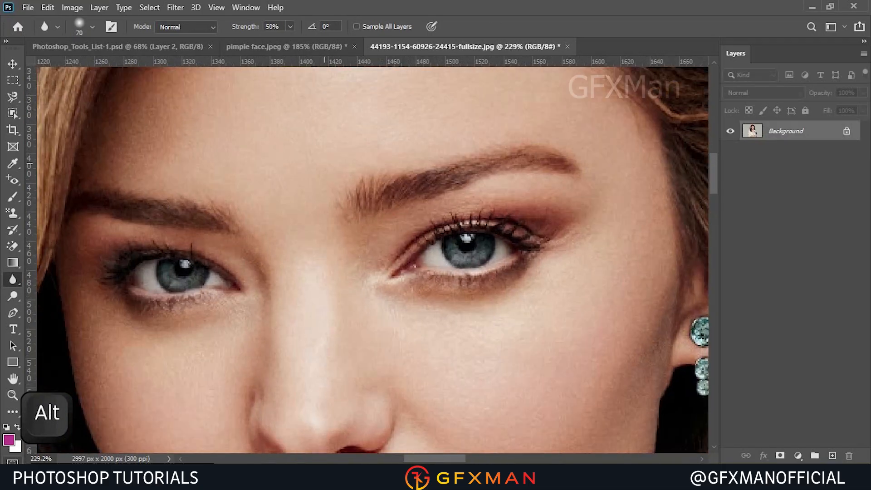
pyautogui.scroll(-3, 258, 182)
pyautogui.scroll(6, 381, 229)
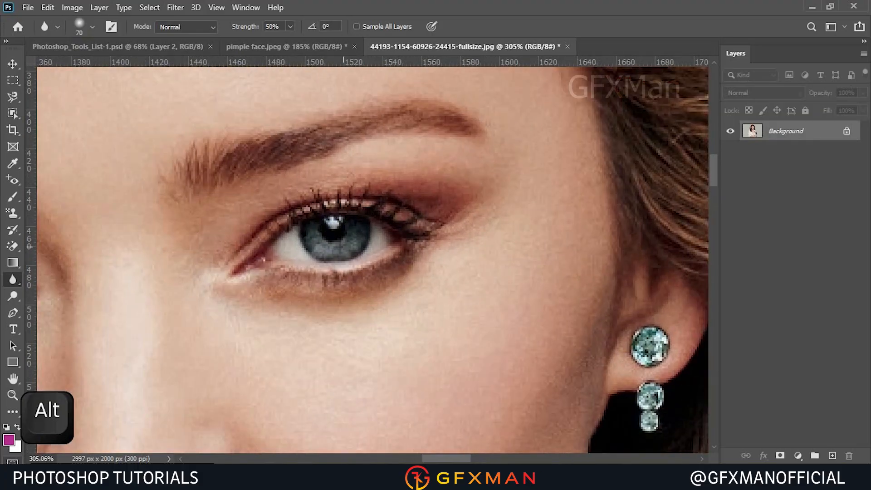
pyautogui.moveTo(343, 247); pyautogui.dragTo(333, 245)
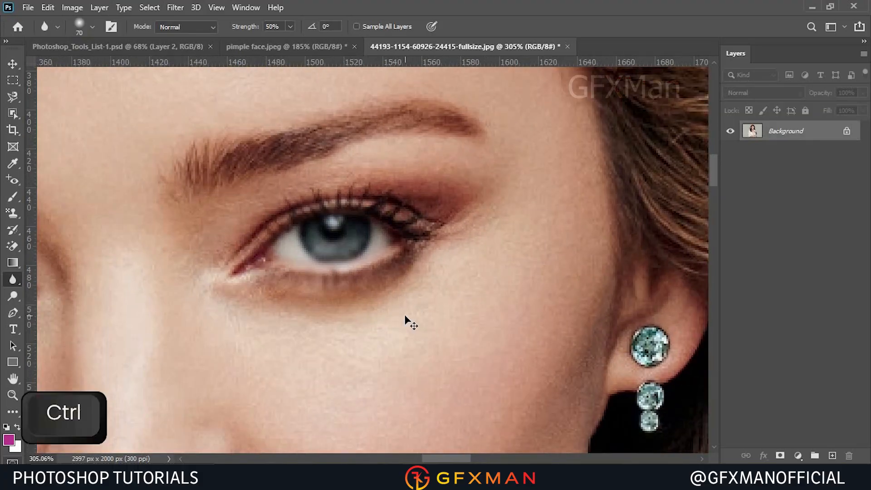
pyautogui.hotkey('ctrl', 'z')
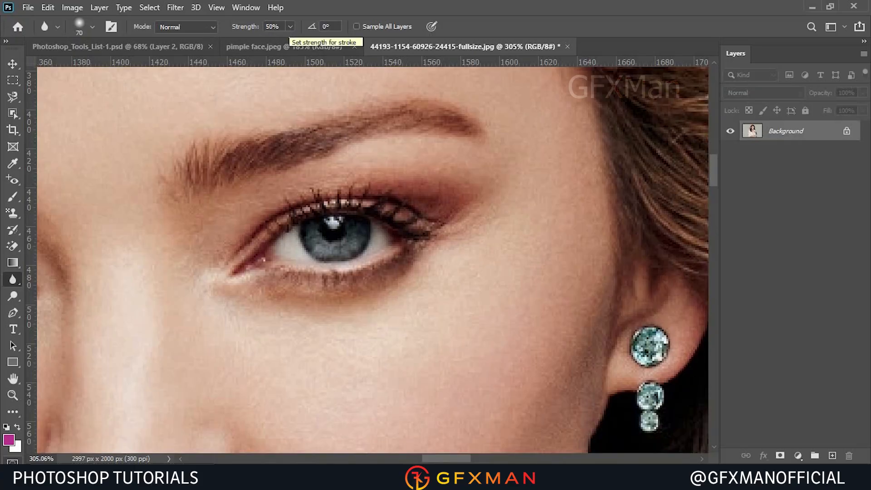
# Select the Sharpen Tool and sharpen the stones of the model's earring with a few clicks.
pyautogui.scroll(-6, 285, 235)
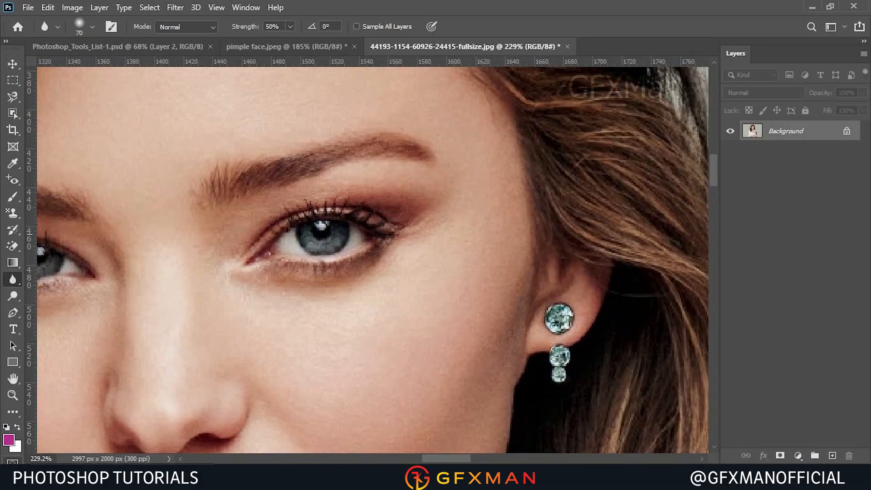
pyautogui.scroll(-2, 335, 173)
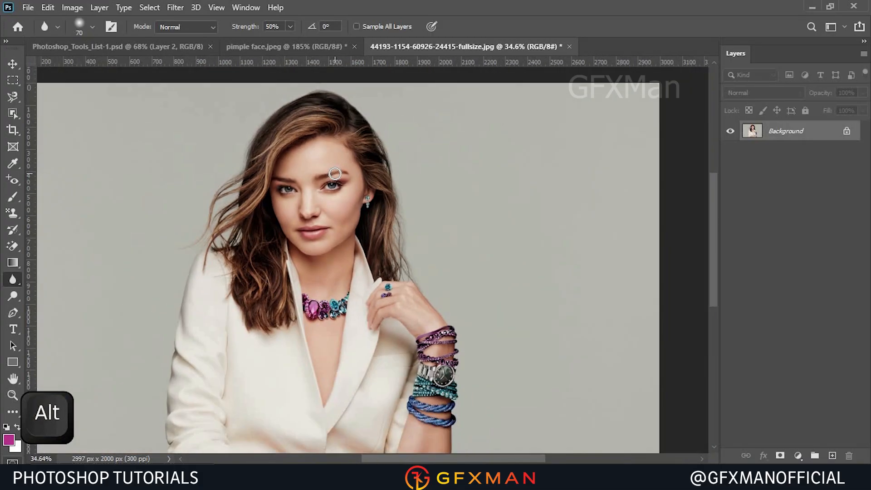
pyautogui.scroll(-1, 488, 243)
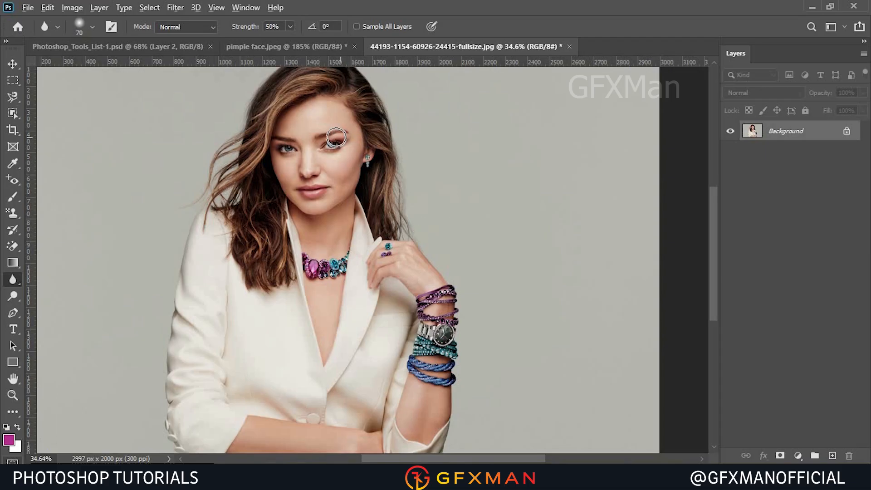
pyautogui.scroll(6, 335, 138)
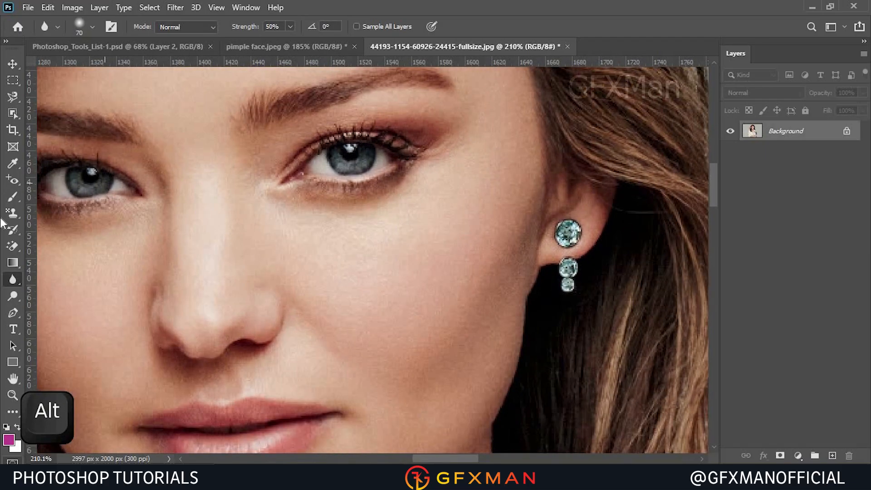
pyautogui.rightClick(13, 280)
pyautogui.click(68, 291)
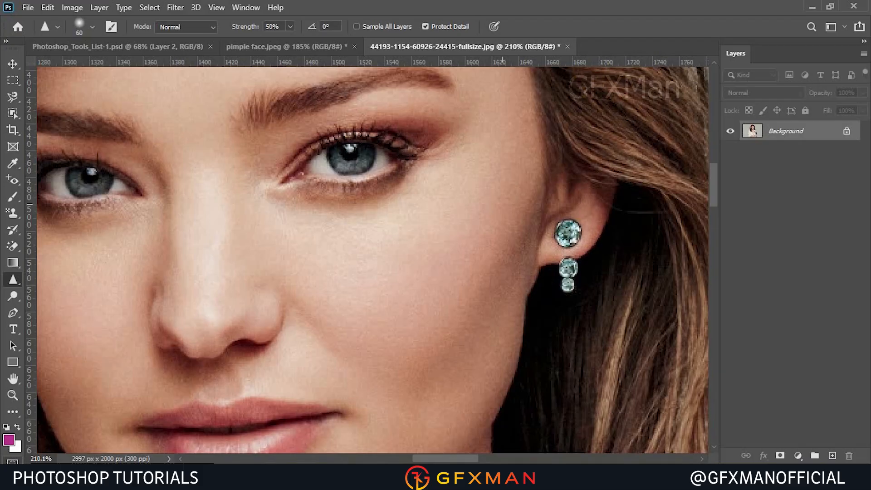
pyautogui.scroll(5, 577, 233)
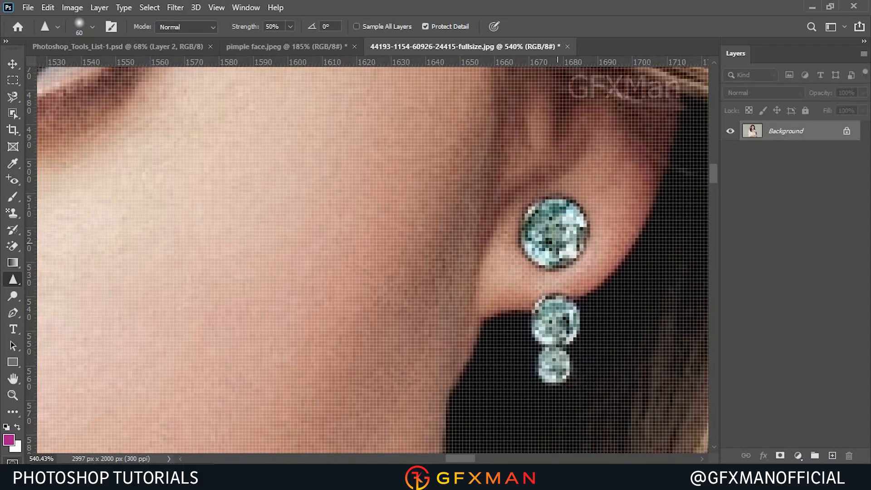
pyautogui.click(558, 243)
pyautogui.click(558, 242)
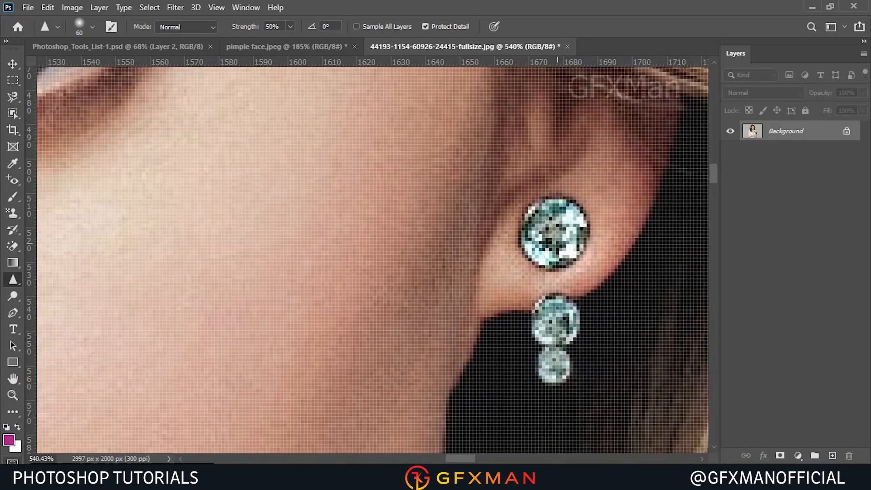
pyautogui.click(547, 355)
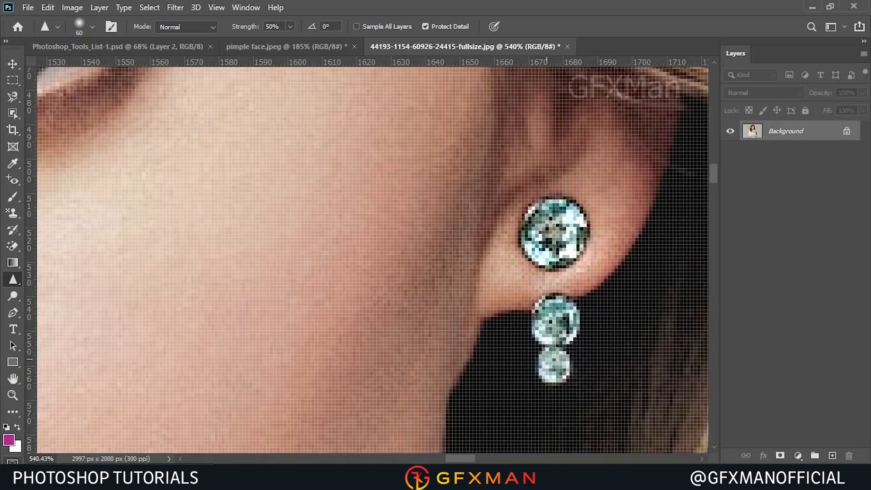
# Try smudging the top earring stone sideways into the hair with the Smudge Tool, then undo the smudge.
pyautogui.scroll(-4, 457, 304)
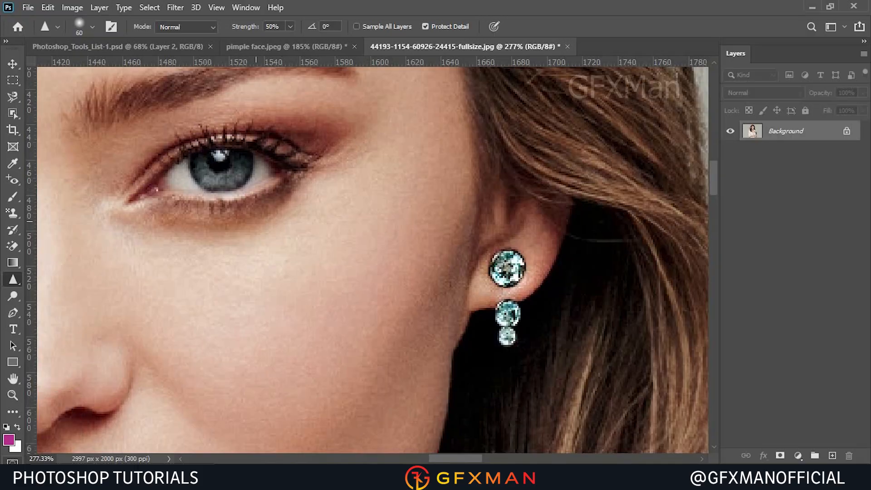
pyautogui.rightClick(17, 281)
pyautogui.click(56, 304)
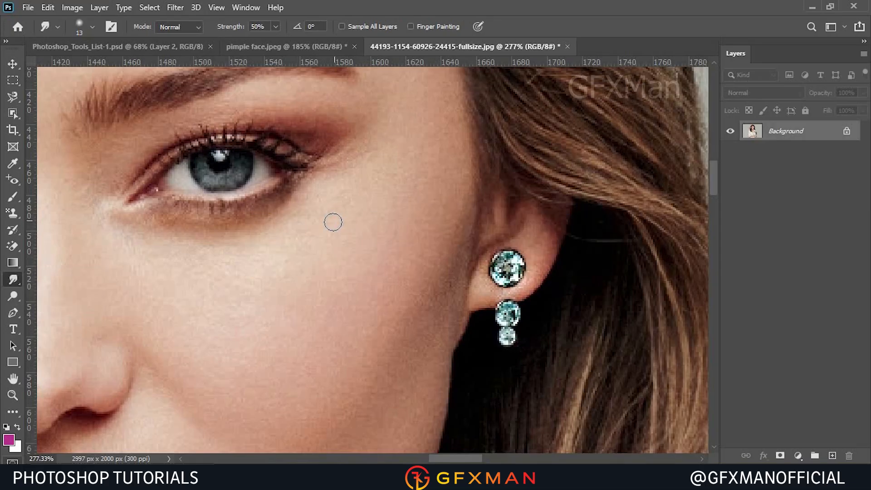
pyautogui.scroll(-3, 281, 230)
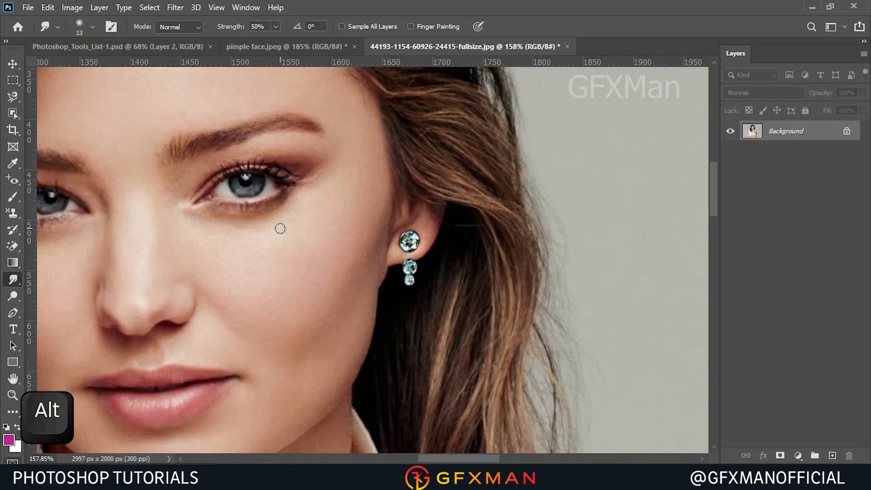
pyautogui.scroll(-2, 300, 264)
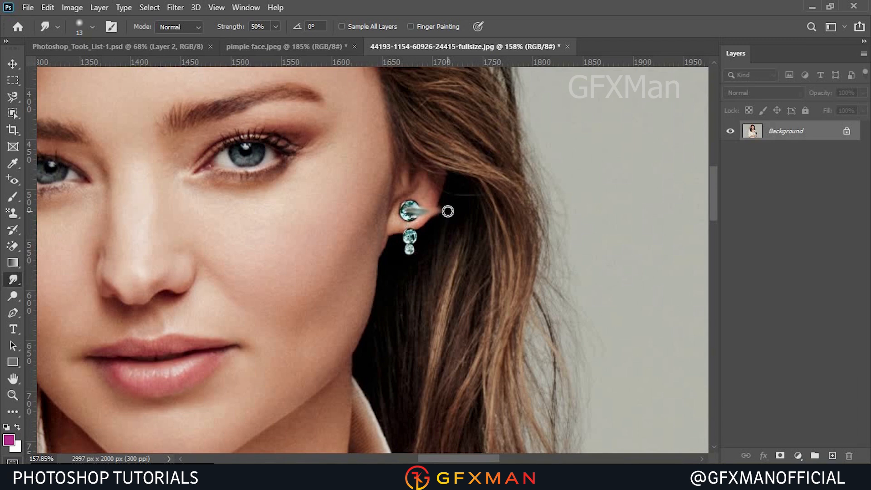
pyautogui.moveTo(408, 206); pyautogui.dragTo(462, 210)
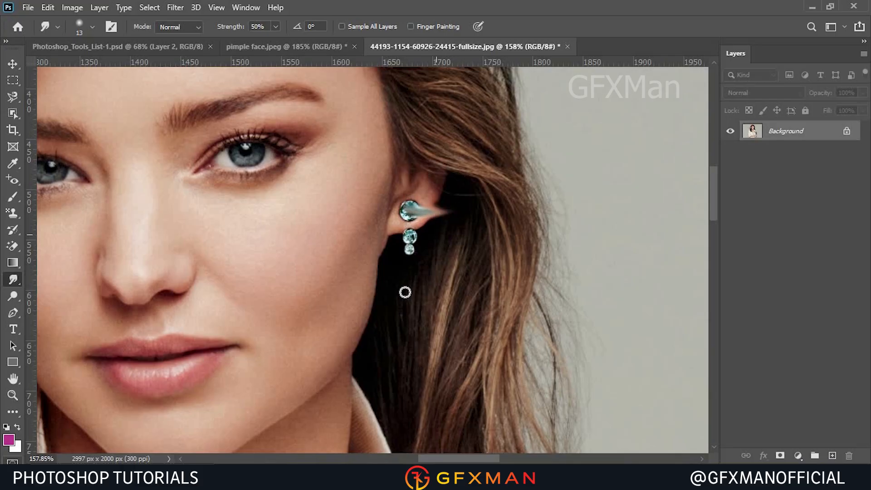
pyautogui.hotkey('ctrl', 'z')
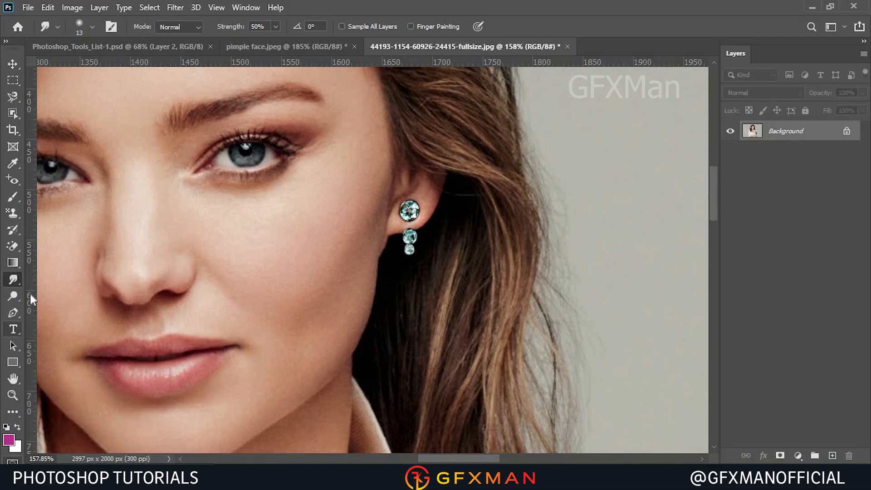
# Switch to the Dodge Tool and lighten the skin under the model's right eye with one stroke.
pyautogui.click(8, 301)
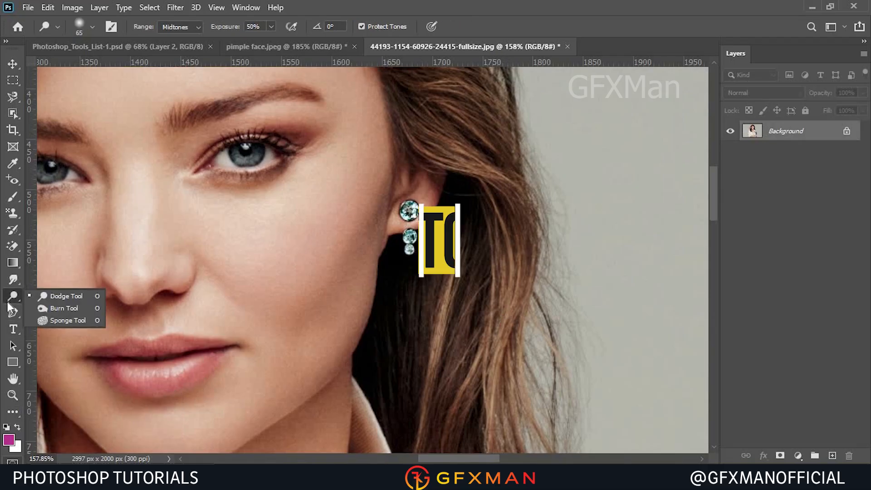
pyautogui.click(50, 296)
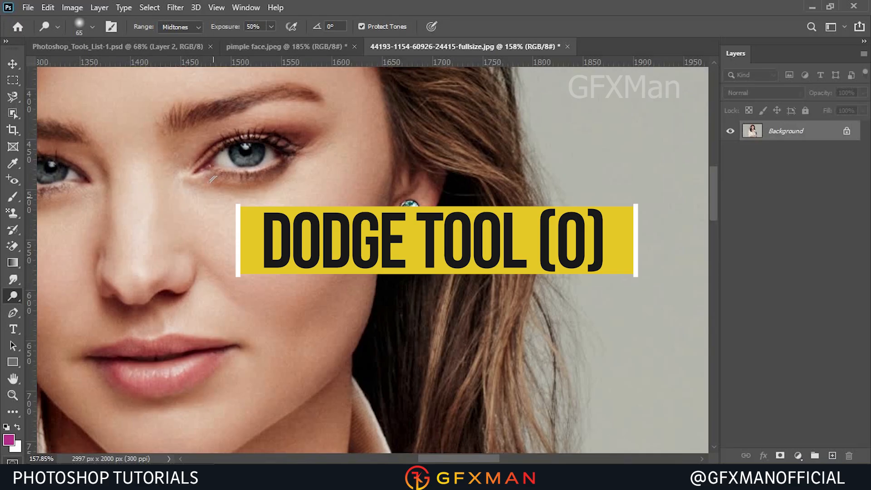
pyautogui.moveTo(197, 153)
pyautogui.mouseDown()
pyautogui.moveTo(213, 164)
pyautogui.moveTo(302, 130)
pyautogui.moveTo(299, 150)
pyautogui.mouseUp()
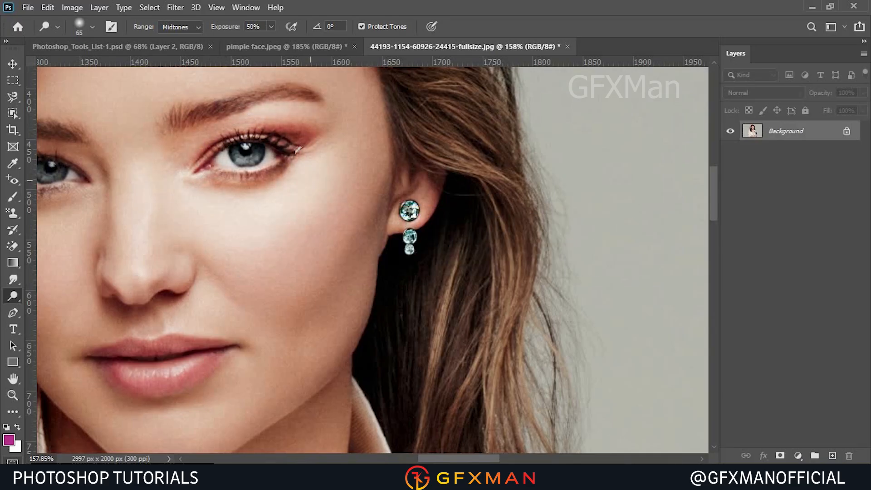
# Switch to the Burn Tool and darken the eyelid and under-eye area around the model's right eye.
pyautogui.rightClick(15, 295)
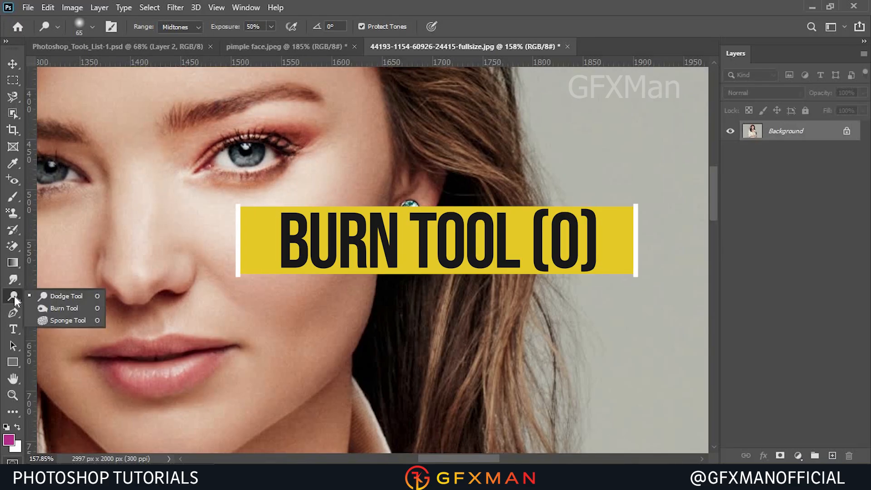
pyautogui.click(68, 308)
pyautogui.moveTo(219, 172)
pyautogui.mouseDown()
pyautogui.moveTo(290, 168)
pyautogui.moveTo(312, 145)
pyautogui.mouseUp()
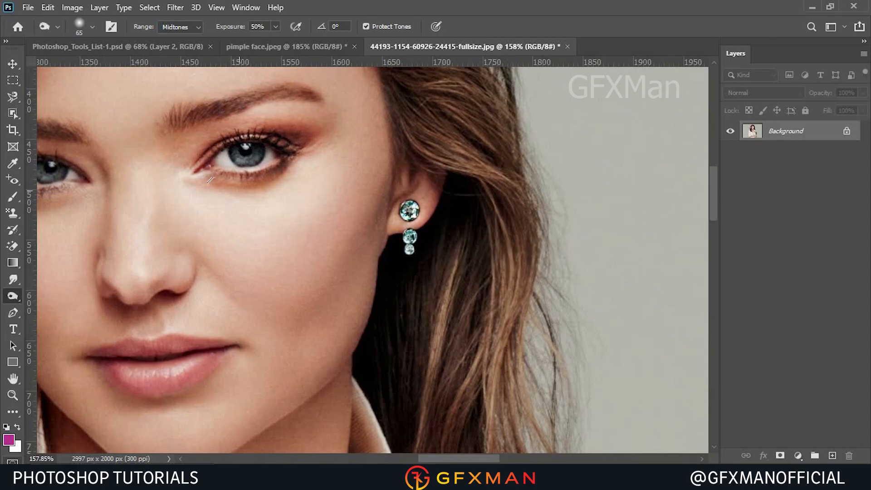
pyautogui.moveTo(185, 165)
pyautogui.mouseDown()
pyautogui.moveTo(267, 172)
pyautogui.moveTo(295, 132)
pyautogui.moveTo(326, 136)
pyautogui.moveTo(159, 197)
pyautogui.mouseUp()
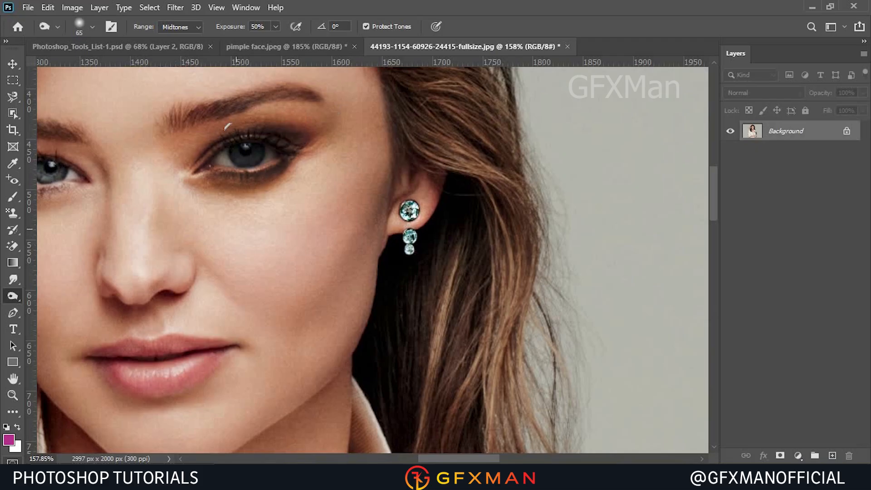
pyautogui.moveTo(199, 163)
pyautogui.mouseDown()
pyautogui.moveTo(281, 232)
pyautogui.moveTo(295, 290)
pyautogui.mouseUp()
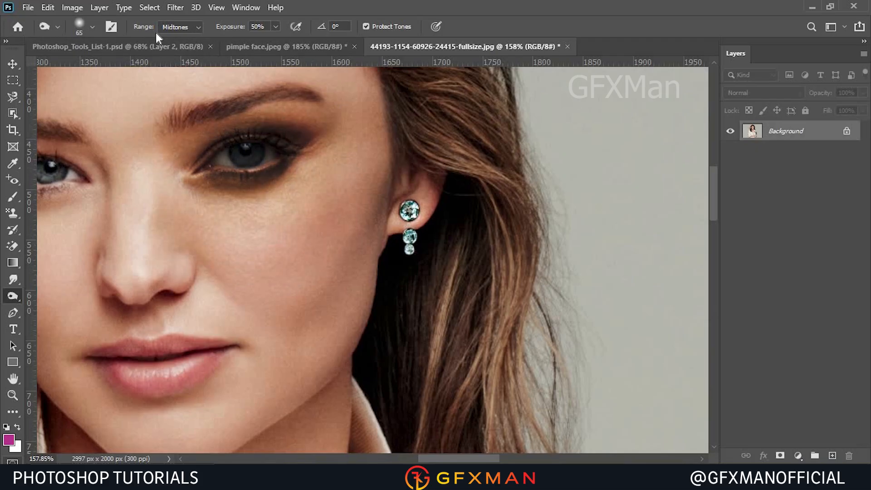
# Switch to the Sponge Tool in Desaturate mode and desaturate the skin under the model's left eye.
pyautogui.rightClick(17, 296)
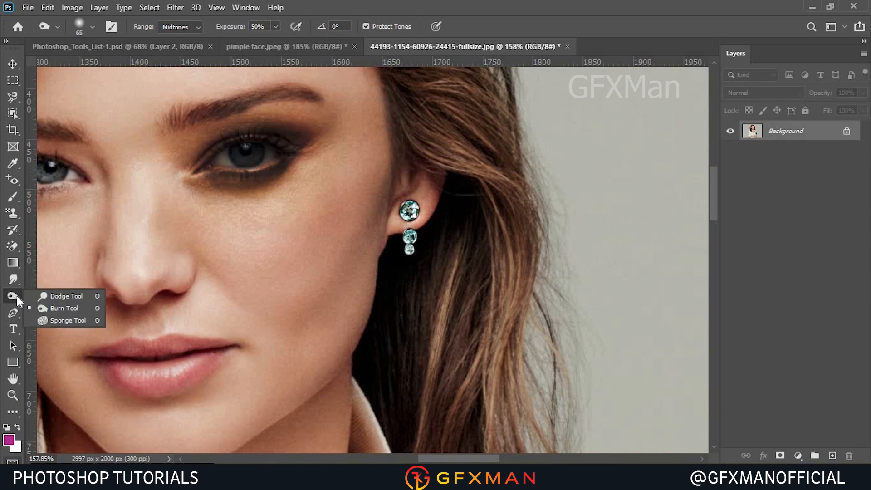
pyautogui.click(59, 320)
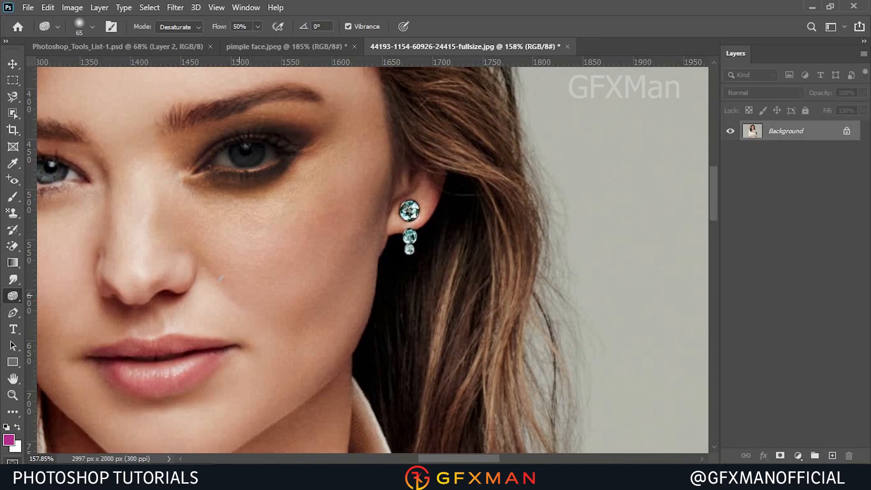
pyautogui.keyDown('alt'); pyautogui.scroll(-3, 291, 271); pyautogui.keyUp('alt')
pyautogui.keyDown('alt'); pyautogui.scroll(6, 117, 202); pyautogui.keyUp('alt')
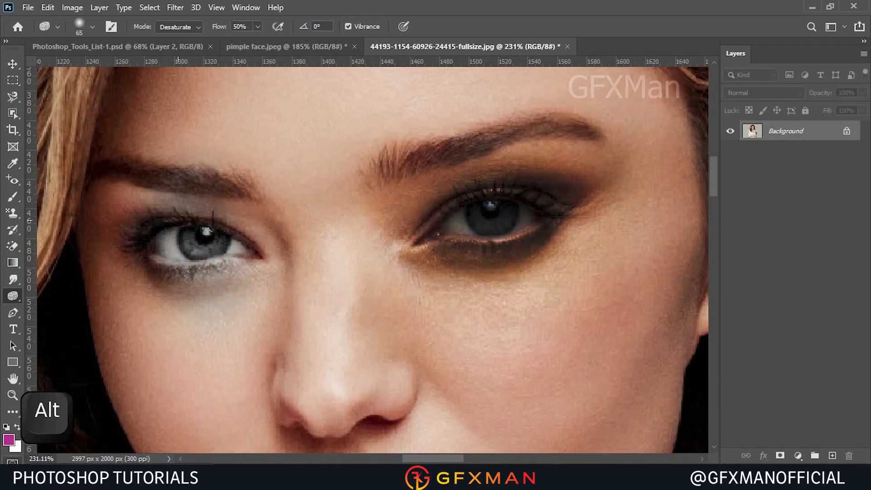
pyautogui.moveTo(180, 338)
pyautogui.mouseDown()
pyautogui.moveTo(146, 216)
pyautogui.moveTo(174, 322)
pyautogui.mouseUp()
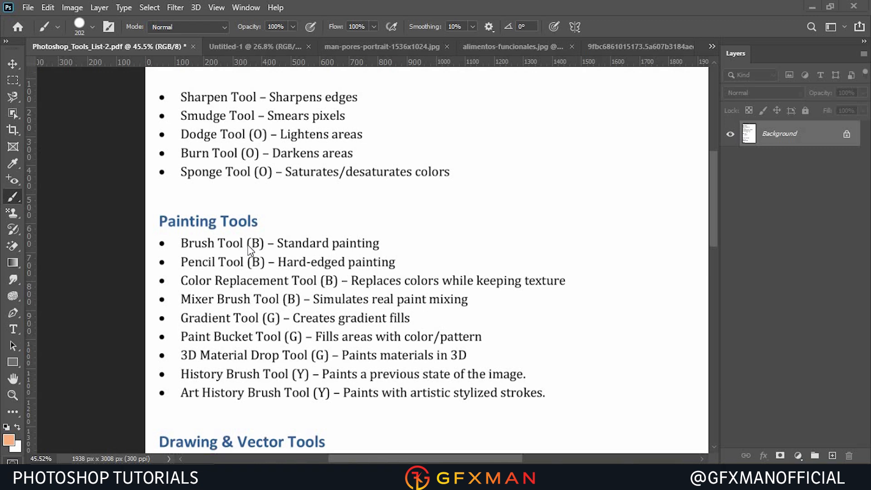
# In the Untitled-1 document, set the brush to 48 px with reduced hardness and paint a soft orange squiggle.
pyautogui.click(251, 47)
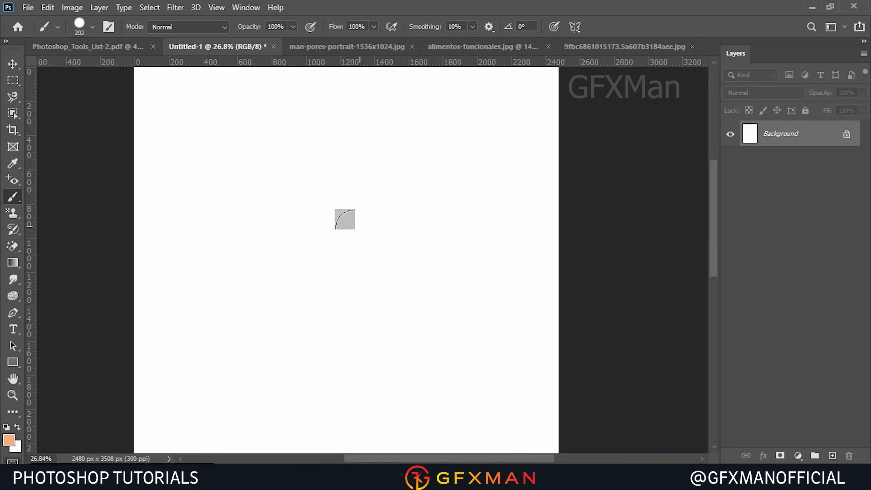
pyautogui.click(85, 31)
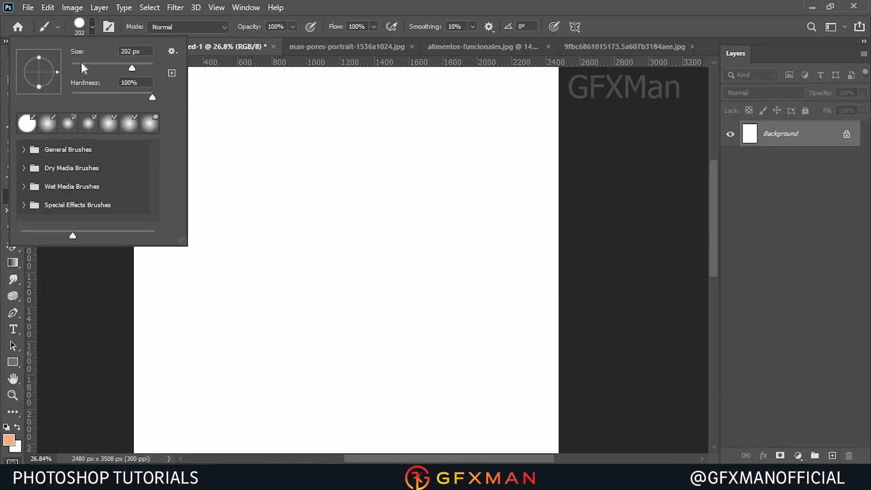
pyautogui.moveTo(127, 70); pyautogui.dragTo(90, 64)
pyautogui.moveTo(86, 102)
pyautogui.mouseDown()
pyautogui.moveTo(96, 97)
pyautogui.moveTo(70, 98)
pyautogui.mouseUp()
pyautogui.moveTo(338, 157)
pyautogui.mouseDown()
pyautogui.moveTo(321, 221)
pyautogui.moveTo(346, 188)
pyautogui.moveTo(384, 222)
pyautogui.mouseUp()
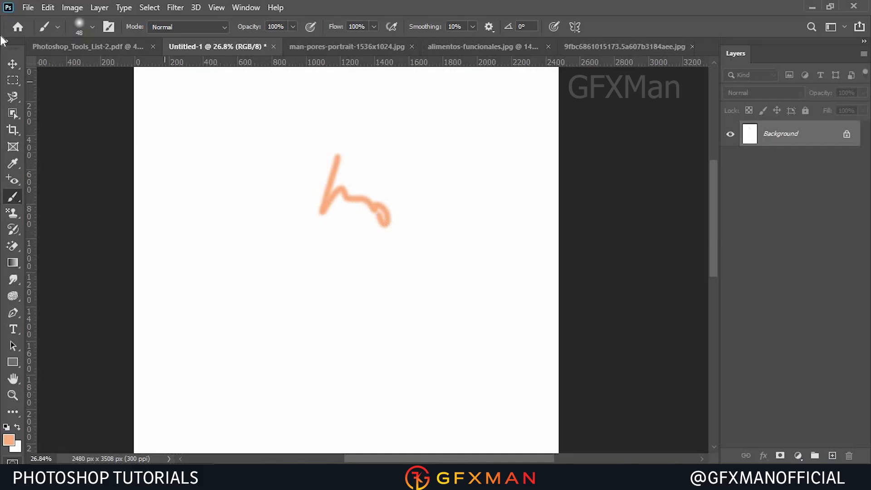
# Set the brush hardness to 100% and paint a straight vertical hard-edged line beside the squiggle.
pyautogui.click(91, 32)
pyautogui.moveTo(73, 96); pyautogui.dragTo(152, 97)
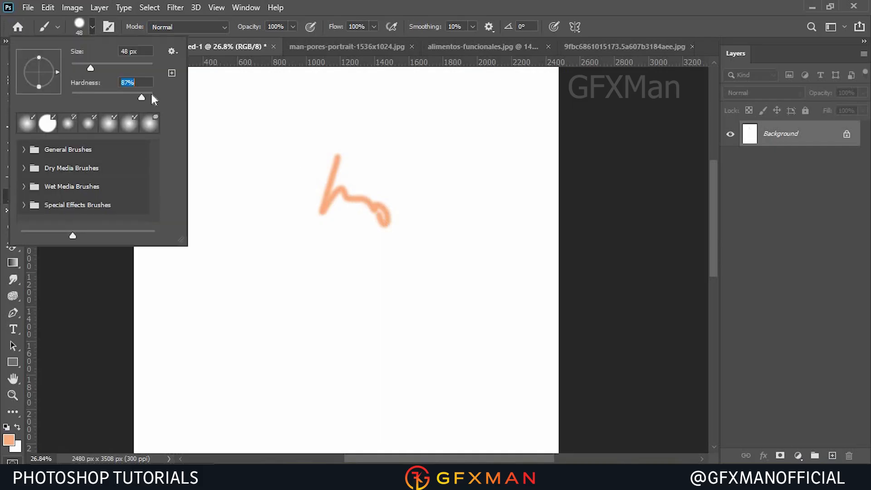
pyautogui.click(457, 146)
pyautogui.keyDown('shift'); pyautogui.click(458, 223); pyautogui.keyUp('shift')
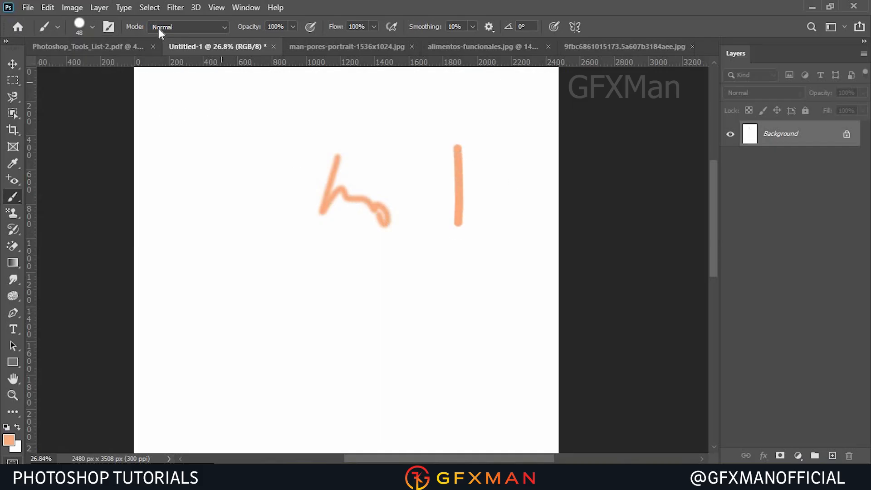
# Open the Brush Settings panel and browse its brush tips, tip shape options and panel menu.
pyautogui.click(93, 27)
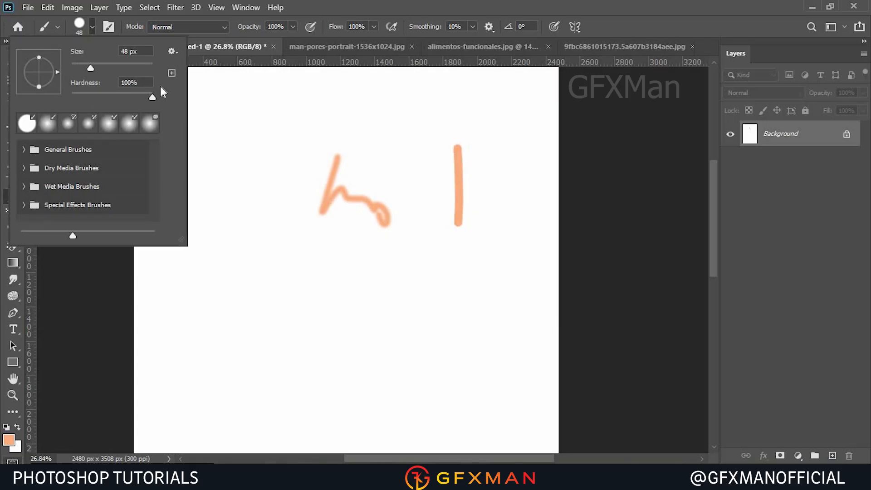
pyautogui.click(108, 31)
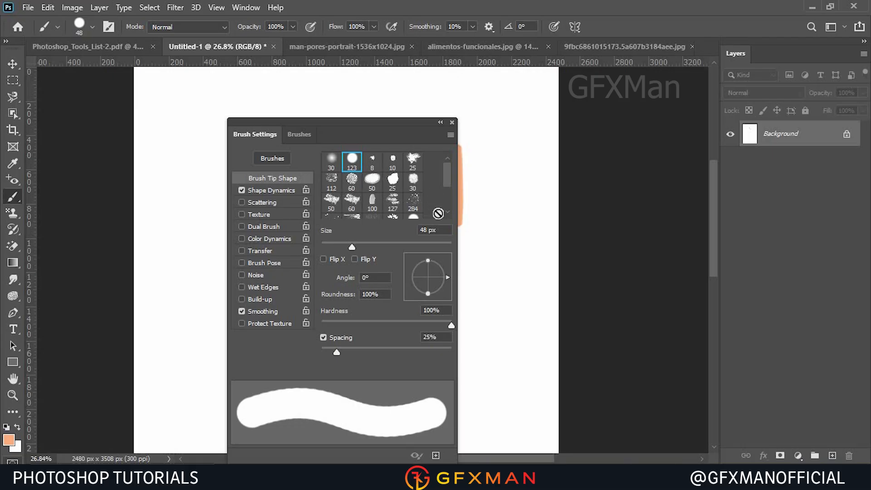
pyautogui.moveTo(447, 175); pyautogui.dragTo(445, 189)
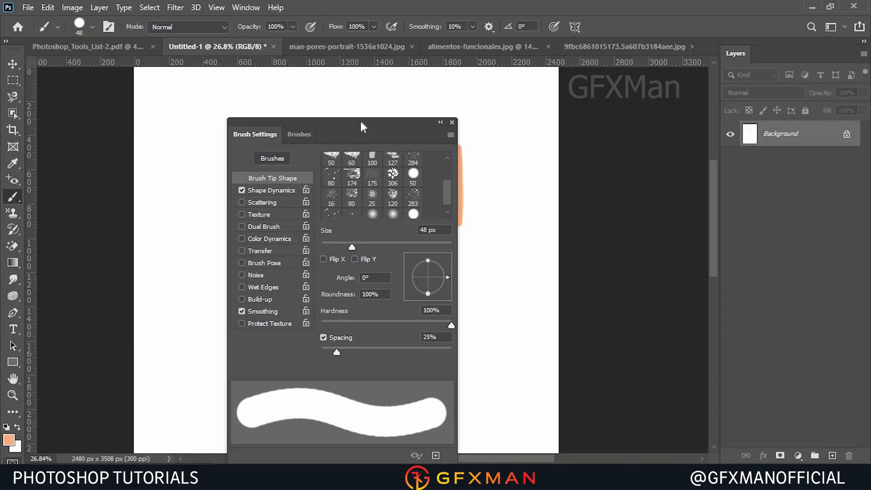
pyautogui.moveTo(360, 121); pyautogui.dragTo(383, 91)
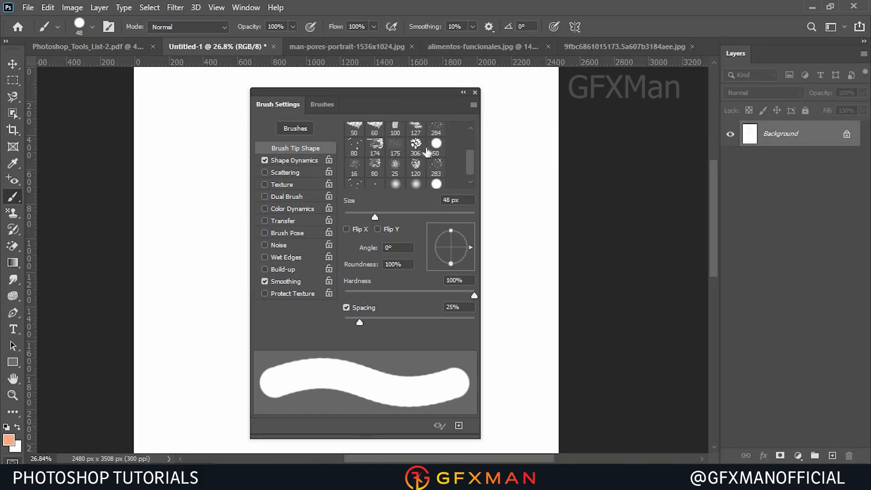
pyautogui.click(469, 104)
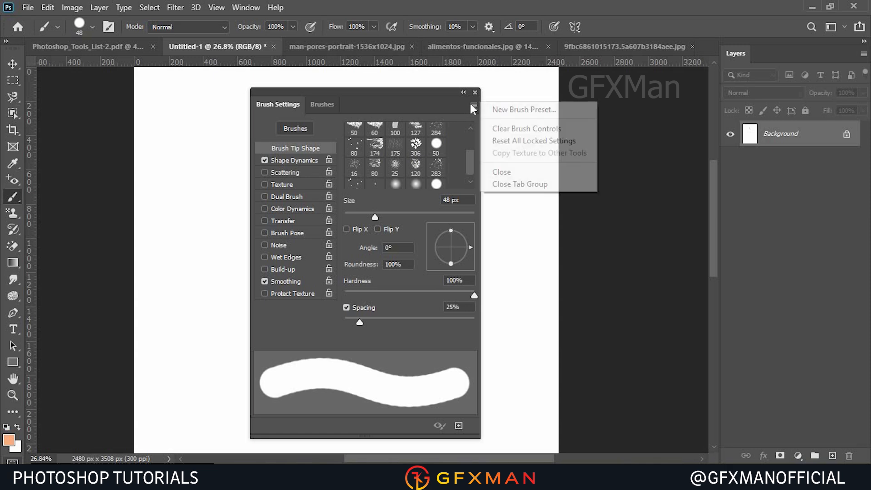
pyautogui.click(470, 104)
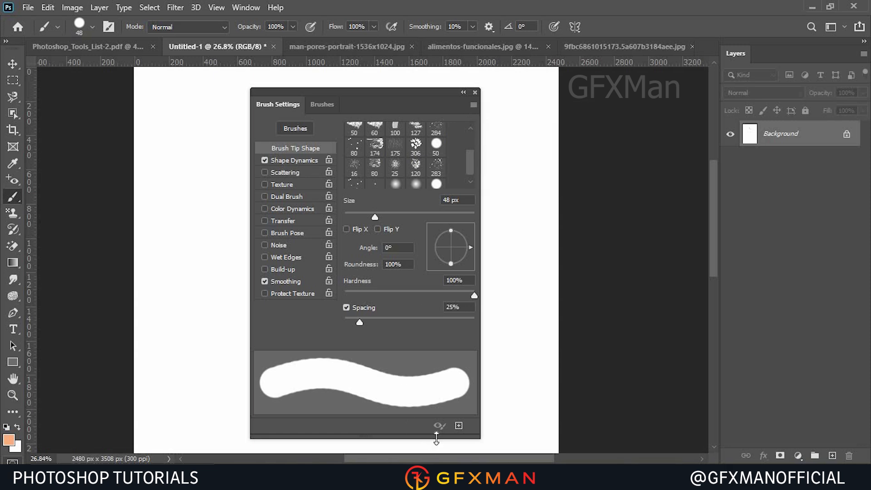
# Open the Import Brushes dialog from the Brushes panel menu and cancel it.
pyautogui.click(320, 109)
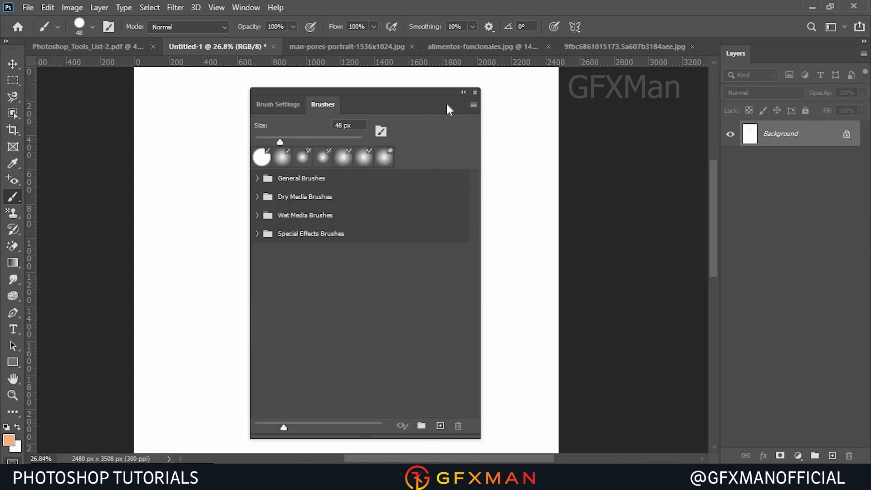
pyautogui.click(473, 105)
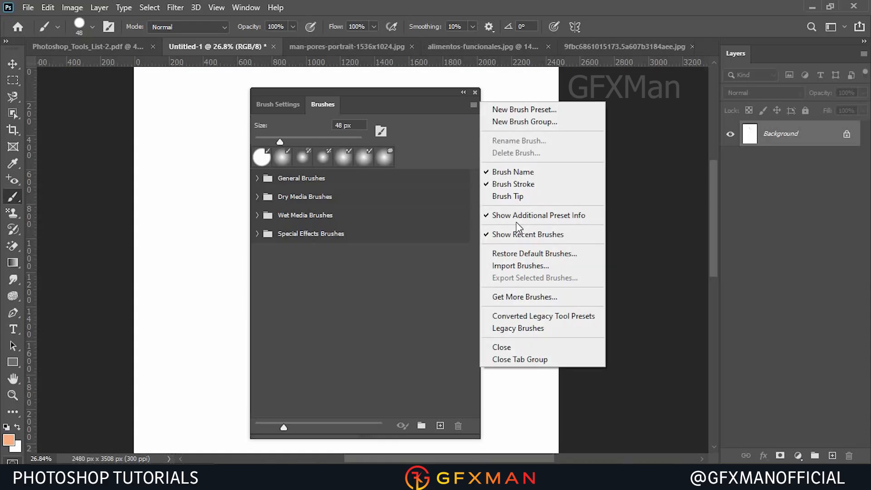
pyautogui.click(527, 266)
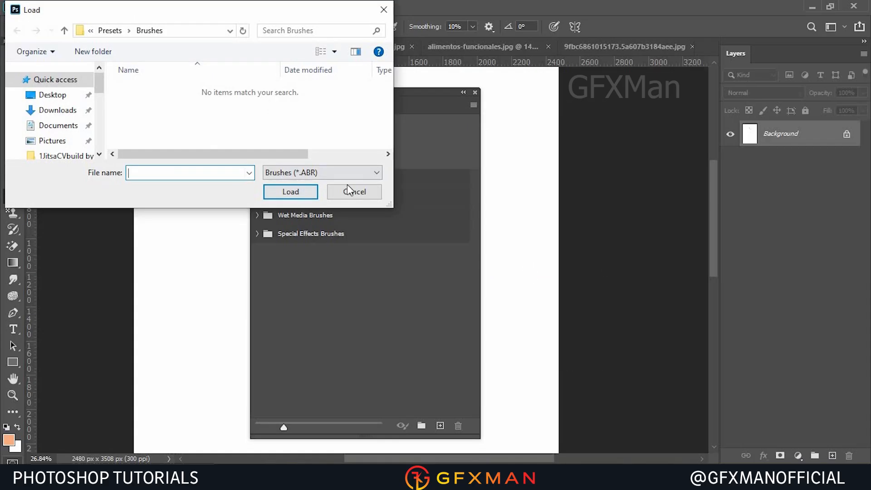
pyautogui.click(347, 196)
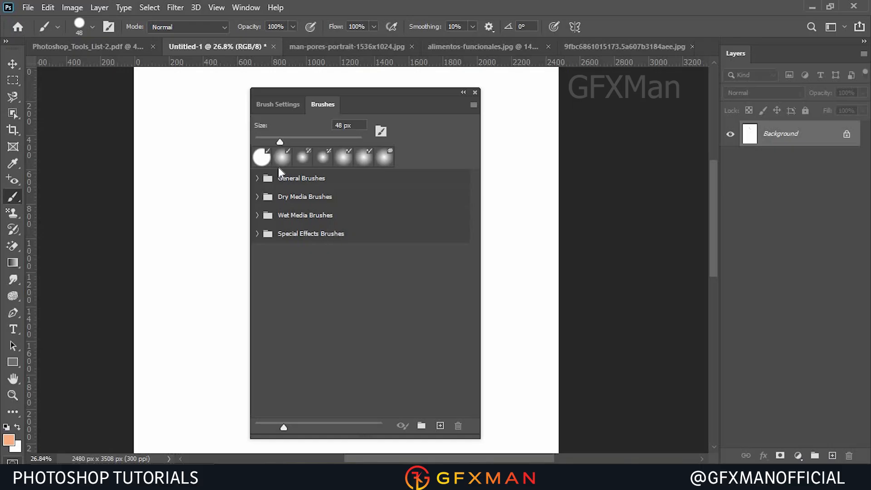
# Toggle back to the Brush Settings panel and close the brush panel group.
pyautogui.press('F5')
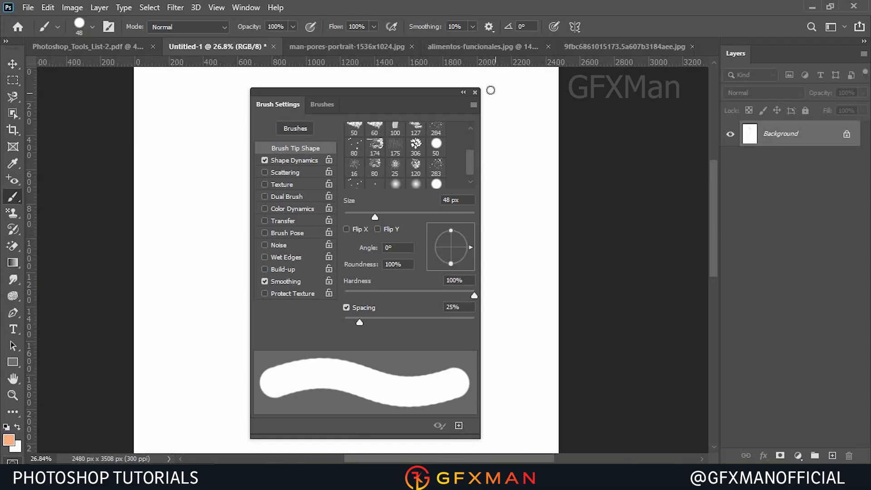
pyautogui.click(475, 92)
pyautogui.click(47, 7)
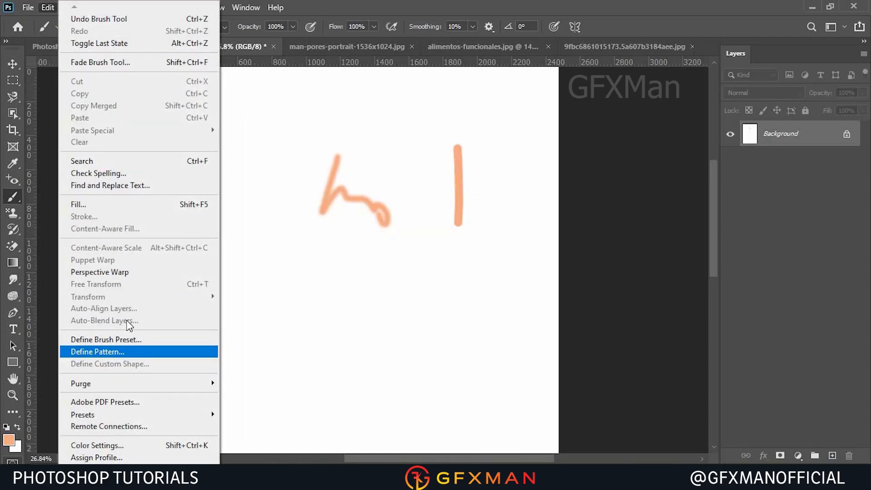
pyautogui.click(331, 148)
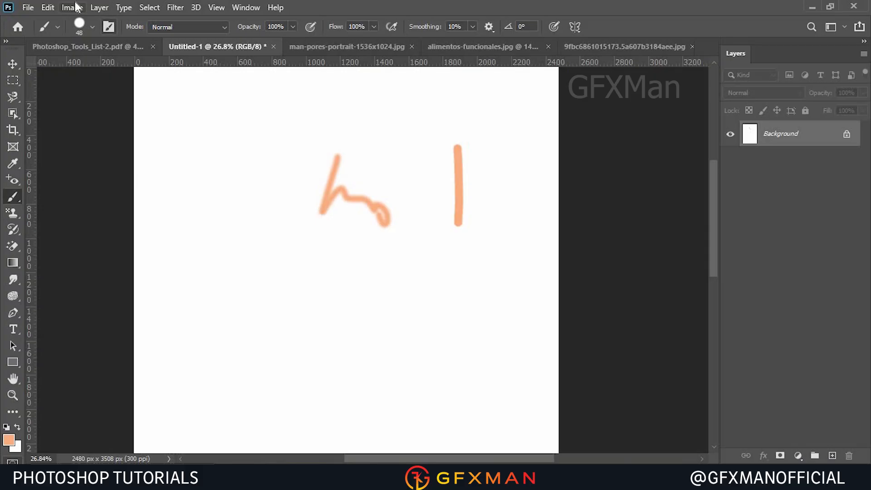
# Switch from the Brush Tool to the Pencil Tool and view its brush size and hardness options.
pyautogui.click(9, 440)
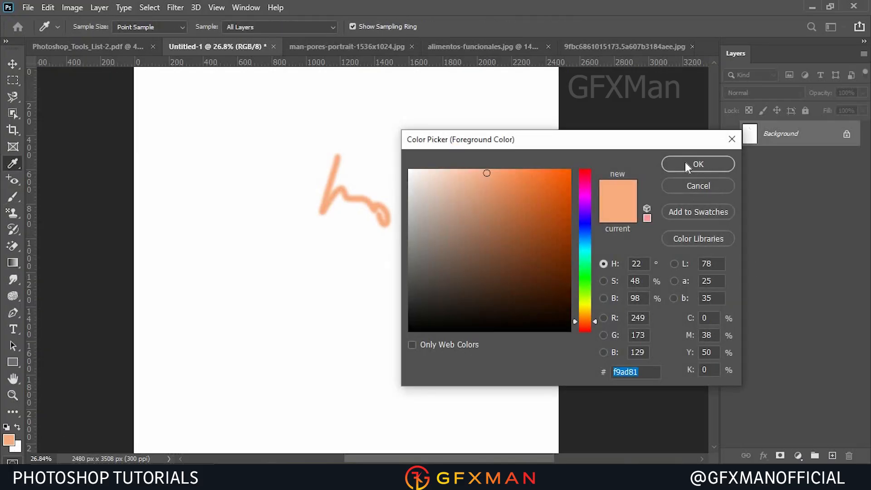
pyautogui.click(686, 164)
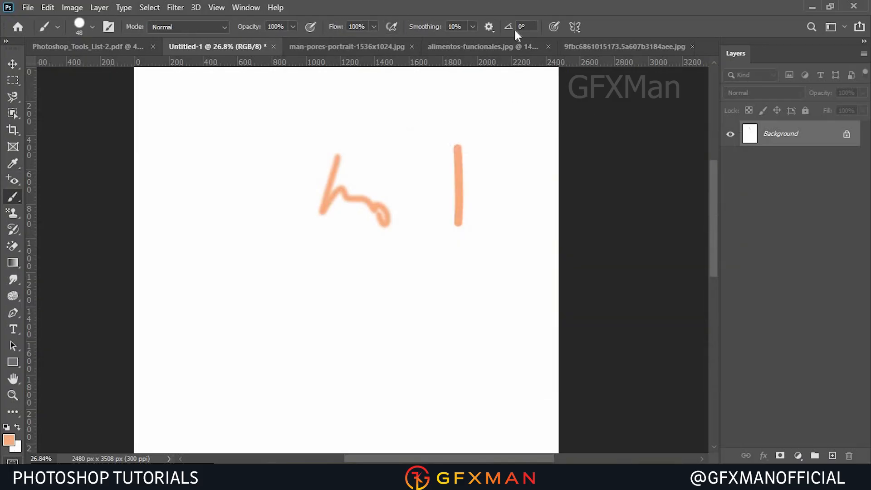
pyautogui.rightClick(19, 198)
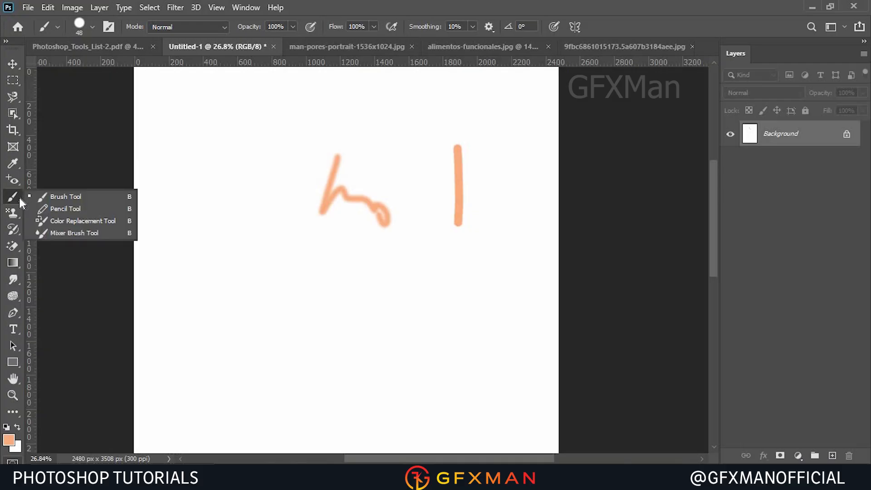
pyautogui.click(85, 209)
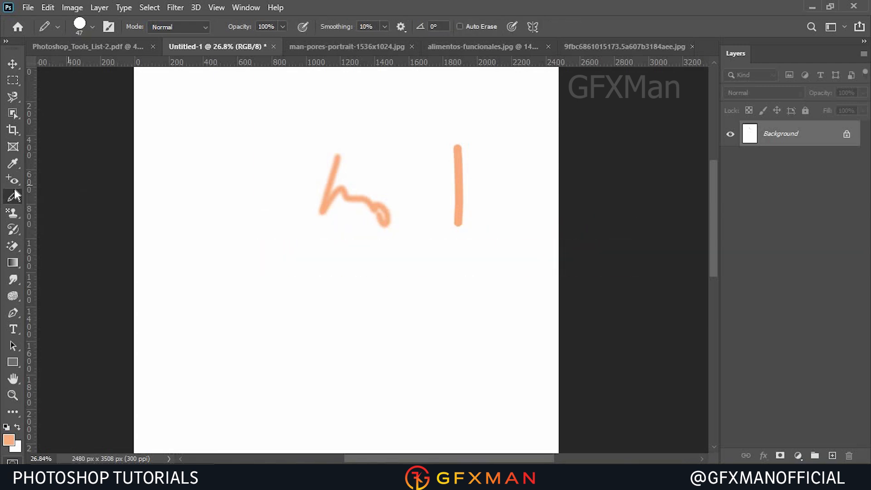
pyautogui.click(87, 35)
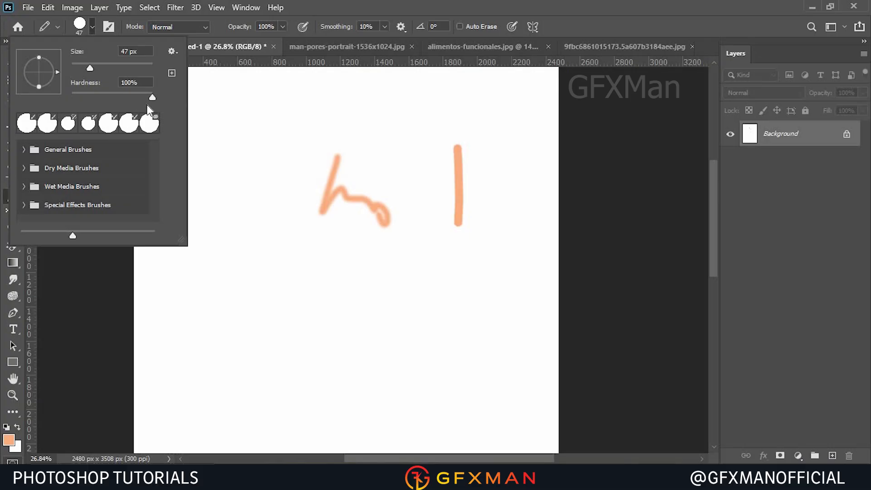
pyautogui.click(326, 9)
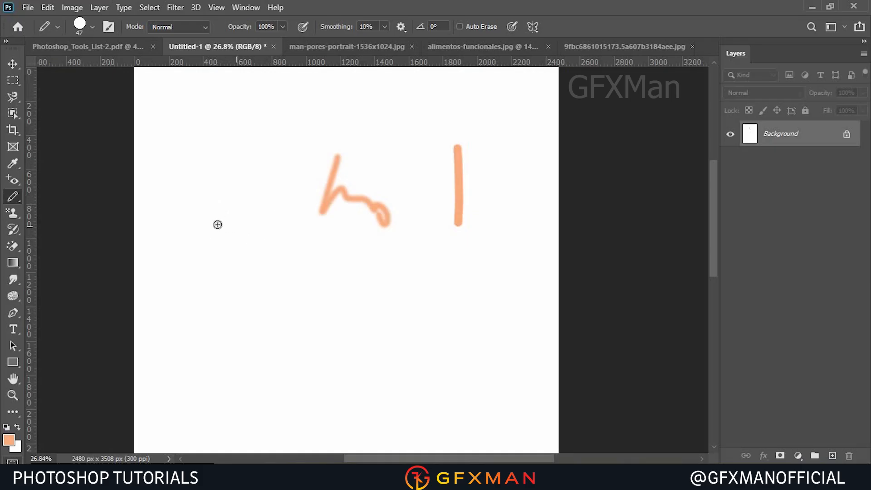
# Select the Color Replacement Tool and switch to the alimentos-funcionales.jpg document.
pyautogui.rightClick(14, 197)
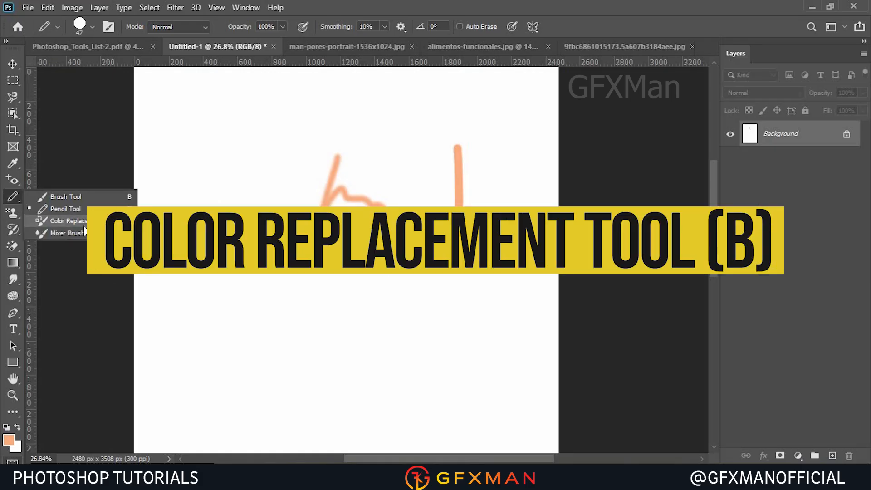
pyautogui.click(84, 224)
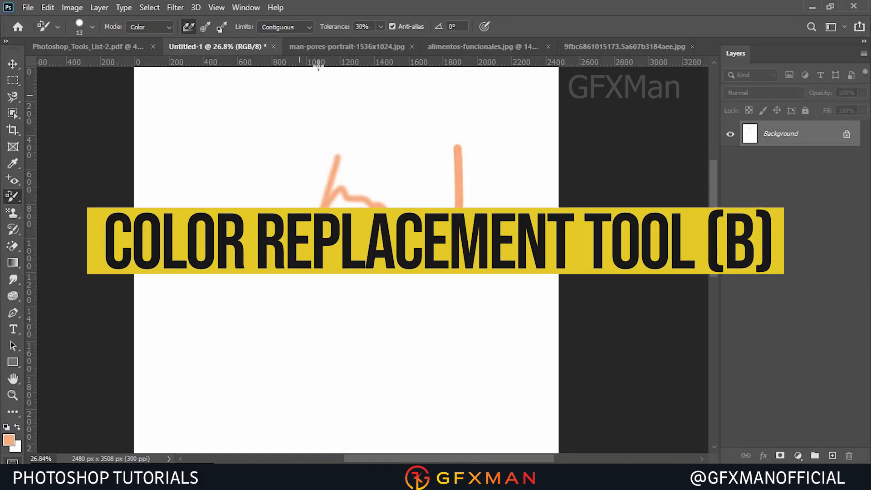
pyautogui.click(328, 49)
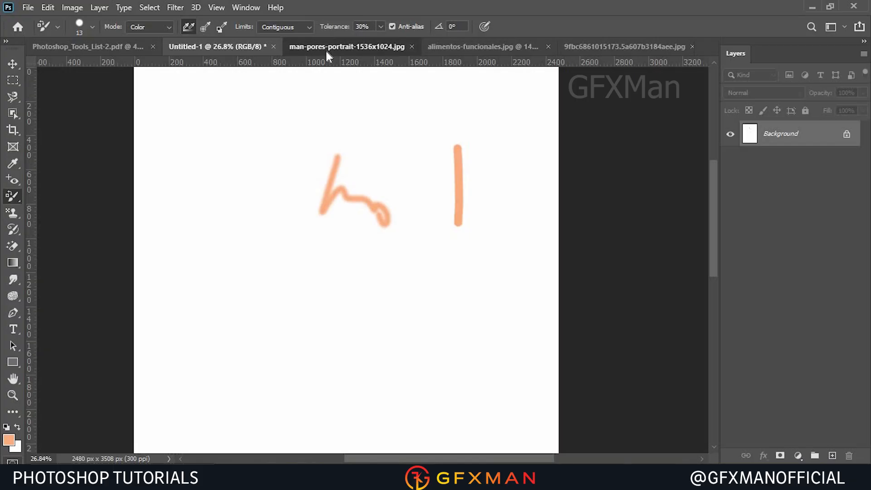
pyautogui.click(491, 53)
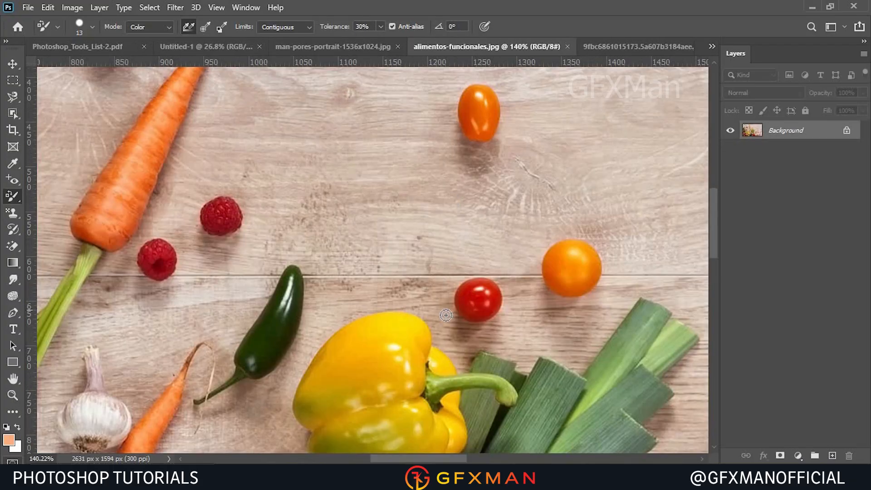
# Sample the raspberry's red as the foreground colour and paint over the green jalapeño to recolour it red.
pyautogui.scroll(5, 266, 215)
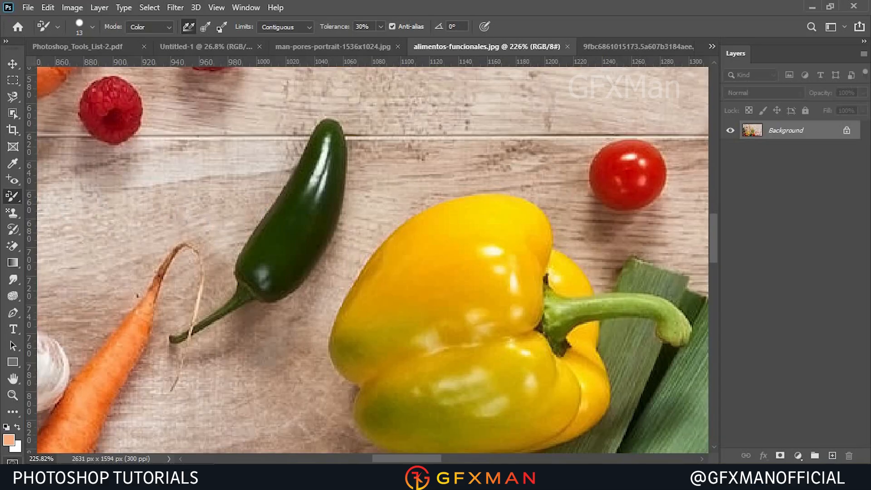
pyautogui.click(9, 440)
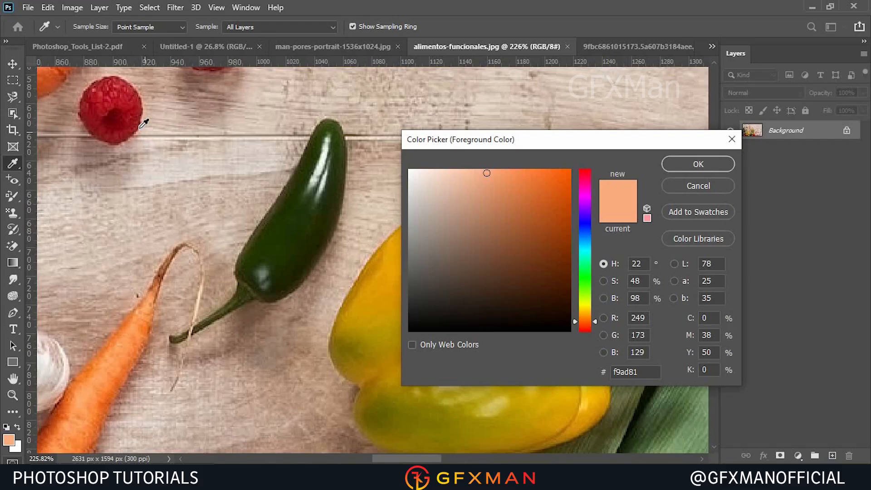
pyautogui.click(123, 112)
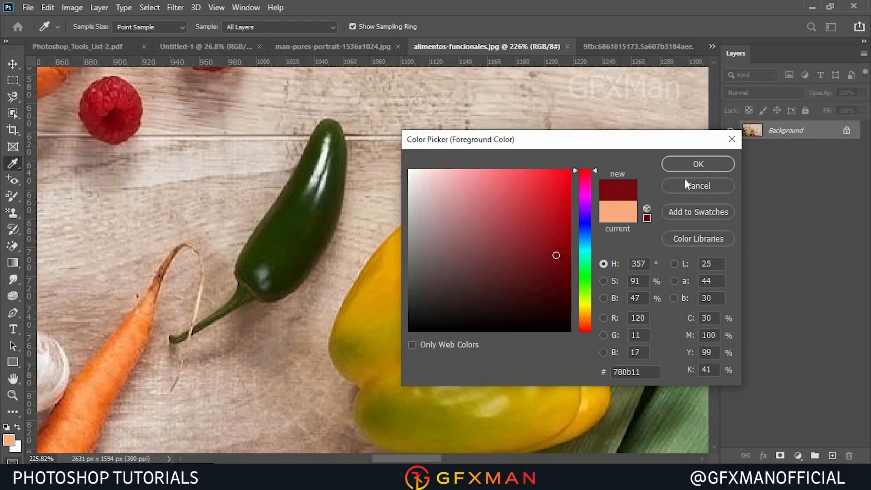
pyautogui.click(698, 165)
pyautogui.press('b')
pyautogui.moveTo(334, 145)
pyautogui.mouseDown()
pyautogui.moveTo(298, 221)
pyautogui.moveTo(314, 176)
pyautogui.moveTo(245, 263)
pyautogui.moveTo(256, 284)
pyautogui.moveTo(293, 265)
pyautogui.moveTo(253, 268)
pyautogui.moveTo(308, 255)
pyautogui.moveTo(334, 161)
pyautogui.moveTo(317, 246)
pyautogui.moveTo(282, 288)
pyautogui.moveTo(254, 288)
pyautogui.moveTo(261, 240)
pyautogui.moveTo(331, 132)
pyautogui.moveTo(337, 166)
pyautogui.moveTo(328, 143)
pyautogui.moveTo(316, 148)
pyautogui.moveTo(303, 193)
pyautogui.mouseUp()
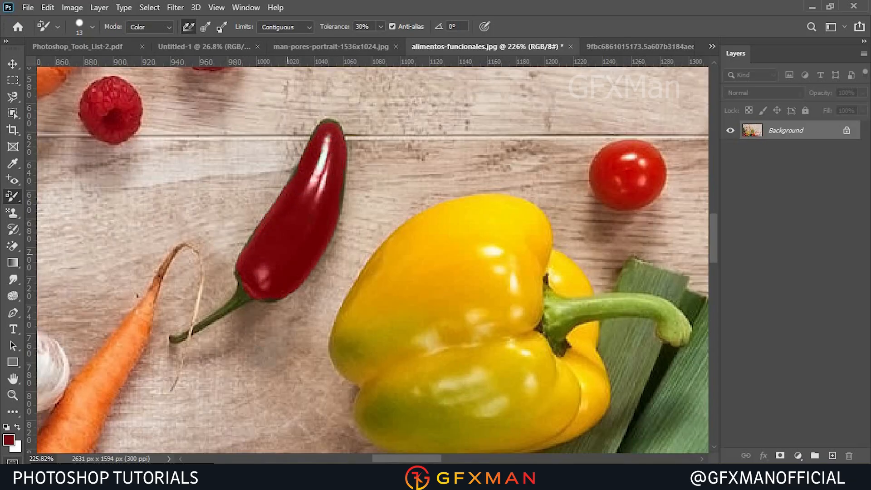
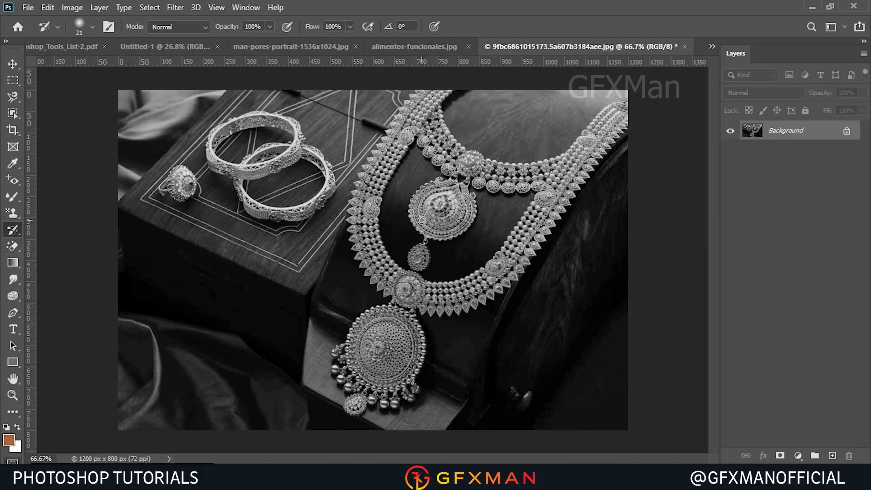
# Paint over the grayscale ring with the Color Replacement Tool to recolour it orange.
pyautogui.moveTo(174, 179)
pyautogui.mouseDown()
pyautogui.moveTo(186, 191)
pyautogui.moveTo(185, 173)
pyautogui.mouseUp()
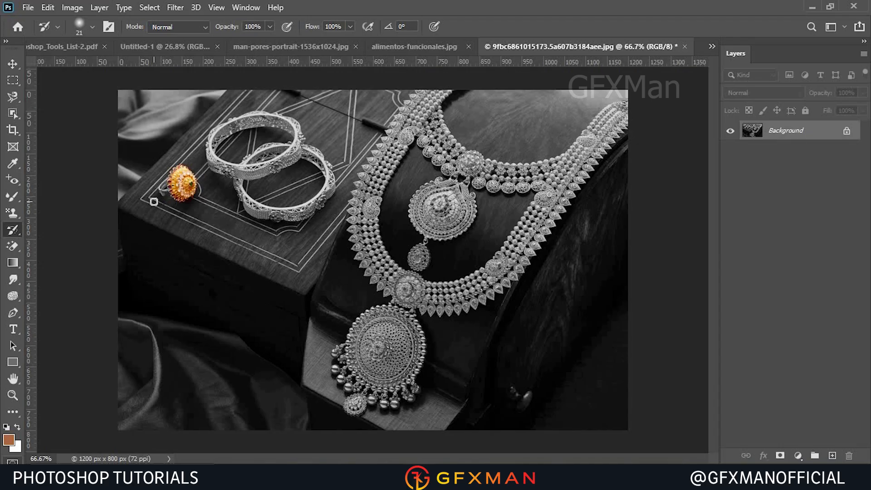
pyautogui.scroll(6, 153, 202)
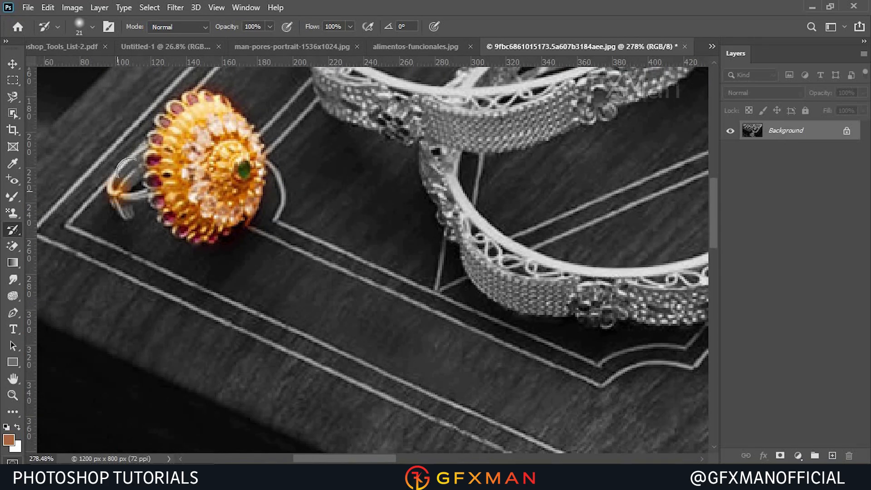
pyautogui.moveTo(128, 168)
pyautogui.mouseDown()
pyautogui.moveTo(118, 187)
pyautogui.moveTo(141, 189)
pyautogui.moveTo(147, 152)
pyautogui.moveTo(159, 196)
pyautogui.mouseUp()
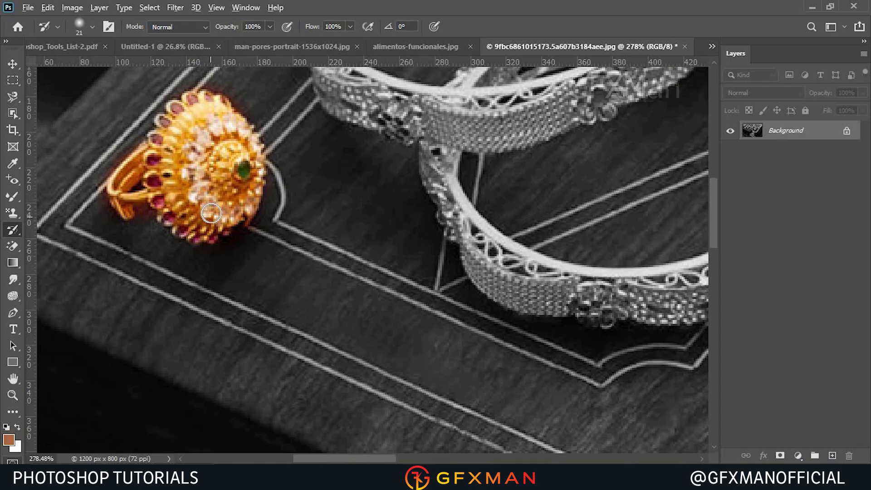
pyautogui.scroll(-6, 211, 213)
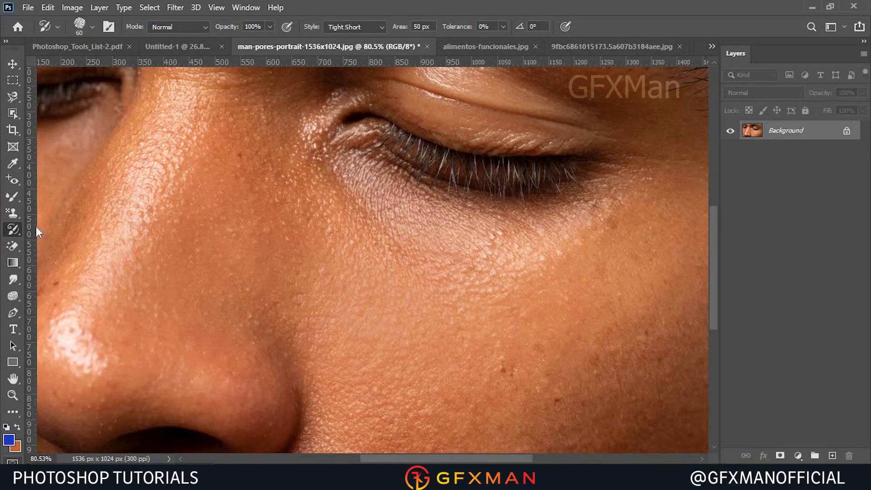
# Switch to the Art History Brush Tool and paint stylised strokes over the cheek and nose of the portrait.
pyautogui.rightClick(17, 232)
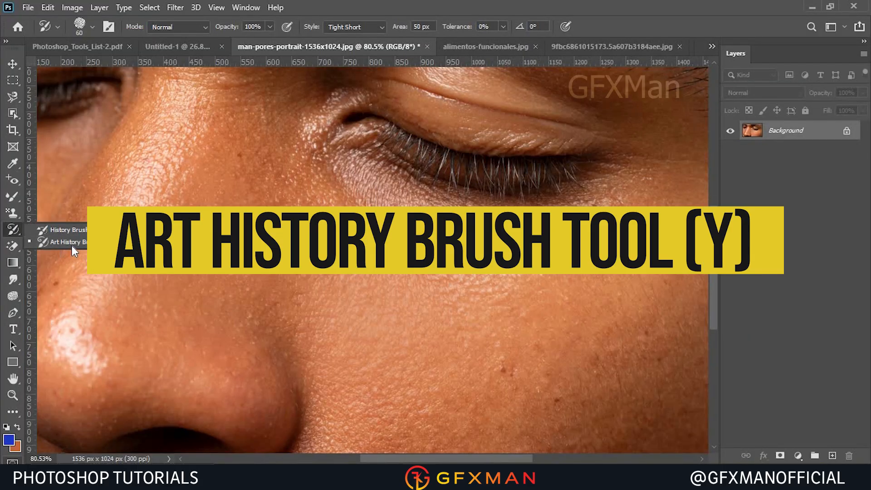
pyautogui.click(93, 243)
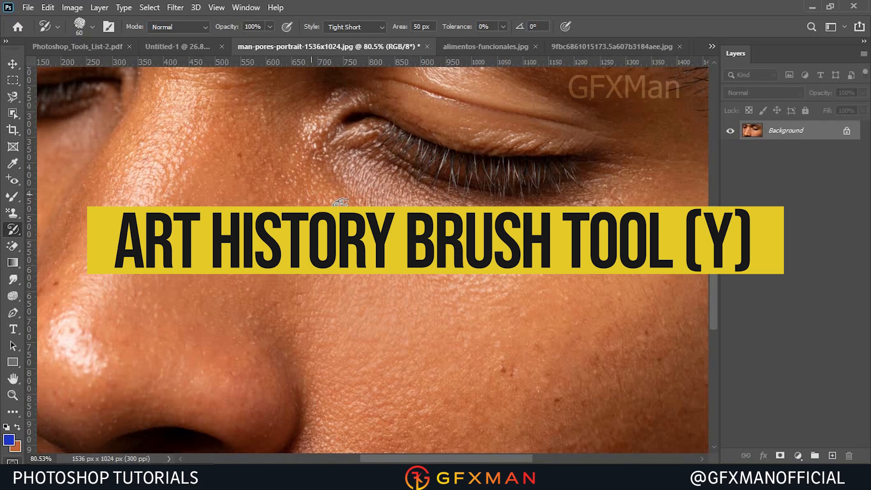
pyautogui.moveTo(324, 234)
pyautogui.mouseDown()
pyautogui.moveTo(501, 194)
pyautogui.moveTo(498, 350)
pyautogui.moveTo(243, 165)
pyautogui.moveTo(252, 288)
pyautogui.moveTo(276, 224)
pyautogui.moveTo(347, 360)
pyautogui.moveTo(550, 412)
pyautogui.moveTo(432, 237)
pyautogui.moveTo(383, 340)
pyautogui.moveTo(413, 380)
pyautogui.moveTo(305, 385)
pyautogui.moveTo(208, 193)
pyautogui.moveTo(188, 129)
pyautogui.moveTo(161, 259)
pyautogui.moveTo(86, 217)
pyautogui.moveTo(132, 324)
pyautogui.moveTo(231, 387)
pyautogui.moveTo(313, 377)
pyautogui.mouseUp()
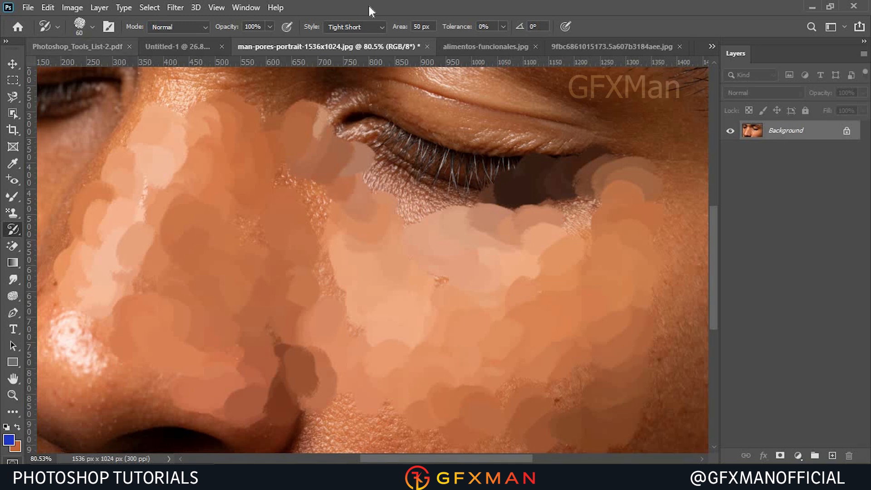
# Select the Gradient Tool in the Untitled-1 document and load the Black, White preset in the gradient editor.
pyautogui.click(13, 263)
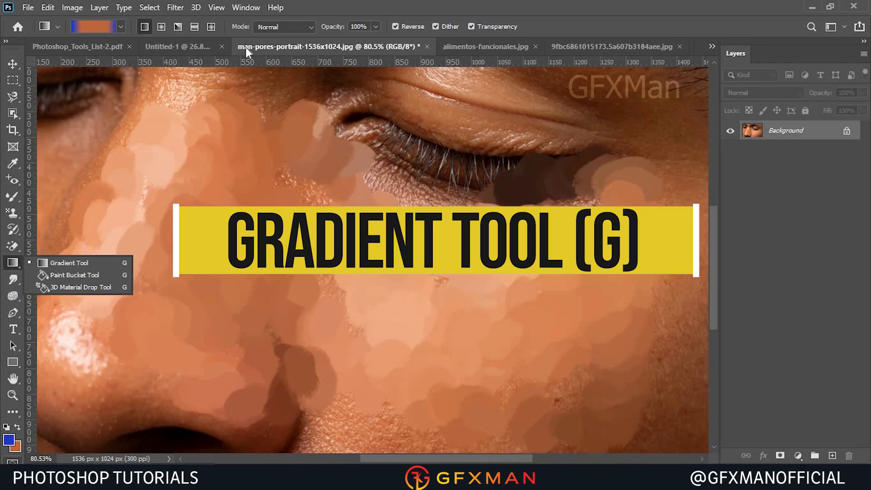
pyautogui.click(191, 46)
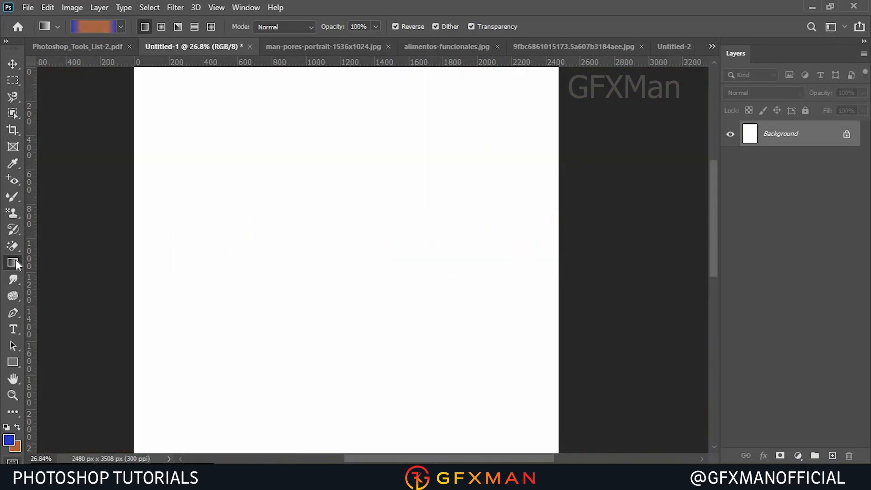
pyautogui.click(81, 27)
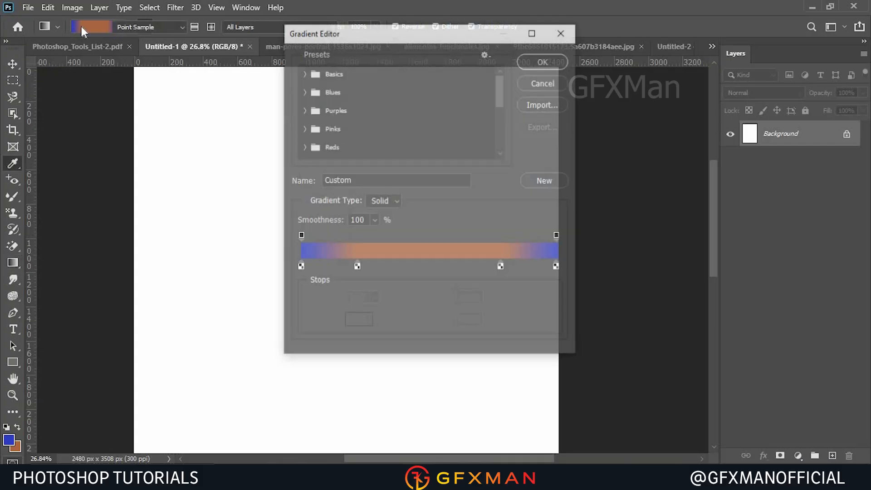
pyautogui.click(302, 73)
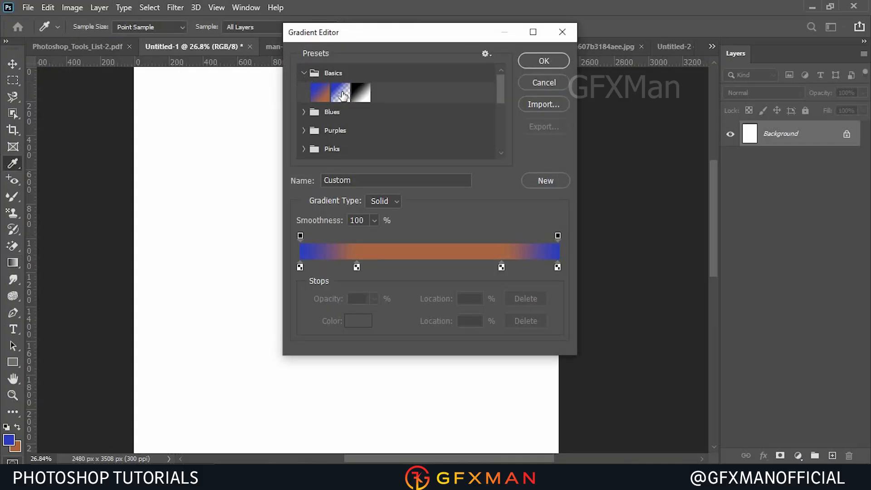
pyautogui.click(364, 98)
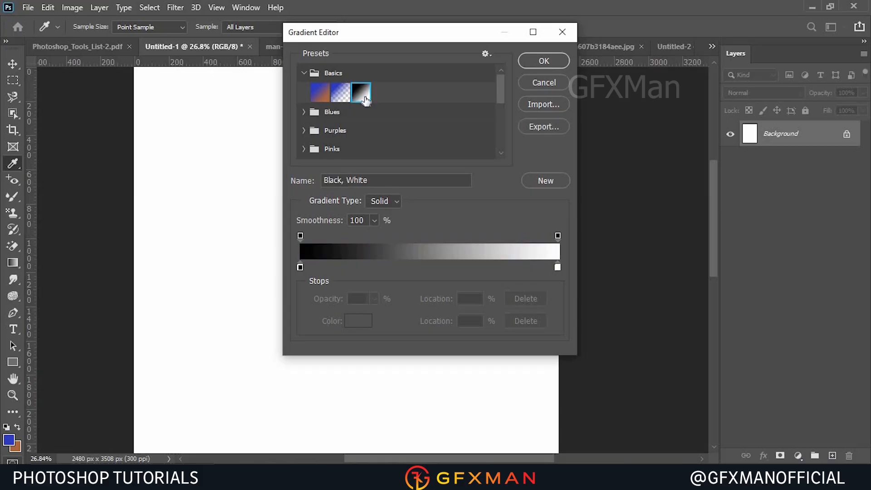
# Set the gradient's left colour stop to pink ed55c7.
pyautogui.doubleClick(300, 267)
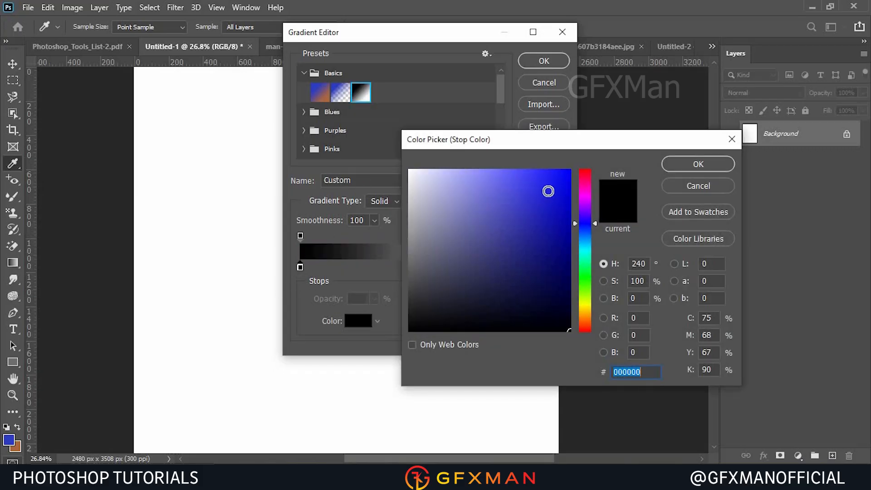
pyautogui.click(553, 187)
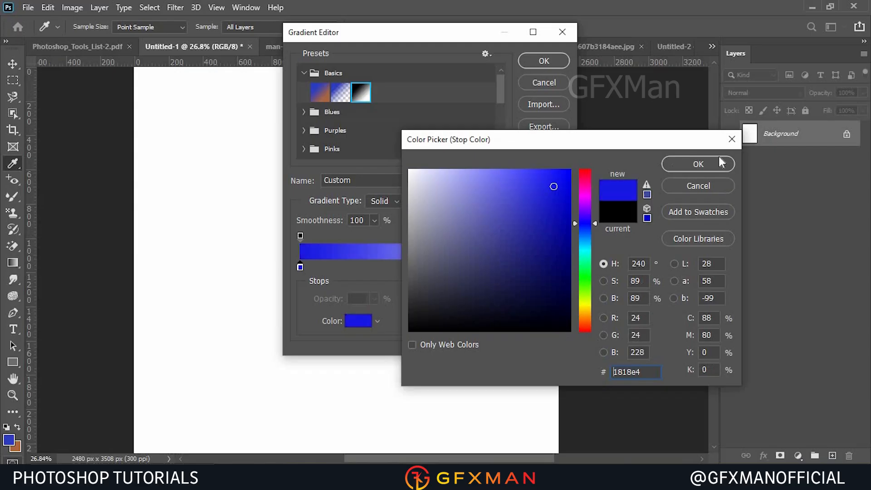
pyautogui.click(585, 189)
pyautogui.click(513, 181)
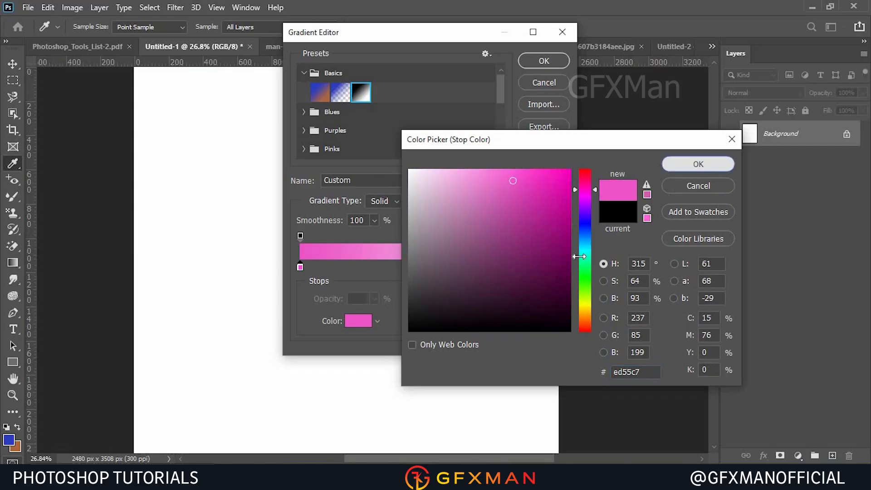
pyautogui.press('Return')
# Set the gradient's right colour stop to red f23636.
pyautogui.doubleClick(556, 267)
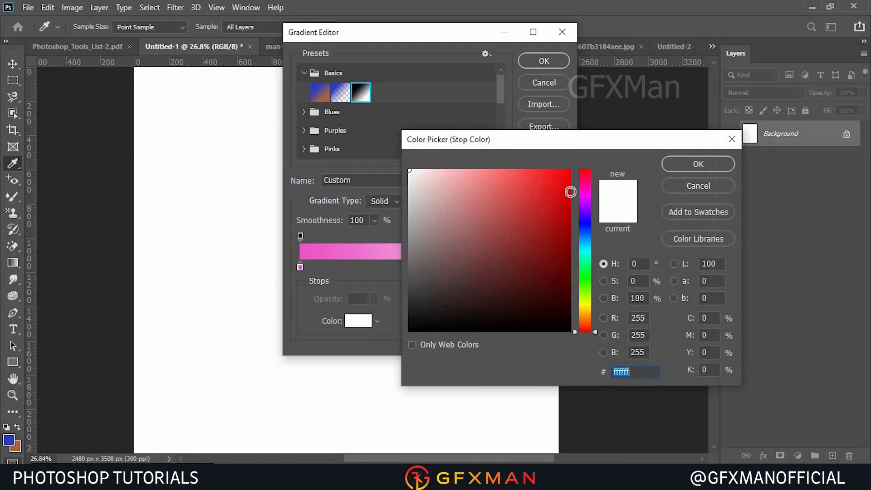
pyautogui.click(535, 177)
pyautogui.click(698, 163)
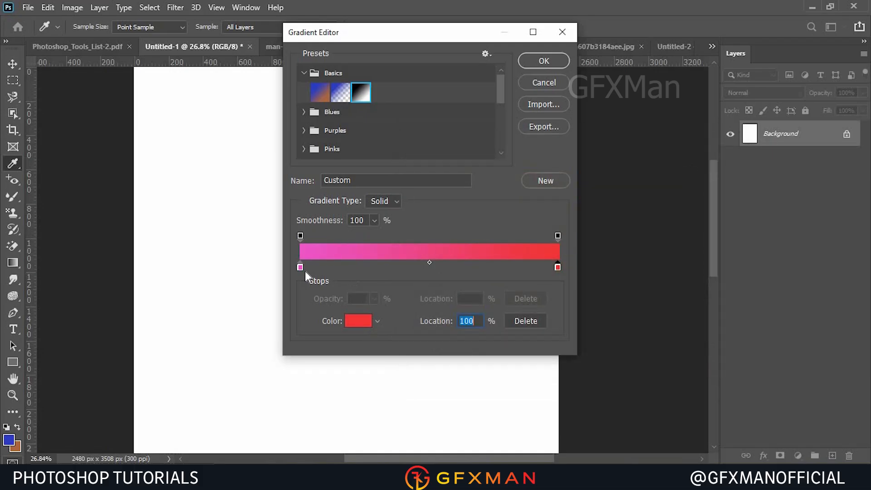
# Add a middle colour stop to the gradient and set it to blue 1b29ab.
pyautogui.click(429, 262)
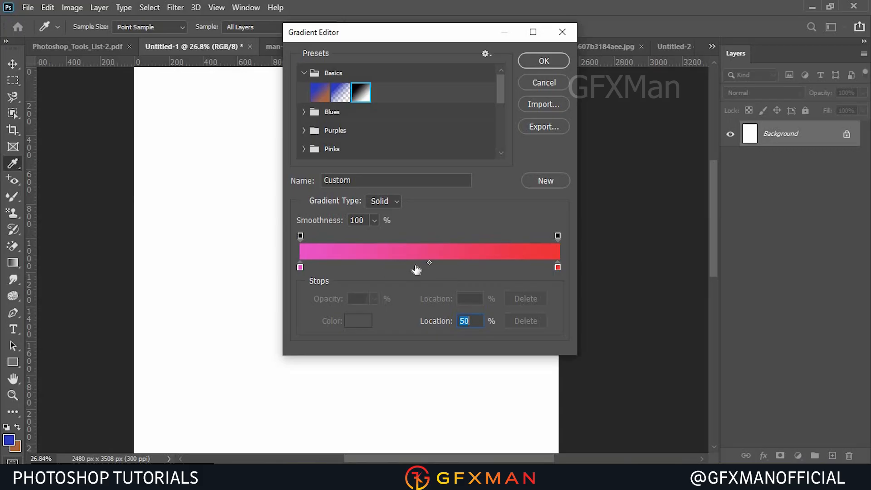
pyautogui.moveTo(415, 268); pyautogui.dragTo(432, 268)
pyautogui.doubleClick(432, 266)
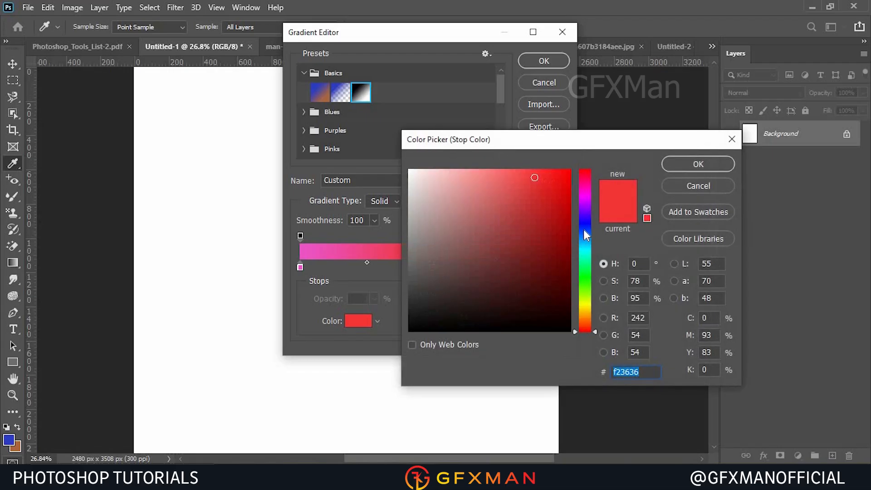
pyautogui.click(584, 226)
pyautogui.click(544, 223)
pyautogui.click(689, 163)
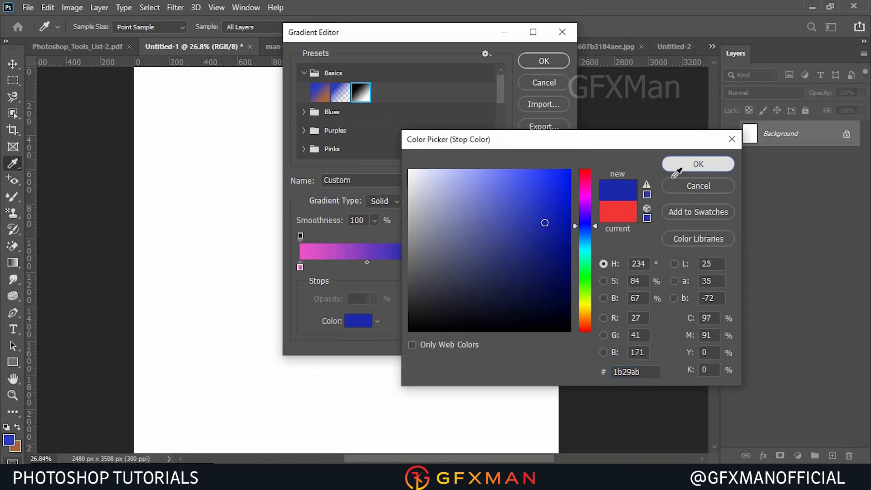
# Apply the custom gradient as a linear gradient across the whole canvas from left to right.
pyautogui.click(543, 61)
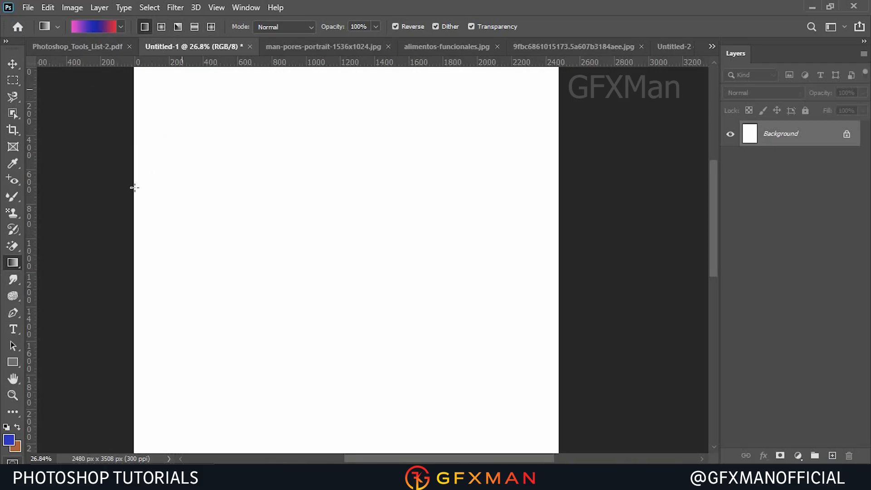
pyautogui.moveTo(136, 237); pyautogui.dragTo(560, 238)
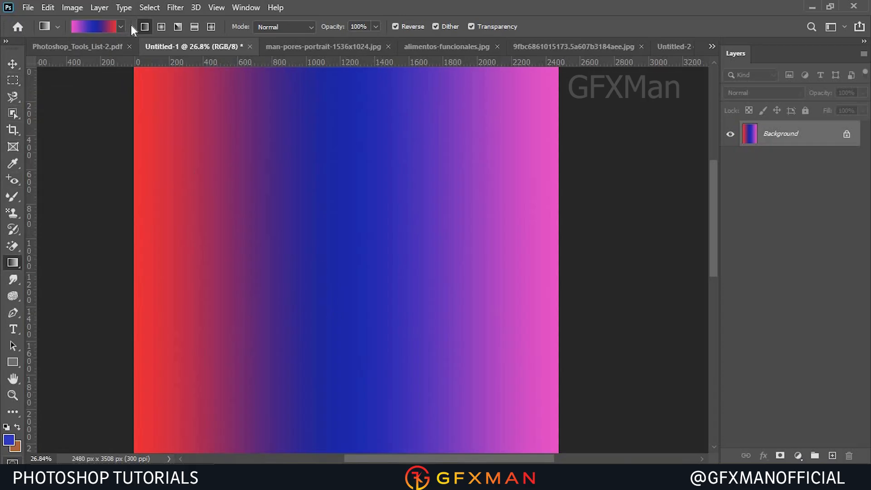
# Switch to a radial gradient and draw it outward from the canvas centre.
pyautogui.click(161, 27)
pyautogui.moveTo(341, 252); pyautogui.dragTo(478, 239)
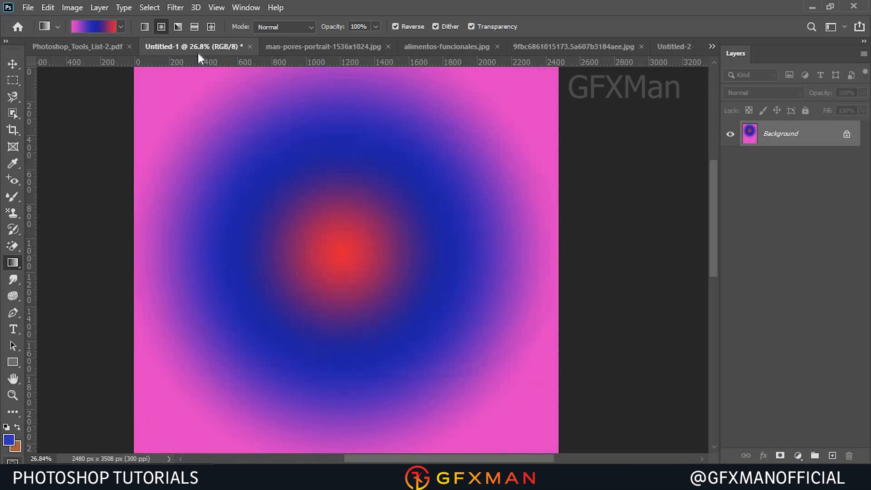
# Switch to an angle gradient and draw it from the canvas centre.
pyautogui.click(178, 27)
pyautogui.moveTo(317, 258); pyautogui.dragTo(470, 254)
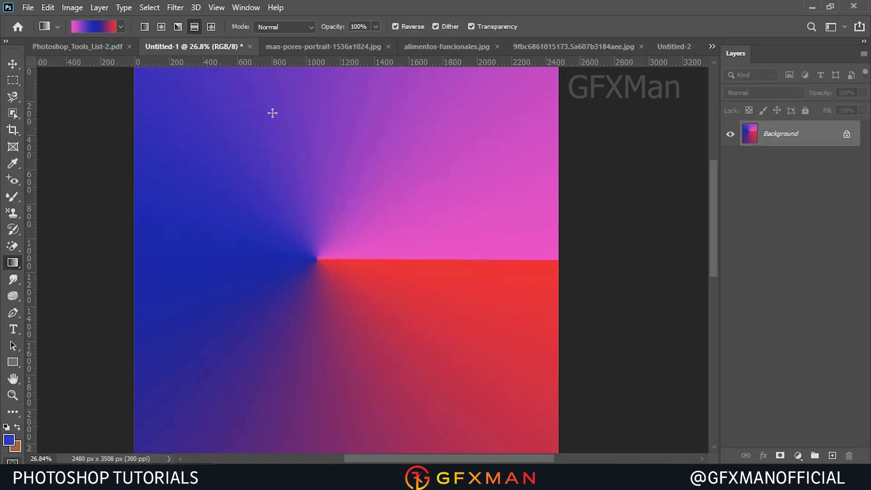
# Draw a reflected gradient and two diamond gradients across the canvas.
pyautogui.moveTo(328, 271); pyautogui.dragTo(463, 279)
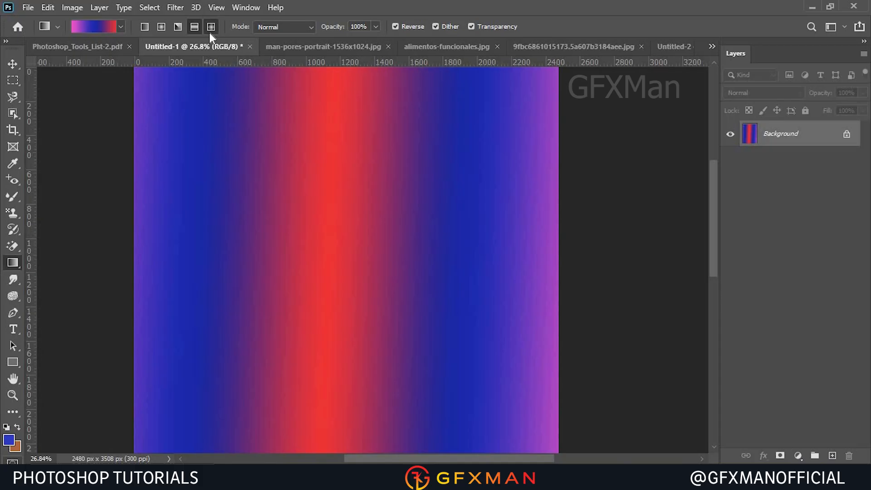
pyautogui.moveTo(340, 268); pyautogui.dragTo(503, 434)
pyautogui.moveTo(402, 212); pyautogui.dragTo(468, 163)
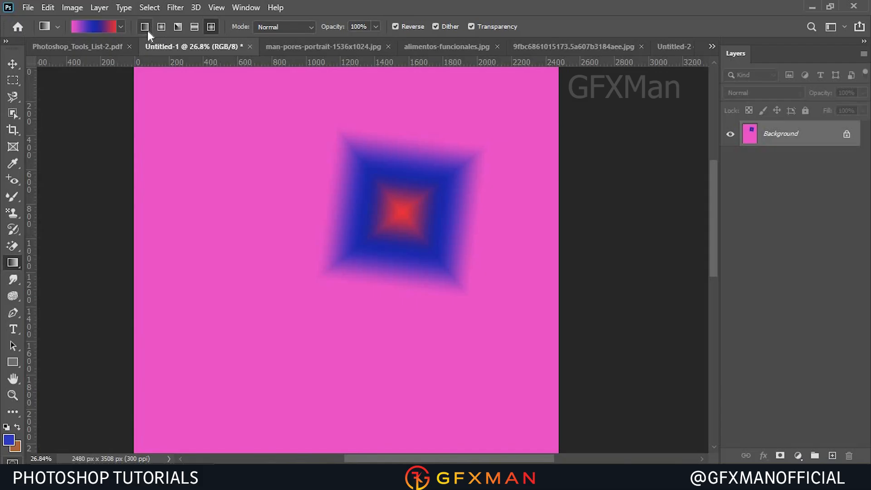
pyautogui.moveTo(145, 249); pyautogui.dragTo(514, 236)
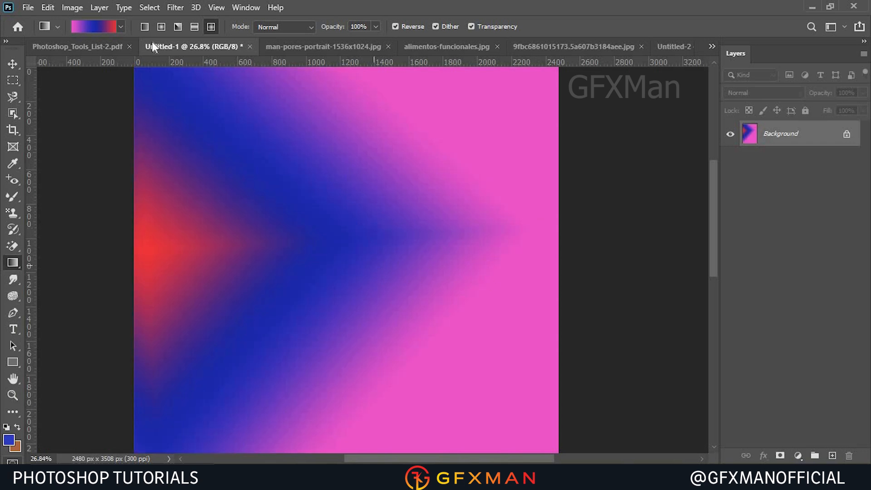
# Switch back to a linear gradient and redraw it across the canvas from left to right.
pyautogui.click(144, 26)
pyautogui.moveTo(163, 265); pyautogui.dragTo(445, 245)
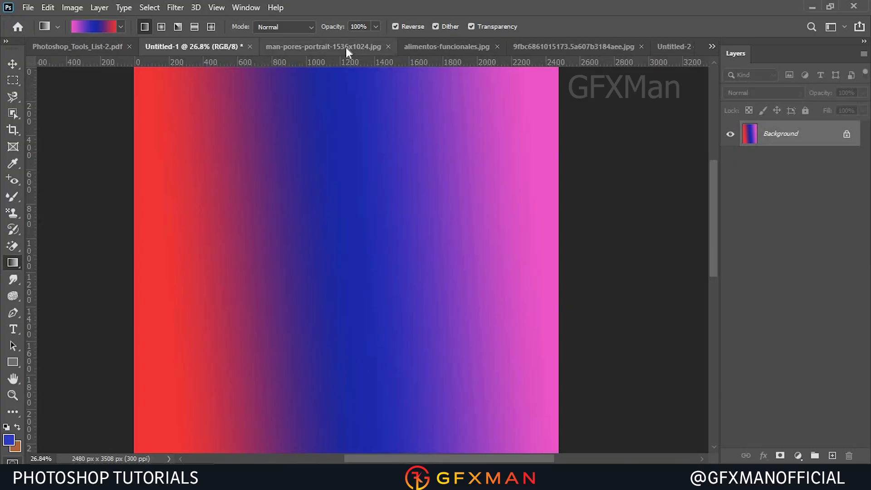
# In alimentos-funcionales.jpg, create a new empty layer and add a layer mask to it.
pyautogui.click(447, 46)
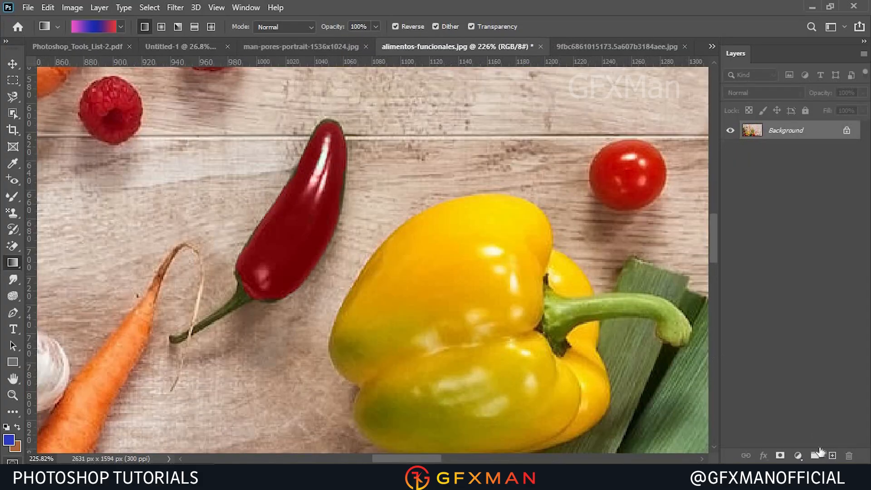
pyautogui.hotkey('ctrl', 'shift', 'alt', 'n')
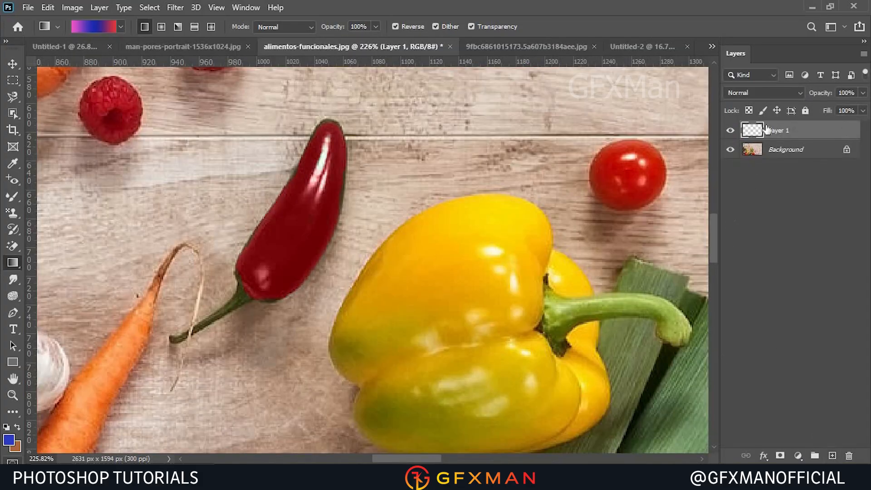
pyautogui.click(780, 455)
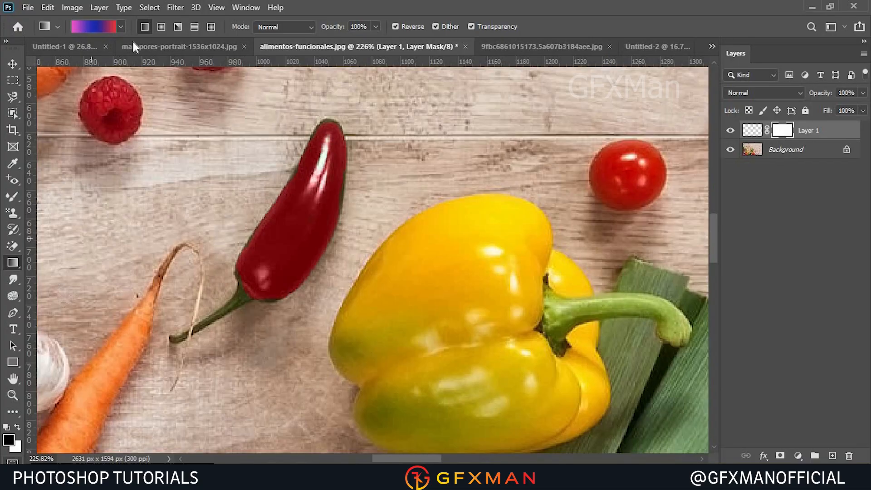
# Set the gradient to the Black, White preset.
pyautogui.click(83, 30)
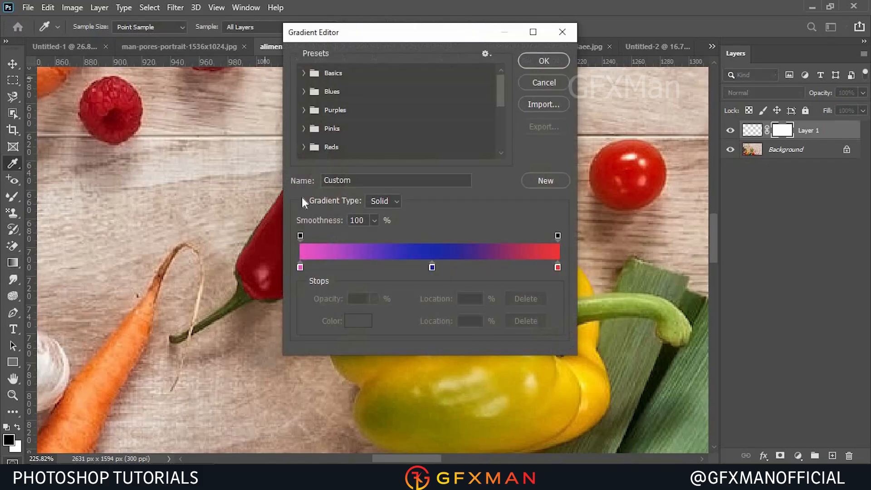
pyautogui.click(304, 73)
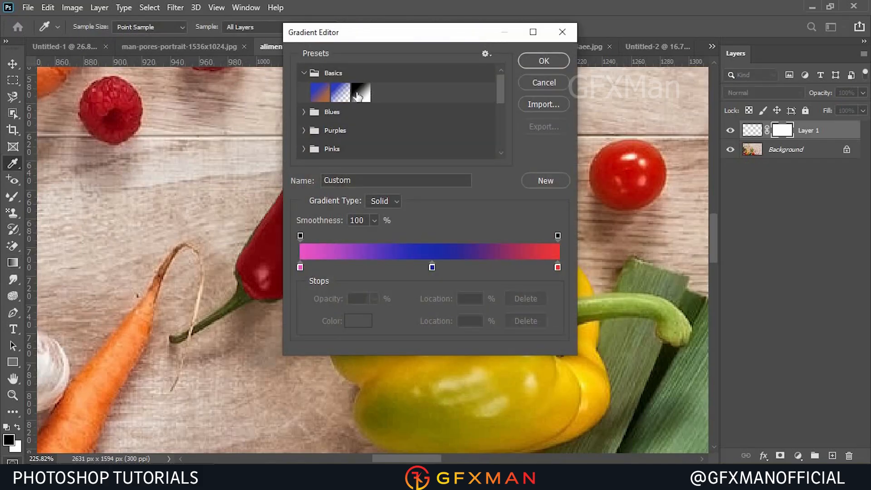
pyautogui.click(361, 92)
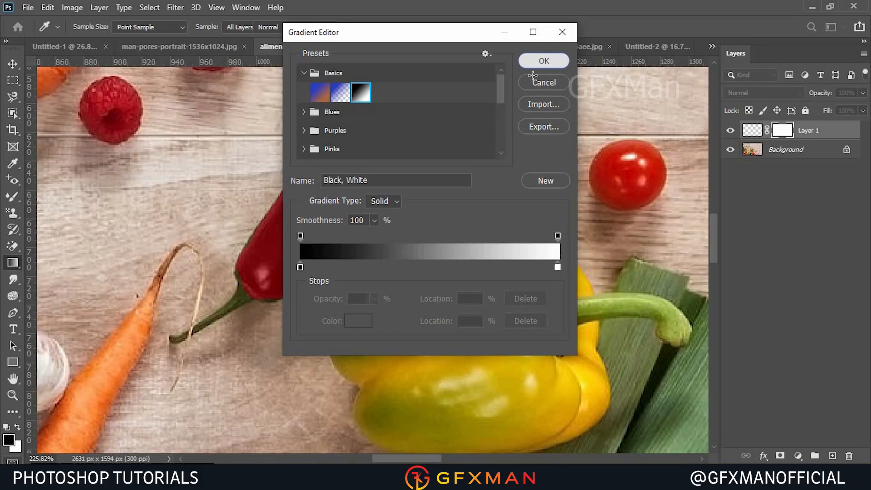
pyautogui.click(544, 61)
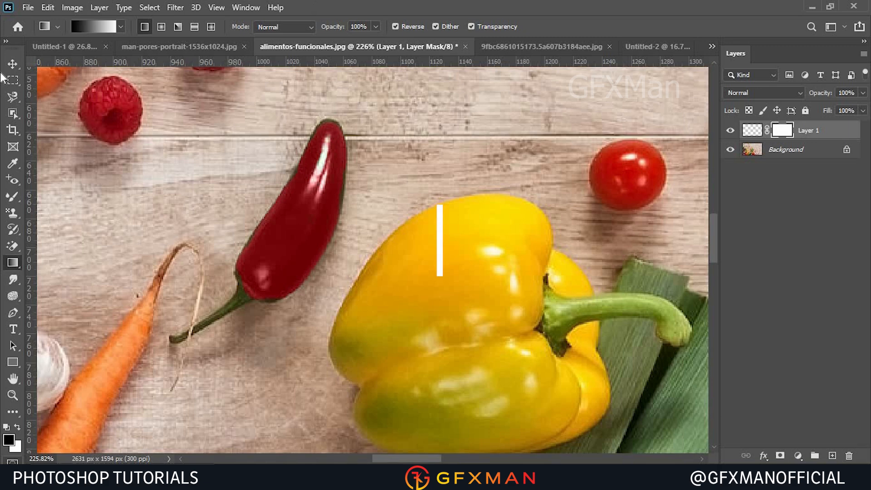
# Pick the Paint Bucket tool, then draw a rectangular selection over the chili and top of the yellow pepper.
pyautogui.rightClick(11, 263)
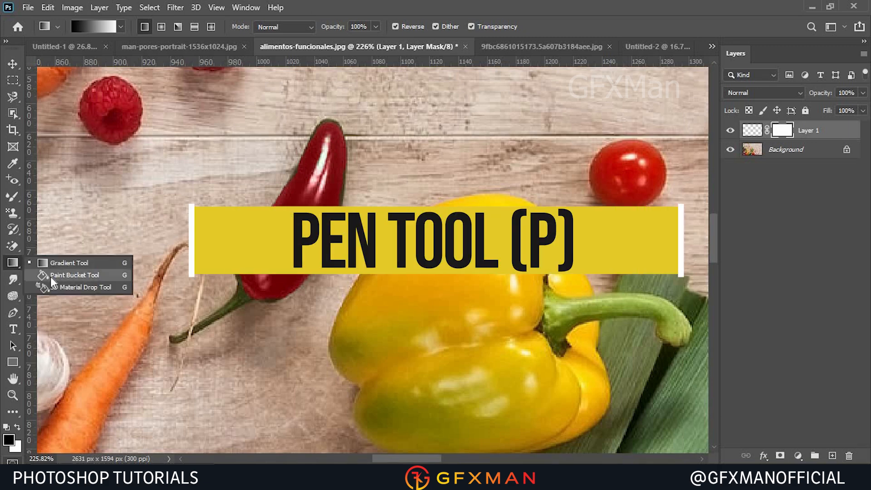
pyautogui.click(50, 275)
pyautogui.click(13, 80)
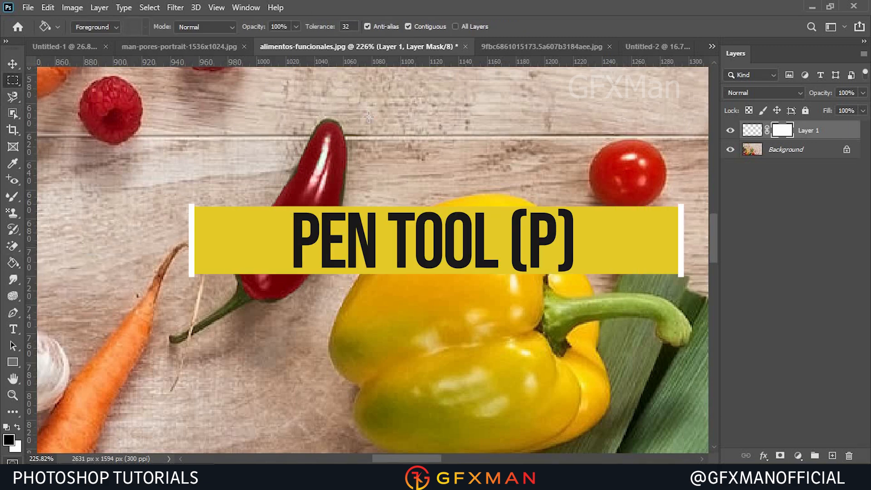
pyautogui.moveTo(302, 122); pyautogui.dragTo(491, 320)
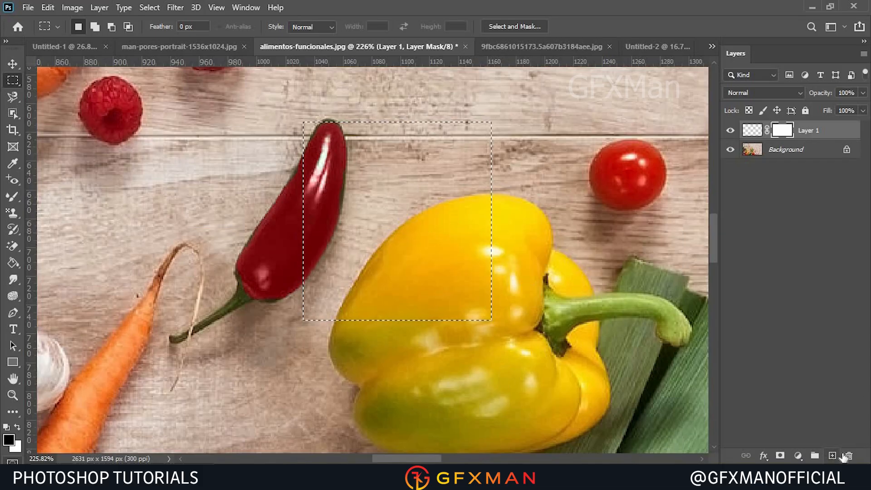
# Add a new empty layer, fill the rectangular selection on it with blue, and deselect.
pyautogui.click(849, 455)
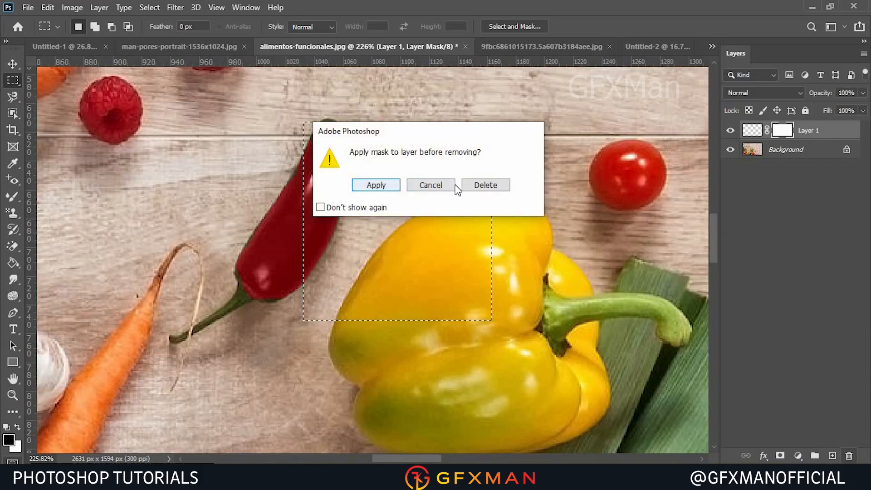
pyautogui.click(430, 185)
pyautogui.click(831, 455)
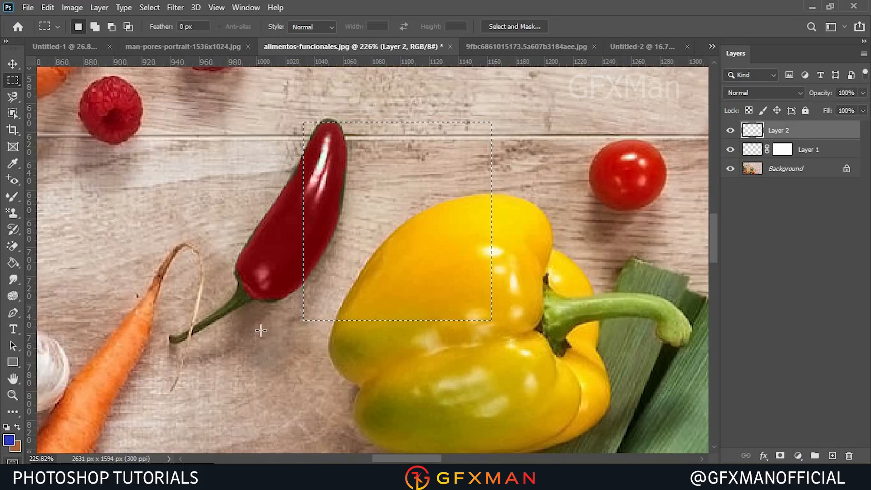
pyautogui.click(362, 278)
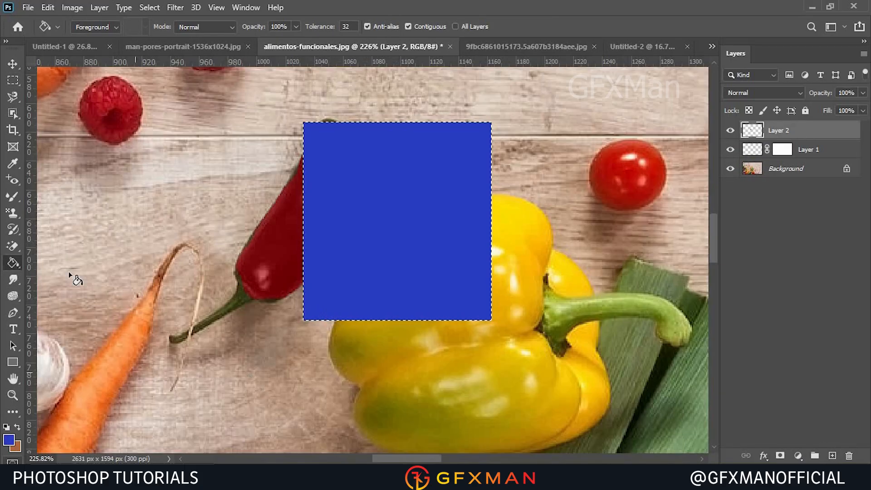
pyautogui.click(154, 8)
pyautogui.click(167, 34)
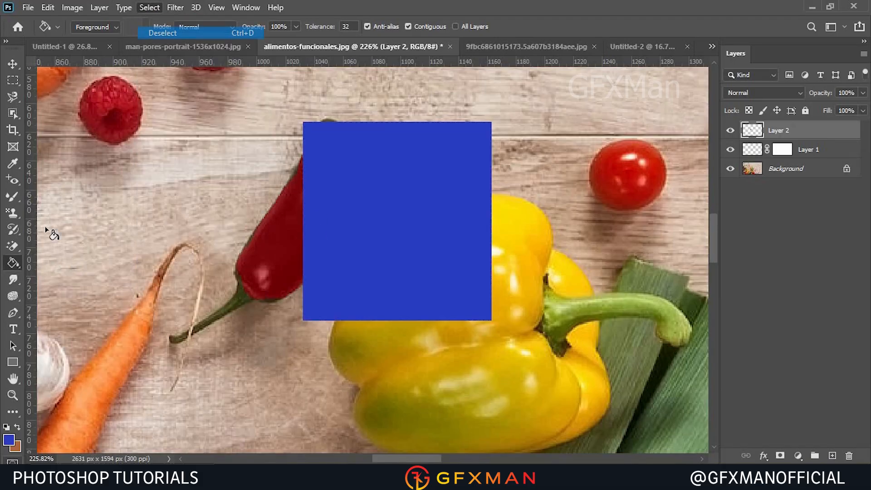
# Switch the Paint Bucket's fill source from Foreground to Pattern and open the pattern picker.
pyautogui.rightClick(13, 263)
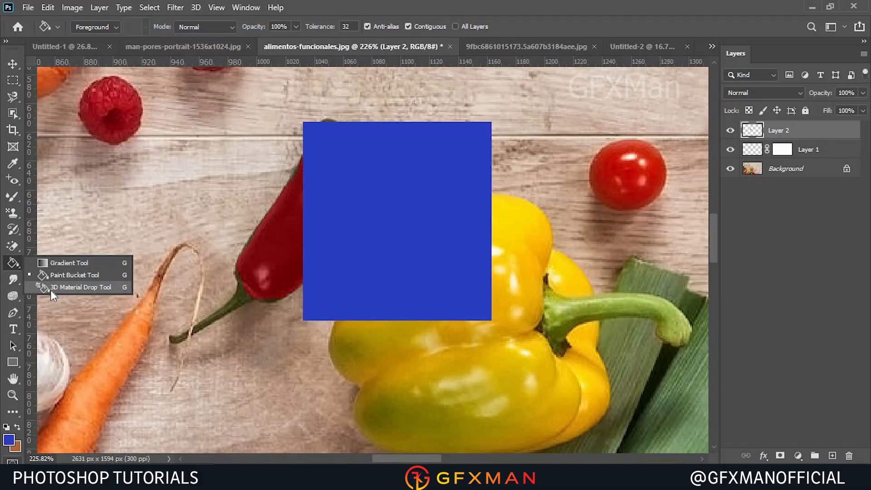
pyautogui.click(14, 267)
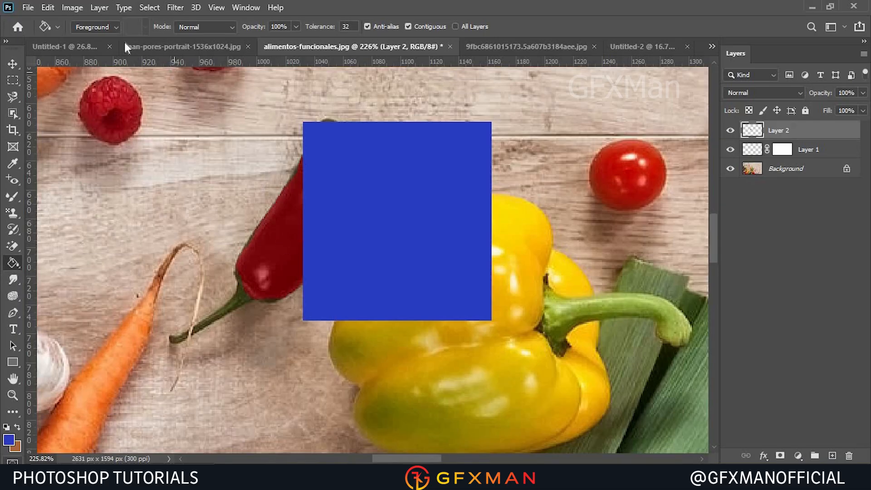
pyautogui.click(107, 28)
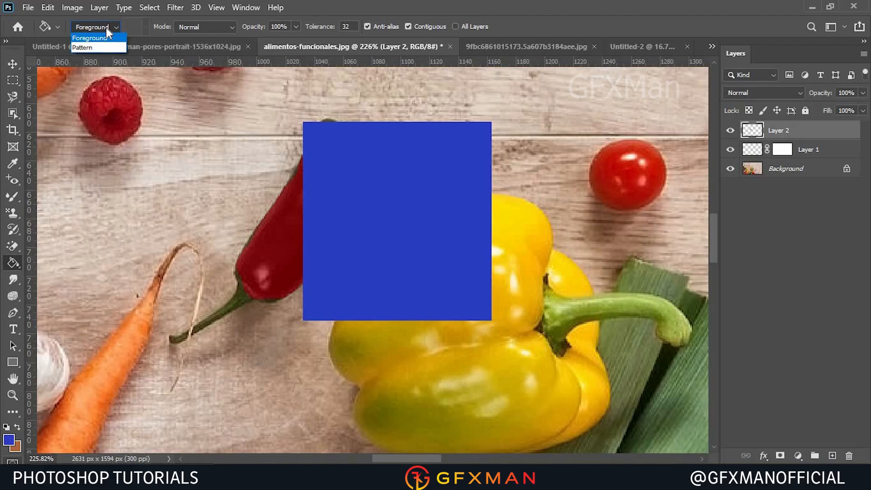
pyautogui.click(93, 48)
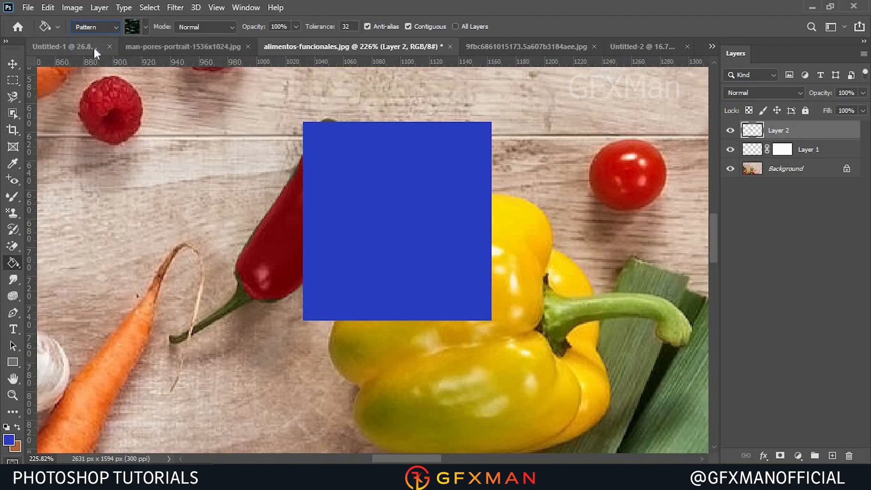
pyautogui.click(145, 28)
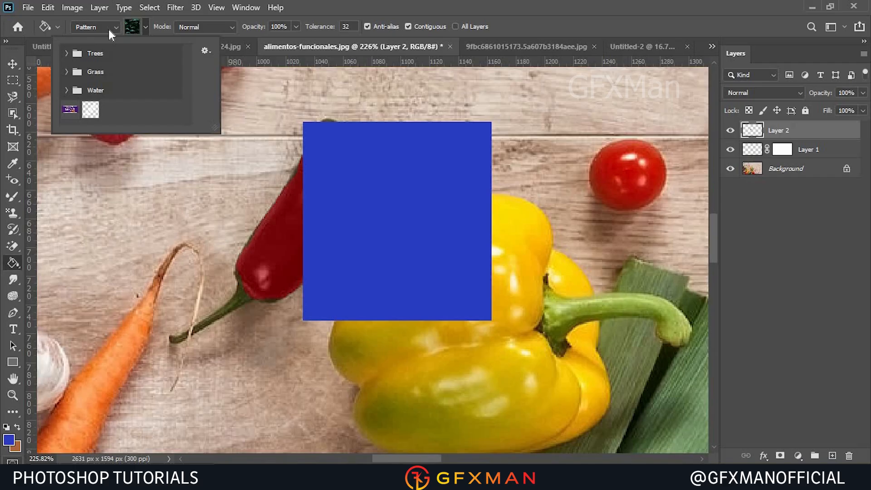
pyautogui.click(373, 2)
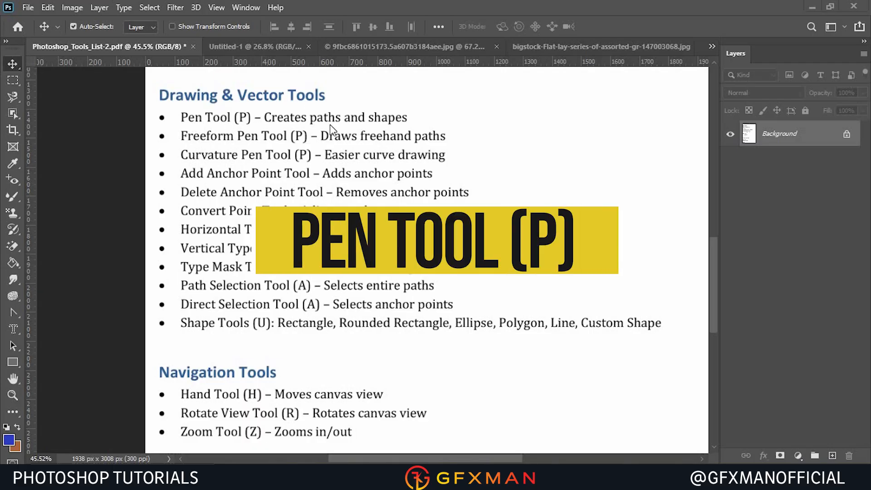
# In the bigstock flat-lay image, zoom in on the lime wedge and start a Pen path along its left edge.
pyautogui.click(553, 45)
pyautogui.scroll(5, 400, 271)
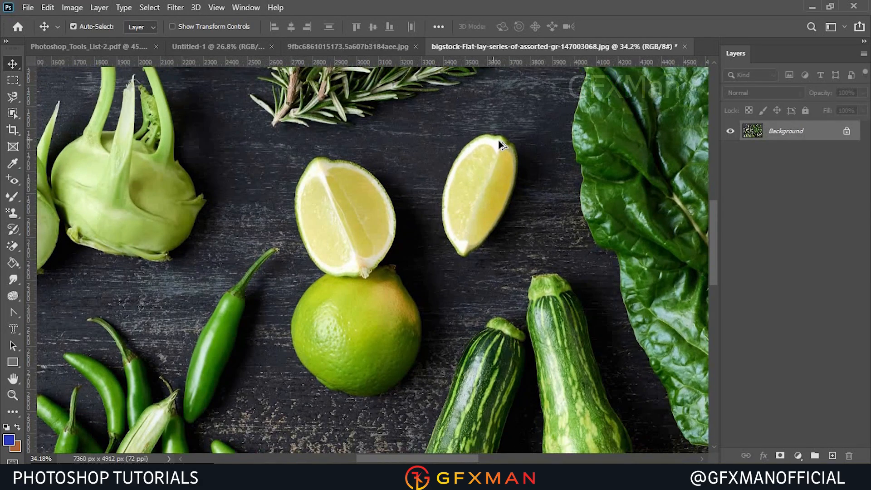
pyautogui.scroll(2, 538, 195)
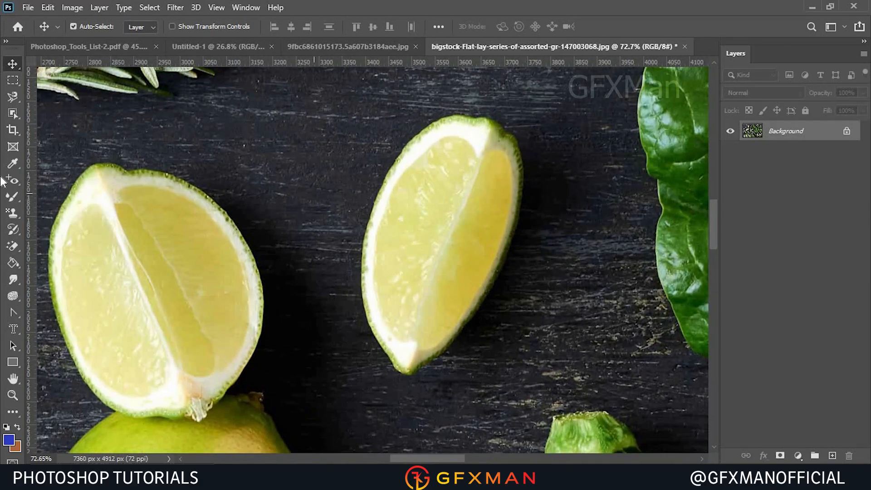
pyautogui.moveTo(13, 312); pyautogui.dragTo(59, 315)
pyautogui.click(59, 313)
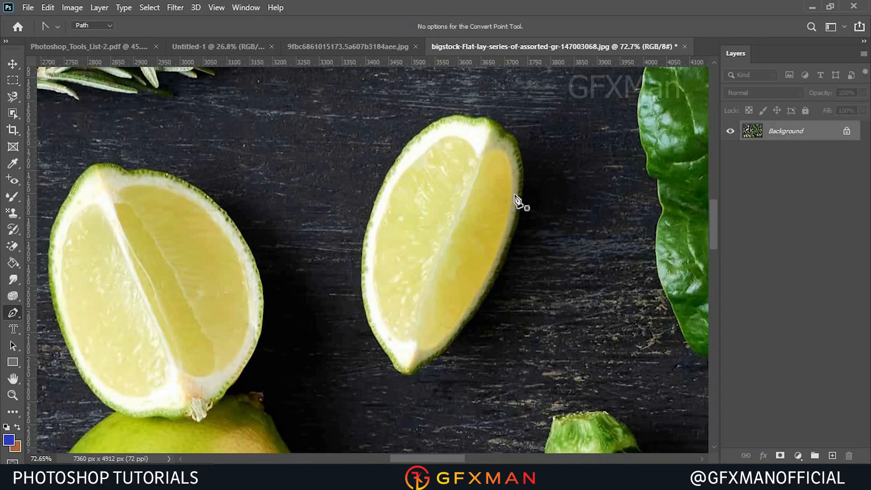
pyautogui.click(372, 209)
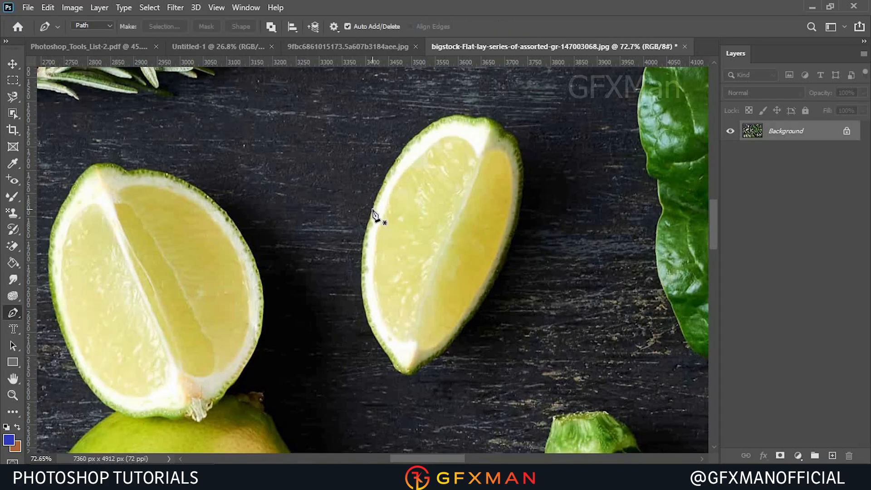
pyautogui.click(447, 120)
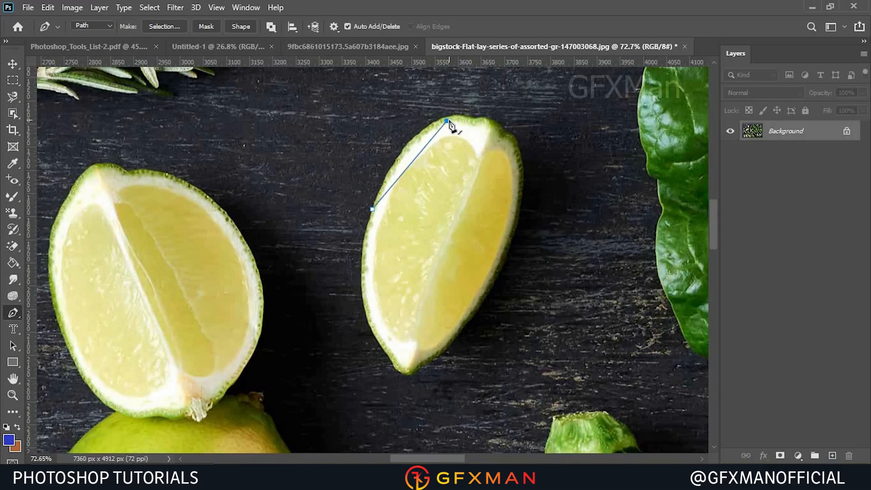
pyautogui.hotkey('ctrl', 'z')
pyautogui.moveTo(448, 118); pyautogui.dragTo(509, 98)
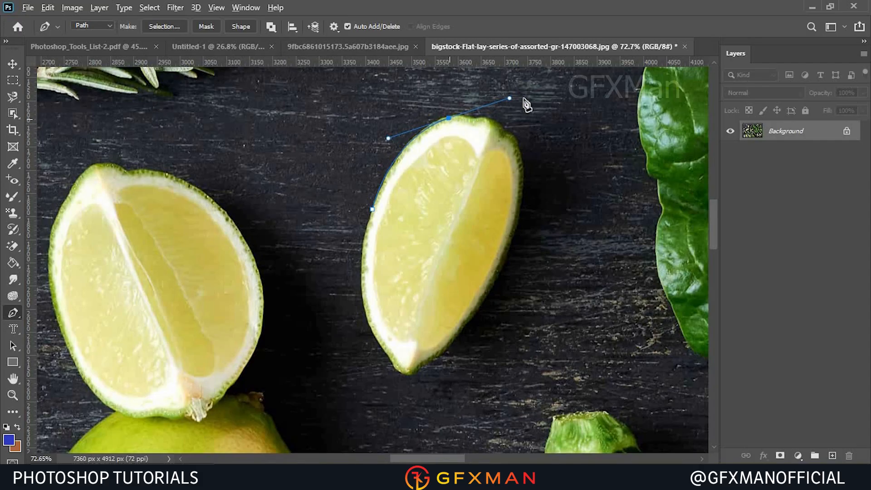
# Continue placing curved Pen anchors around the lime wedge until the path is closed.
pyautogui.click(449, 119)
pyautogui.moveTo(474, 120); pyautogui.dragTo(481, 125)
pyautogui.keyDown('alt'); pyautogui.click(473, 120); pyautogui.keyUp('alt')
pyautogui.click(484, 117)
pyautogui.moveTo(506, 134); pyautogui.dragTo(524, 194)
pyautogui.keyDown('alt'); pyautogui.click(506, 133); pyautogui.keyUp('alt')
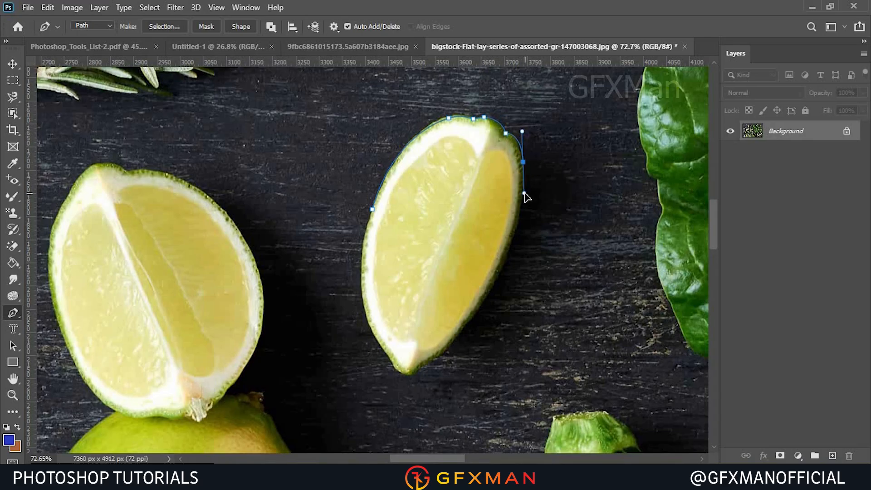
pyautogui.keyDown('alt'); pyautogui.click(523, 162); pyautogui.keyUp('alt')
pyautogui.scroll(-2, 507, 138)
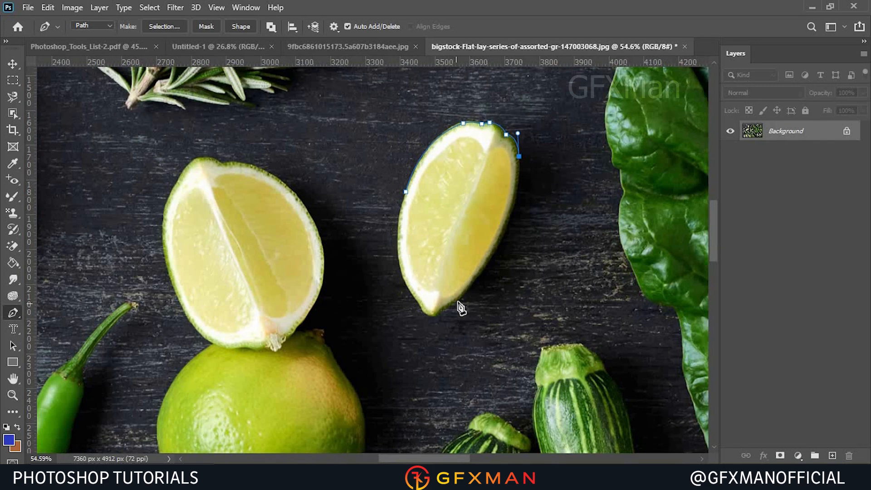
pyautogui.moveTo(459, 301); pyautogui.dragTo(392, 368)
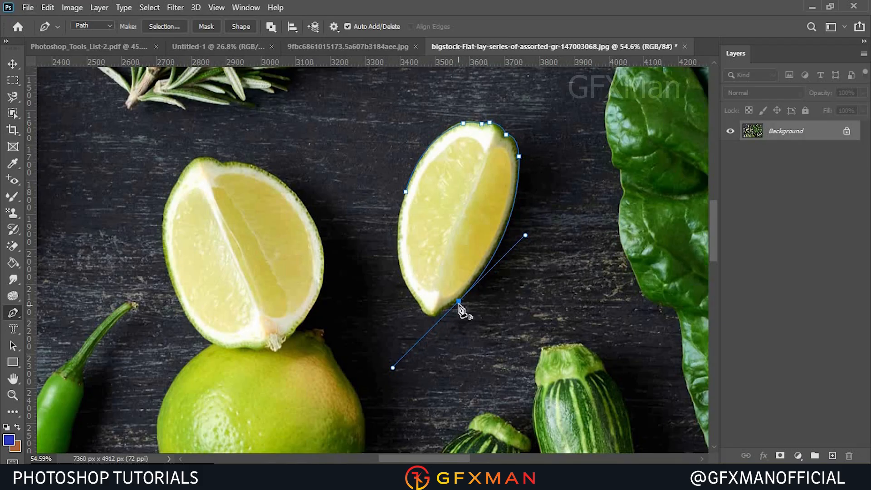
pyautogui.click(459, 302)
pyautogui.click(432, 316)
pyautogui.click(399, 260)
pyautogui.moveTo(398, 260); pyautogui.dragTo(382, 207)
pyautogui.keyDown('alt'); pyautogui.click(399, 261); pyautogui.keyUp('alt')
pyautogui.moveTo(406, 192); pyautogui.dragTo(419, 161)
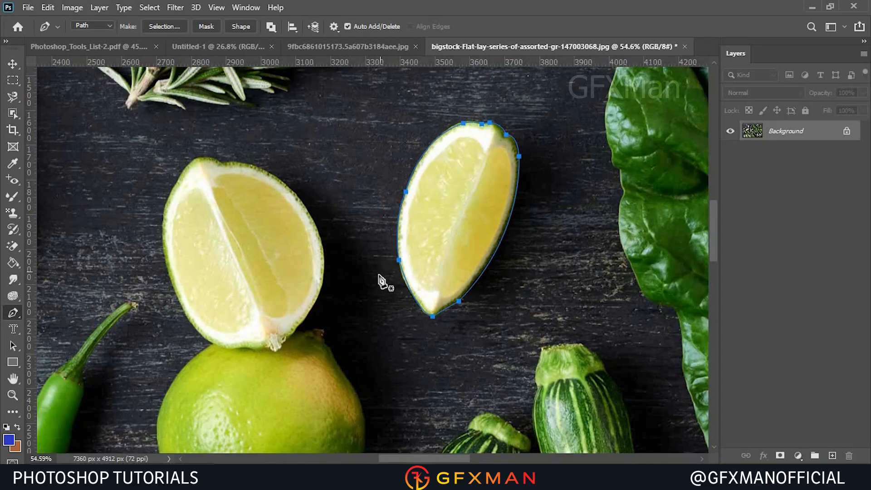
# Make a selection from the lime path with a 5 pixel feather radius, then deselect it.
pyautogui.rightClick(461, 170)
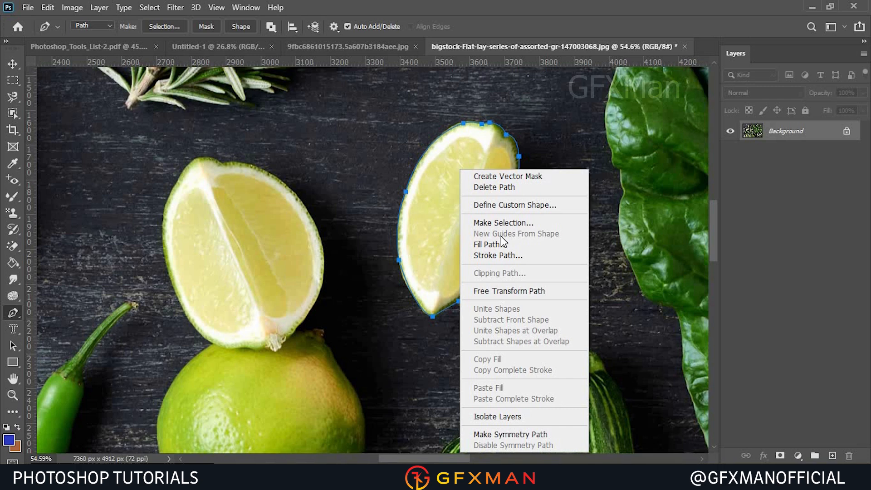
pyautogui.click(166, 28)
pyautogui.click(166, 26)
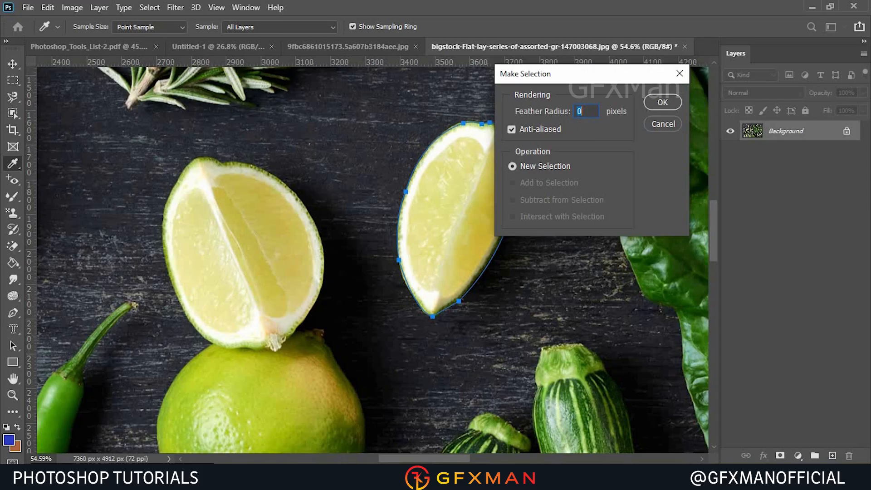
pyautogui.write('5')
pyautogui.click(662, 102)
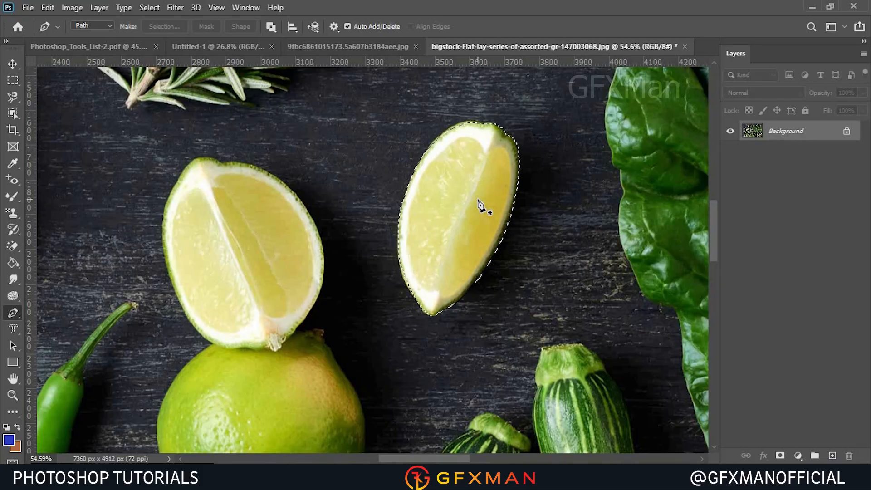
pyautogui.hotkey('ctrl', 'd')
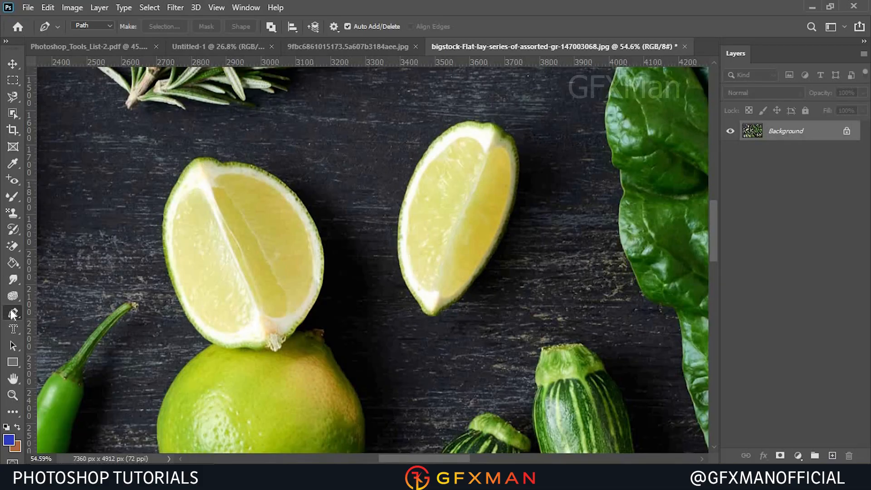
# Outline the lime wedge with the Freeform Pen, load the path as a selection, and deselect.
pyautogui.click(12, 313)
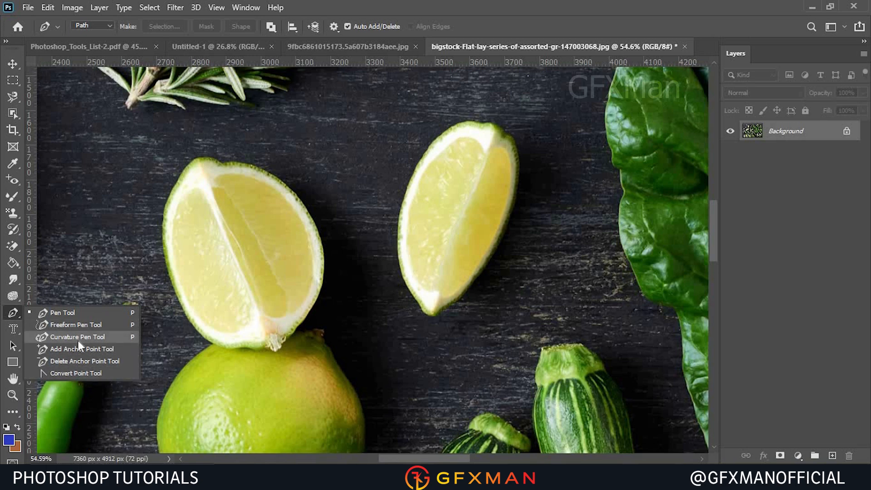
pyautogui.click(79, 324)
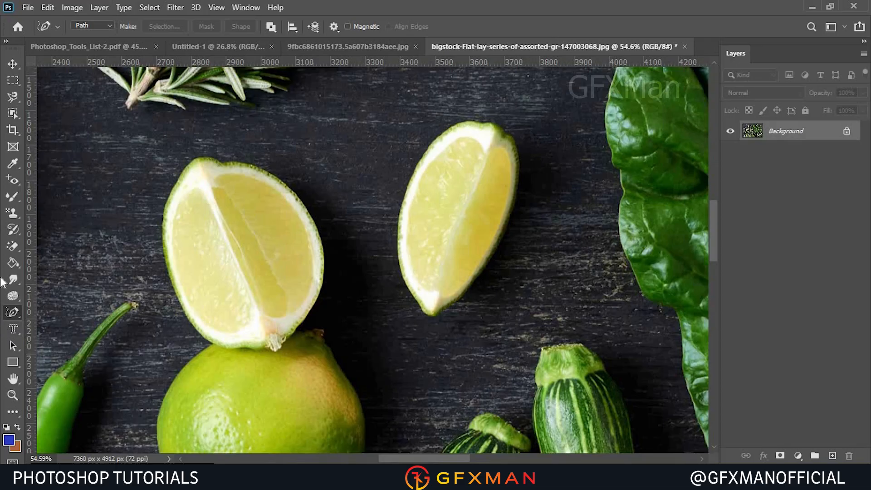
pyautogui.rightClick(10, 313)
pyautogui.click(72, 325)
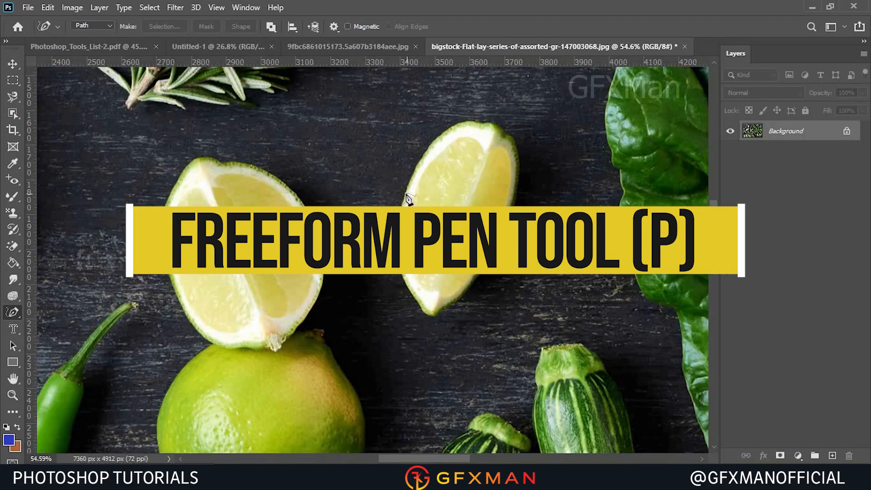
pyautogui.moveTo(405, 193)
pyautogui.mouseDown()
pyautogui.moveTo(449, 123)
pyautogui.moveTo(496, 122)
pyautogui.moveTo(517, 150)
pyautogui.moveTo(501, 234)
pyautogui.moveTo(472, 287)
pyautogui.moveTo(443, 310)
pyautogui.moveTo(428, 314)
pyautogui.moveTo(403, 281)
pyautogui.moveTo(395, 249)
pyautogui.moveTo(406, 192)
pyautogui.mouseUp()
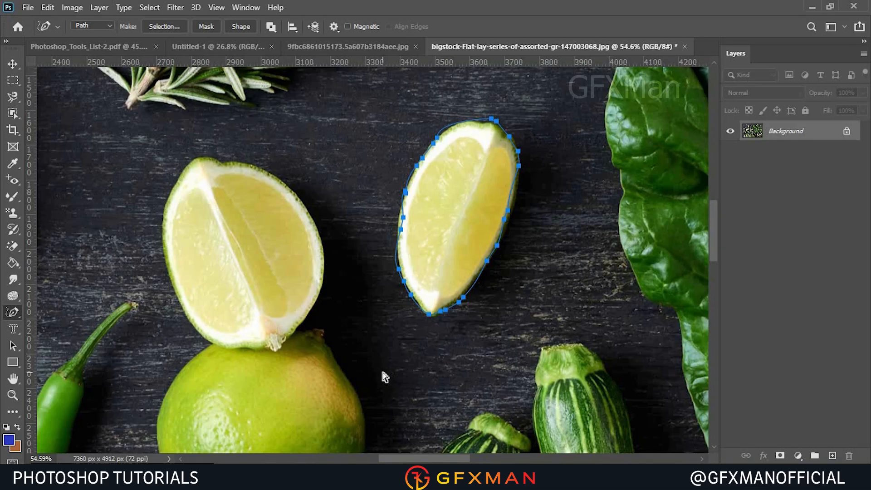
pyautogui.hotkey('ctrl', 'Return')
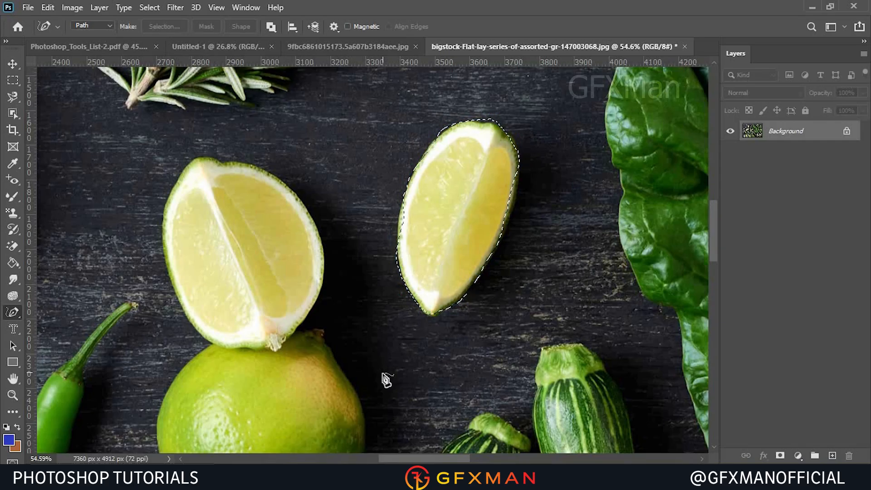
pyautogui.hotkey('ctrl', 'd')
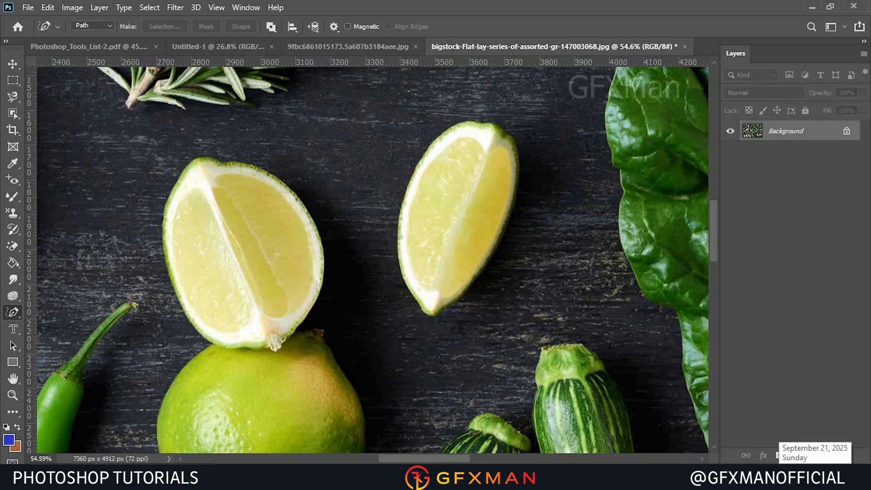
# Switch to the Curvature Pen and place anchors along the upper and right edge of the right lime wedge.
pyautogui.rightClick(8, 316)
pyautogui.click(60, 338)
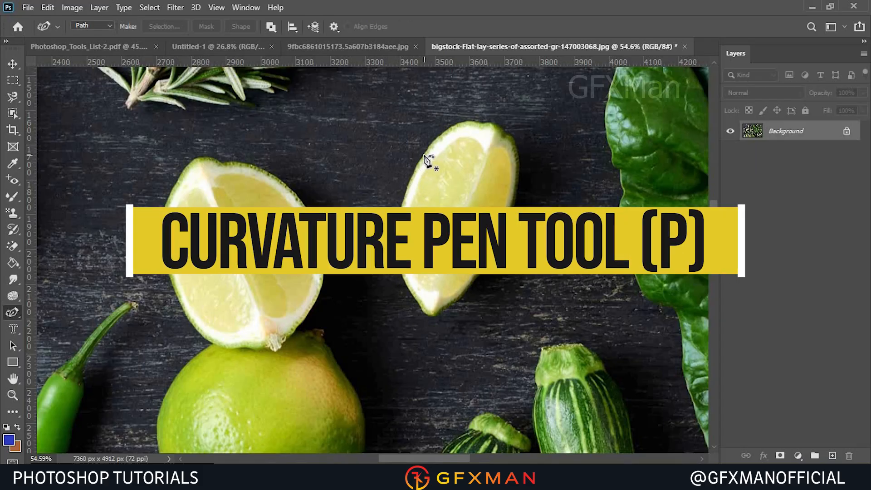
pyautogui.click(425, 150)
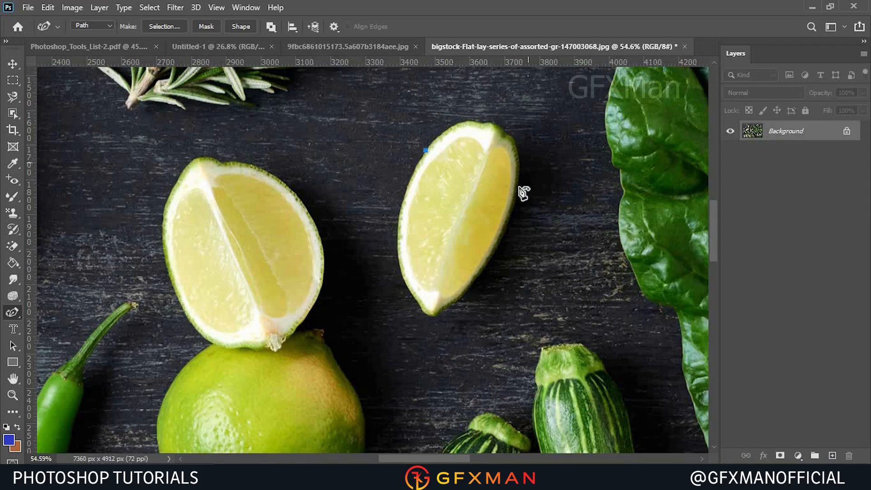
pyautogui.click(495, 127)
pyautogui.click(517, 185)
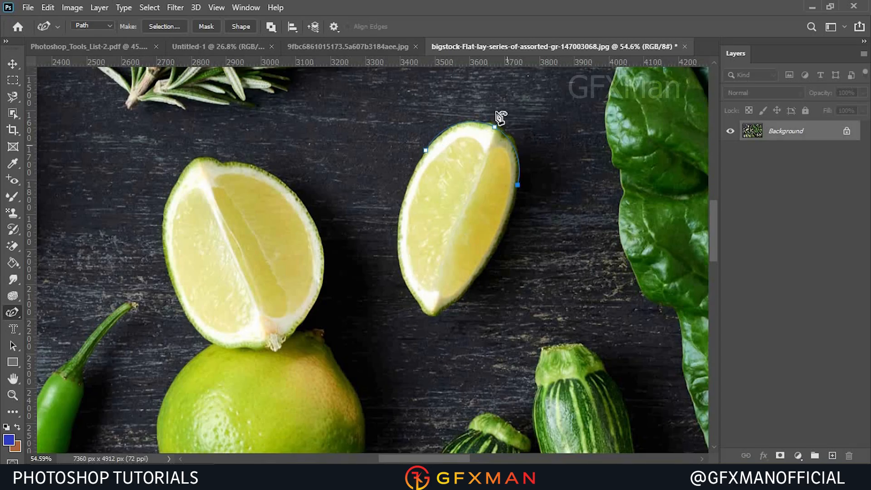
pyautogui.moveTo(495, 128); pyautogui.dragTo(496, 129)
# Continue placing Curvature Pen anchors around the wedge's tip and left side until the path is closed.
pyautogui.click(474, 280)
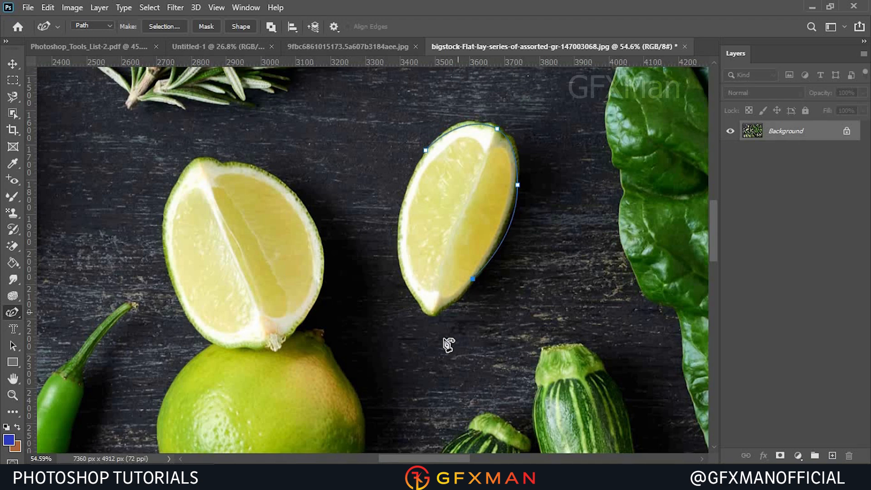
pyautogui.click(407, 289)
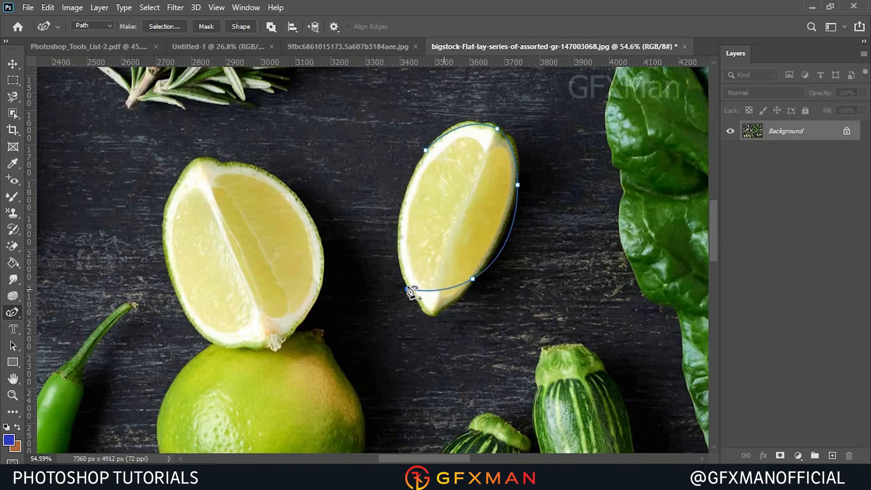
pyautogui.moveTo(407, 289); pyautogui.dragTo(432, 314)
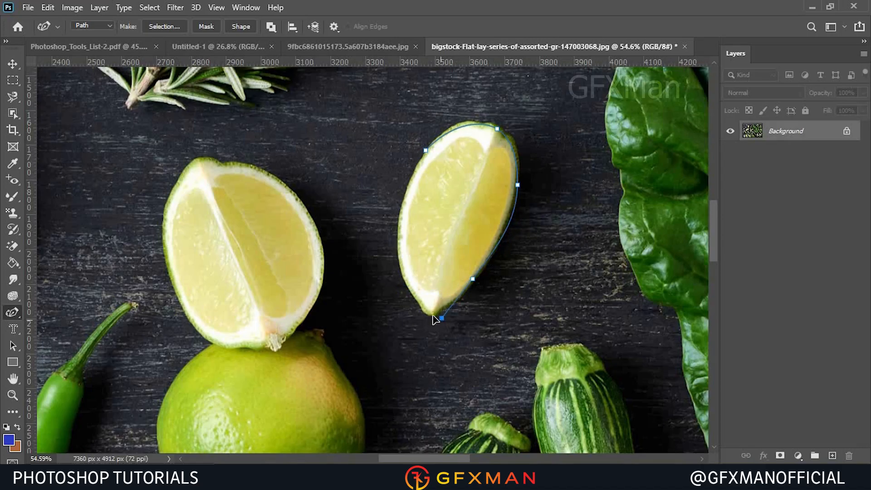
pyautogui.click(411, 295)
pyautogui.click(399, 219)
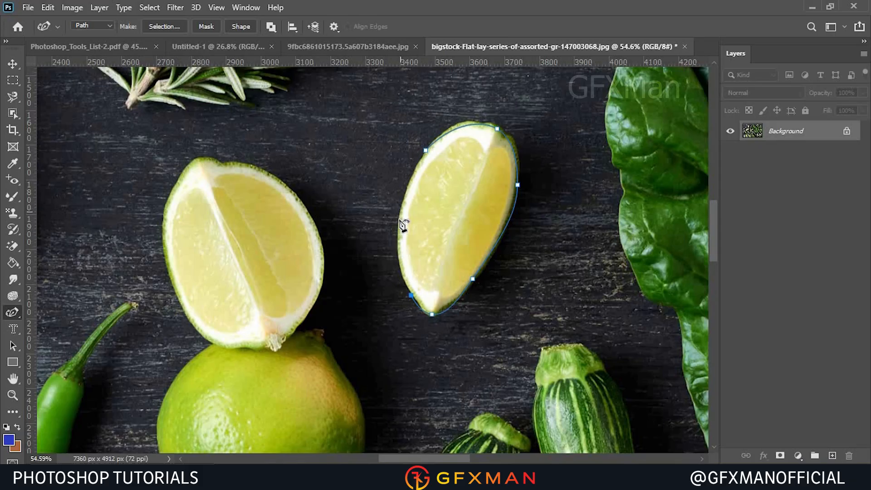
pyautogui.click(426, 151)
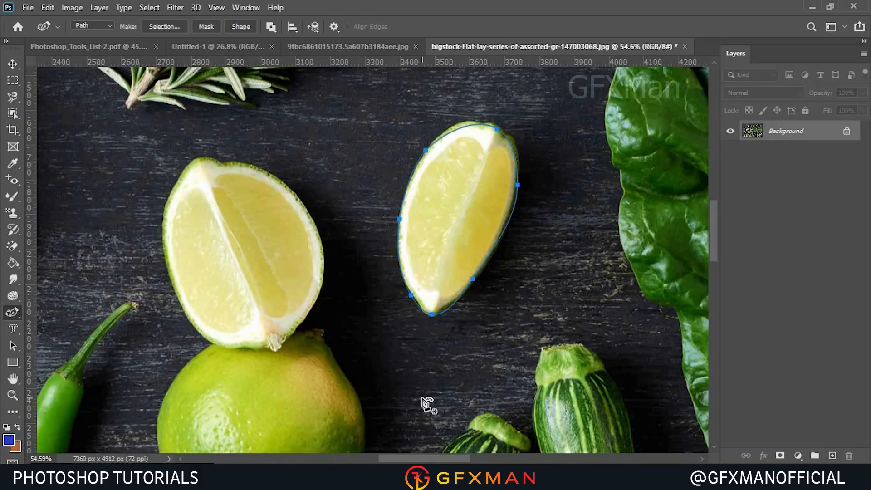
# Add anchor points to the top edge of the lime path with the Add Anchor Point Tool, pulling one outward.
pyautogui.rightClick(13, 314)
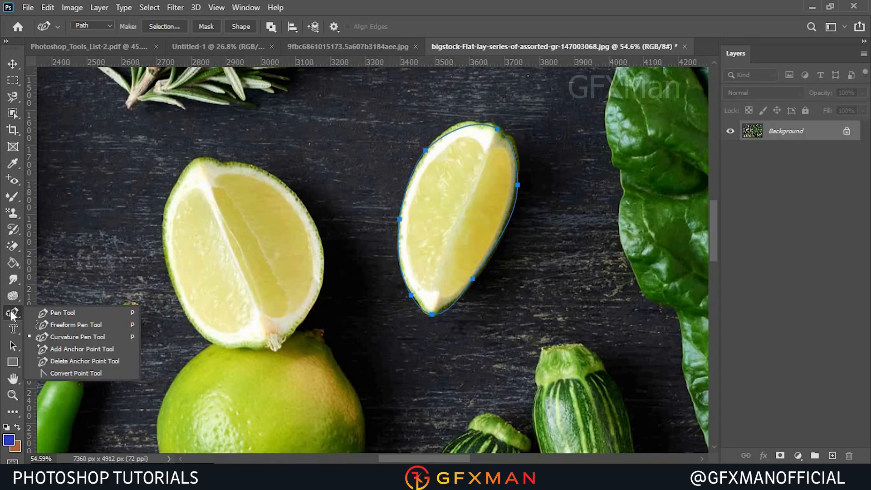
pyautogui.click(80, 348)
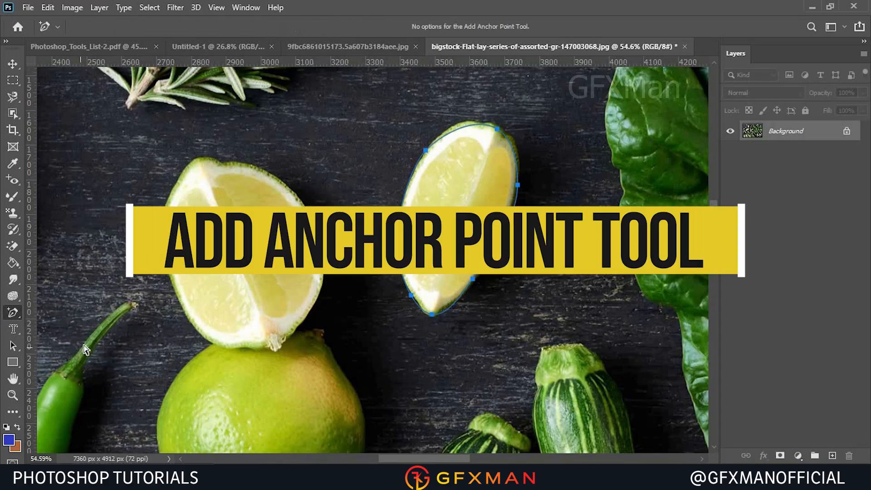
pyautogui.click(461, 129)
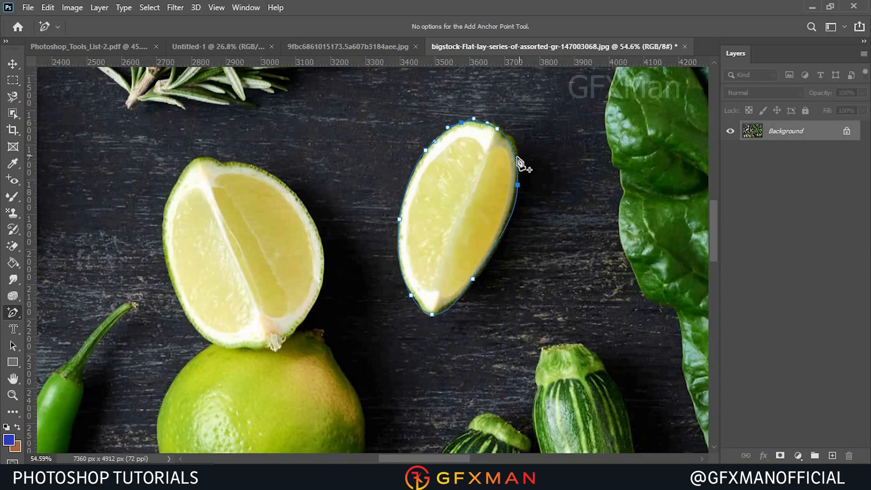
pyautogui.moveTo(518, 159); pyautogui.dragTo(529, 150)
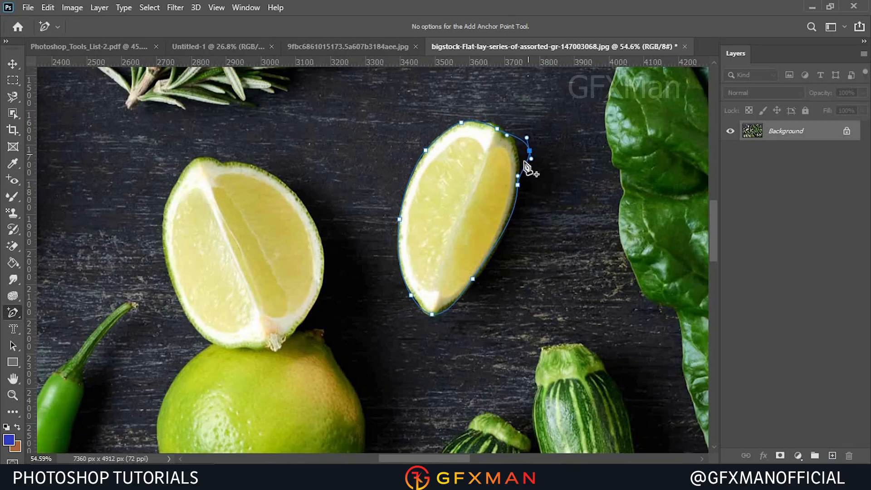
# Remove the outward anchor at the wedge's upper right with the Delete Anchor Point Tool.
pyautogui.rightClick(18, 316)
pyautogui.click(68, 362)
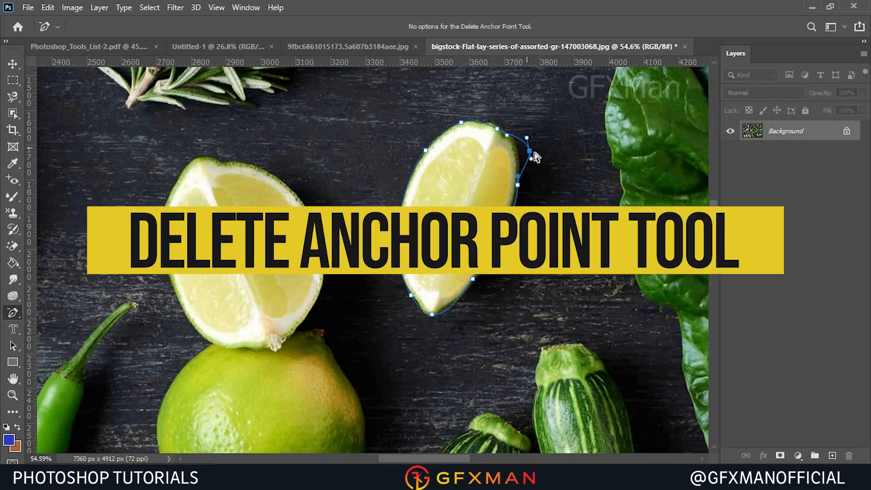
pyautogui.moveTo(530, 152); pyautogui.dragTo(553, 160)
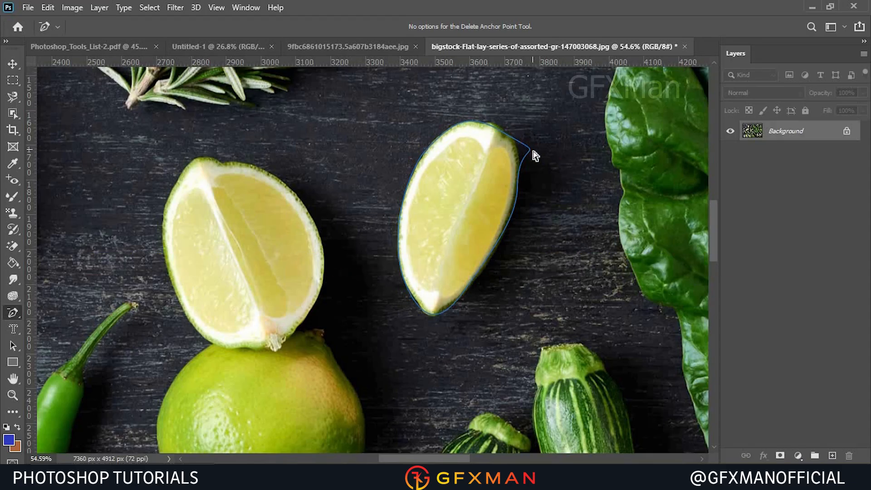
pyautogui.click(531, 155)
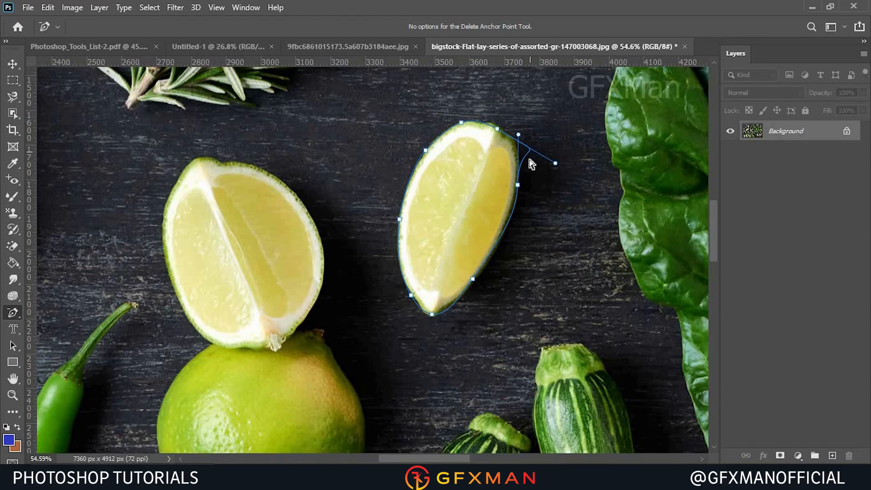
# With the Direct Selection Tool, adjust the top-right anchor's handle so the curve hugs the rind again.
pyautogui.click(12, 345)
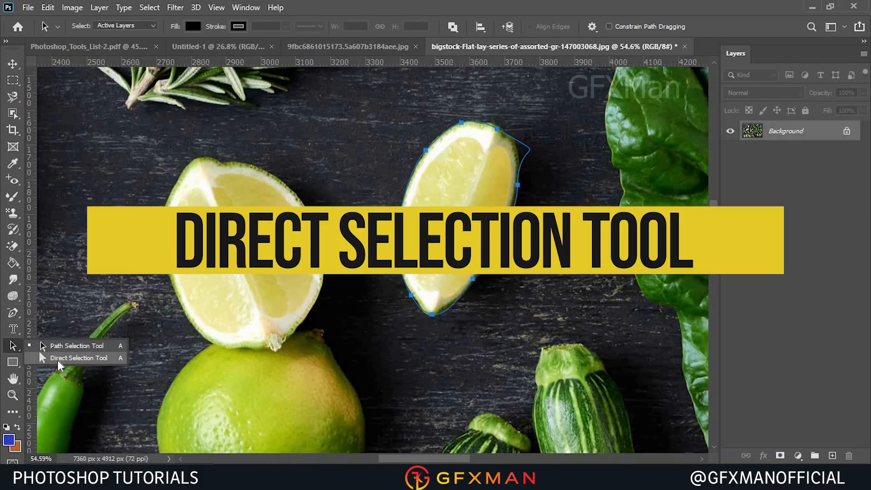
pyautogui.click(58, 359)
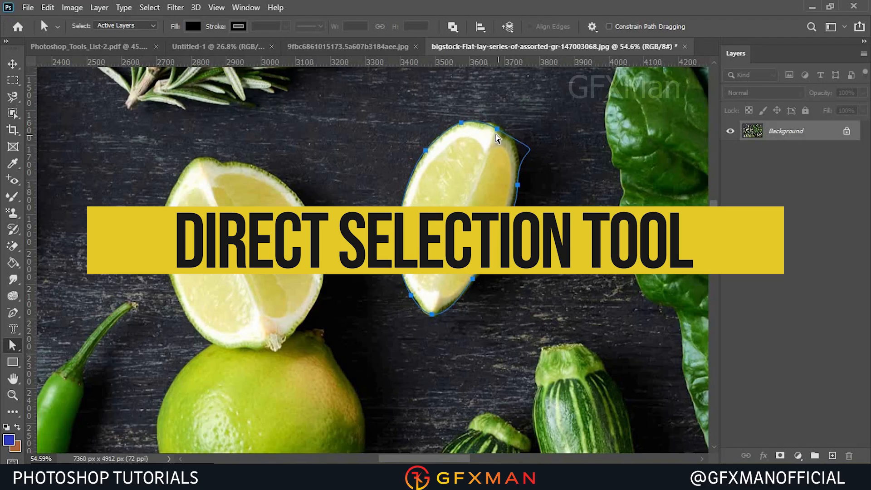
pyautogui.click(497, 136)
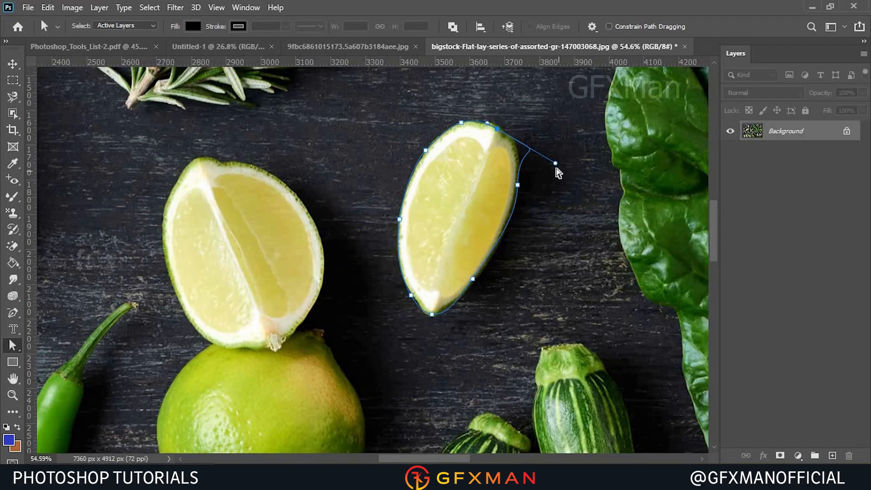
pyautogui.moveTo(550, 162); pyautogui.dragTo(520, 141)
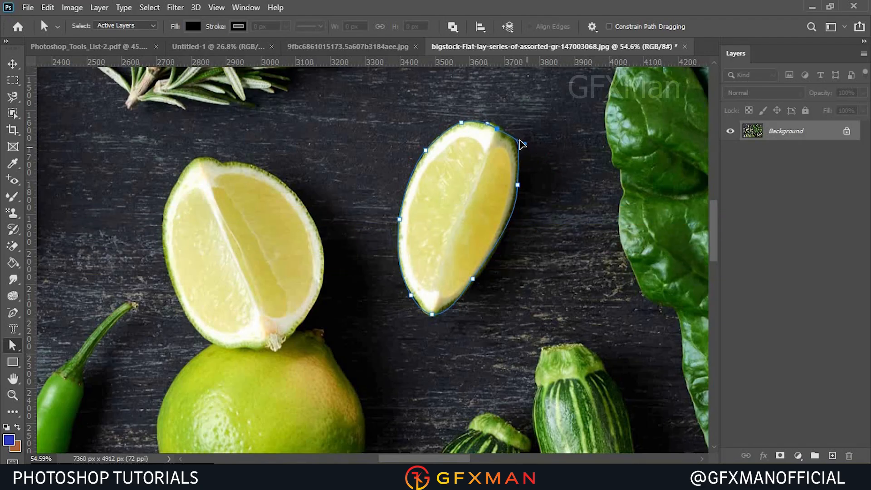
pyautogui.click(518, 185)
pyautogui.moveTo(517, 185); pyautogui.dragTo(516, 215)
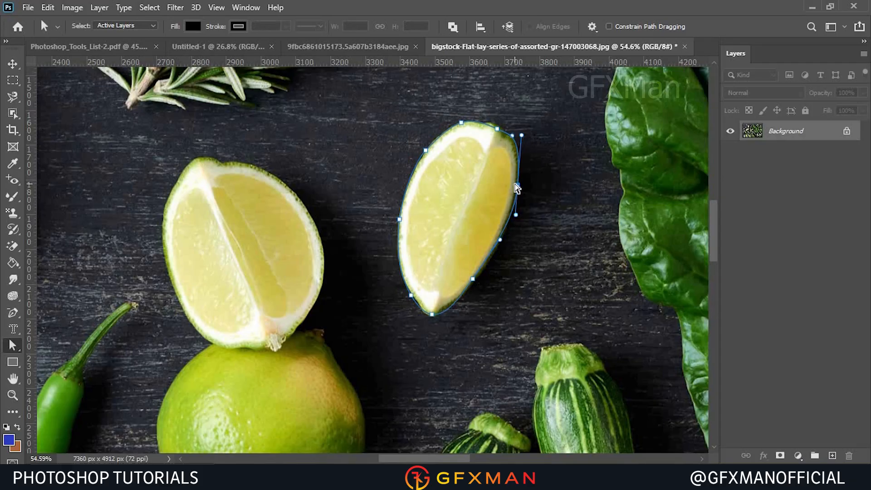
# Select the entire lime path with the Path Selection Tool.
pyautogui.rightClick(12, 346)
pyautogui.click(57, 345)
pyautogui.moveTo(373, 106); pyautogui.dragTo(533, 368)
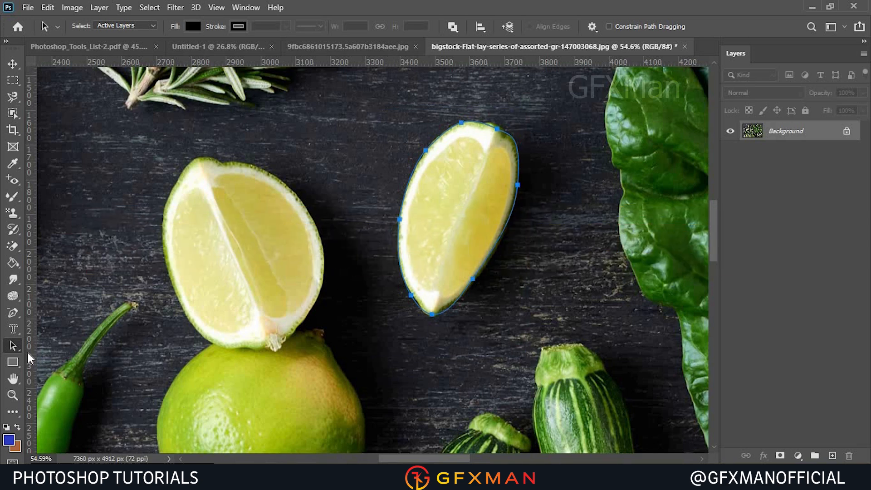
# Use the Convert Point Tool on the wedge's bottom anchor, pulling out handles to make it smooth.
pyautogui.click(13, 313)
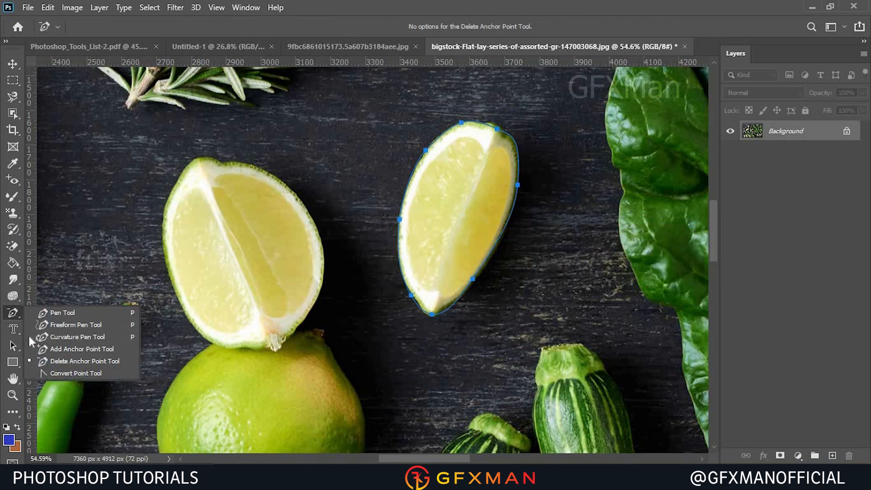
pyautogui.click(59, 373)
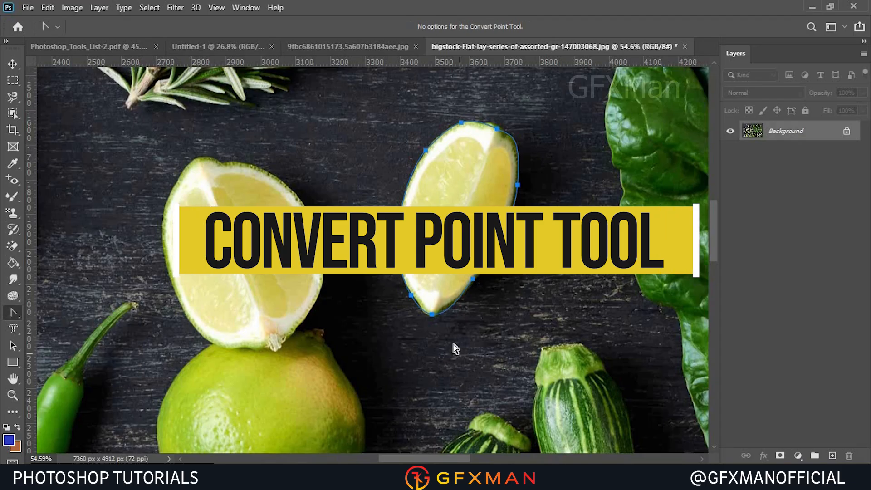
pyautogui.click(432, 314)
pyautogui.moveTo(433, 317)
pyautogui.mouseDown()
pyautogui.moveTo(447, 314)
pyautogui.moveTo(431, 330)
pyautogui.moveTo(420, 324)
pyautogui.mouseUp()
pyautogui.scroll(6, 421, 324)
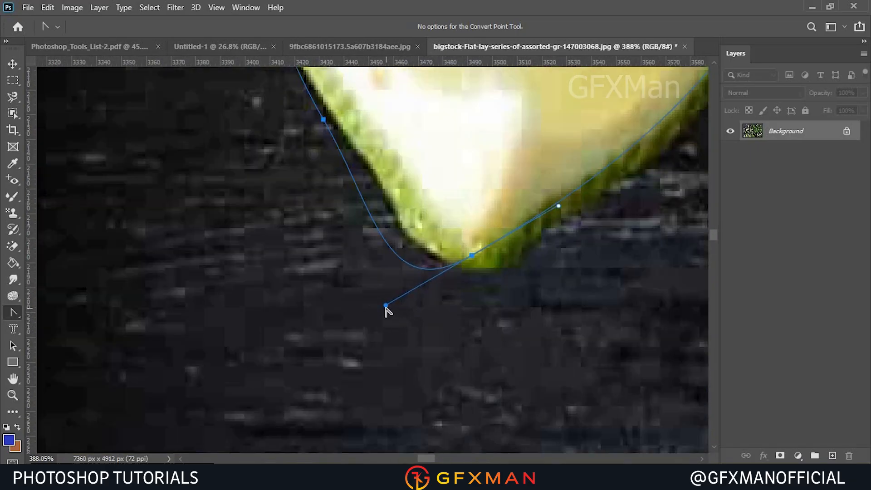
# Refine the tip anchor's handles to follow the wedge tip, then load the path as a selection and deselect.
pyautogui.moveTo(386, 306); pyautogui.dragTo(416, 265)
pyautogui.moveTo(472, 257); pyautogui.dragTo(388, 251)
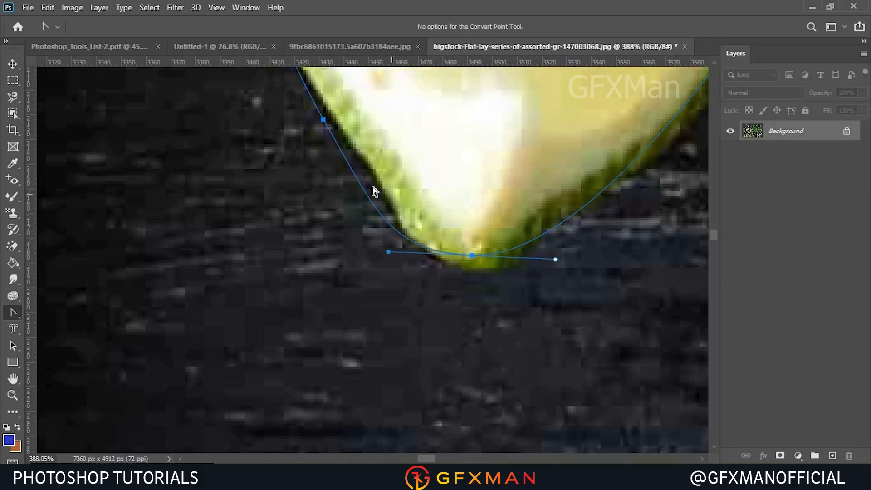
pyautogui.moveTo(323, 119); pyautogui.dragTo(259, 66)
pyautogui.scroll(-10, 442, 187)
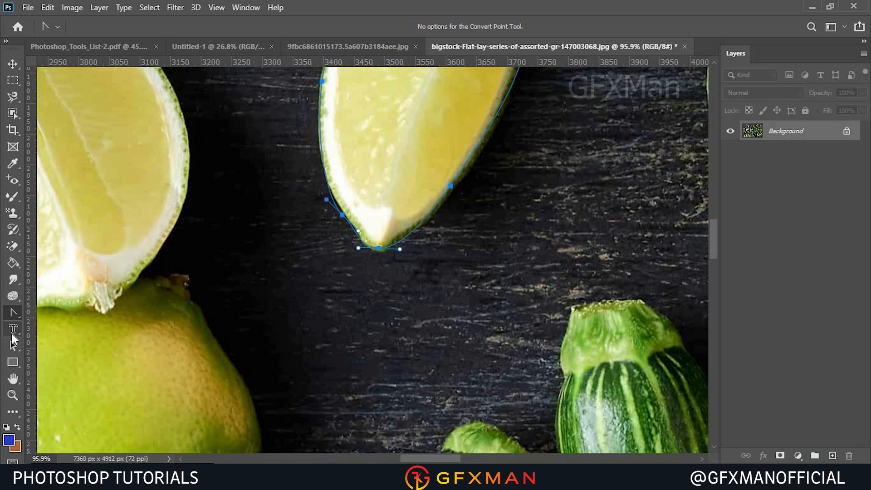
pyautogui.hotkey('ctrl', 'Return')
pyautogui.hotkey('ctrl', 'd')
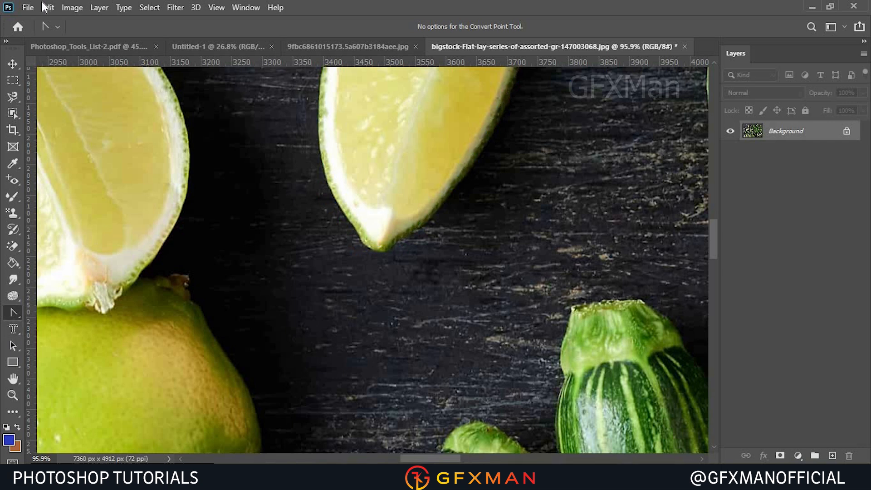
# With the Horizontal Type Tool, add the text GHUYUYUI across the full flat-lay image and commit it.
pyautogui.moveTo(13, 328); pyautogui.dragTo(85, 329)
pyautogui.click(85, 329)
pyautogui.scroll(-10, 277, 253)
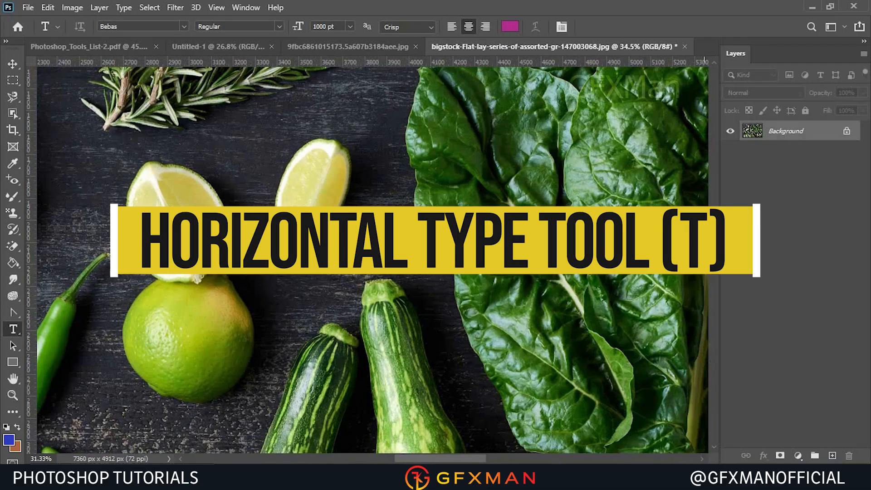
pyautogui.scroll(-4, 277, 252)
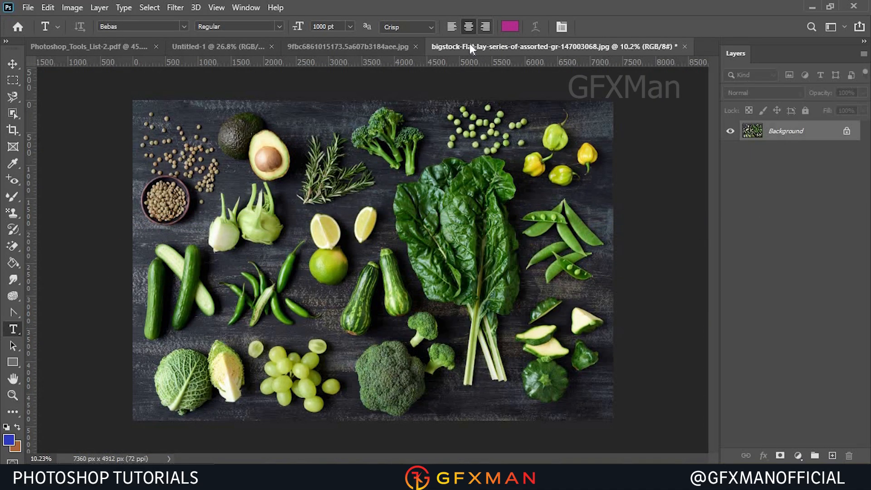
pyautogui.click(286, 247)
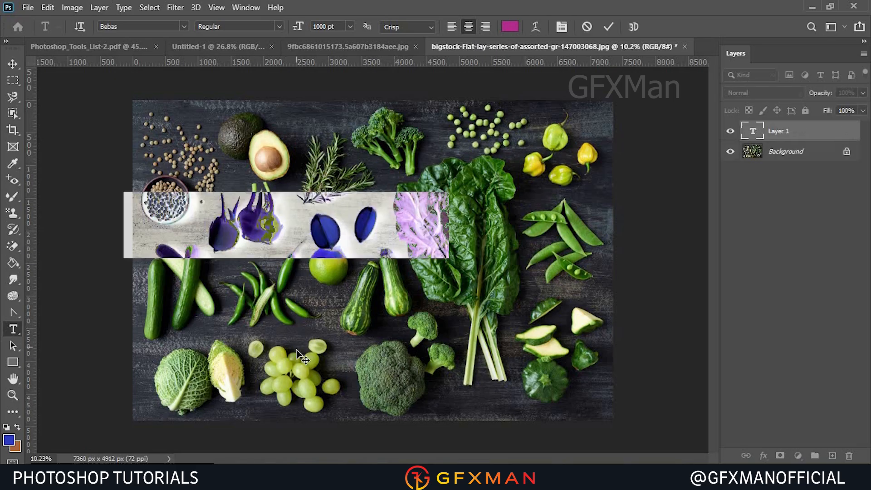
pyautogui.write('GHUYUYUI')
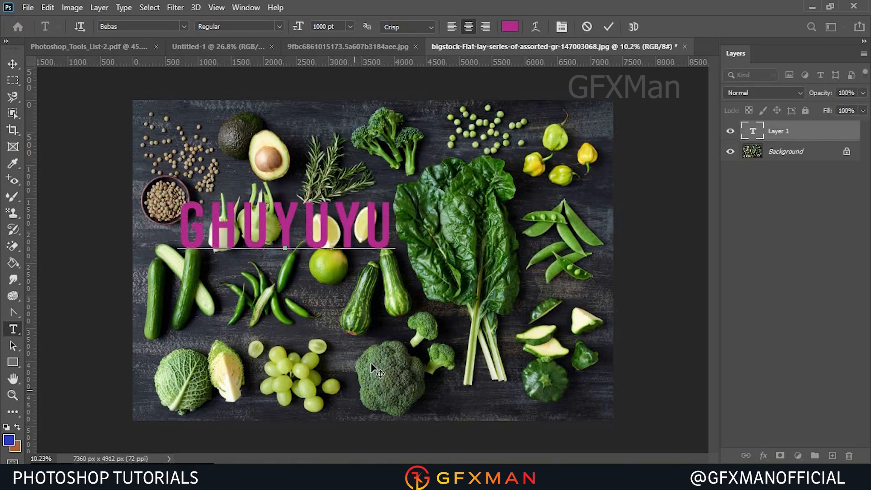
pyautogui.click(609, 21)
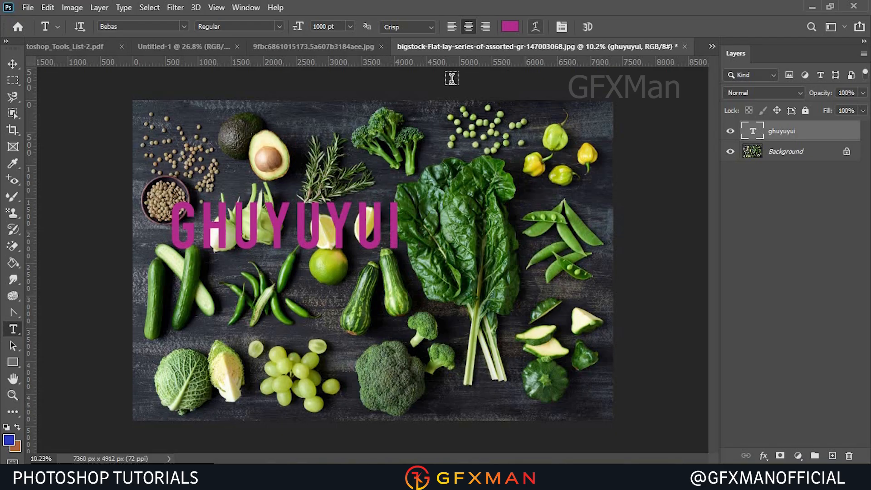
# Select all of the horizontal text, cancel the edit, and undo the type layer.
pyautogui.click(221, 225)
pyautogui.hotkey('ctrl', 'a')
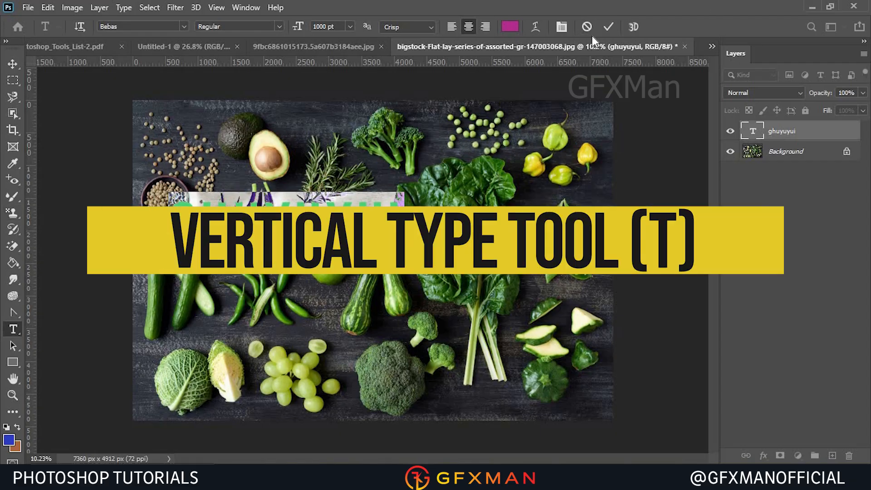
pyautogui.click(589, 27)
pyautogui.hotkey('ctrl', 'z')
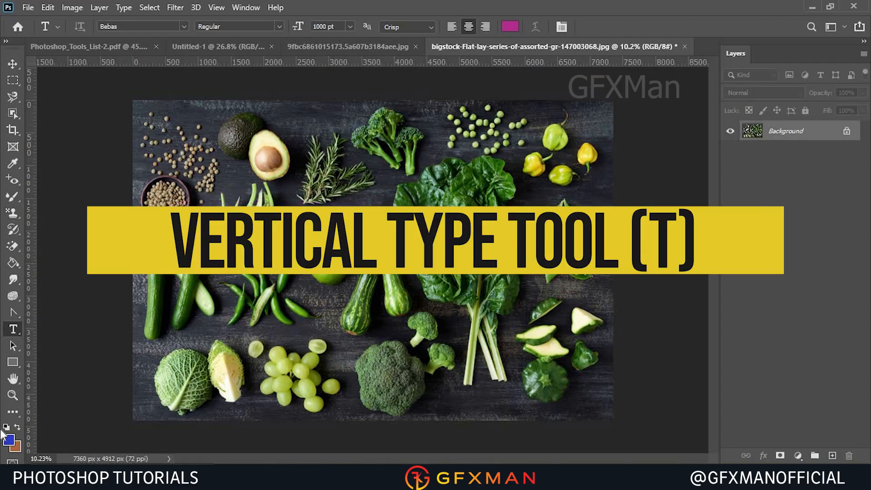
# With the Vertical Type Tool, add the text GHUIYUIU down the middle of the image, select it all, and cancel the edit.
pyautogui.rightClick(13, 329)
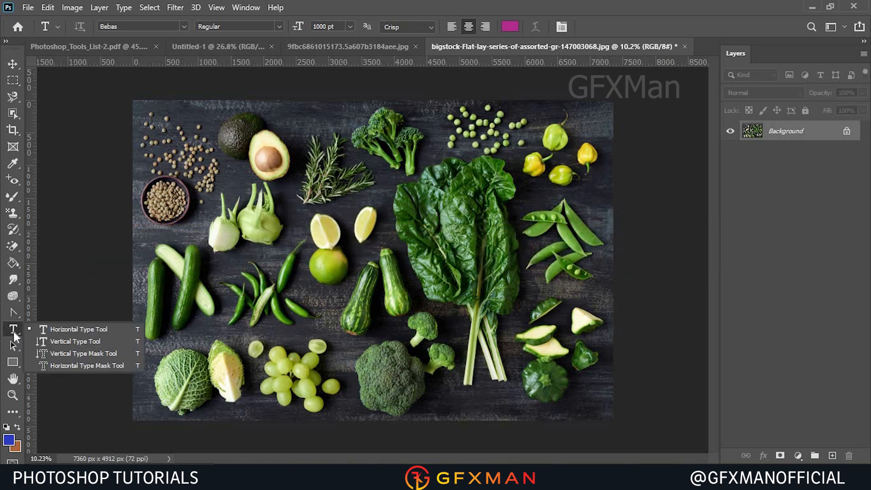
pyautogui.click(54, 342)
pyautogui.click(444, 153)
pyautogui.write('ghuiyuiu')
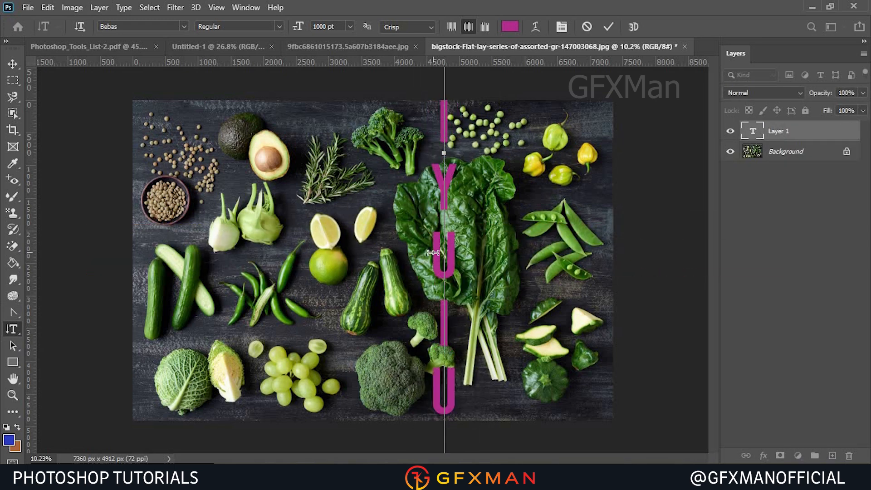
pyautogui.hotkey('ctrl', 'a')
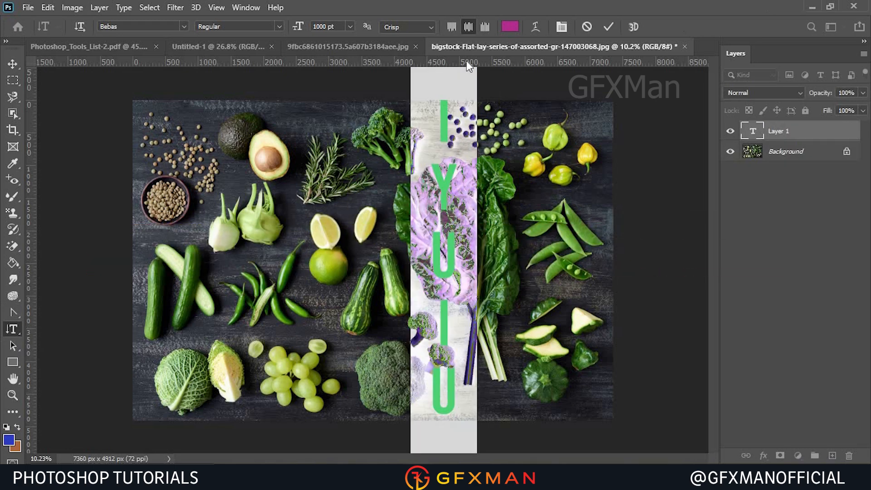
pyautogui.click(586, 26)
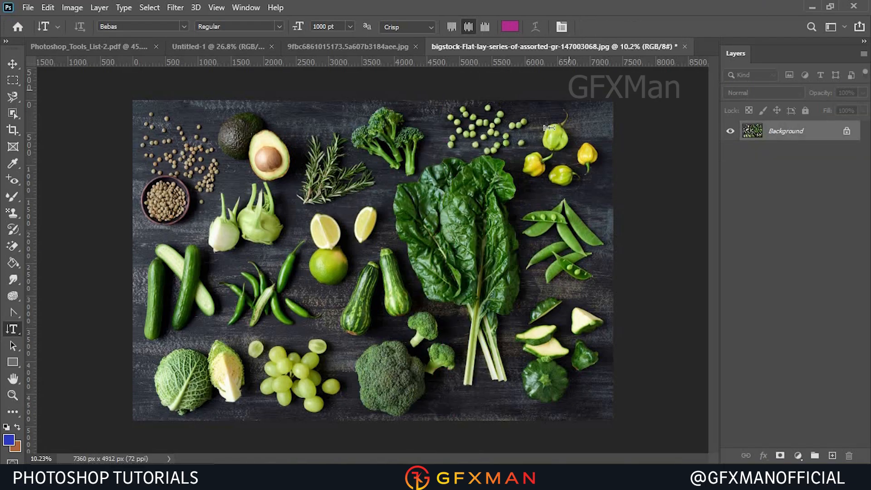
# With the Horizontal Type Mask Tool, create a type selection reading XCFGDFFFFJH across the middle of the image and commit it.
pyautogui.rightClick(20, 331)
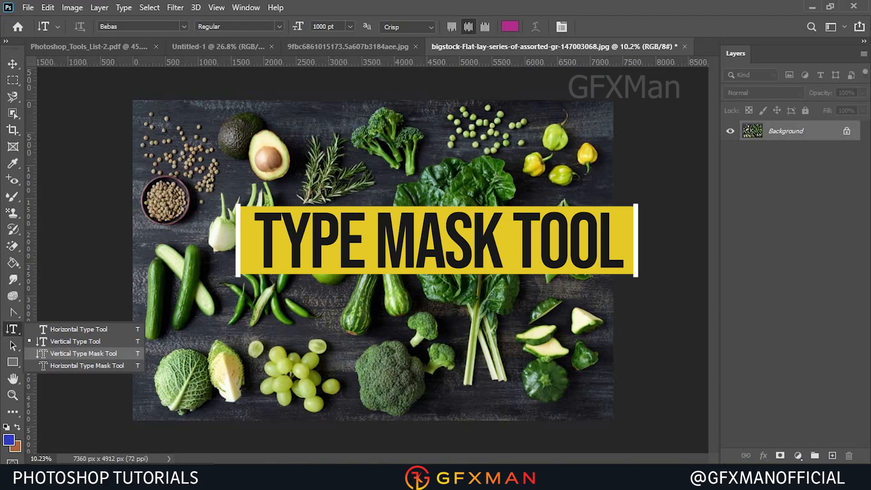
pyautogui.click(88, 353)
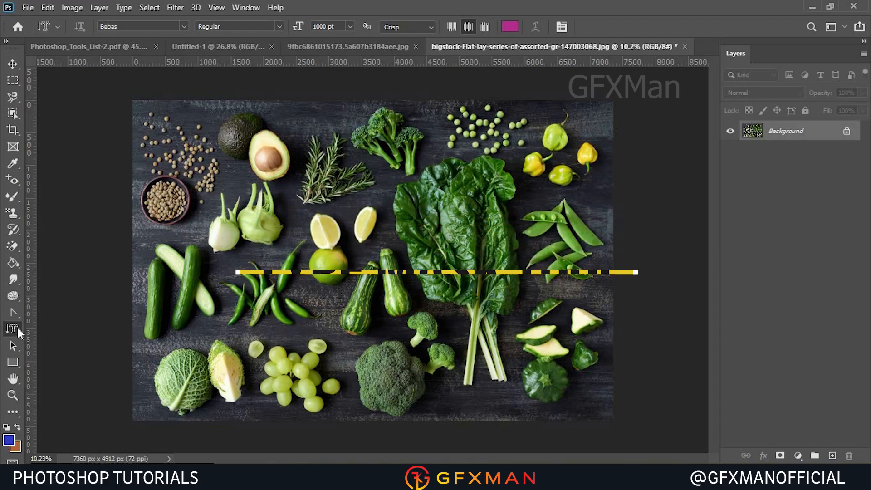
pyautogui.rightClick(13, 329)
pyautogui.click(86, 365)
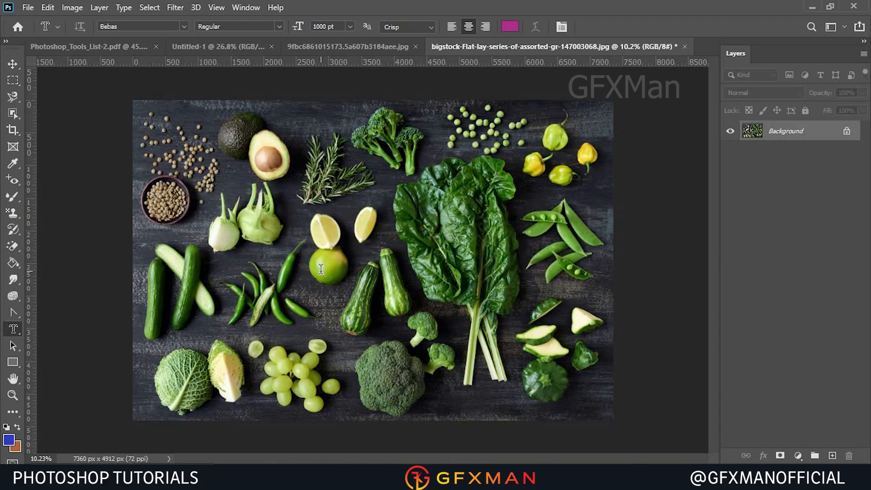
pyautogui.click(321, 269)
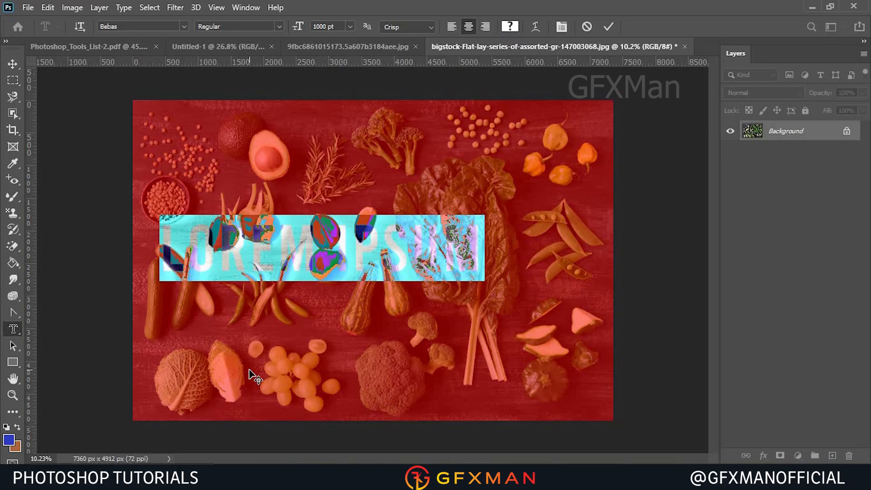
pyautogui.write('XCFGDFFFEJH')
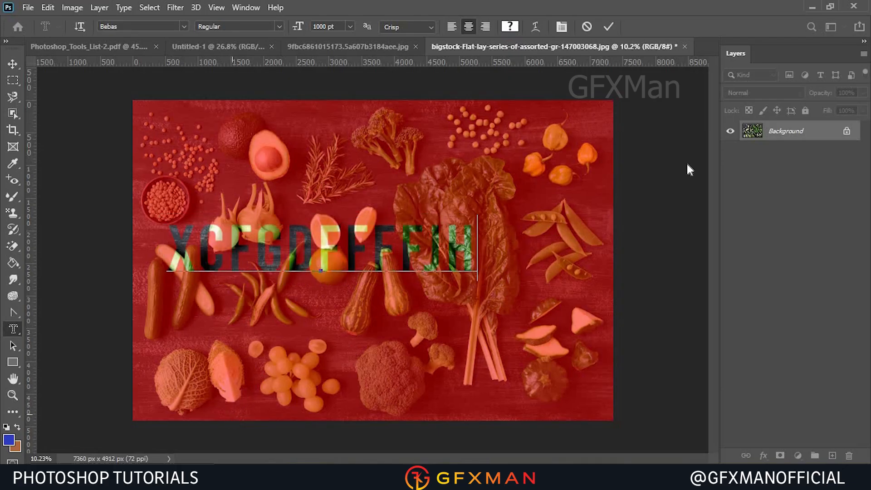
pyautogui.click(607, 27)
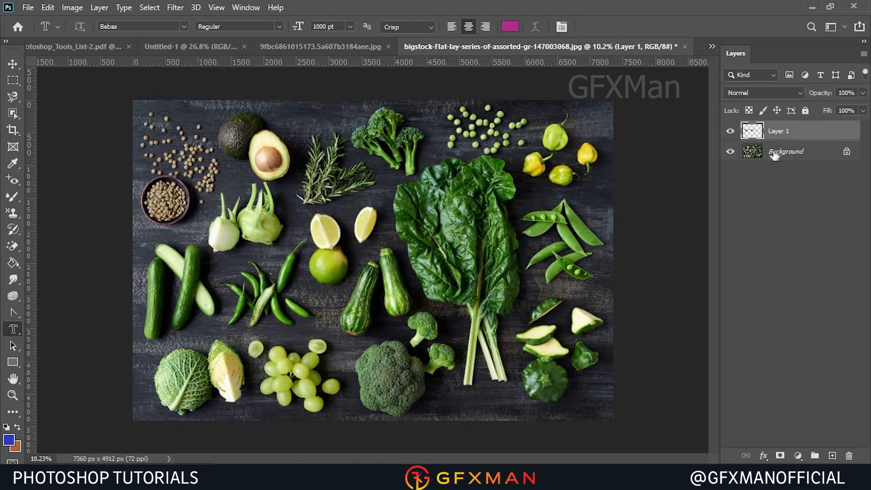
# Hide and show the Background to preview the letter layer, then fill the Background with the foreground blue and undo the fill.
pyautogui.click(730, 154)
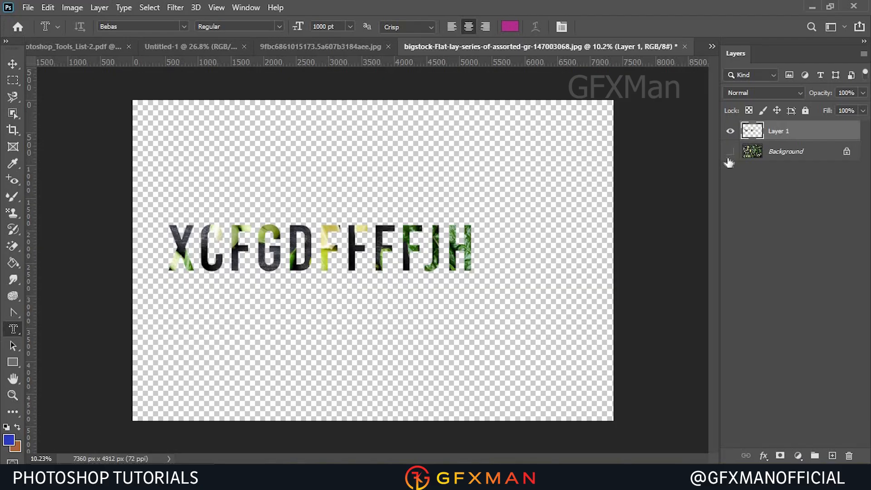
pyautogui.click(730, 152)
pyautogui.click(780, 158)
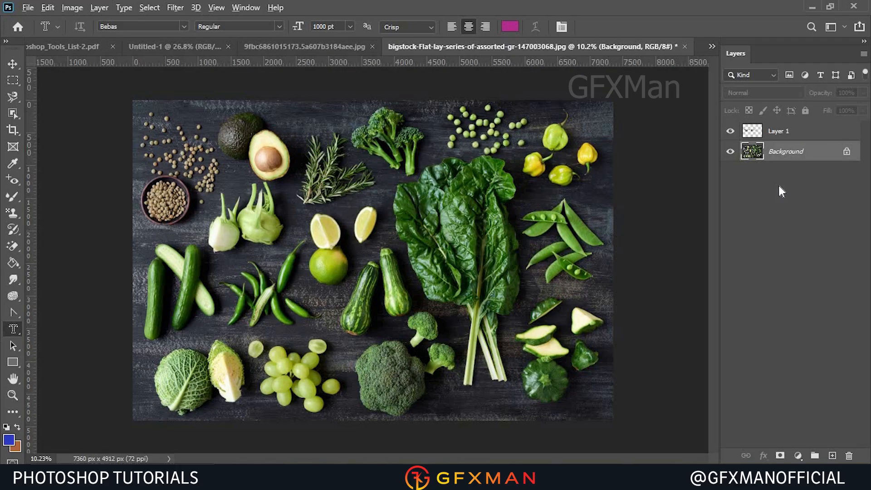
pyautogui.hotkey('alt', 'BackSpace')
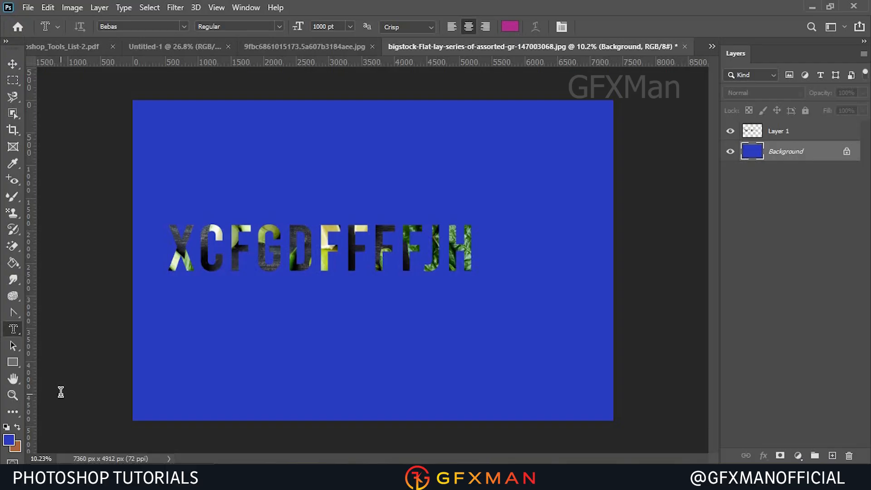
pyautogui.hotkey('ctrl', 'z')
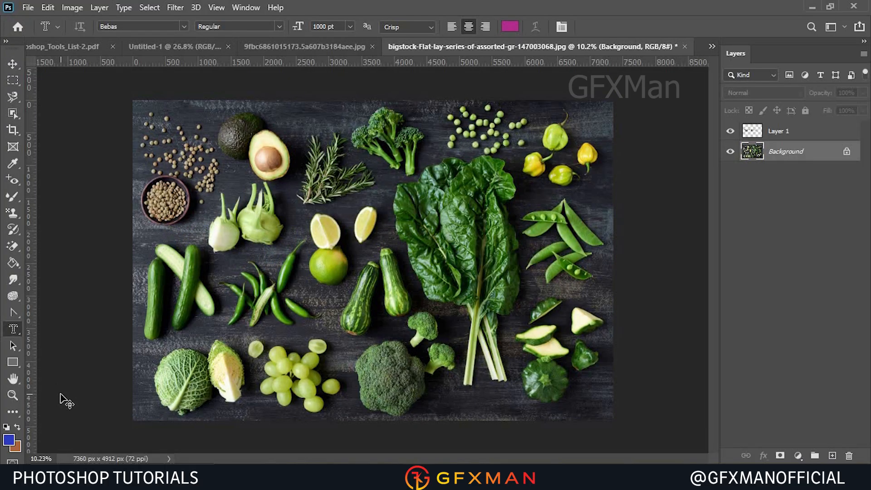
# Delete Layer 1 holding the copied letters.
pyautogui.click(777, 131)
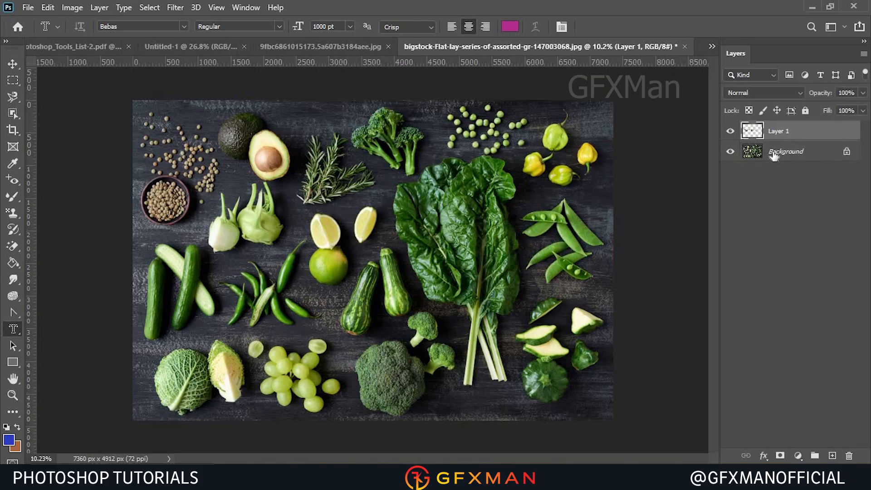
pyautogui.press('Delete')
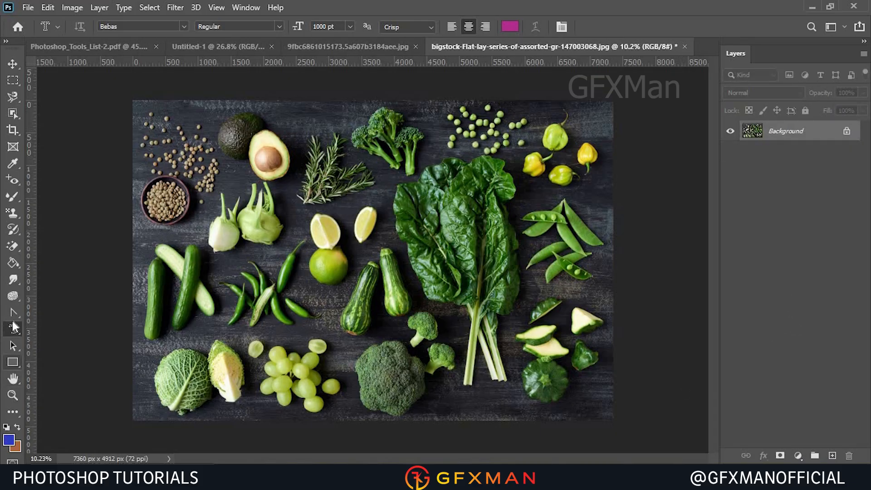
# With the Vertical Type Mask Tool, create a vertical type selection reading POP down the middle of the image and commit it.
pyautogui.rightClick(13, 326)
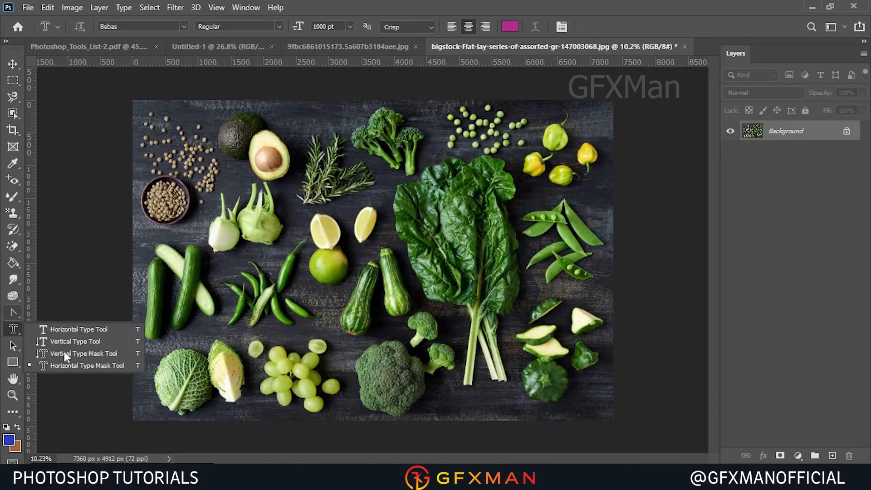
pyautogui.click(92, 356)
pyautogui.click(447, 261)
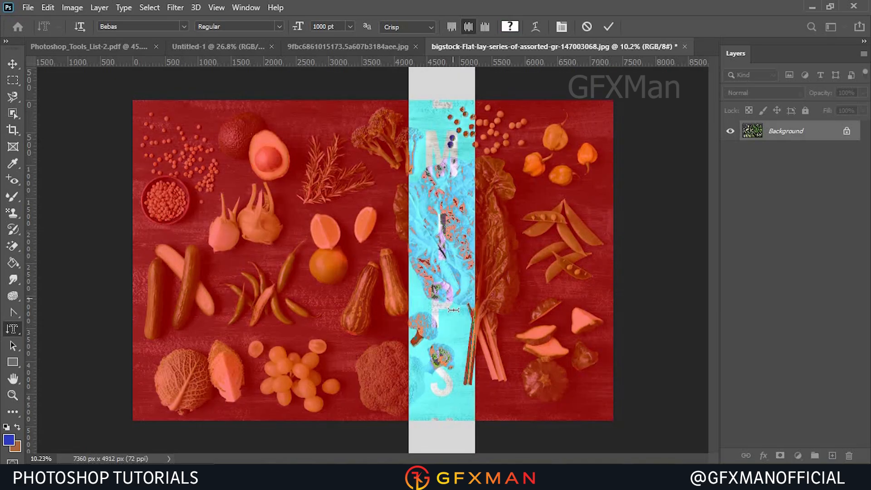
pyautogui.write('POP')
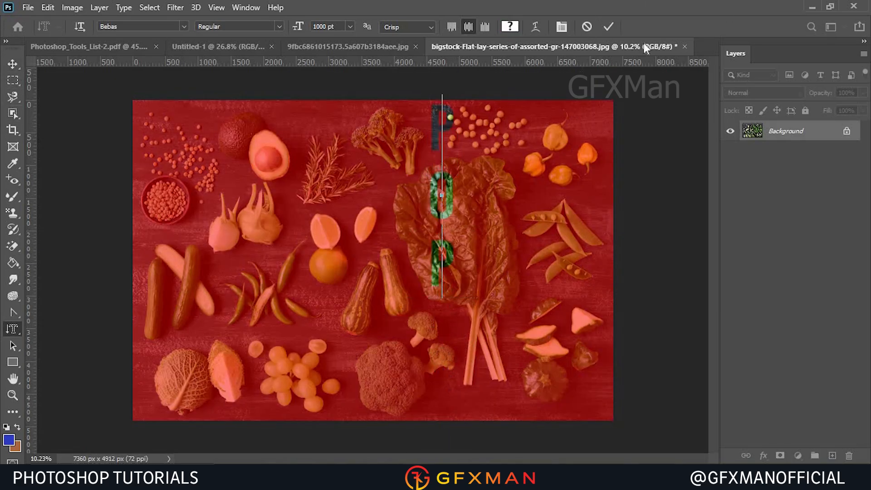
pyautogui.click(608, 30)
# Copy the POP selection to a new layer and fill the Background with the foreground blue.
pyautogui.click(13, 63)
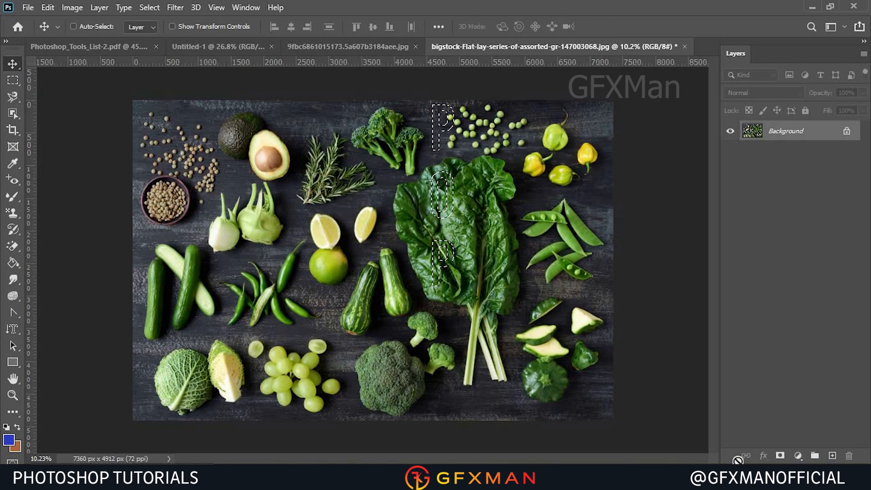
pyautogui.hotkey('ctrl', 'j')
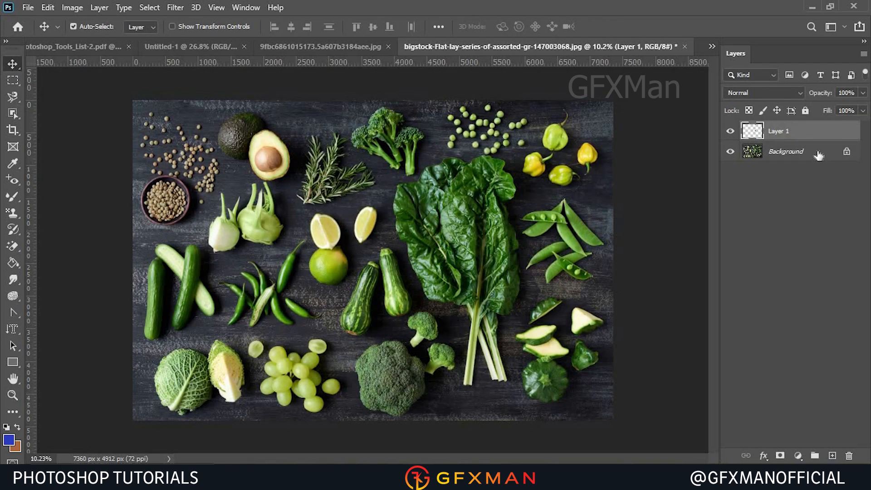
pyautogui.click(818, 156)
pyautogui.hotkey('alt', 'BackSpace')
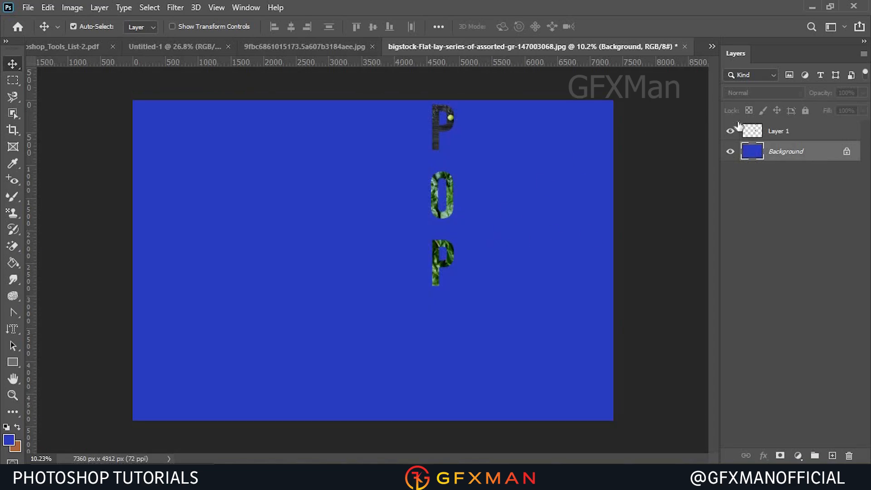
# Undo the fill and the layer copy, then deselect the POP selection.
pyautogui.hotkey('ctrl', 'z')
pyautogui.hotkey('ctrl', 'z')
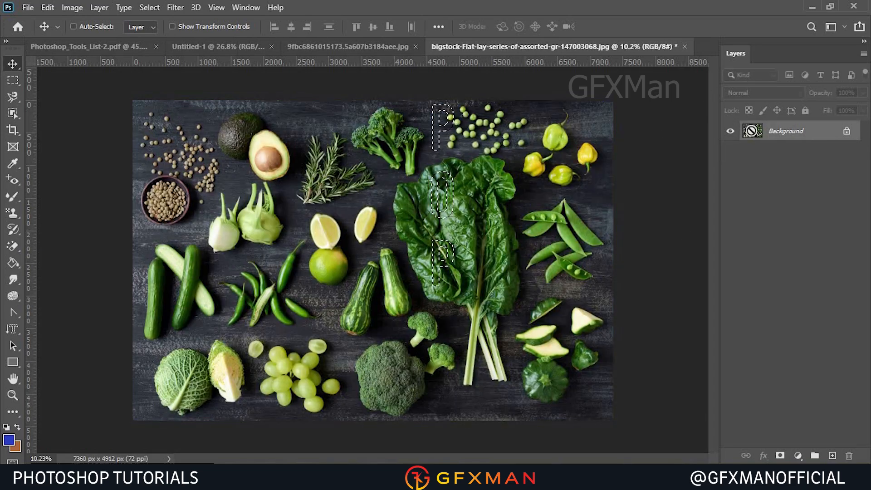
pyautogui.hotkey('ctrl', 'd')
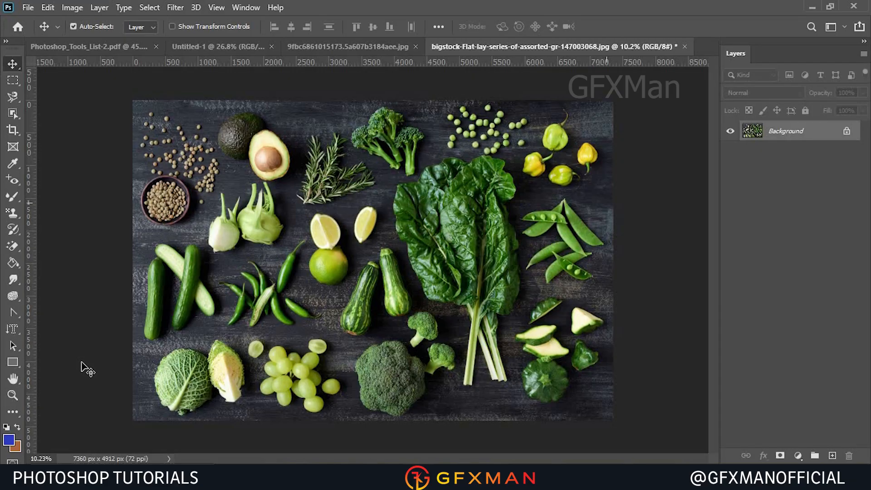
# With the Rectangle Tool, draw a blue rectangle about 2519 × 1720 px over the left-centre of the image.
pyautogui.click(13, 330)
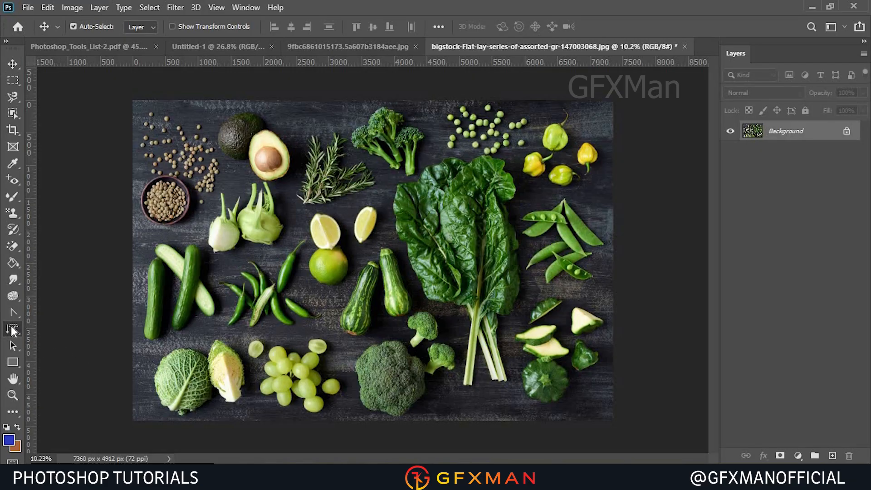
pyautogui.click(17, 362)
pyautogui.rightClick(17, 363)
pyautogui.click(17, 363)
pyautogui.rightClick(17, 363)
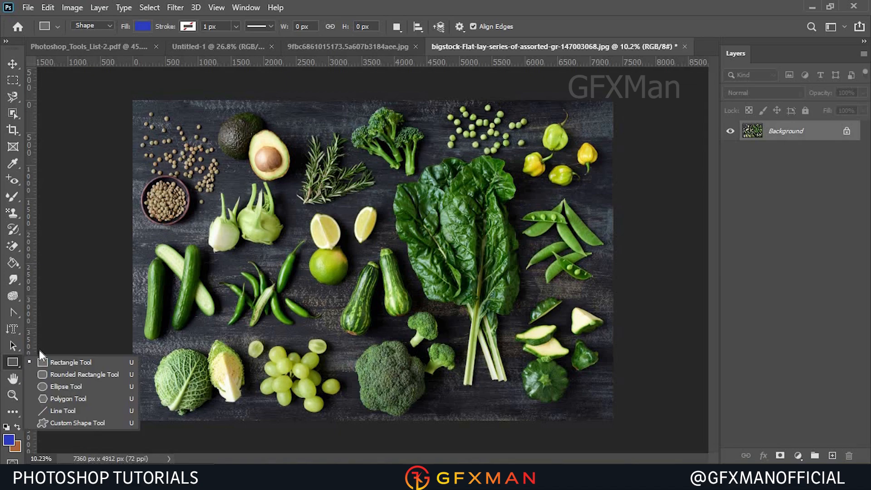
pyautogui.click(75, 366)
pyautogui.moveTo(262, 191); pyautogui.dragTo(426, 303)
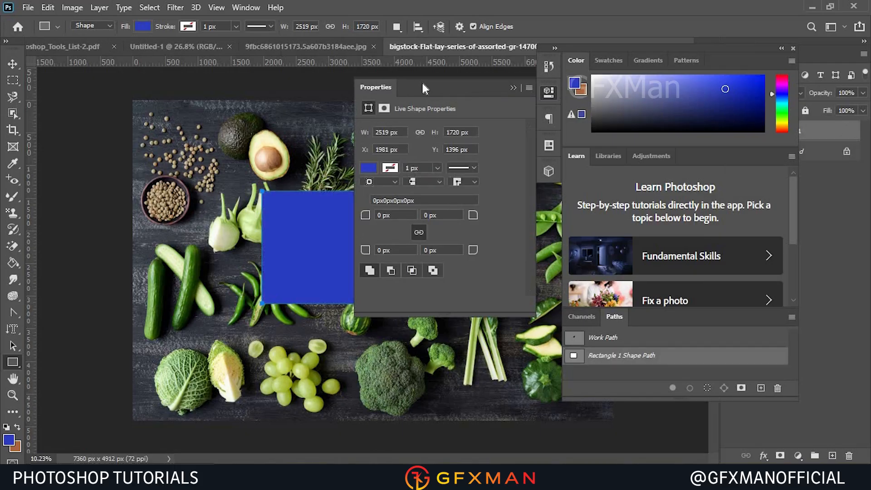
# Move the Properties panel beside the canvas, close the colour and learn panel group, and close Properties.
pyautogui.moveTo(382, 91); pyautogui.dragTo(161, 117)
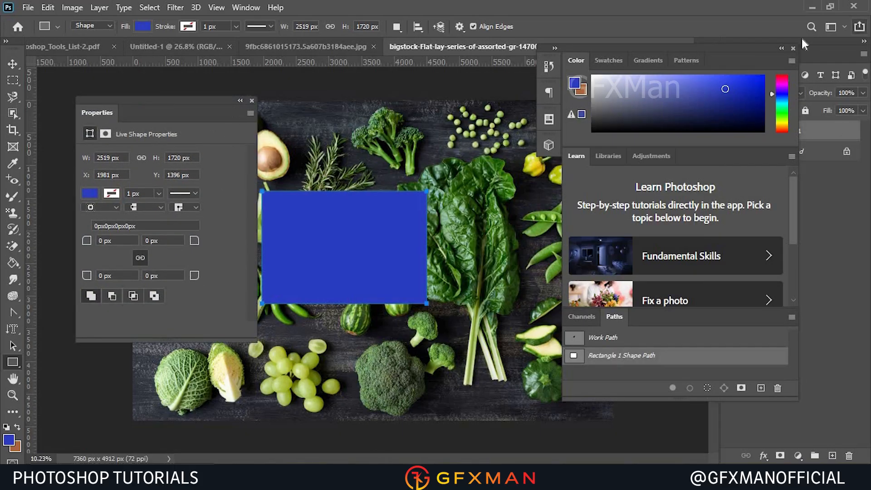
pyautogui.click(792, 49)
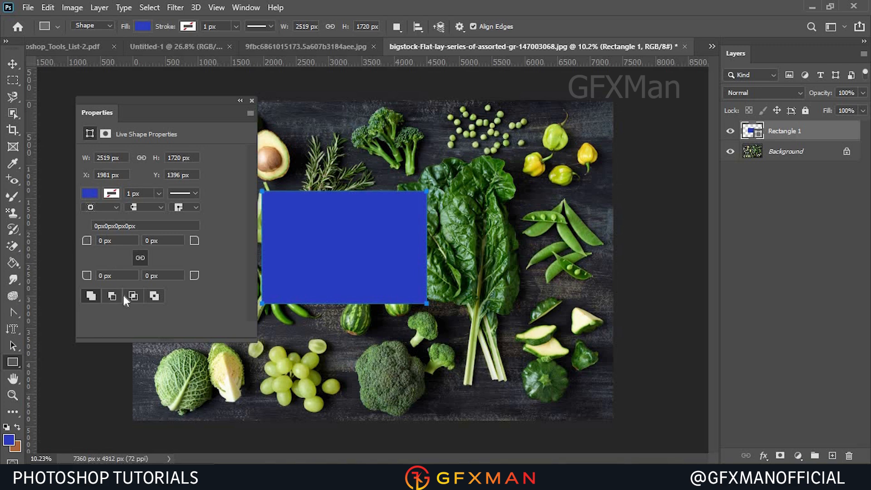
pyautogui.click(252, 100)
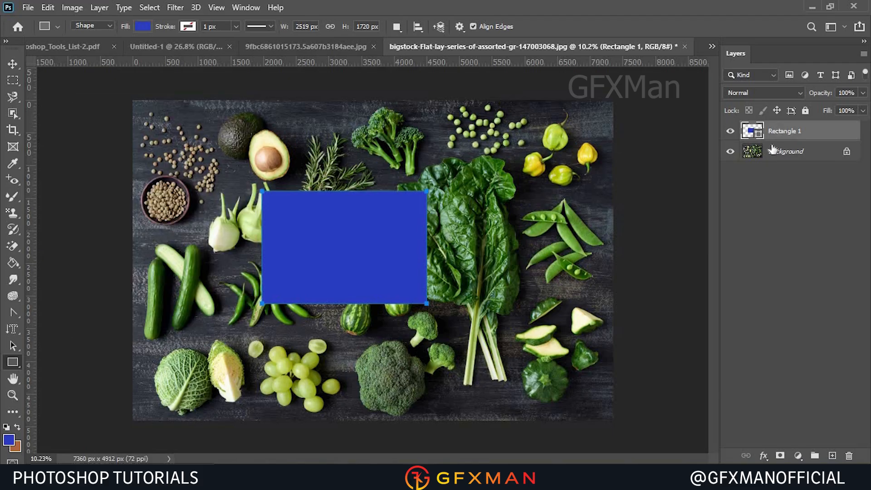
# Draw a second rectangle about 489 × 724 px near the right peppers, then undo both rectangles.
pyautogui.moveTo(513, 184); pyautogui.dragTo(546, 232)
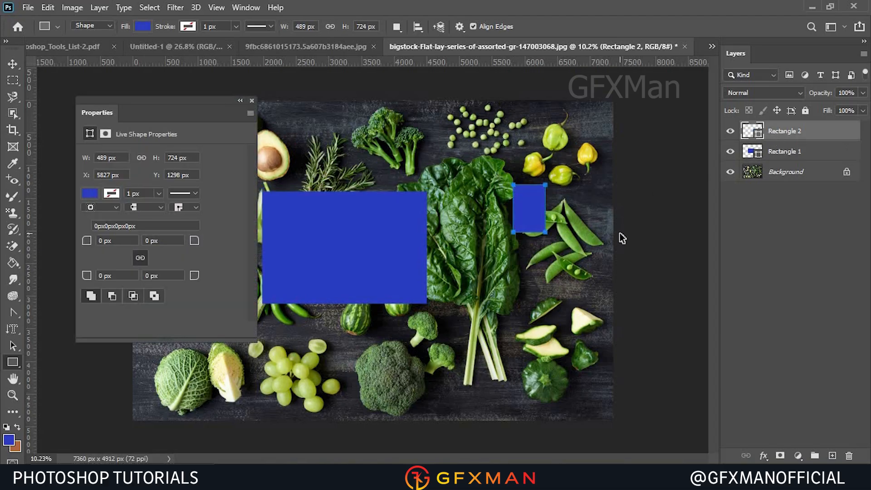
pyautogui.hotkey('ctrl', 'z')
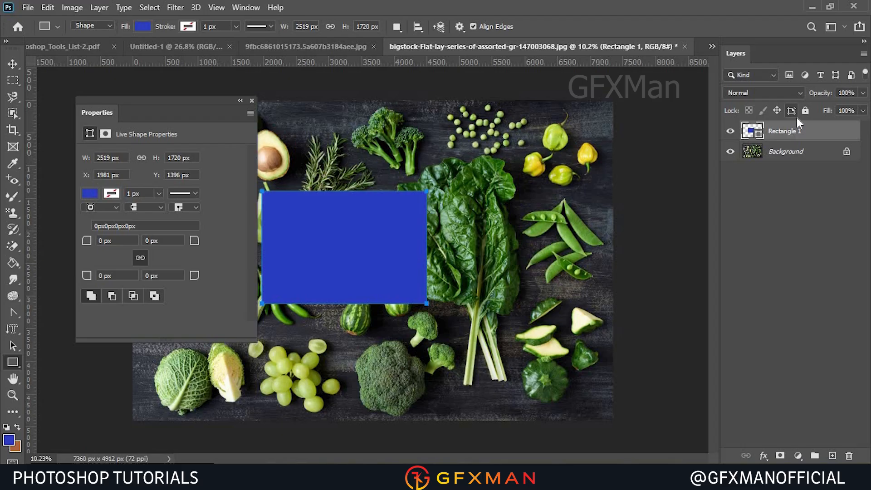
pyautogui.hotkey('ctrl', 'z')
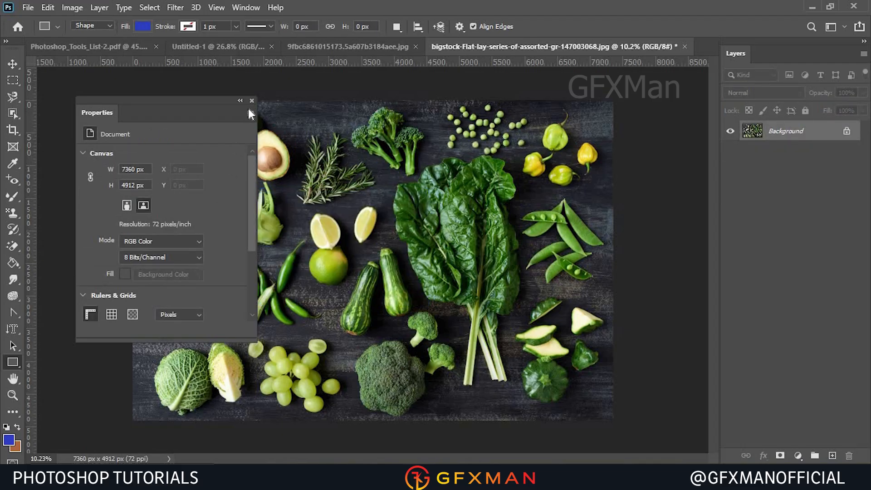
# Draw a rounded rectangle about 1495 × 1202 px in the upper-left area of the image.
pyautogui.click(252, 101)
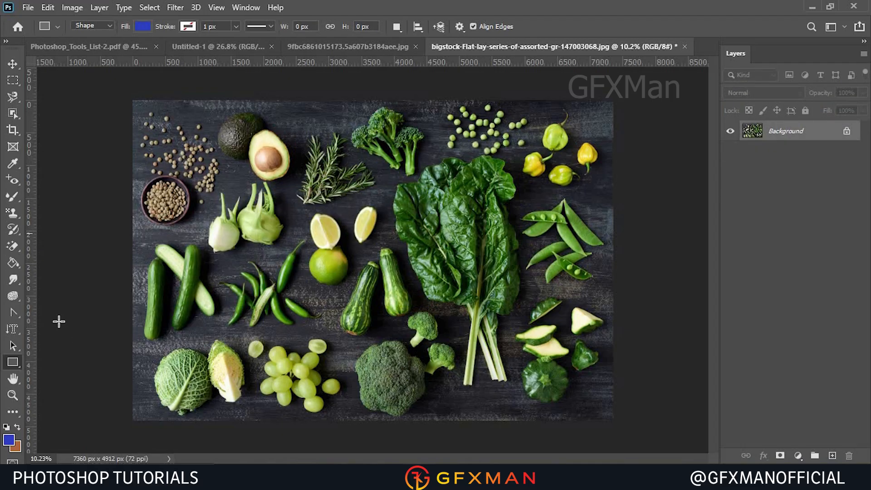
pyautogui.rightClick(9, 366)
pyautogui.click(60, 374)
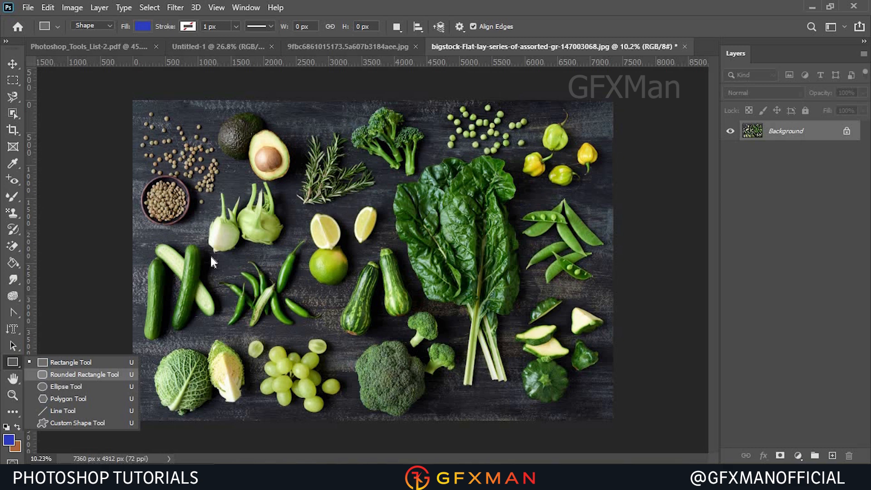
pyautogui.moveTo(260, 157); pyautogui.dragTo(355, 233)
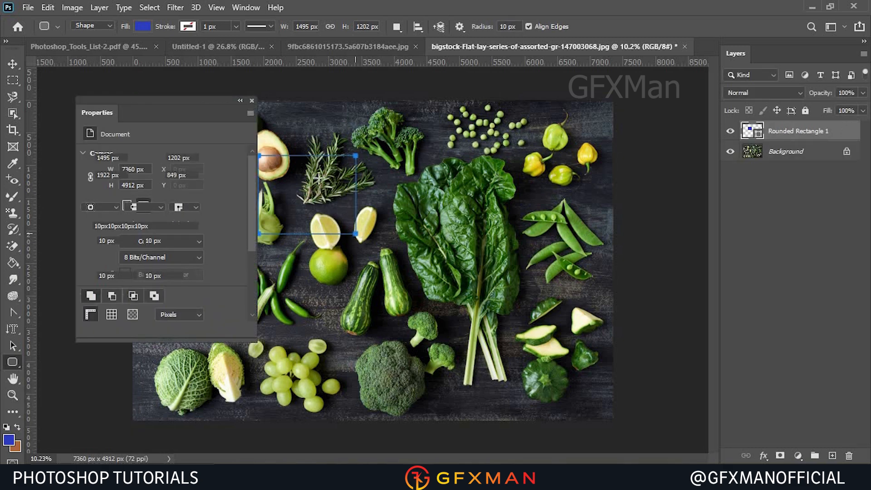
# Set the rounded rectangle's corner radius to 50 px and close the Properties panel.
pyautogui.moveTo(117, 241); pyautogui.dragTo(93, 241)
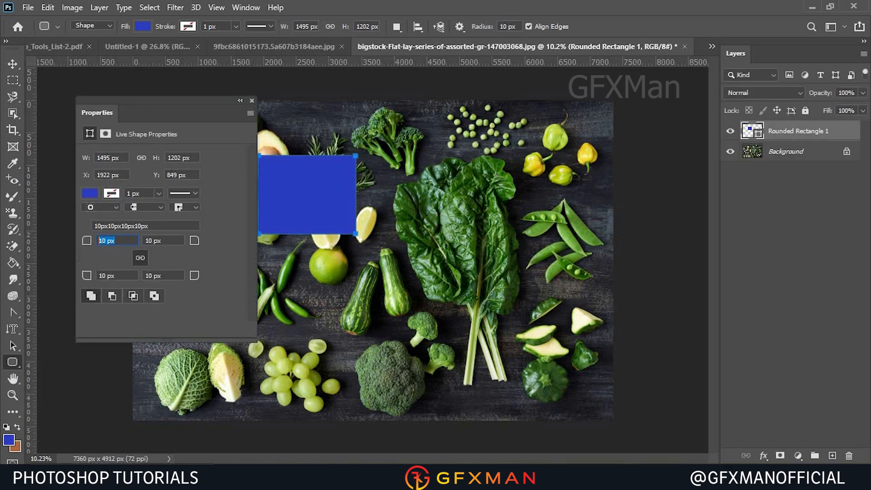
pyautogui.write('50')
pyautogui.press('Tab')
pyautogui.click(252, 100)
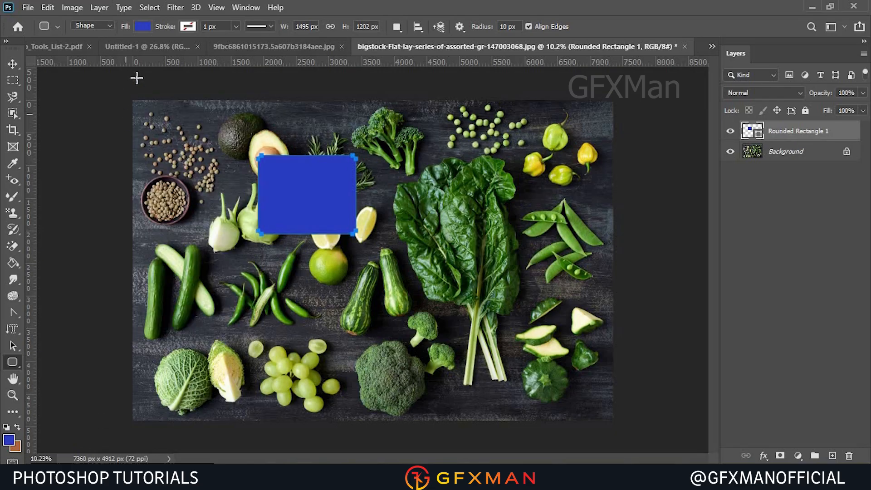
# Change the rounded rectangle's fill colour to dark red.
pyautogui.click(142, 27)
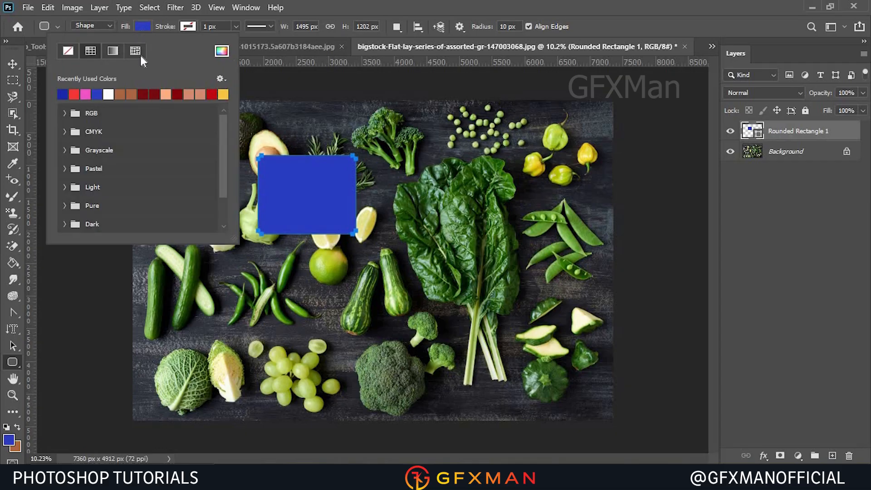
pyautogui.click(143, 94)
pyautogui.click(741, 54)
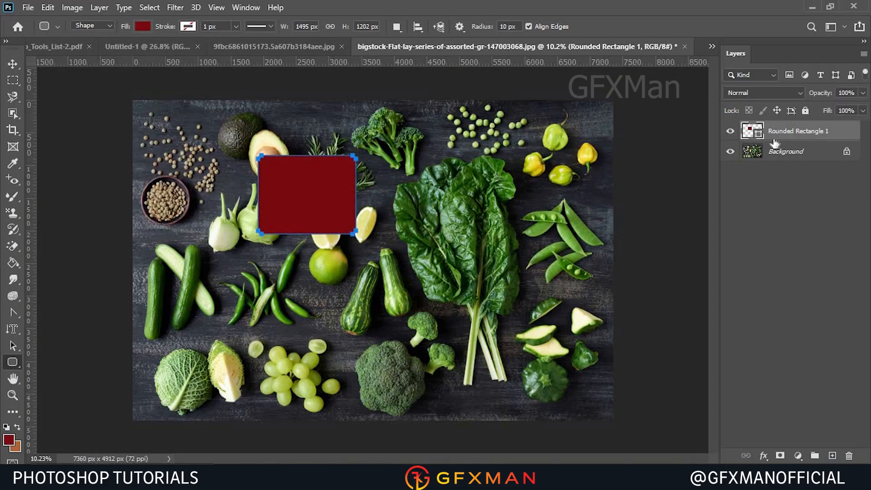
# Draw a second rounded rectangle about 1113 × 1271 px near the right yellow peppers, then delete it.
pyautogui.click(778, 157)
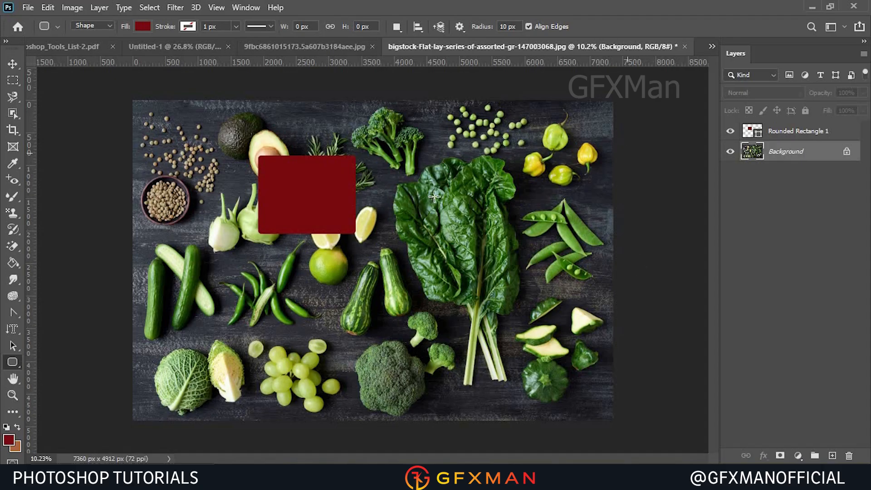
pyautogui.rightClick(13, 362)
pyautogui.moveTo(493, 176); pyautogui.dragTo(564, 259)
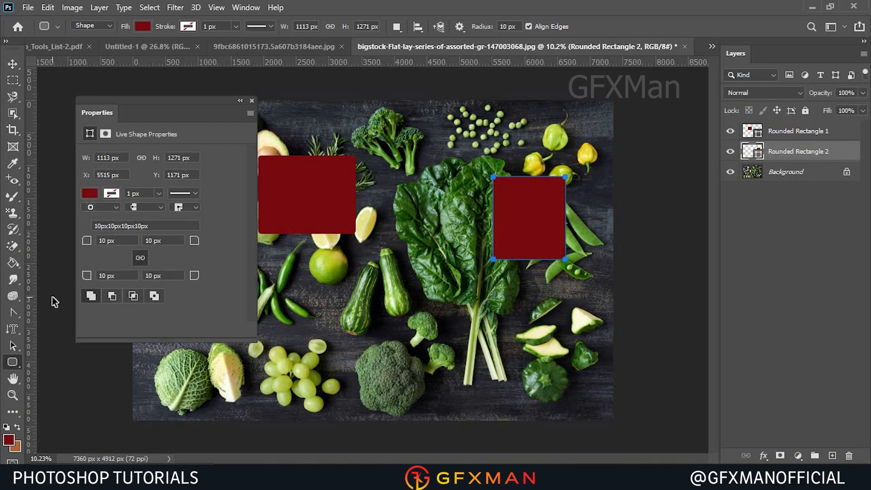
pyautogui.press('Delete')
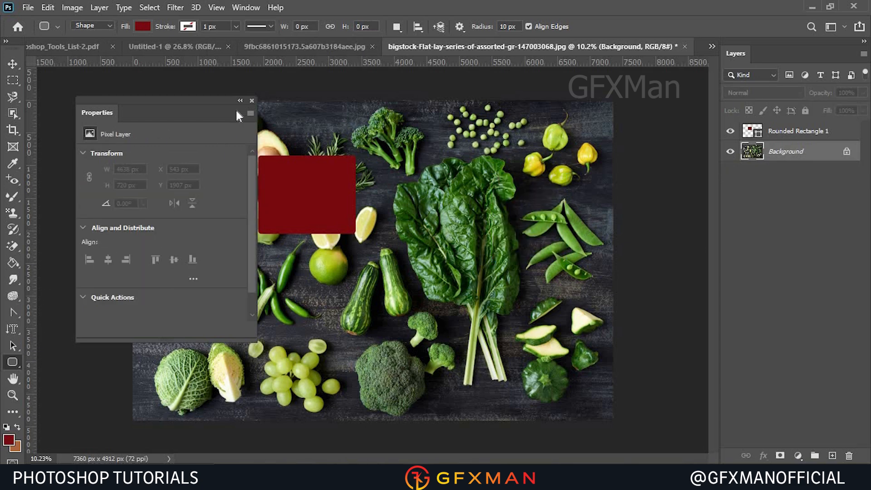
# With the Ellipse Tool, draw three ellipses over the chard, the last a circle about 1445 × 1445 px.
pyautogui.rightClick(12, 362)
pyautogui.click(68, 386)
pyautogui.moveTo(443, 168); pyautogui.dragTo(469, 221)
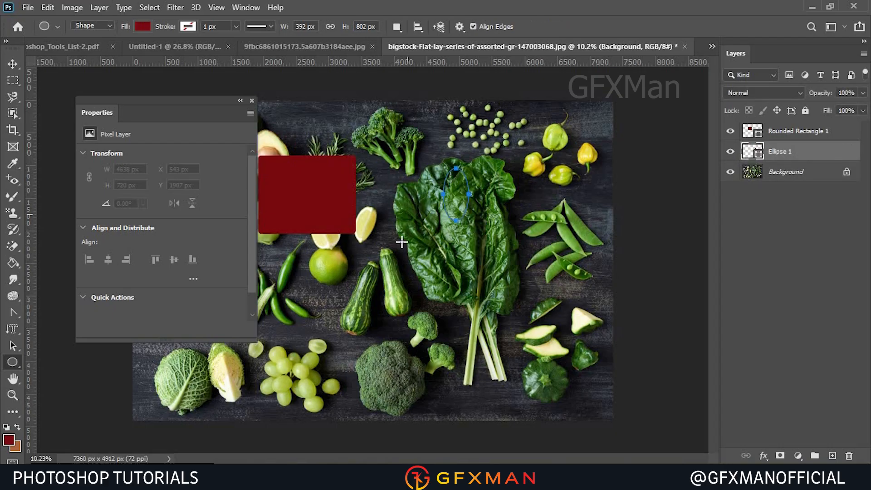
pyautogui.moveTo(402, 242); pyautogui.dragTo(494, 315)
pyautogui.moveTo(512, 198); pyautogui.dragTo(606, 293)
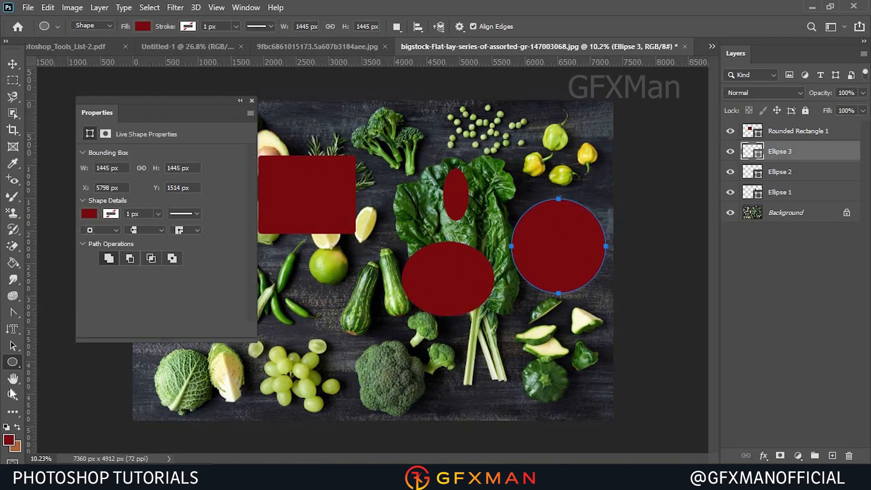
pyautogui.rightClick(12, 362)
pyautogui.click(69, 396)
pyautogui.click(421, 195)
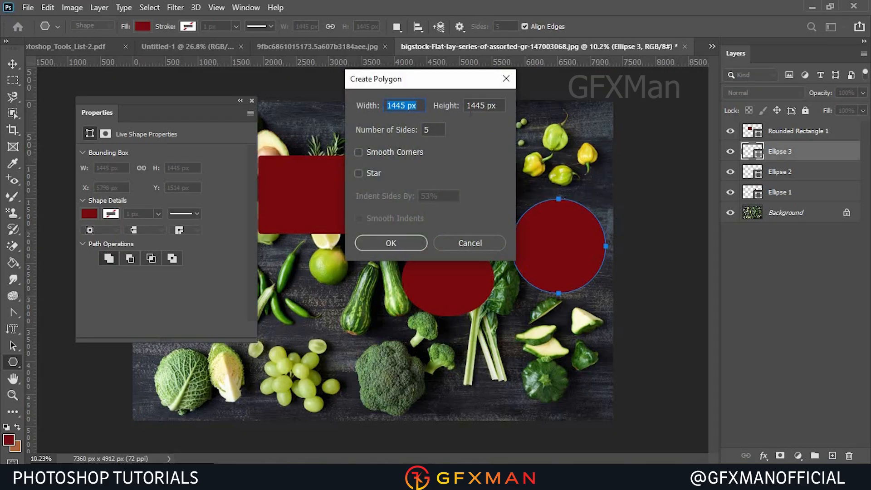
pyautogui.click(498, 73)
pyautogui.rightClick(492, 64)
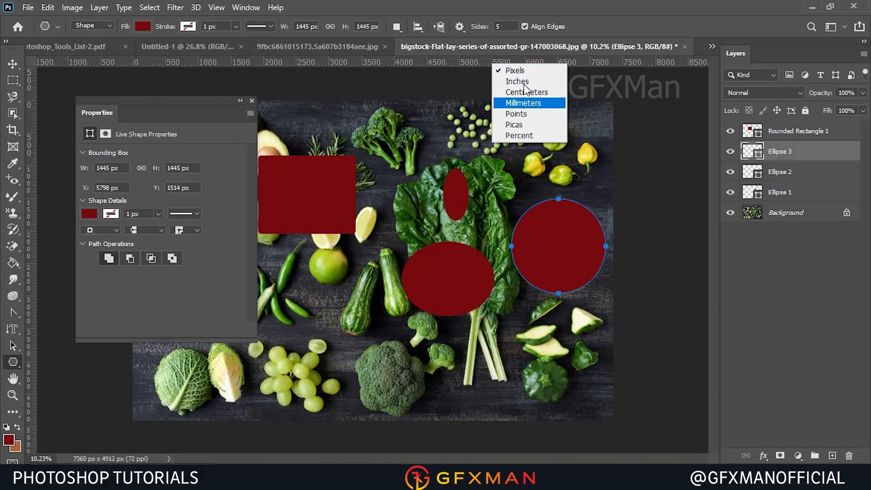
pyautogui.click(435, 63)
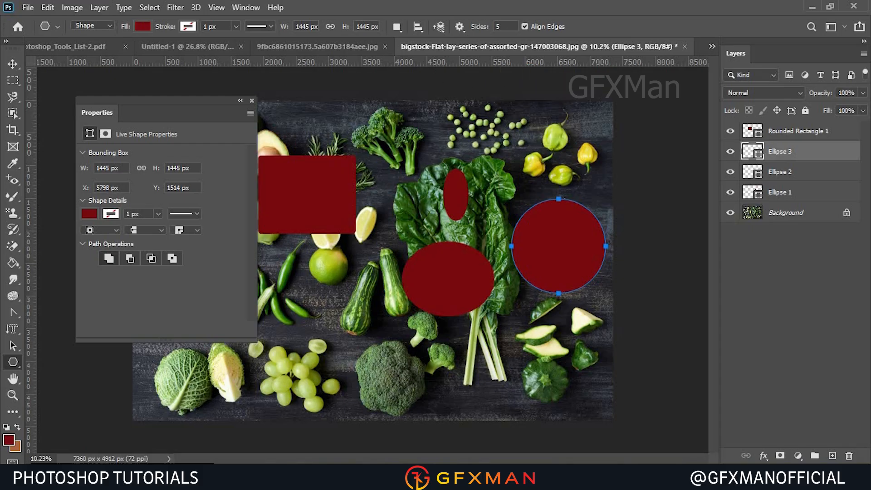
# With the Custom Shape Tool, draw an olive tree shape about 1133 × 1198 px above the lower broccoli.
pyautogui.rightClick(19, 364)
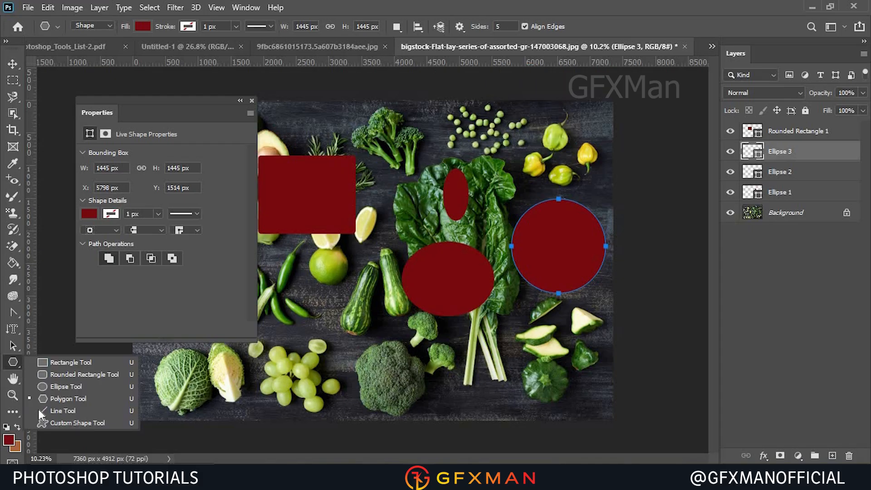
pyautogui.click(78, 420)
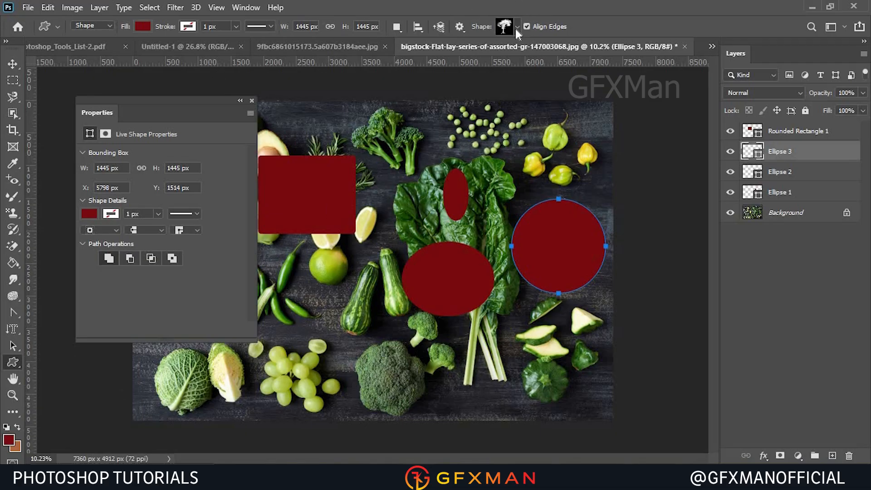
pyautogui.click(515, 28)
pyautogui.click(438, 54)
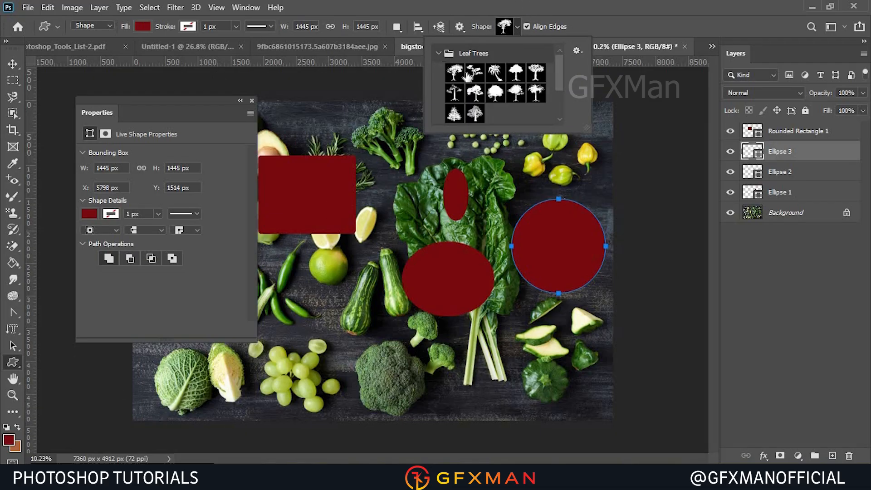
pyautogui.click(515, 73)
pyautogui.moveTo(338, 299); pyautogui.dragTo(412, 384)
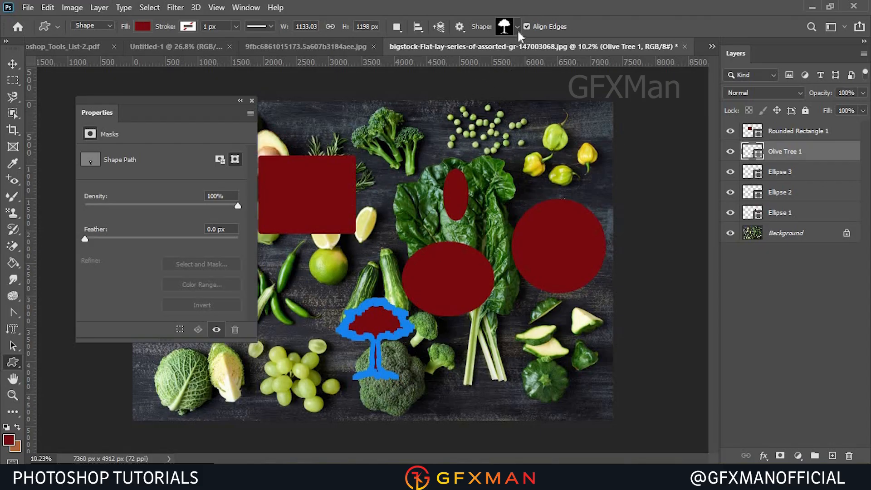
pyautogui.click(517, 28)
pyautogui.click(575, 51)
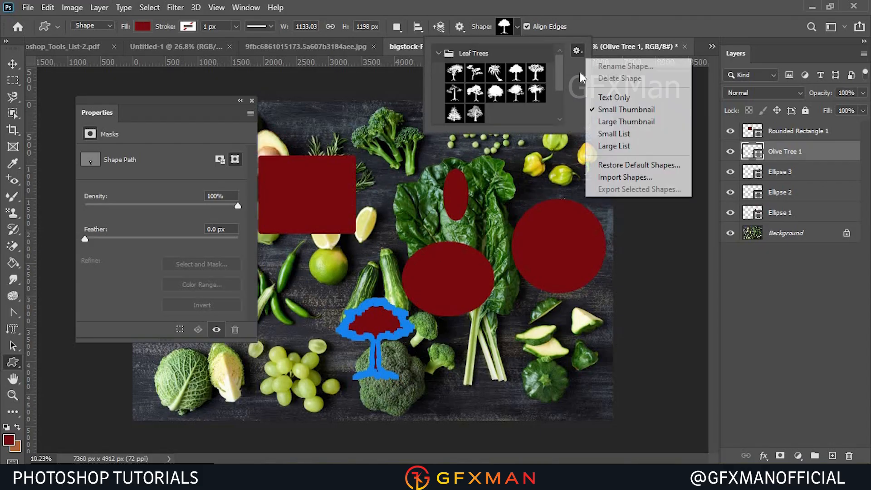
pyautogui.click(591, 7)
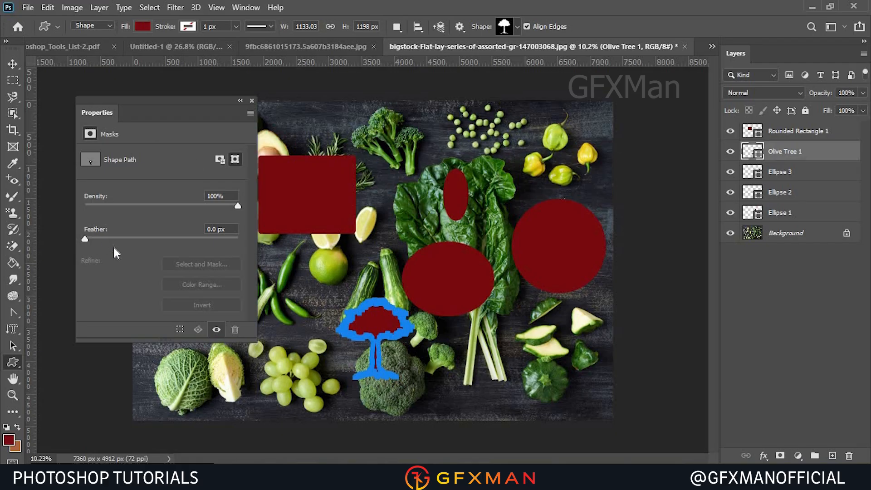
# Switch to the Hand Tool, zoom in and pan around the image.
pyautogui.rightClick(16, 362)
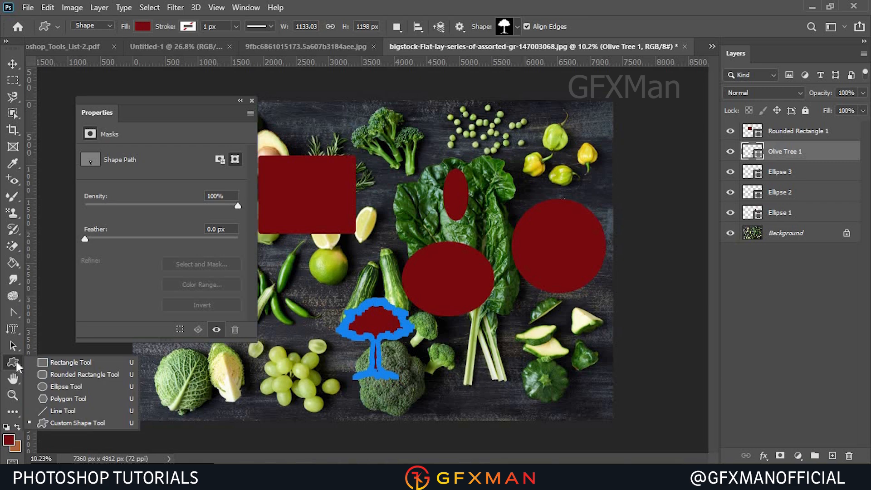
pyautogui.click(14, 377)
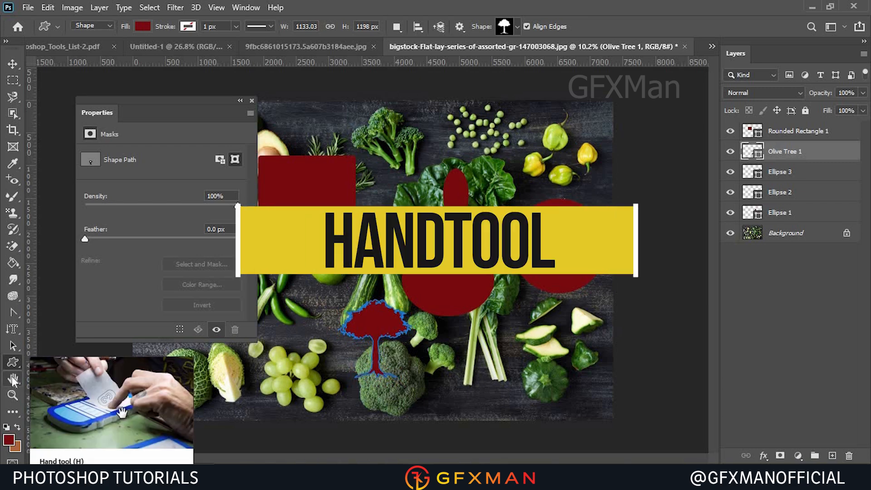
pyautogui.click(13, 379)
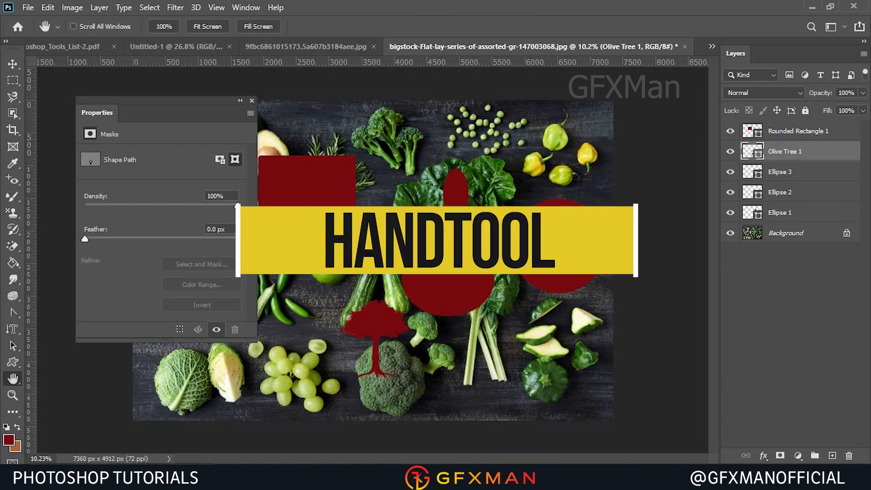
pyautogui.click(252, 100)
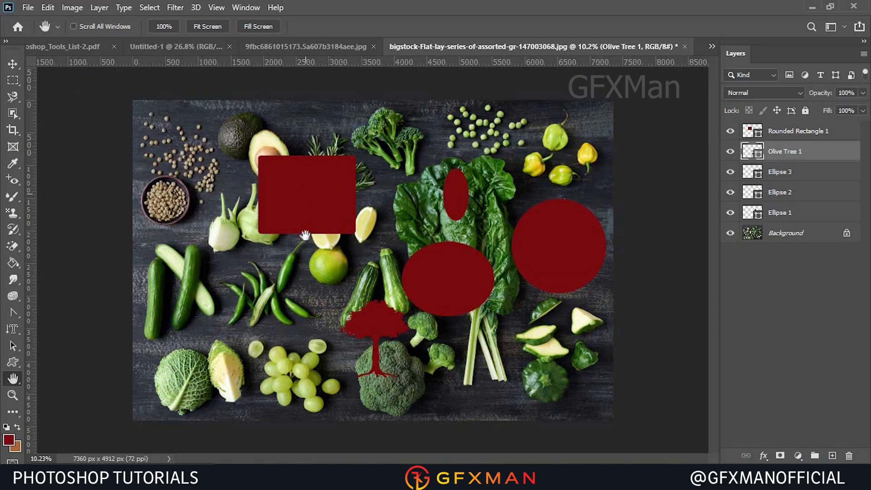
pyautogui.scroll(2, 313, 250)
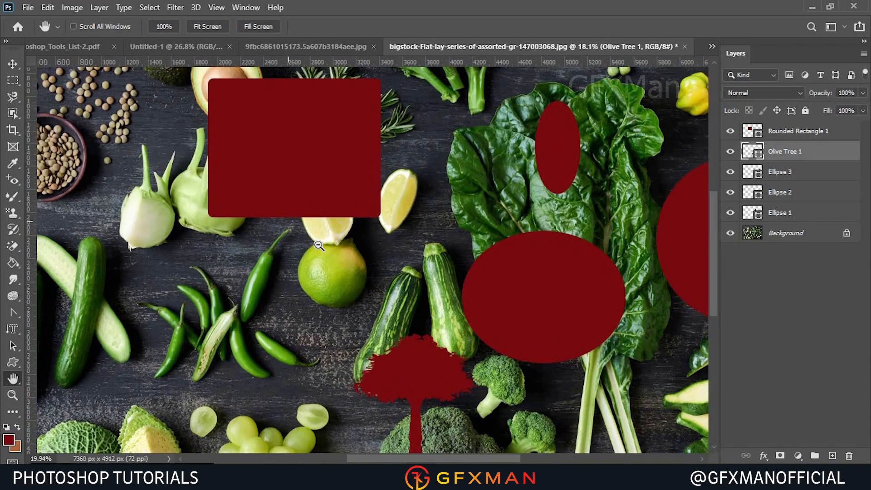
pyautogui.scroll(1, 319, 245)
pyautogui.moveTo(272, 367); pyautogui.dragTo(393, 205)
pyautogui.moveTo(315, 324); pyautogui.dragTo(391, 201)
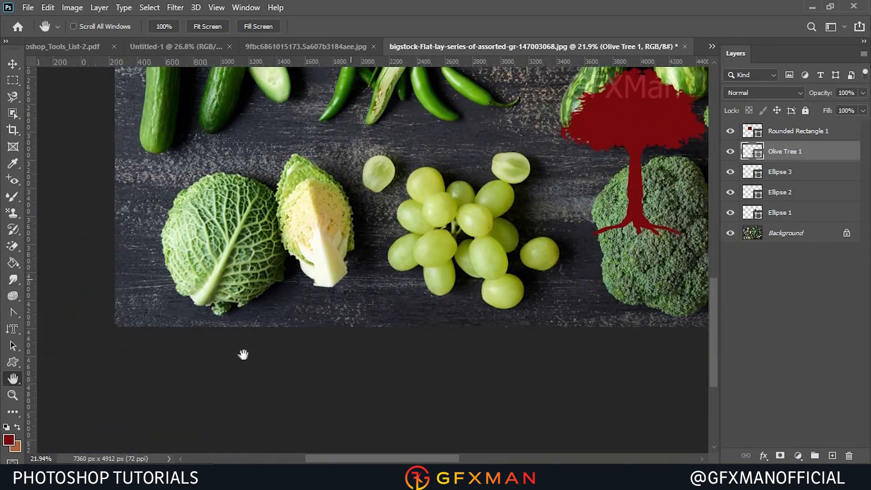
pyautogui.moveTo(244, 355); pyautogui.dragTo(181, 411)
pyautogui.moveTo(641, 268); pyautogui.dragTo(340, 262)
pyautogui.moveTo(488, 236); pyautogui.dragTo(584, 391)
pyautogui.moveTo(567, 141); pyautogui.dragTo(512, 399)
pyautogui.moveTo(514, 266); pyautogui.dragTo(568, 212)
pyautogui.moveTo(460, 297); pyautogui.dragTo(585, 193)
pyautogui.moveTo(501, 231); pyautogui.dragTo(573, 204)
pyautogui.moveTo(455, 241); pyautogui.dragTo(554, 202)
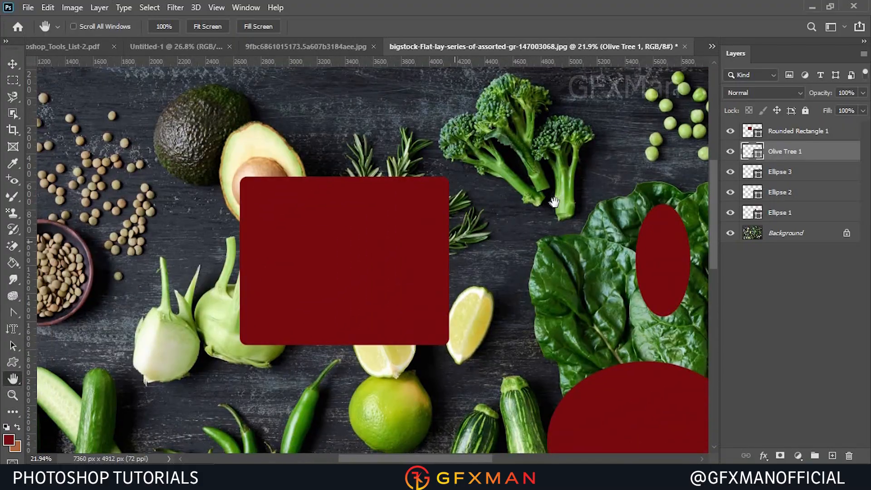
# Rotate the canvas view with the Rotate View Tool, then reset the view.
pyautogui.rightClick(14, 381)
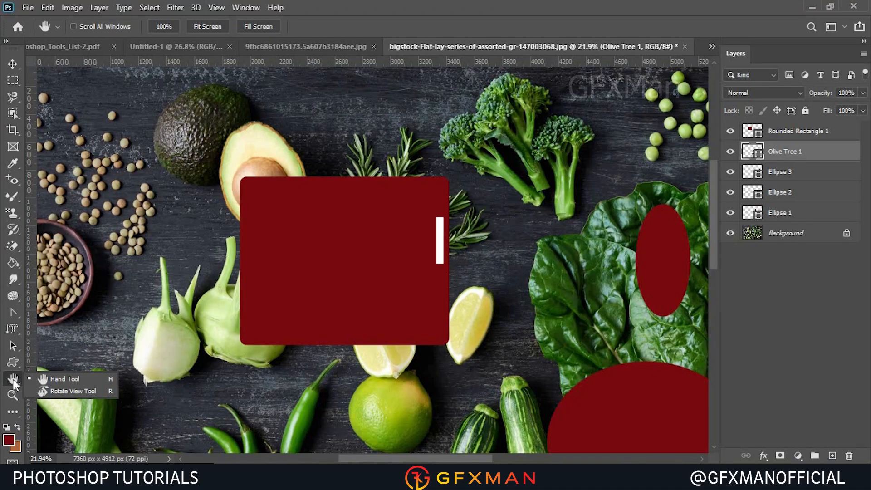
pyautogui.click(47, 391)
pyautogui.moveTo(467, 274); pyautogui.dragTo(399, 292)
pyautogui.moveTo(345, 365); pyautogui.dragTo(389, 325)
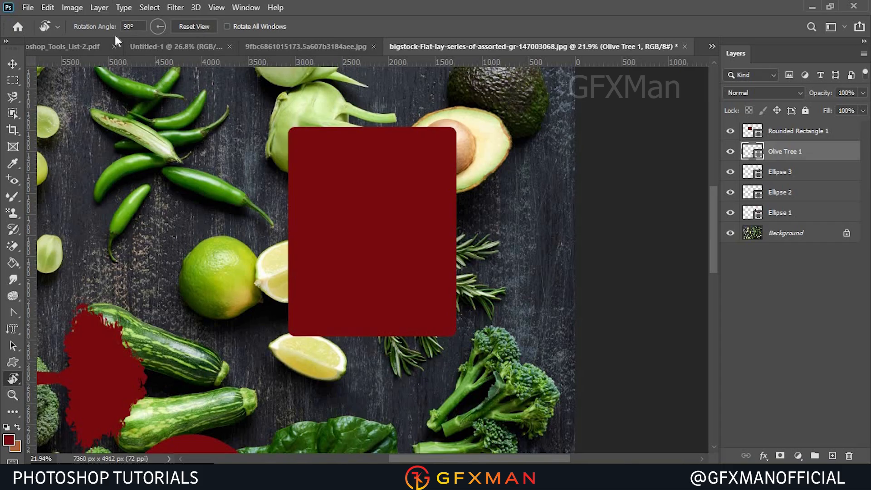
pyautogui.click(192, 26)
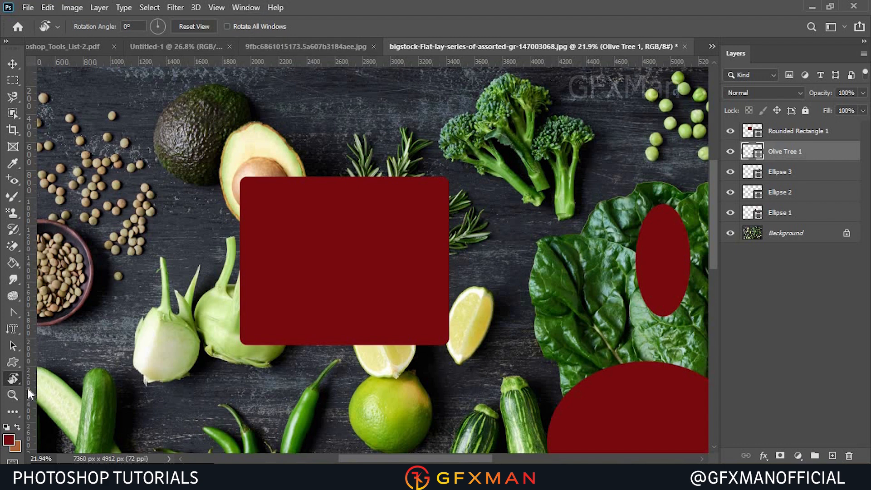
# Zoom in on the rounded rectangle with the Zoom Tool, then zoom back out.
pyautogui.click(13, 394)
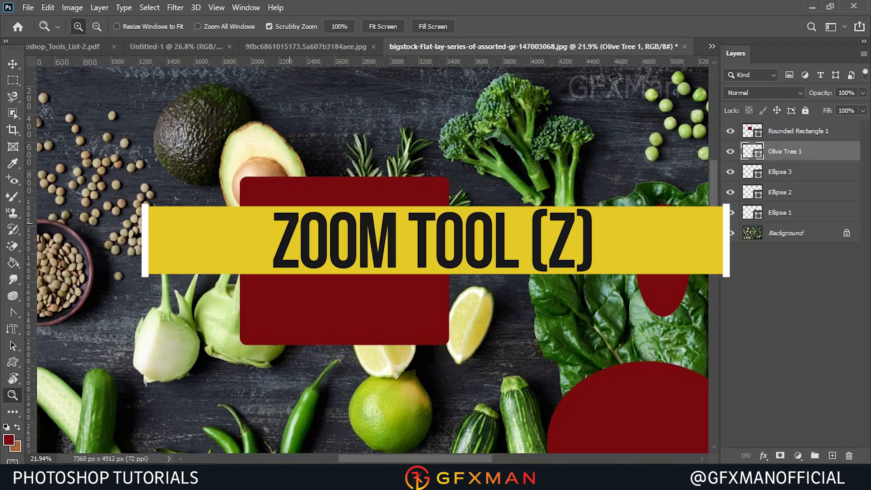
pyautogui.click(288, 226)
pyautogui.click(288, 226)
pyautogui.click(288, 226)
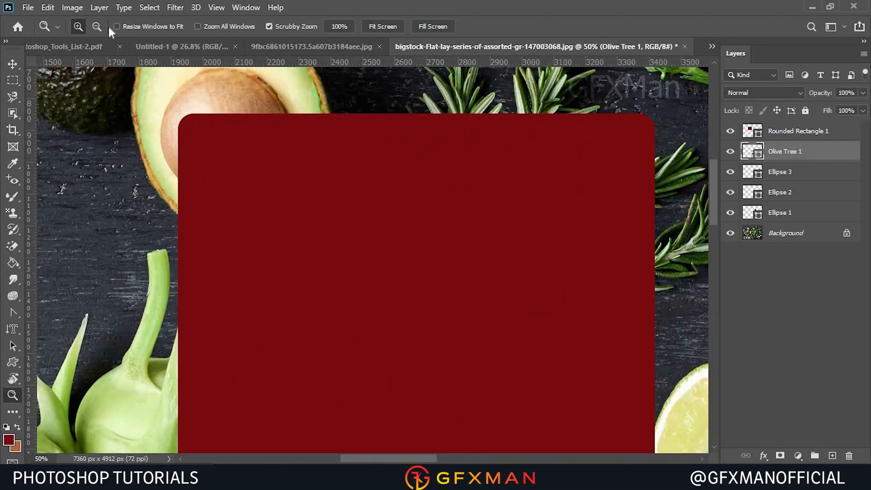
pyautogui.click(93, 26)
pyautogui.click(363, 190)
pyautogui.click(363, 190)
pyautogui.click(363, 190)
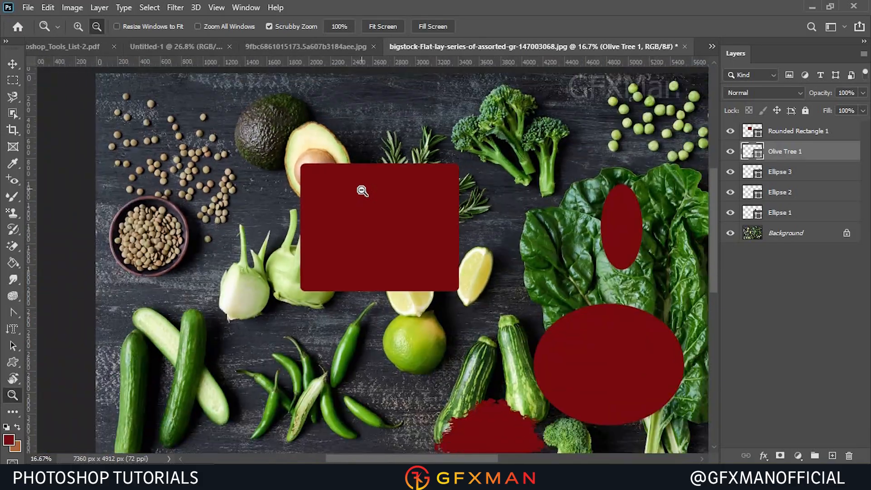
pyautogui.click(362, 190)
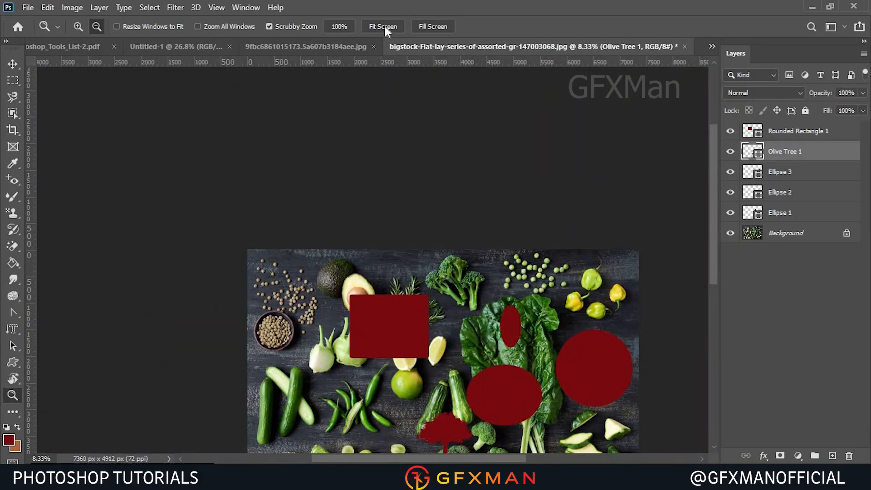
# Customize the toolbar by adding the Spot Healing Brush Tool and the Frame Tool to it.
pyautogui.click(384, 26)
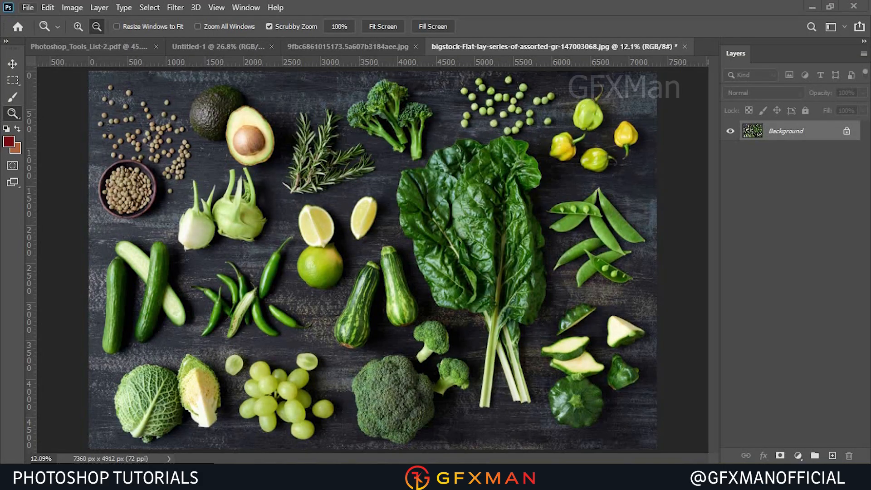
pyautogui.click(17, 115)
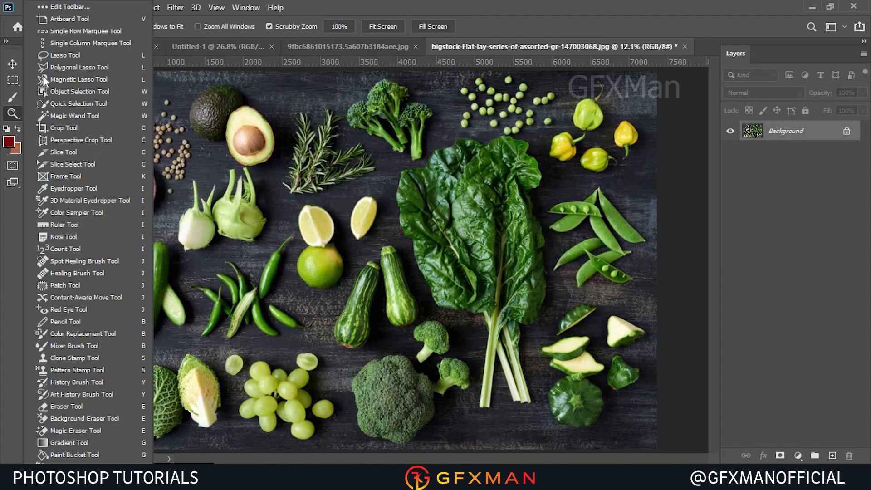
pyautogui.click(72, 8)
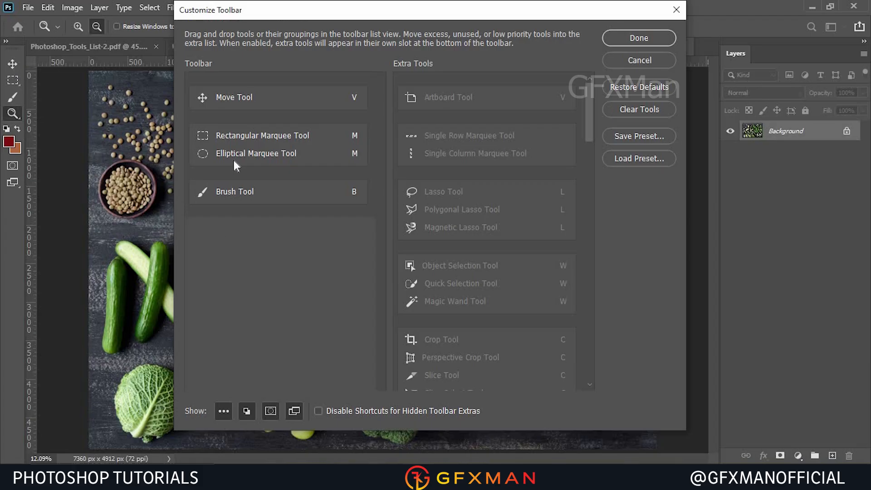
pyautogui.scroll(-2, 458, 299)
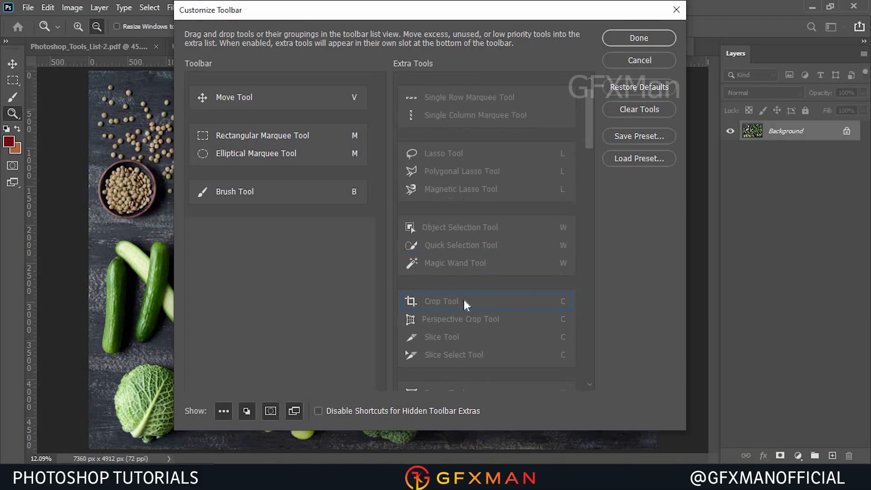
pyautogui.scroll(-15, 489, 301)
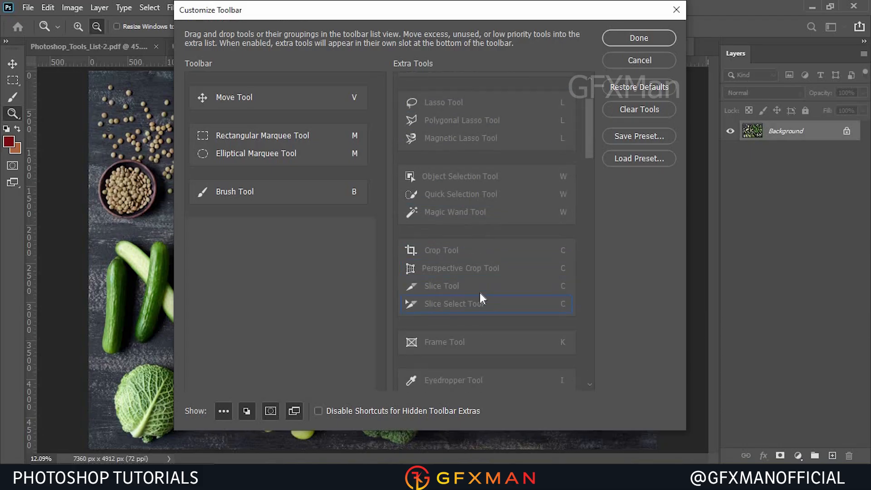
pyautogui.scroll(-1, 468, 246)
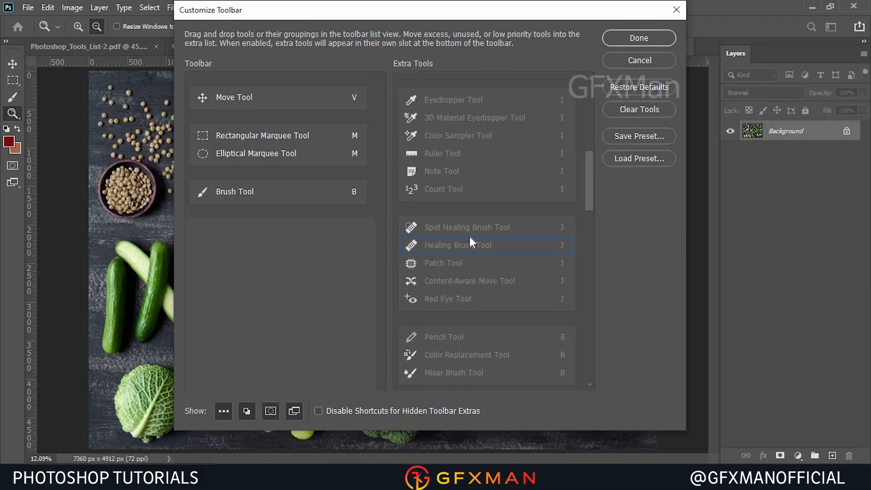
pyautogui.moveTo(474, 228); pyautogui.dragTo(245, 278)
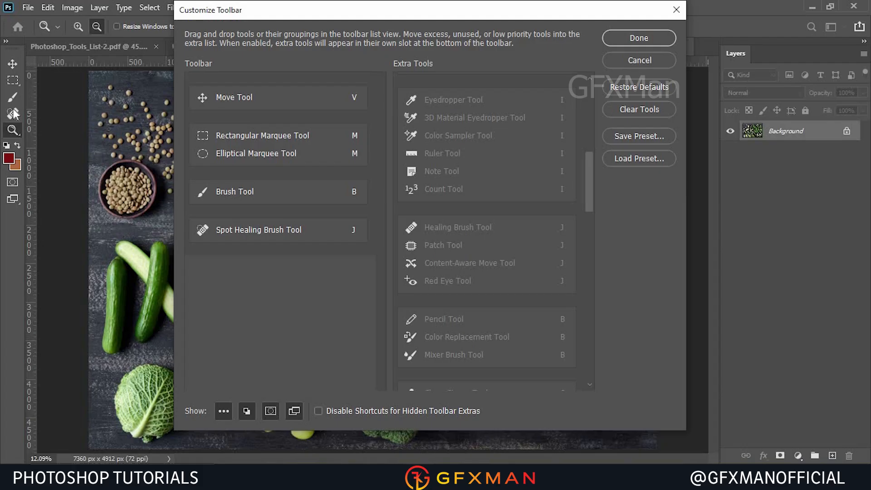
pyautogui.scroll(4, 462, 229)
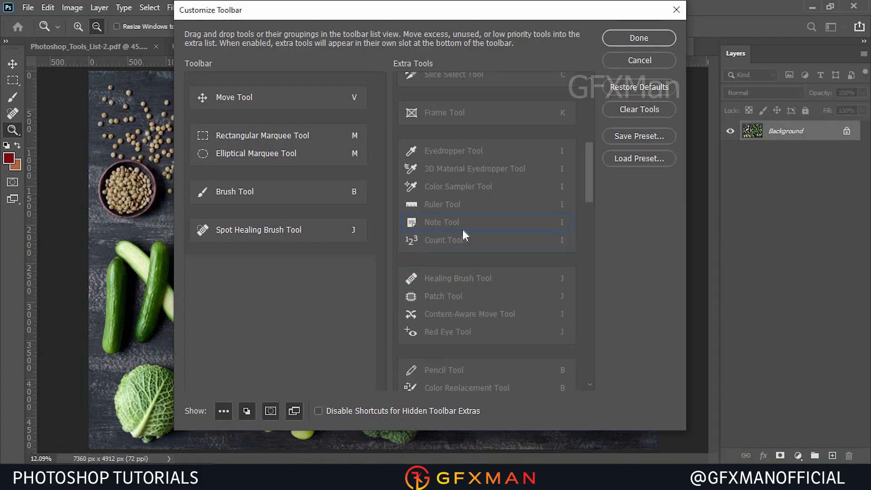
pyautogui.moveTo(461, 230)
pyautogui.mouseDown()
pyautogui.moveTo(455, 244)
pyautogui.moveTo(227, 301)
pyautogui.moveTo(301, 268)
pyautogui.mouseUp()
pyautogui.click(651, 37)
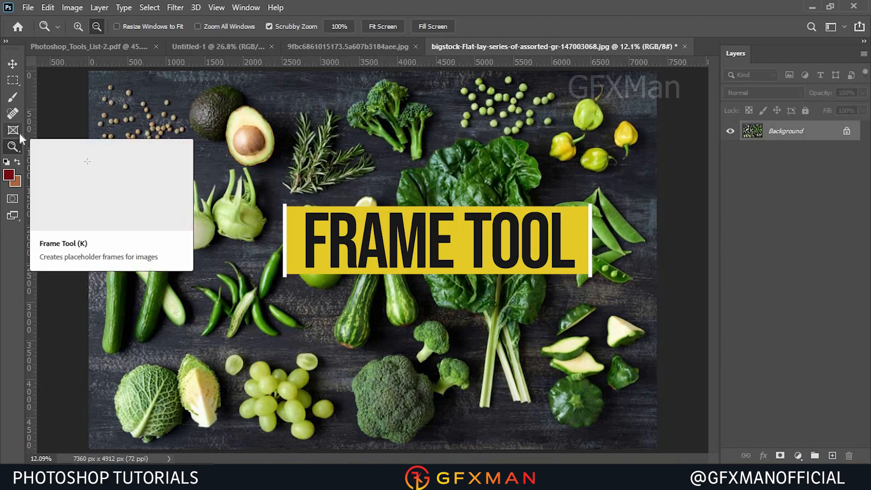
# Place the jewellery image 9fbc6861015173.5a607b3184aee as an embedded layer over the vegetables and commit it.
pyautogui.click(23, 7)
pyautogui.click(86, 262)
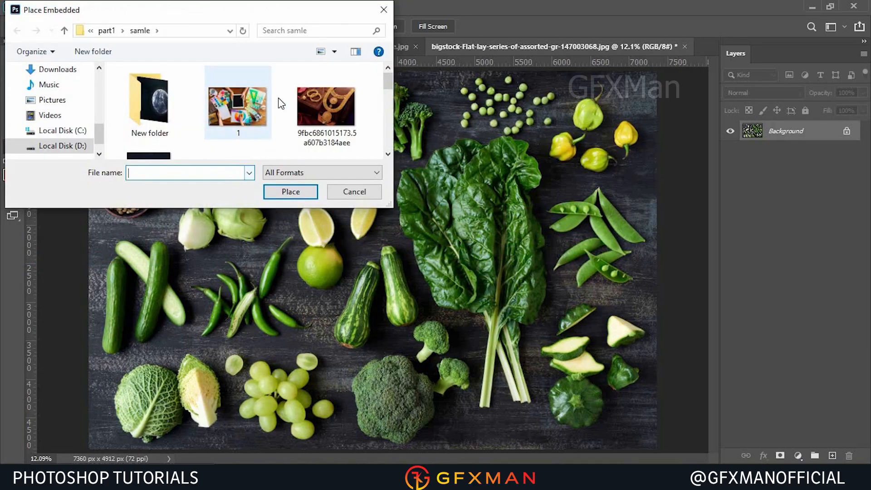
pyautogui.doubleClick(327, 107)
pyautogui.moveTo(418, 229); pyautogui.dragTo(671, 70)
pyautogui.moveTo(582, 150); pyautogui.dragTo(487, 199)
pyautogui.click(620, 28)
# With the Frame Tool's elliptical option, draw an elliptical frame over the centre of the placed jewellery image.
pyautogui.click(13, 147)
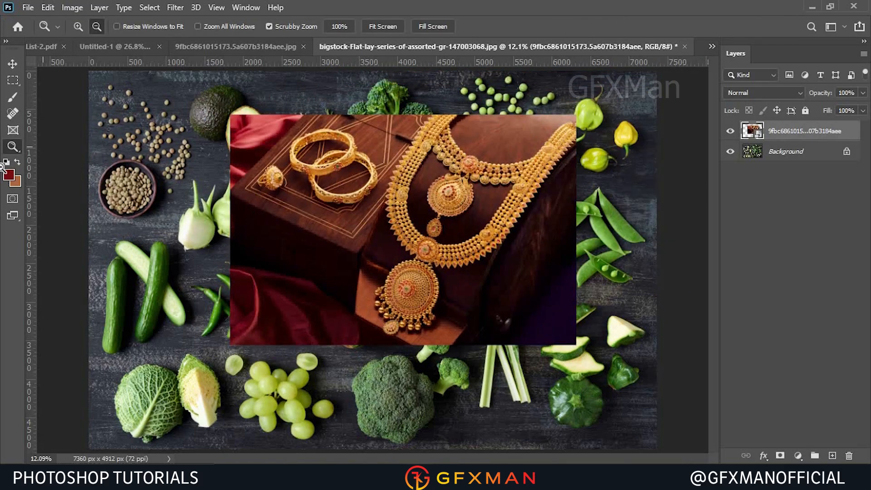
pyautogui.click(14, 132)
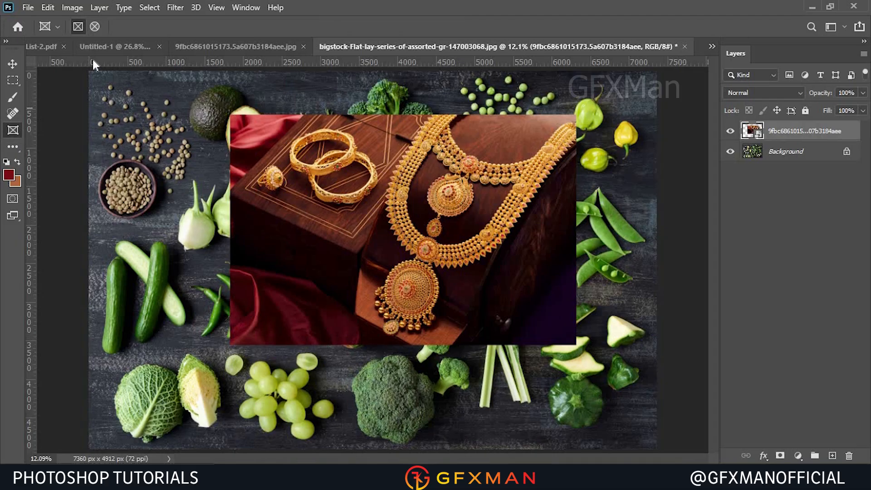
pyautogui.click(95, 26)
pyautogui.moveTo(304, 150); pyautogui.dragTo(512, 295)
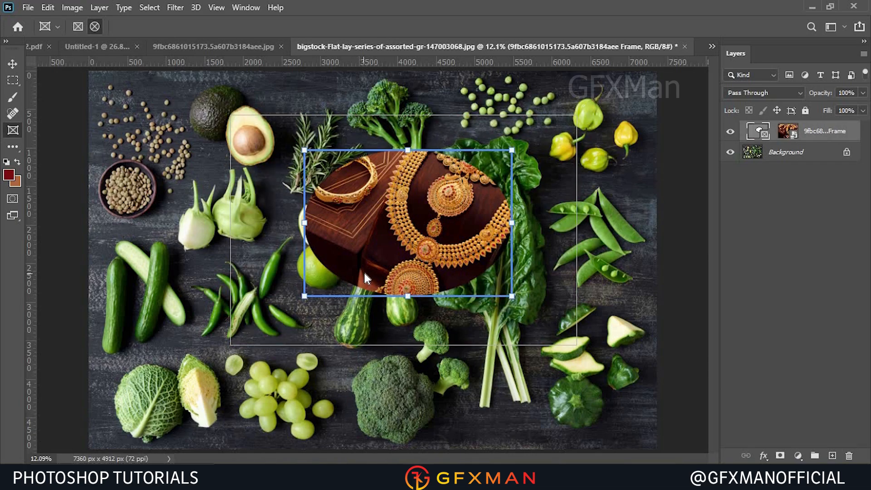
# Set the frame layer's colour label to Gray.
pyautogui.click(783, 132)
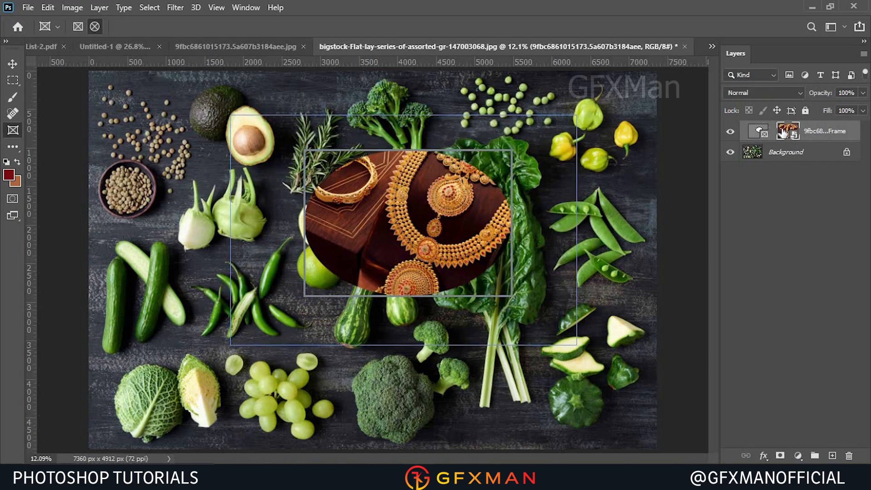
pyautogui.rightClick(783, 131)
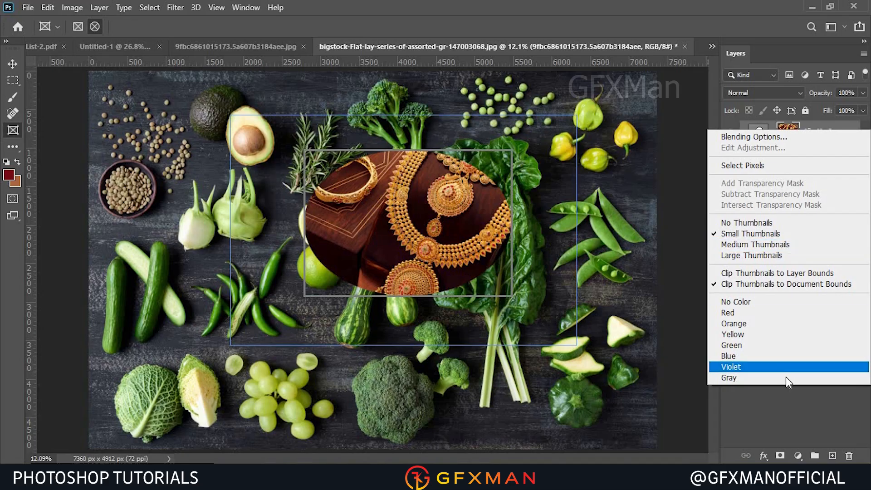
pyautogui.click(786, 377)
# Delete the frame layer, leaving only the background.
pyautogui.rightClick(829, 130)
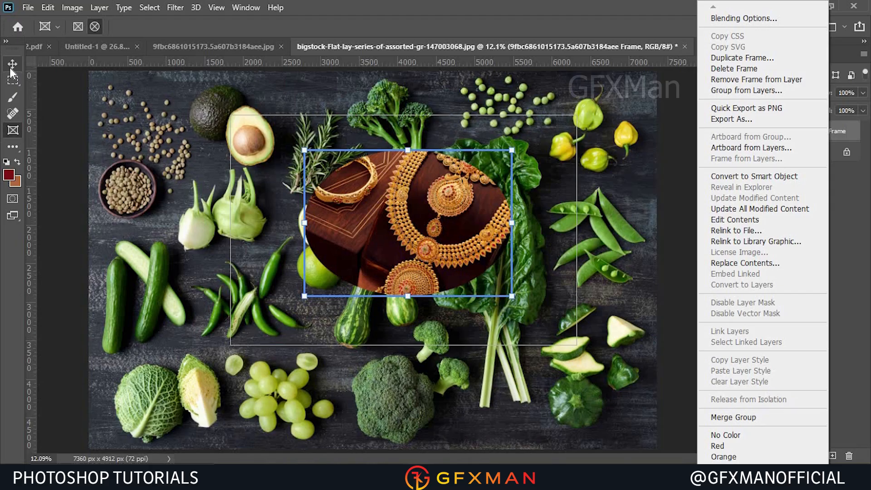
pyautogui.click(839, 179)
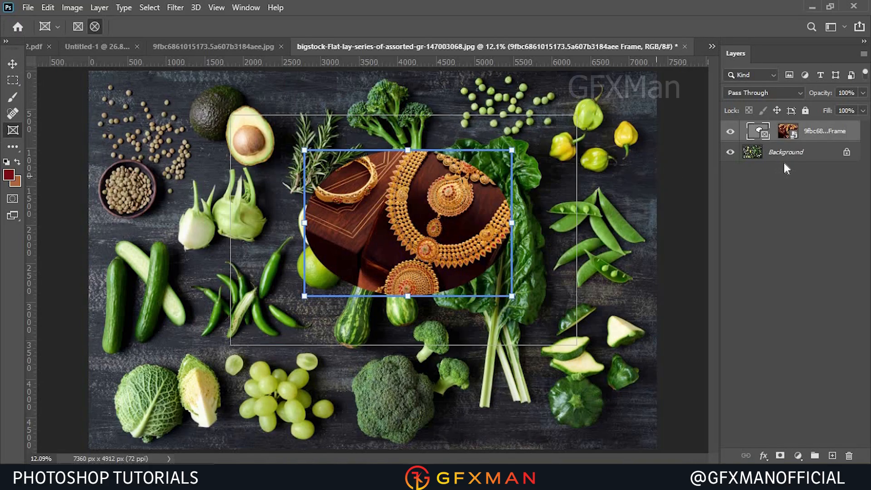
pyautogui.press('Delete')
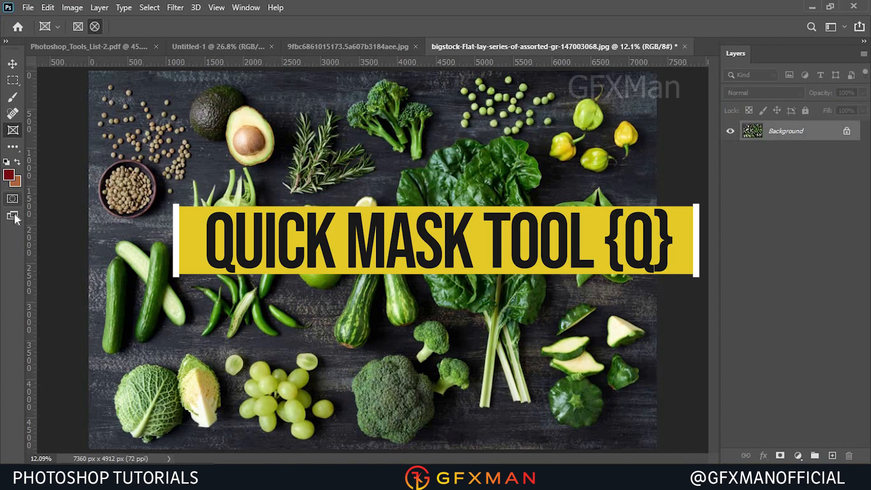
# Select a rectangle around the avocado, rosemary and limes, then switch to Quick Mask mode.
pyautogui.click(13, 80)
pyautogui.moveTo(214, 126); pyautogui.dragTo(445, 276)
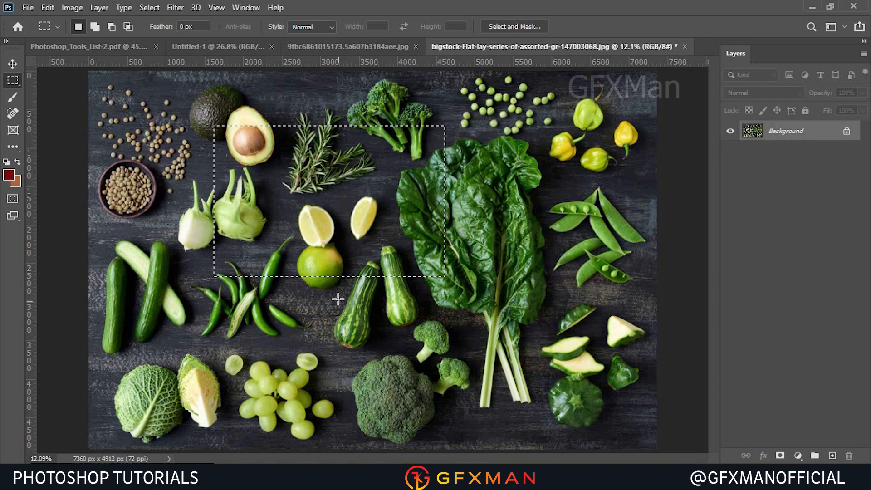
pyautogui.click(18, 207)
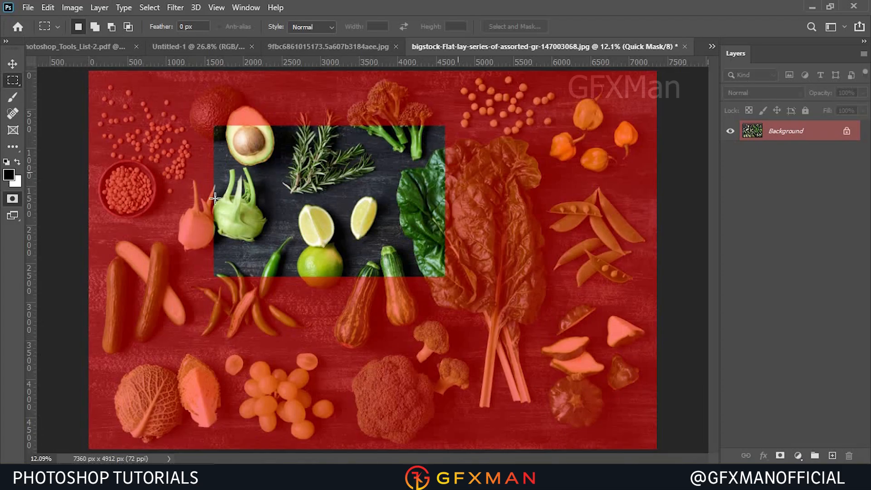
# With the Brush Tool, paint the quick mask in black and white to extend the selection over the broccoli, spinach and avocado.
pyautogui.click(13, 96)
pyautogui.moveTo(427, 147)
pyautogui.mouseDown()
pyautogui.moveTo(451, 151)
pyautogui.moveTo(404, 130)
pyautogui.mouseUp()
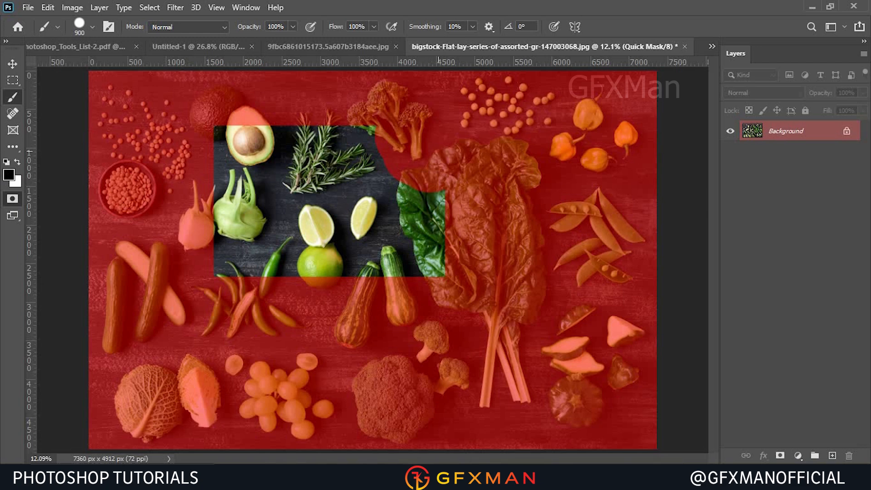
pyautogui.click(17, 162)
pyautogui.moveTo(404, 145)
pyautogui.mouseDown()
pyautogui.moveTo(413, 118)
pyautogui.moveTo(458, 145)
pyautogui.moveTo(458, 200)
pyautogui.moveTo(469, 226)
pyautogui.moveTo(458, 252)
pyautogui.mouseUp()
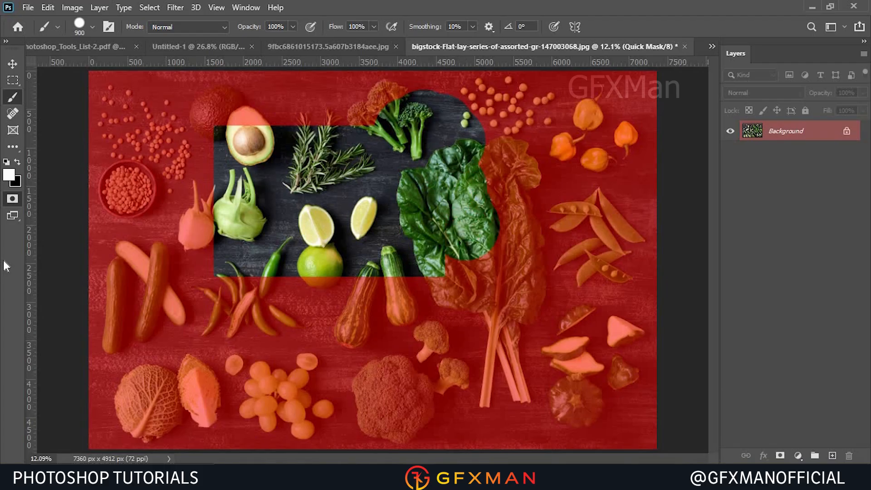
pyautogui.moveTo(216, 123)
pyautogui.mouseDown()
pyautogui.moveTo(290, 195)
pyautogui.moveTo(183, 265)
pyautogui.moveTo(190, 225)
pyautogui.mouseUp()
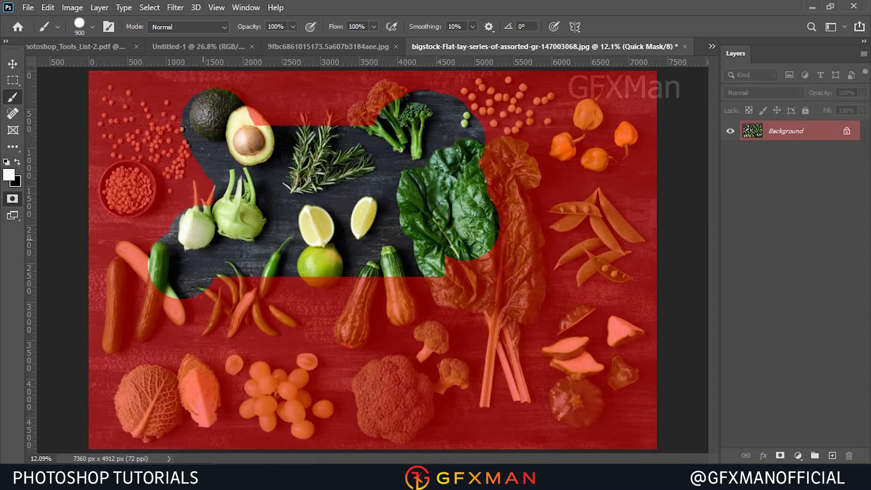
# Switch the screen mode to Full Screen Mode With Menu Bar, then to Full Screen Mode.
pyautogui.click(14, 213)
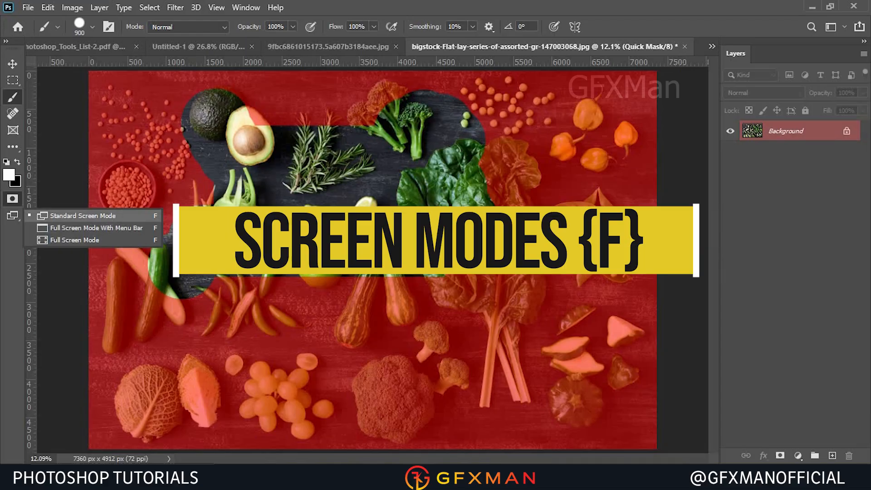
pyautogui.click(129, 228)
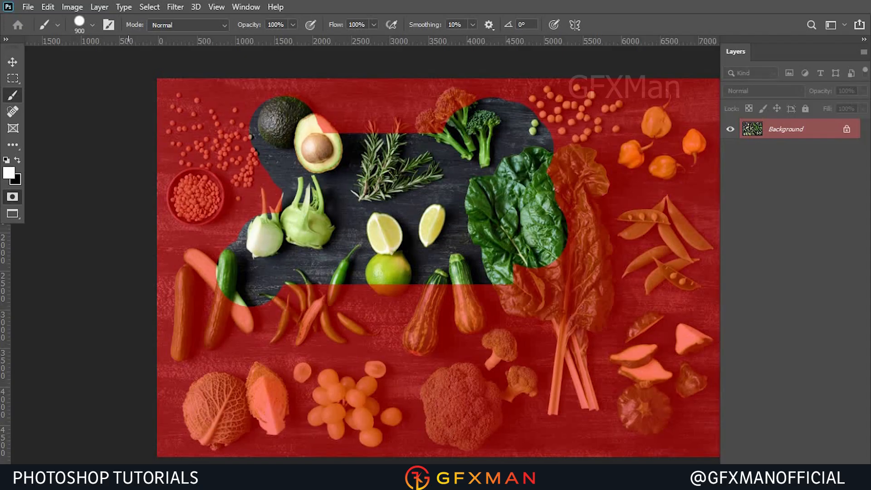
pyautogui.press('f')
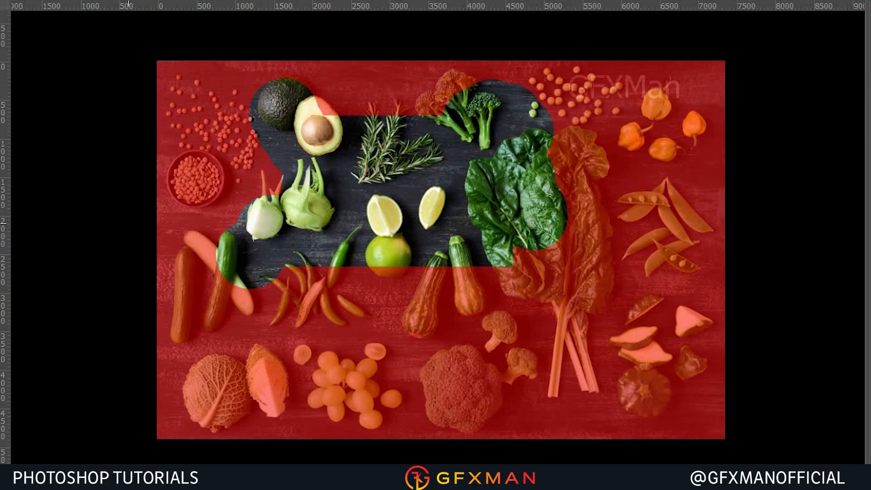
# Zoom in on the image and hide the rulers in full screen mode.
pyautogui.hotkey('ctrl', '+')
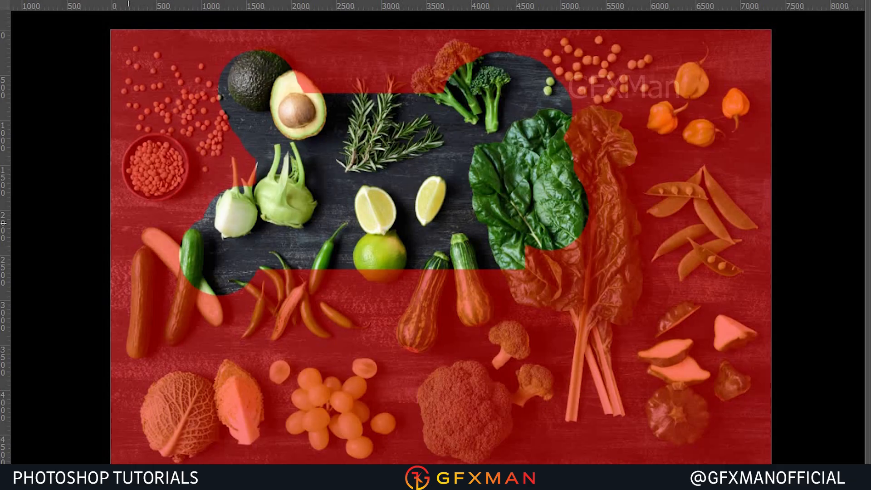
pyautogui.rightClick(327, 4)
pyautogui.click(143, 19)
pyautogui.hotkey('ctrl', 'r')
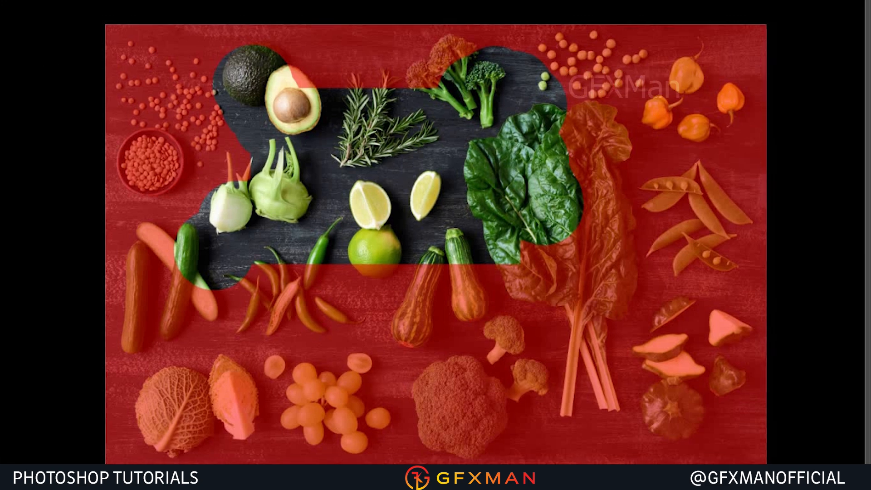